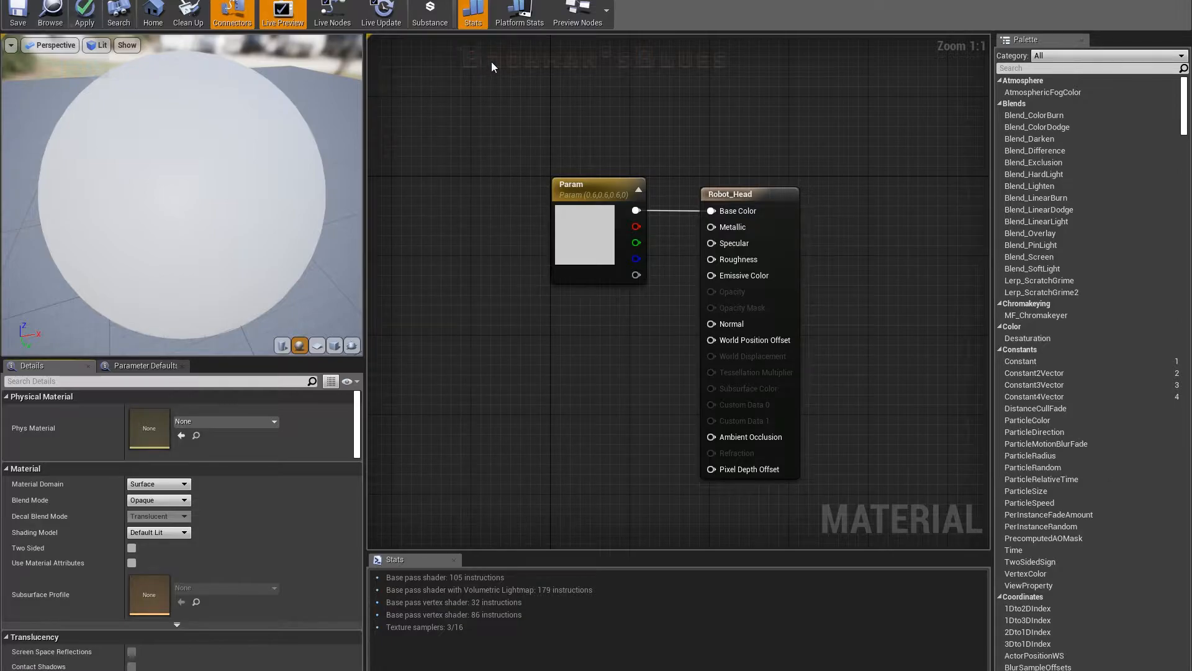
# - Add the four Robot_Head textures (Base_Color, Metallic, Normal_DirectX, Roughness) from the Textures folder to the Robot_Head material graph
pyautogui.moveTo(562, 2); pyautogui.dragTo(590, 0)
pyautogui.moveTo(491, 1); pyautogui.dragTo(403, 12)
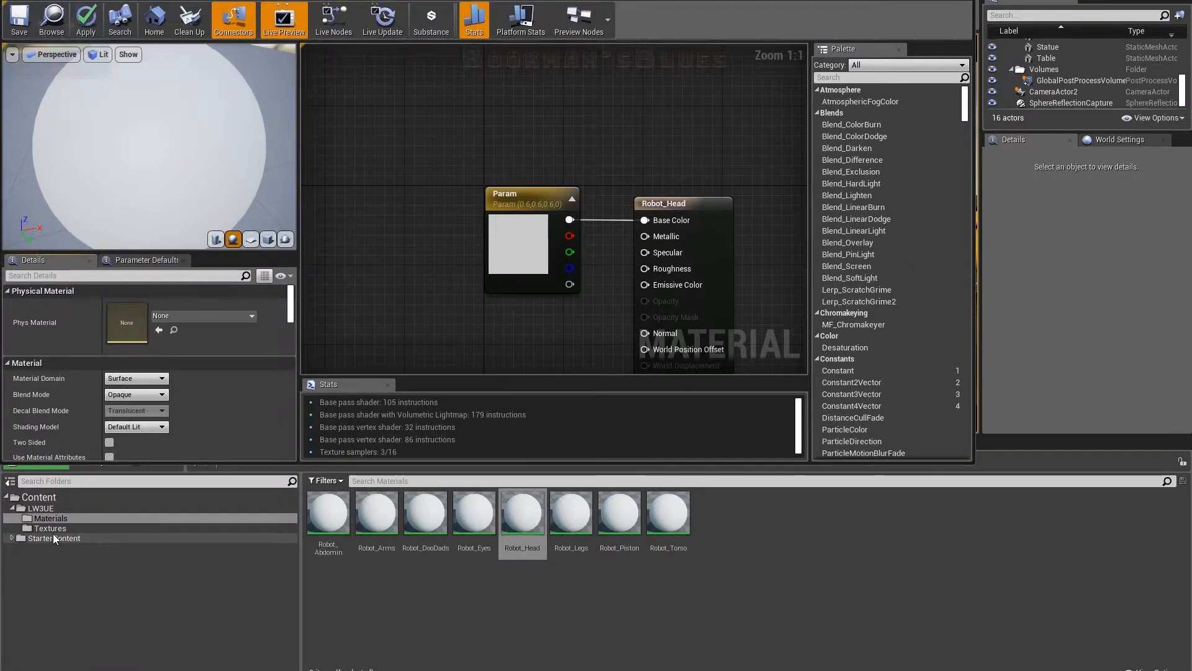
pyautogui.click(50, 528)
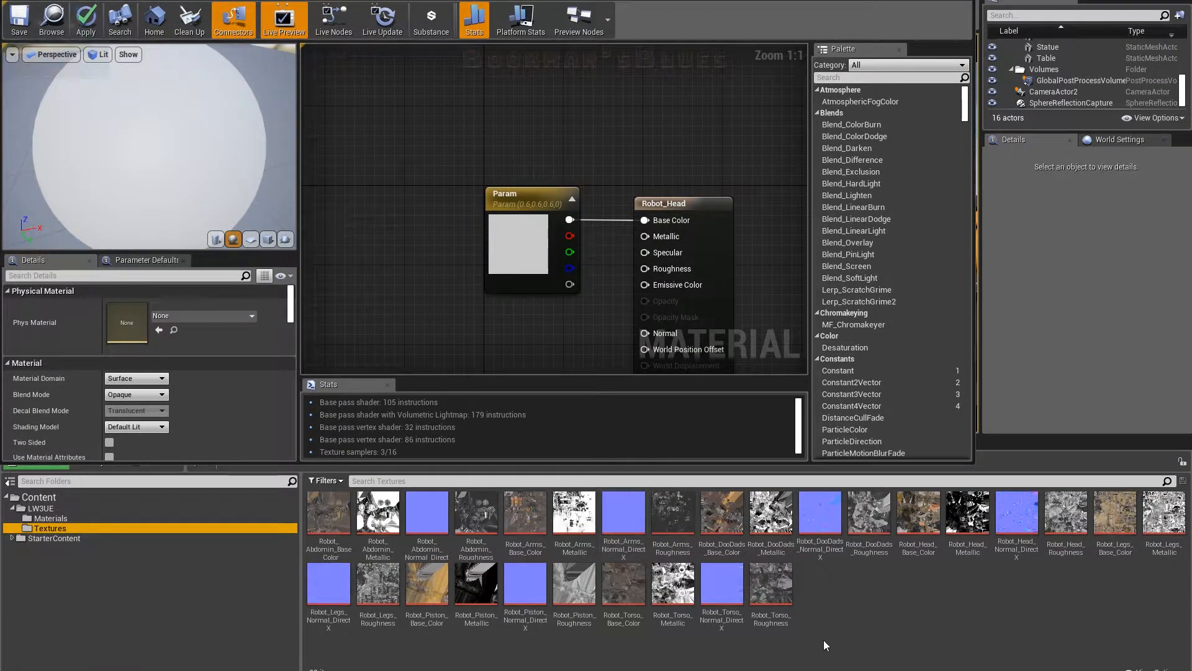
pyautogui.click(924, 515)
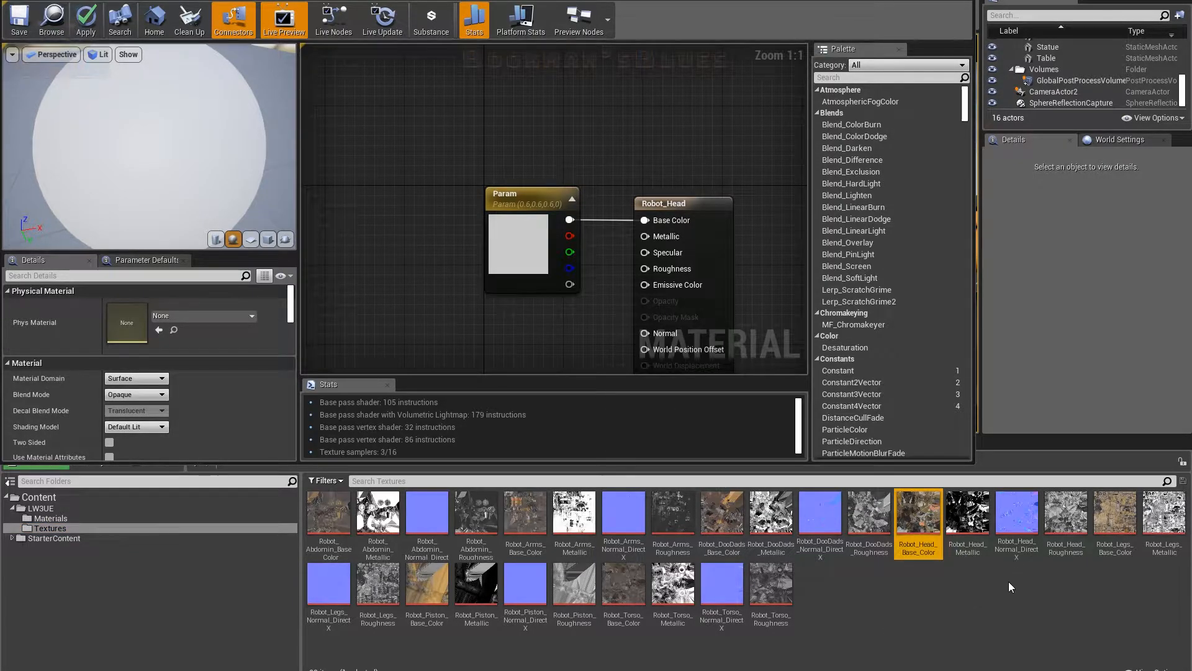
pyautogui.keyDown('shift'); pyautogui.click(1054, 544); pyautogui.keyUp('shift')
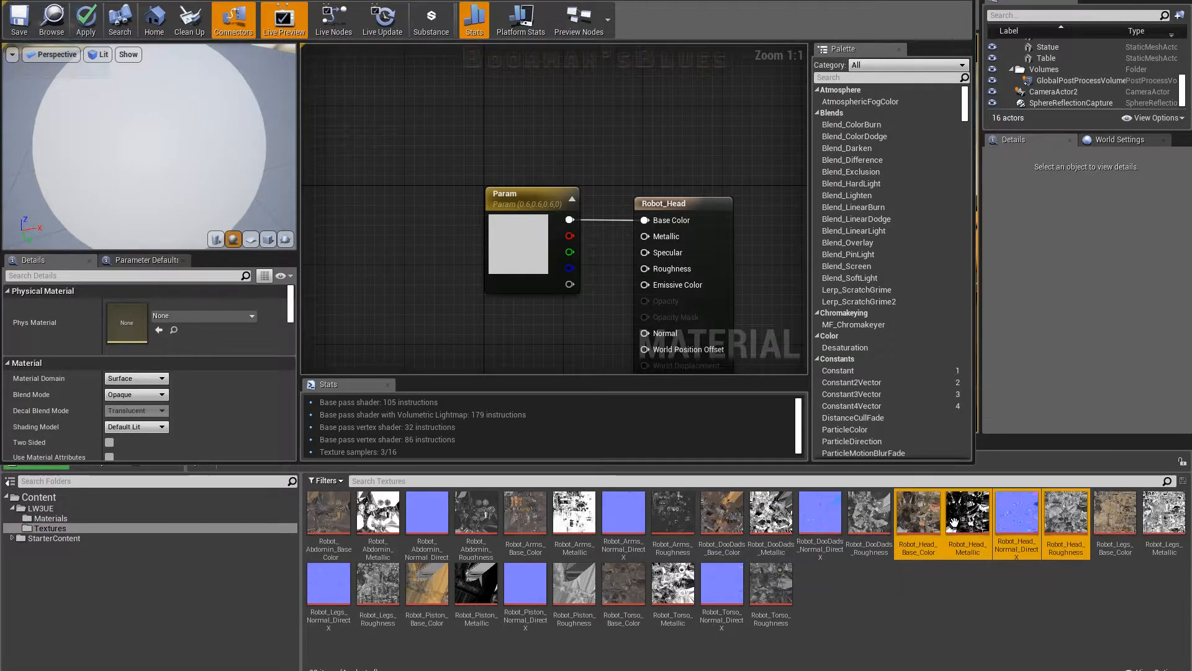
pyautogui.moveTo(895, 508); pyautogui.dragTo(453, 296)
# - Move the Param node aside and connect the Robot_Head_Base_Color texture sample to the material's Base Color input
pyautogui.moveTo(521, 236); pyautogui.dragTo(551, 56)
pyautogui.moveTo(542, 222); pyautogui.dragTo(576, 136, button='right')
pyautogui.moveTo(481, 197); pyautogui.dragTo(534, 59)
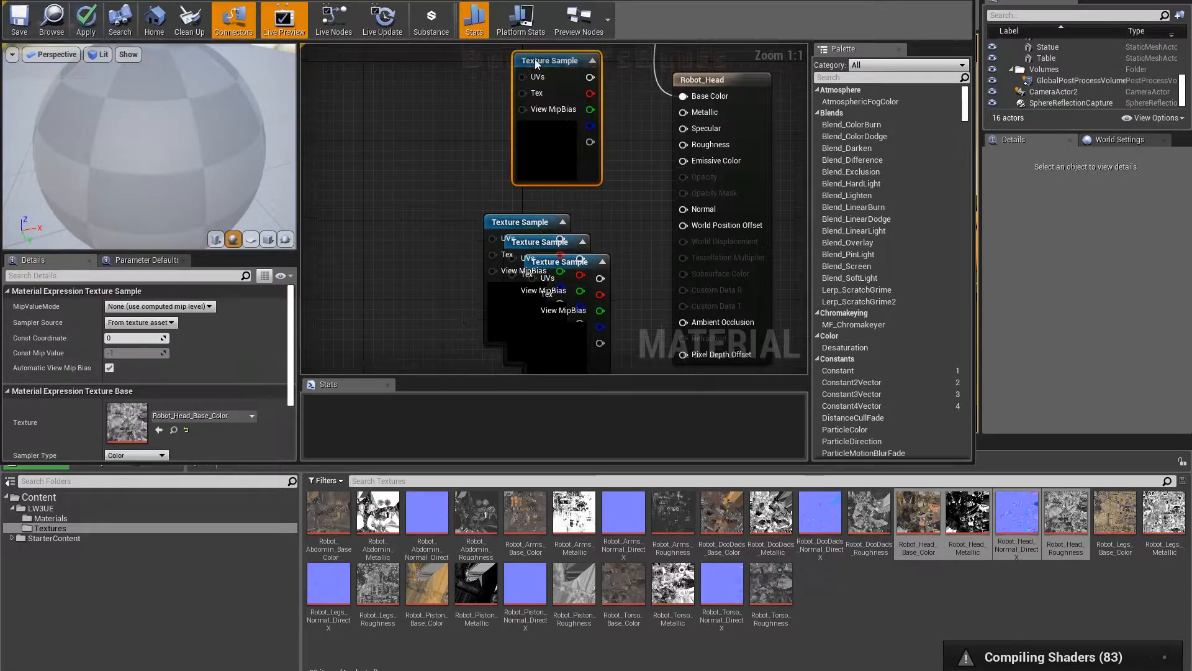
pyautogui.moveTo(605, 80); pyautogui.dragTo(572, 141, button='right')
pyautogui.moveTo(554, 127); pyautogui.dragTo(673, 153)
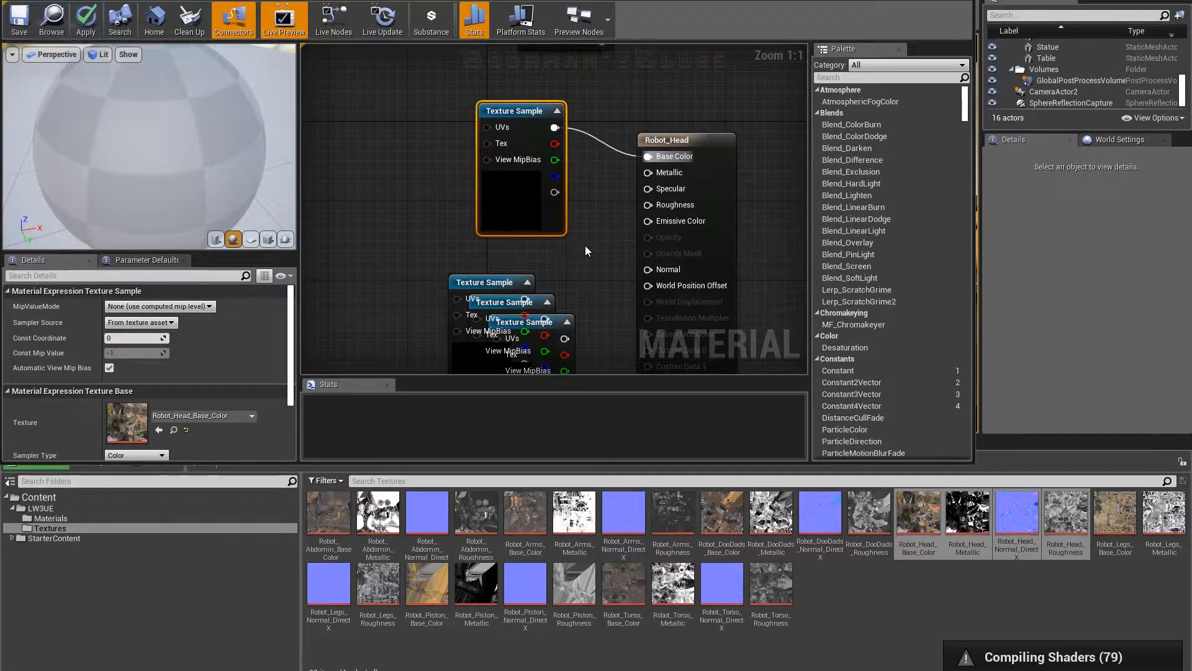
# - Separate the stacked texture samples and connect the Robot_Head_Metallic sample to the material's Metallic input
pyautogui.moveTo(585, 245); pyautogui.dragTo(562, 174, button='right')
pyautogui.moveTo(555, 214); pyautogui.dragTo(376, 152)
pyautogui.moveTo(519, 300); pyautogui.dragTo(339, 358)
pyautogui.moveTo(554, 188); pyautogui.dragTo(683, 102)
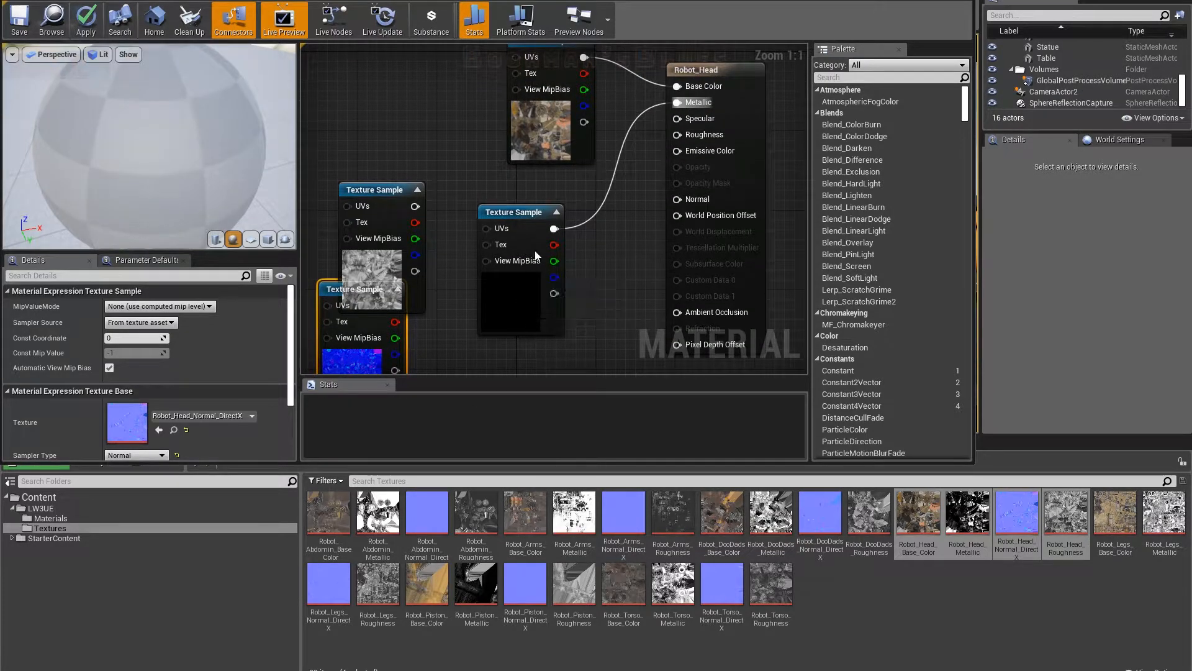
pyautogui.moveTo(525, 293); pyautogui.dragTo(555, 251)
# - Place the Robot_Head_Roughness sample below the metallic one and connect it to the material's Roughness input
pyautogui.moveTo(376, 261); pyautogui.dragTo(550, 199)
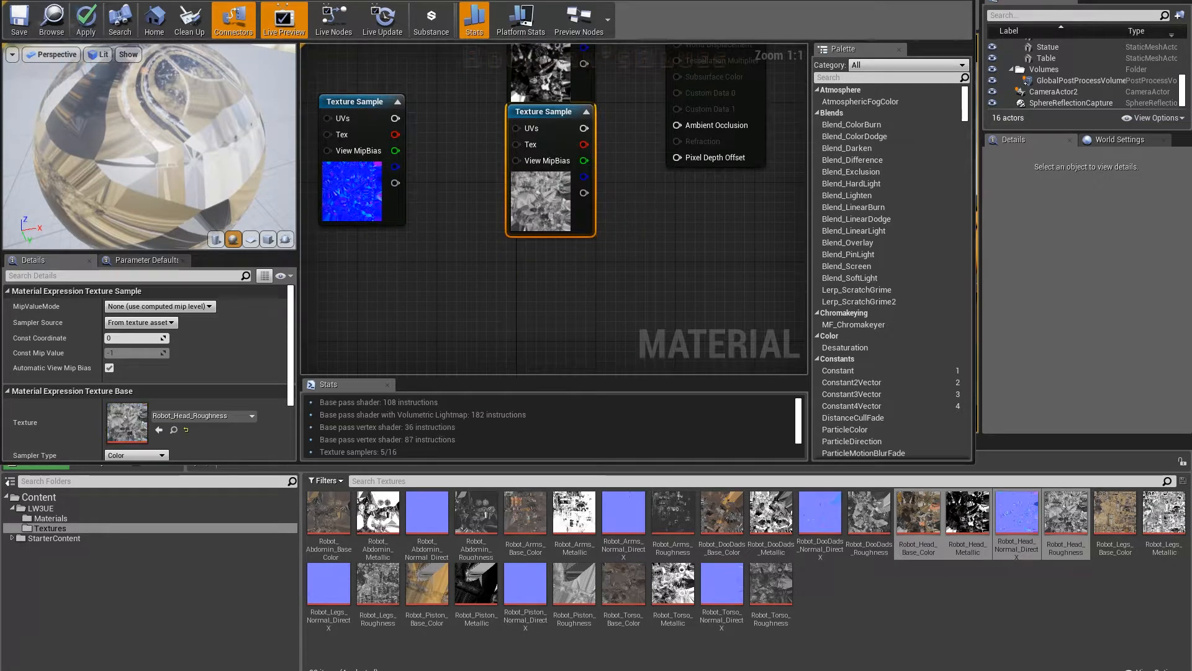
pyautogui.moveTo(594, 155); pyautogui.dragTo(580, 278, button='right')
pyautogui.moveTo(569, 252); pyautogui.dragTo(664, 115)
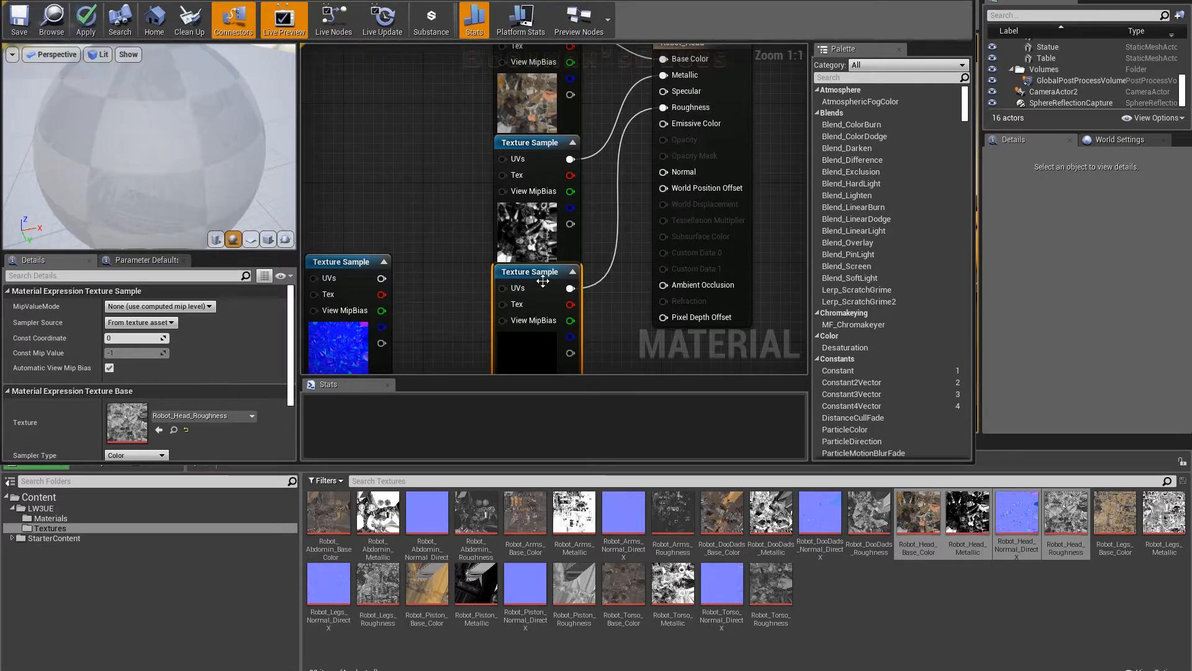
# - Place the Robot_Head_Normal_DirectX sample below the roughness one and connect it to the material's Normal input
pyautogui.moveTo(317, 367); pyautogui.dragTo(357, 188, button='right')
pyautogui.moveTo(356, 187); pyautogui.dragTo(545, 325)
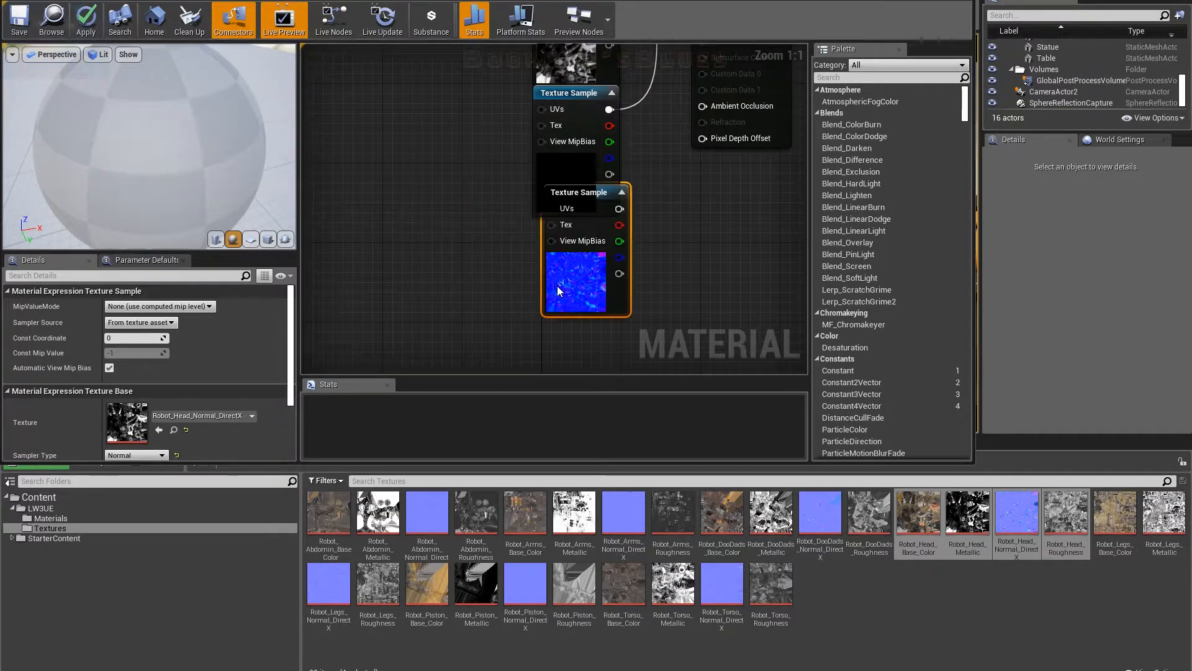
pyautogui.moveTo(591, 283); pyautogui.dragTo(492, 346, button='right')
pyautogui.moveTo(511, 301); pyautogui.dragTo(603, 130)
# - Place the ScrapBotRig_04tt_HeadRotTest_010 skeletal mesh from the LW3UE folder into the level, moving the material editor out of the way
pyautogui.moveTo(527, 0); pyautogui.dragTo(1060, 81)
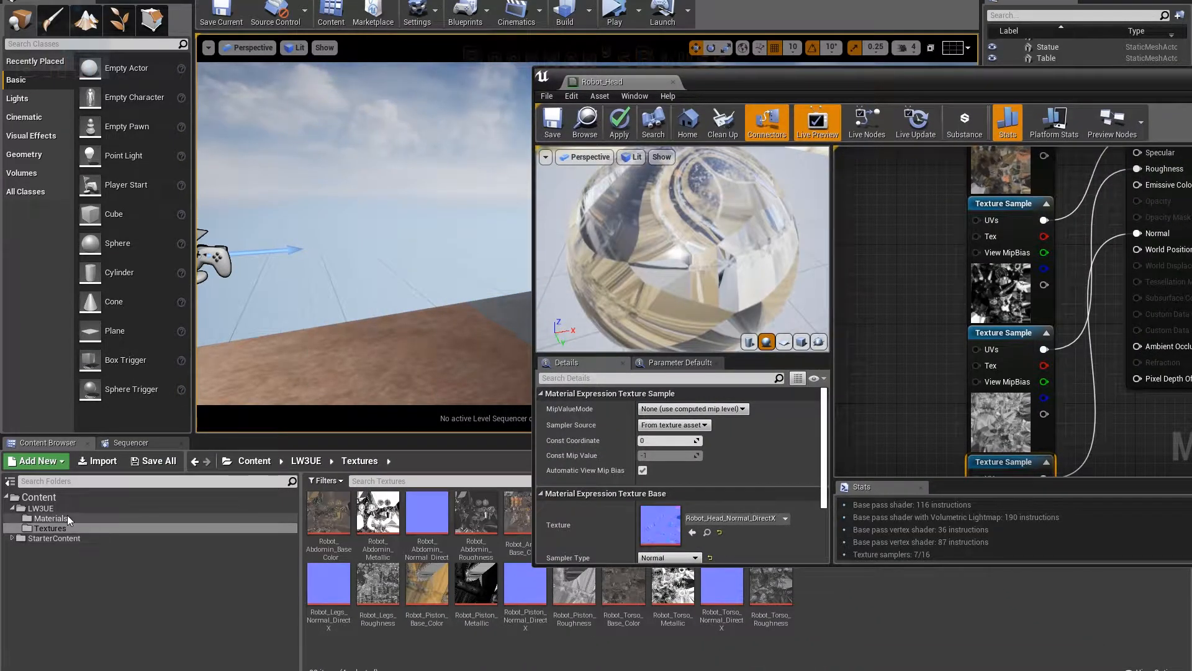
pyautogui.click(39, 508)
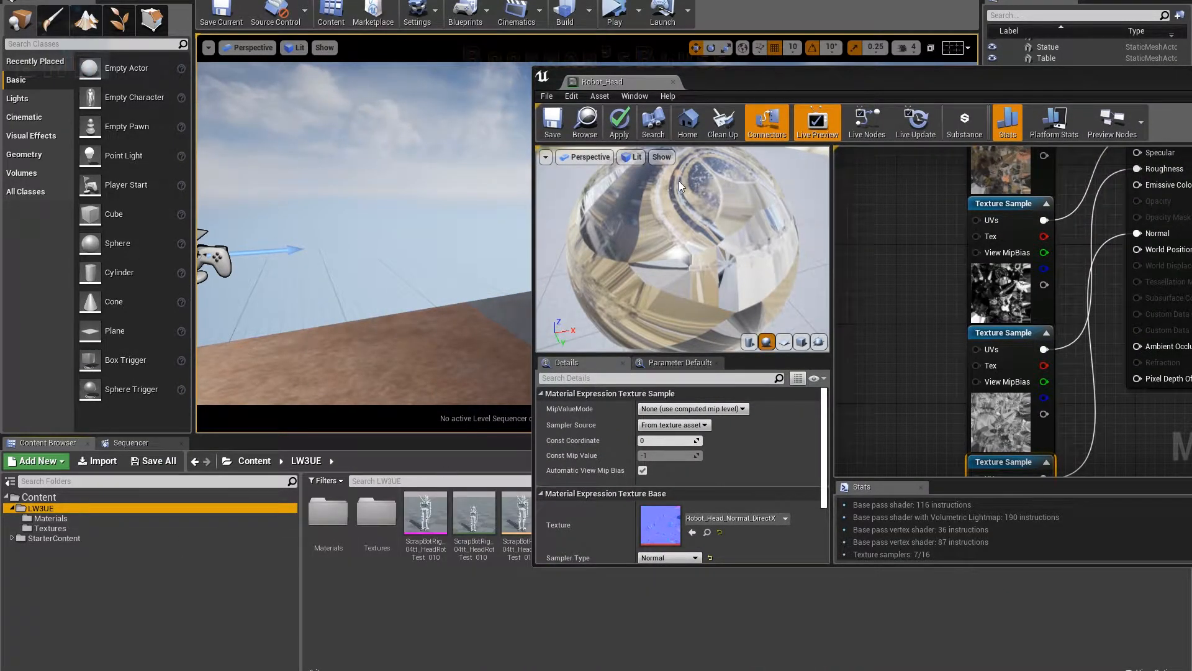
pyautogui.moveTo(708, 80); pyautogui.dragTo(971, 173)
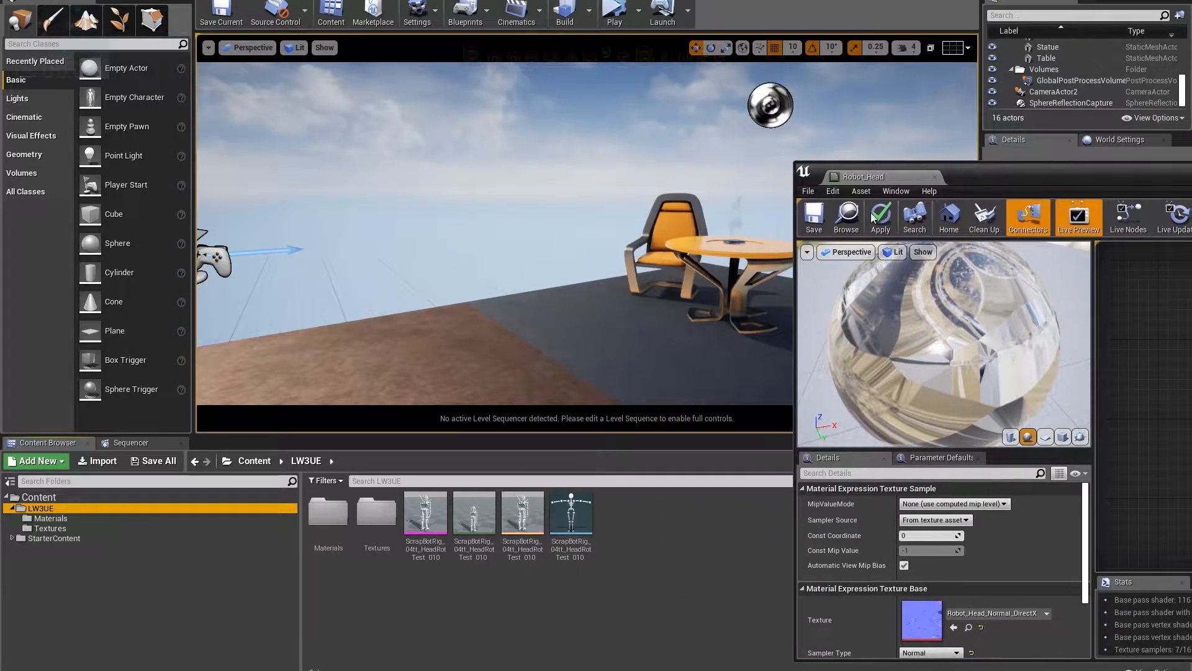
pyautogui.moveTo(425, 512); pyautogui.dragTo(605, 273)
pyautogui.moveTo(650, 368); pyautogui.dragTo(650, 273, button='middle')
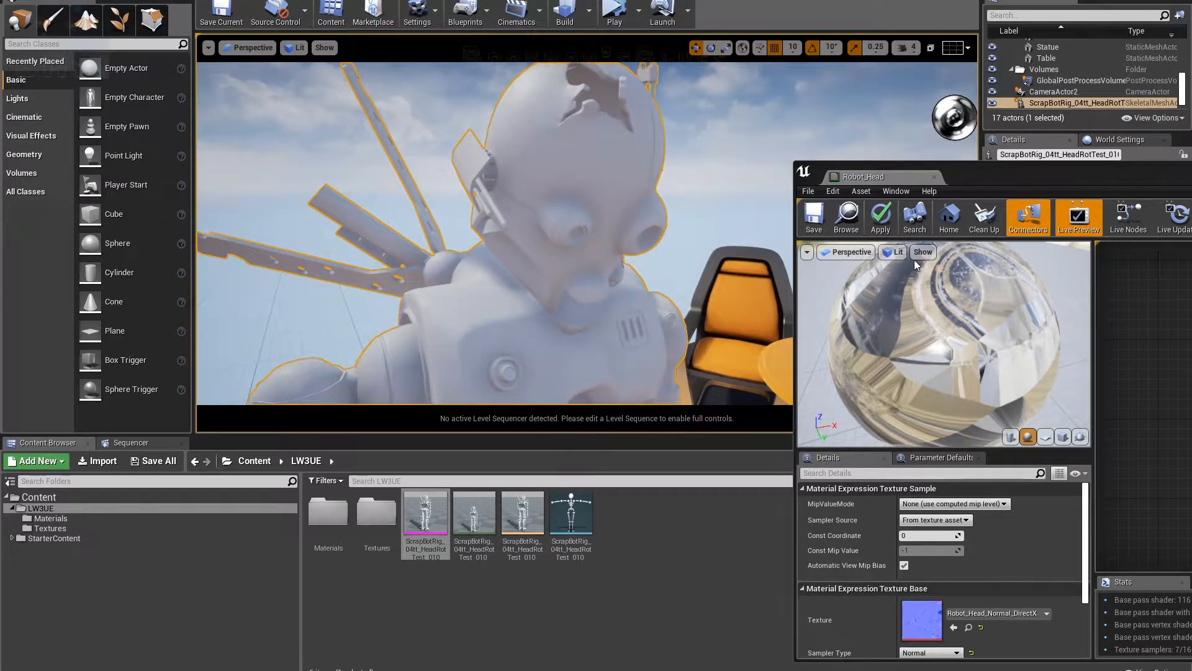
# - Apply the Robot_Head material changes and examine the textured head on the robot in the level
pyautogui.click(880, 217)
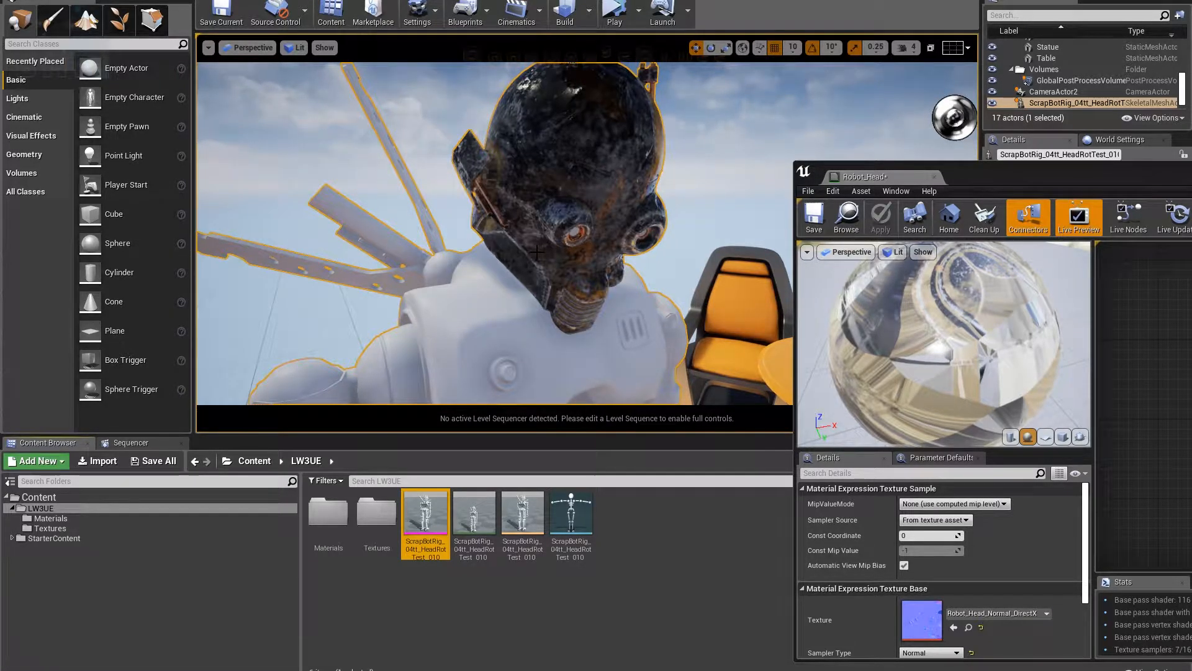
pyautogui.moveTo(625, 218); pyautogui.dragTo(620, 209, button='right')
pyautogui.moveTo(646, 327)
pyautogui.mouseDown(button='right')
pyautogui.moveTo(645, 292)
pyautogui.moveTo(614, 273)
pyautogui.moveTo(645, 327)
pyautogui.mouseUp(button='right')
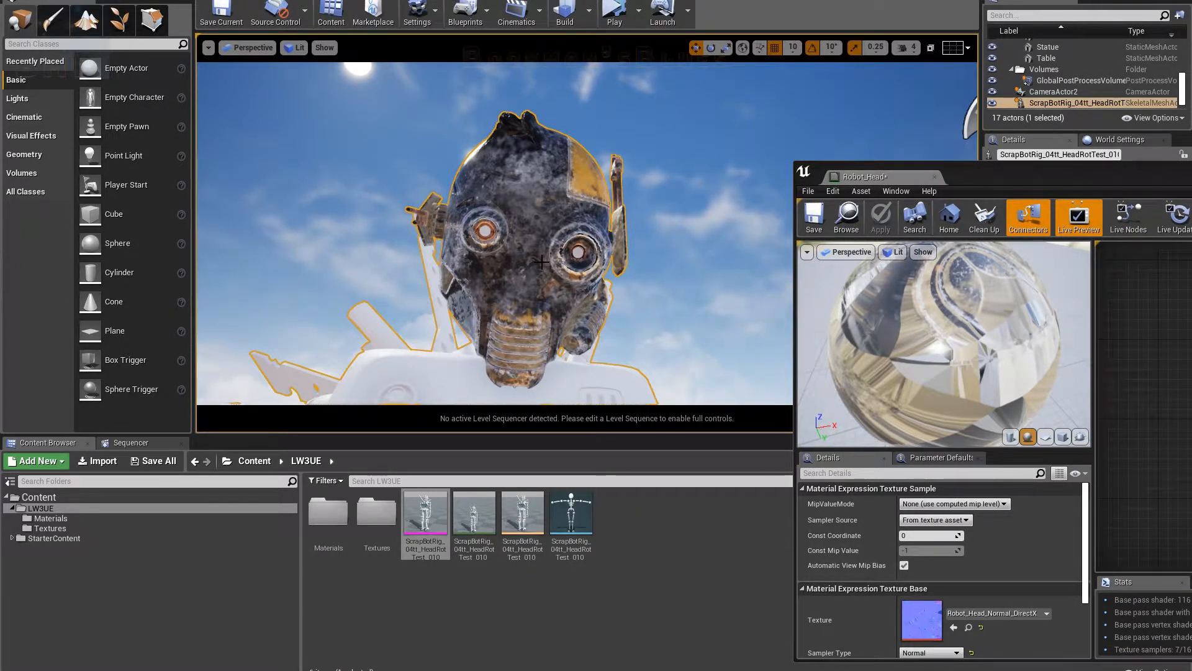
pyautogui.moveTo(558, 212)
pyautogui.mouseDown(button='right')
pyautogui.moveTo(627, 217)
pyautogui.moveTo(582, 213)
pyautogui.moveTo(596, 261)
pyautogui.moveTo(534, 236)
pyautogui.moveTo(609, 239)
pyautogui.moveTo(578, 217)
pyautogui.mouseUp(button='right')
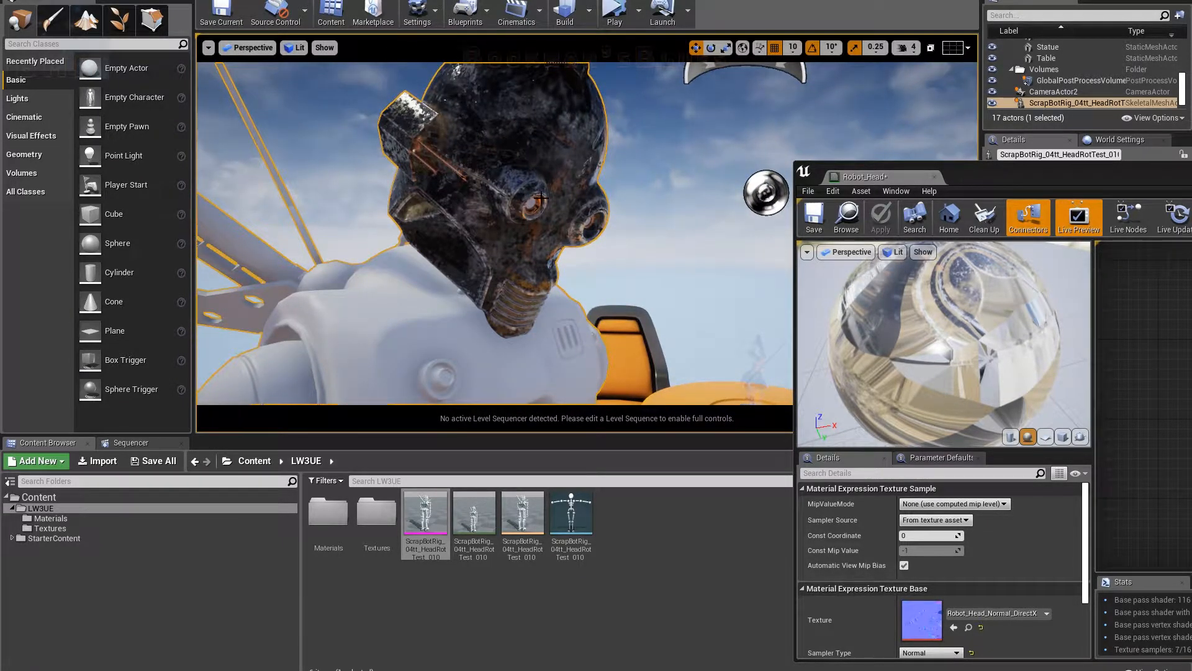
pyautogui.moveTo(647, 218); pyautogui.dragTo(483, 220, button='right')
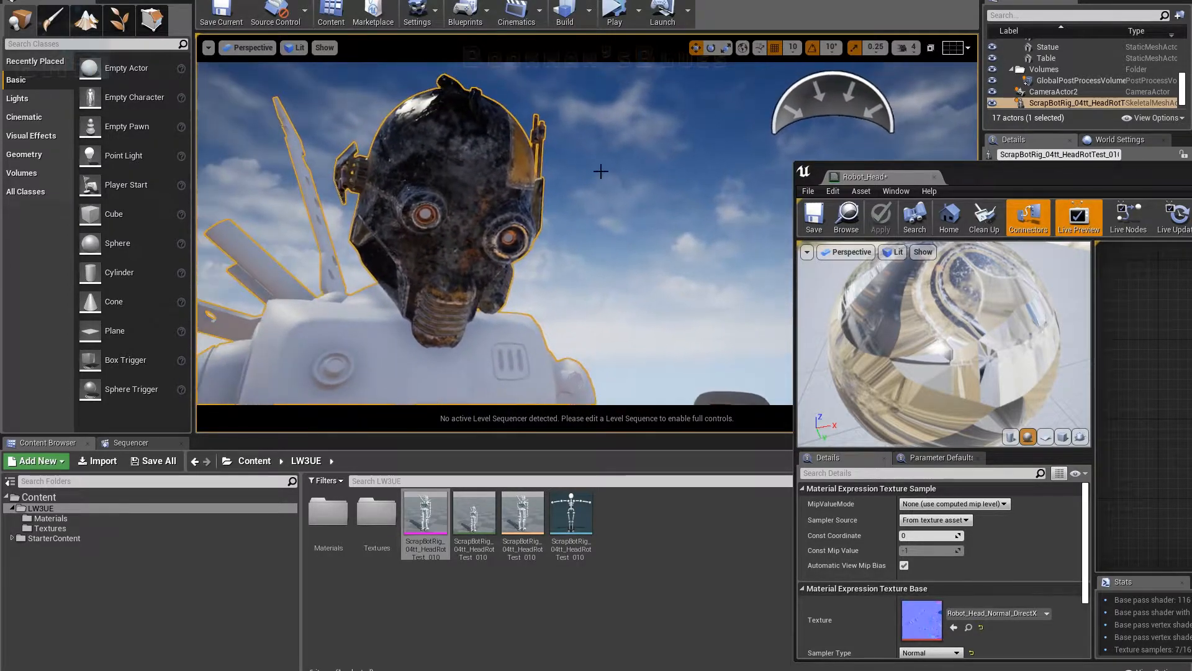
pyautogui.moveTo(1064, 174); pyautogui.dragTo(1018, 128)
pyautogui.moveTo(652, 210); pyautogui.dragTo(529, 288, button='right')
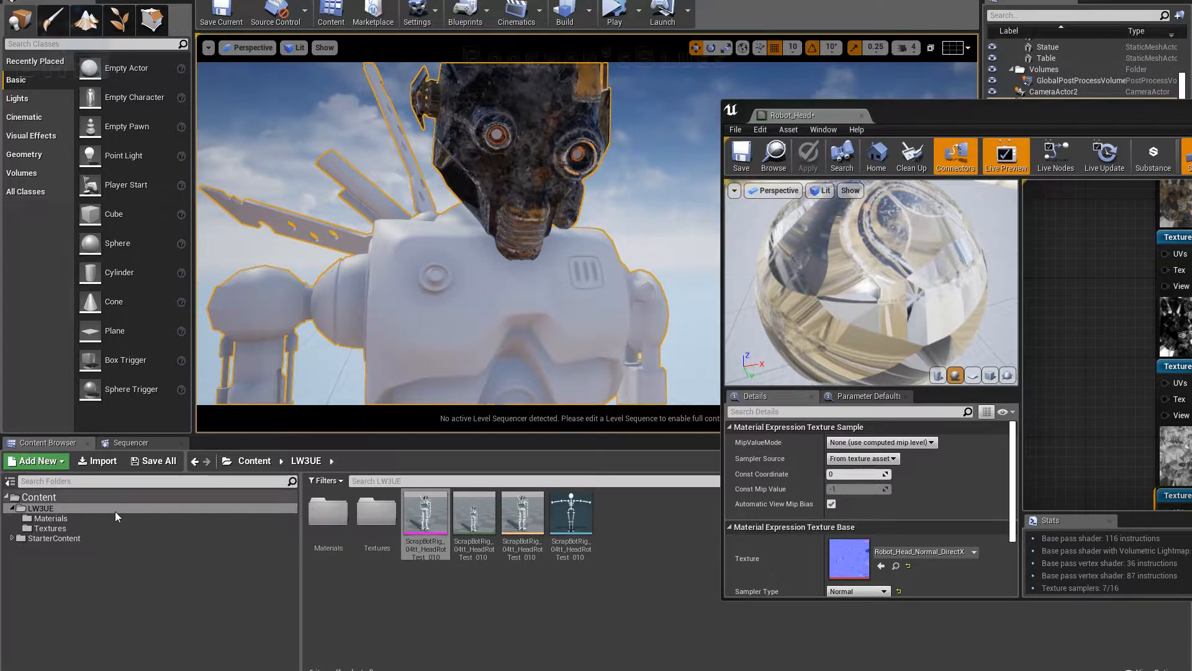
# - Open the Materials folder and select the Robot_Torso material
pyautogui.click(328, 515)
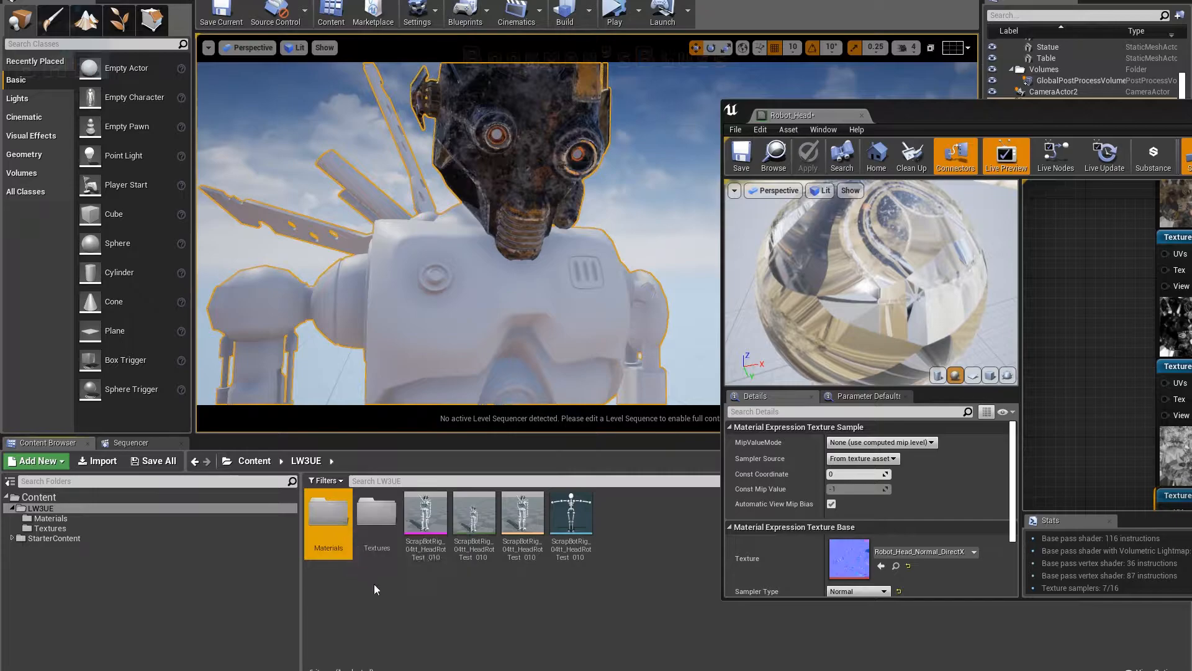
pyautogui.doubleClick(328, 515)
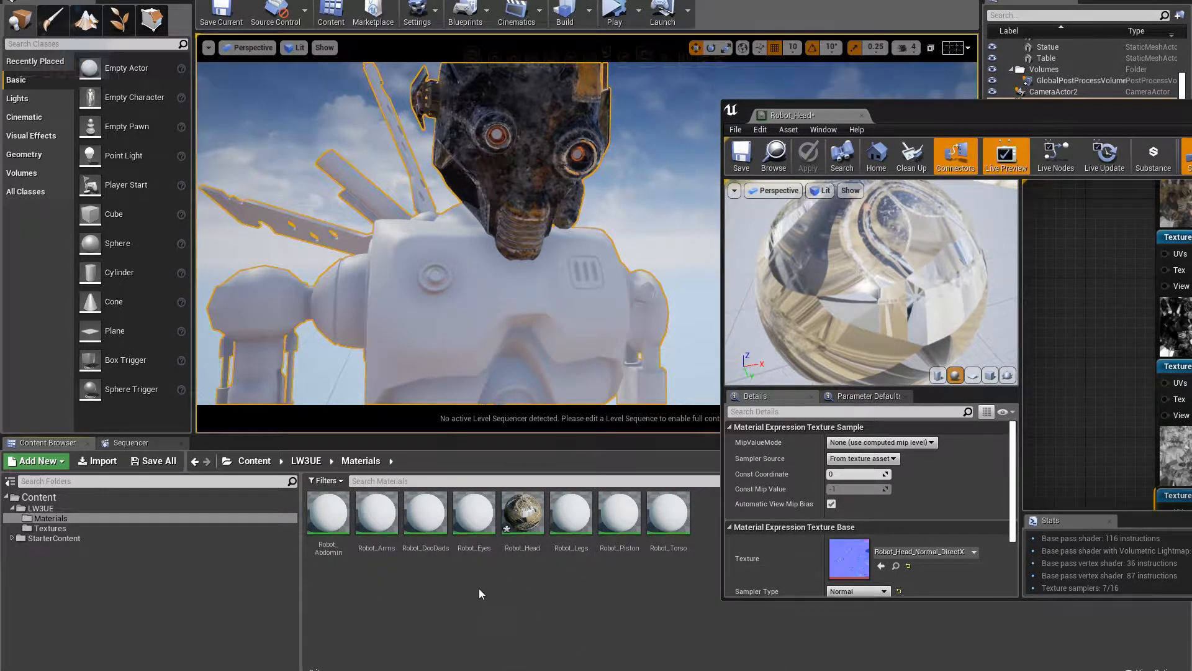
pyautogui.click(660, 509)
pyautogui.moveTo(589, 197); pyautogui.dragTo(584, 219, button='right')
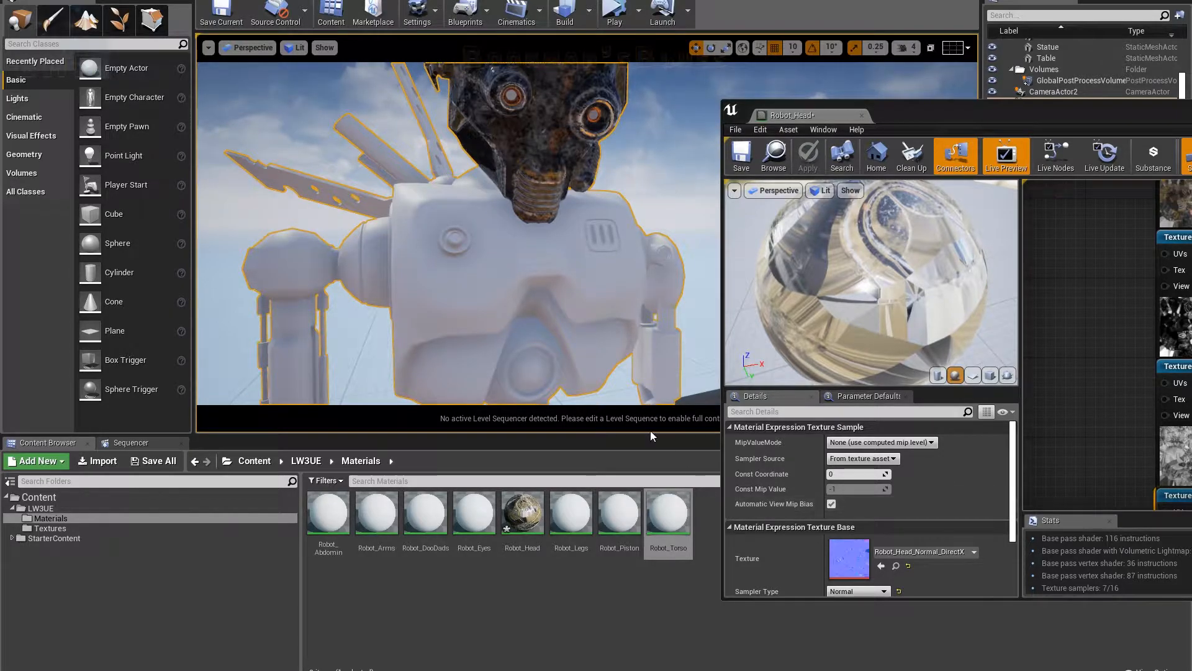
# - Move the Robot_Head result node lower beside the texture samples, then select all four texture sample nodes
pyautogui.moveTo(985, 113); pyautogui.dragTo(636, 41)
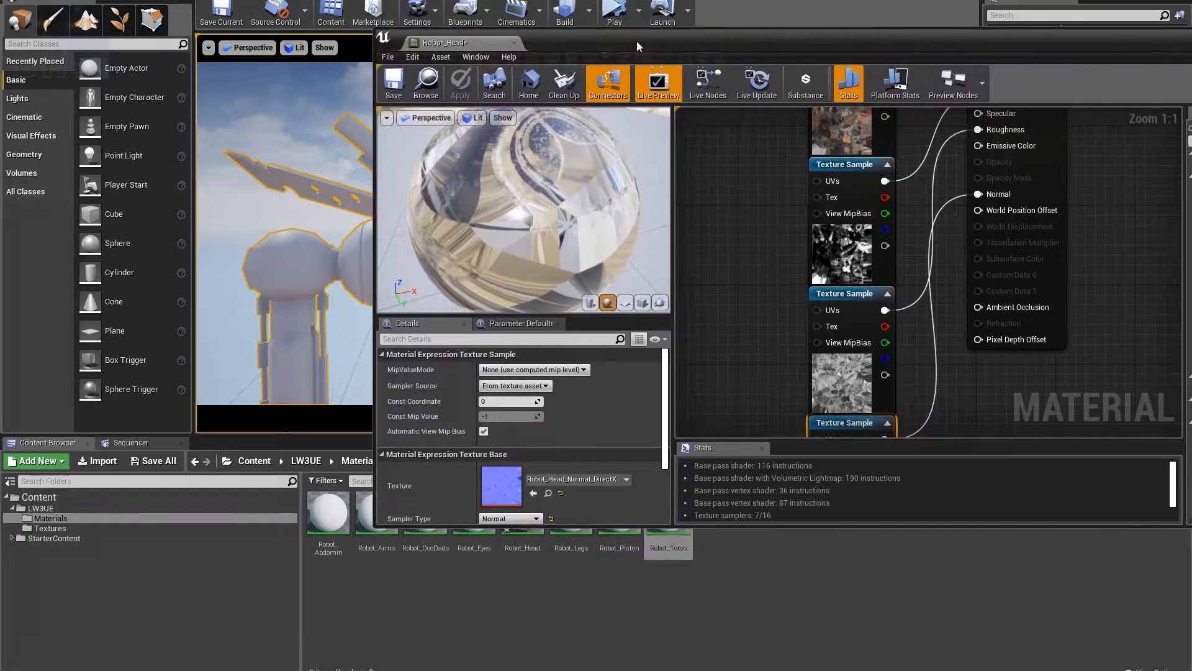
pyautogui.scroll(-2, 824, 164)
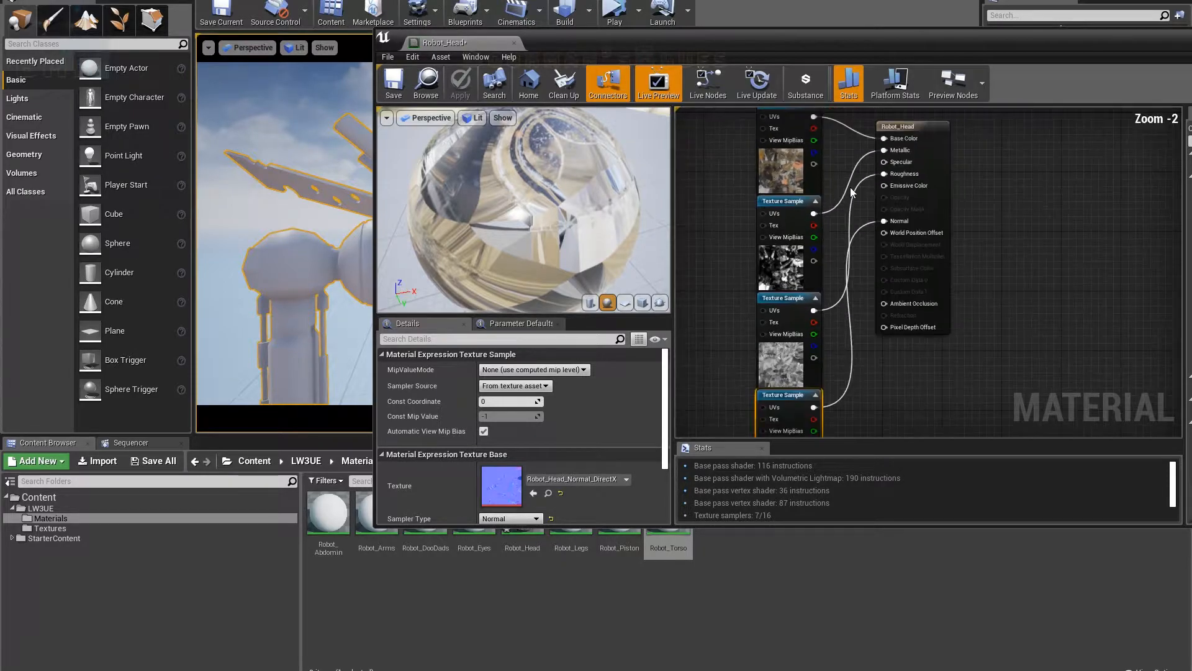
pyautogui.moveTo(902, 126); pyautogui.dragTo(933, 260)
pyautogui.moveTo(933, 260); pyautogui.dragTo(930, 247, button='right')
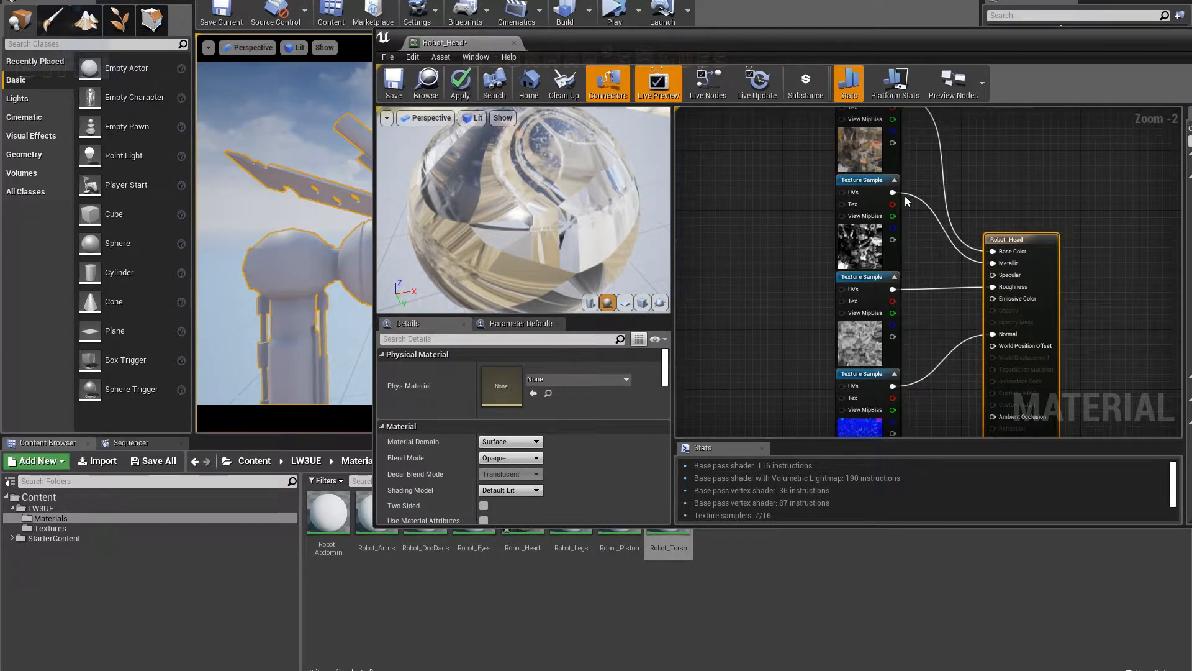
pyautogui.moveTo(811, 148); pyautogui.dragTo(882, 407)
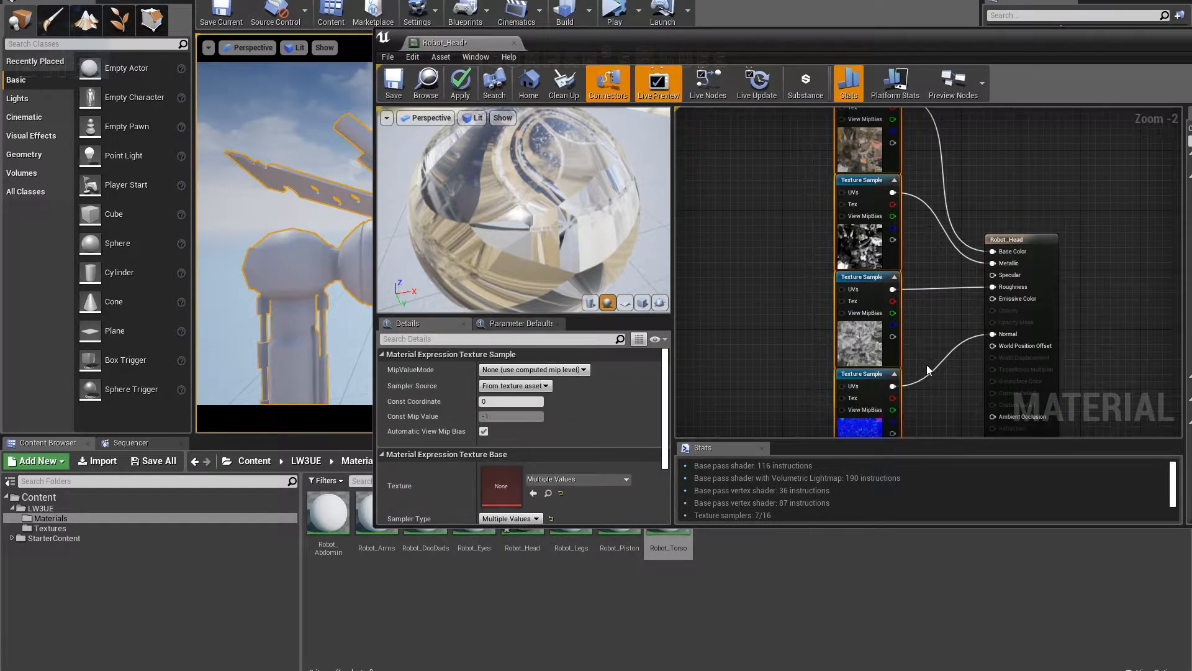
pyautogui.moveTo(926, 364); pyautogui.dragTo(930, 343, button='right')
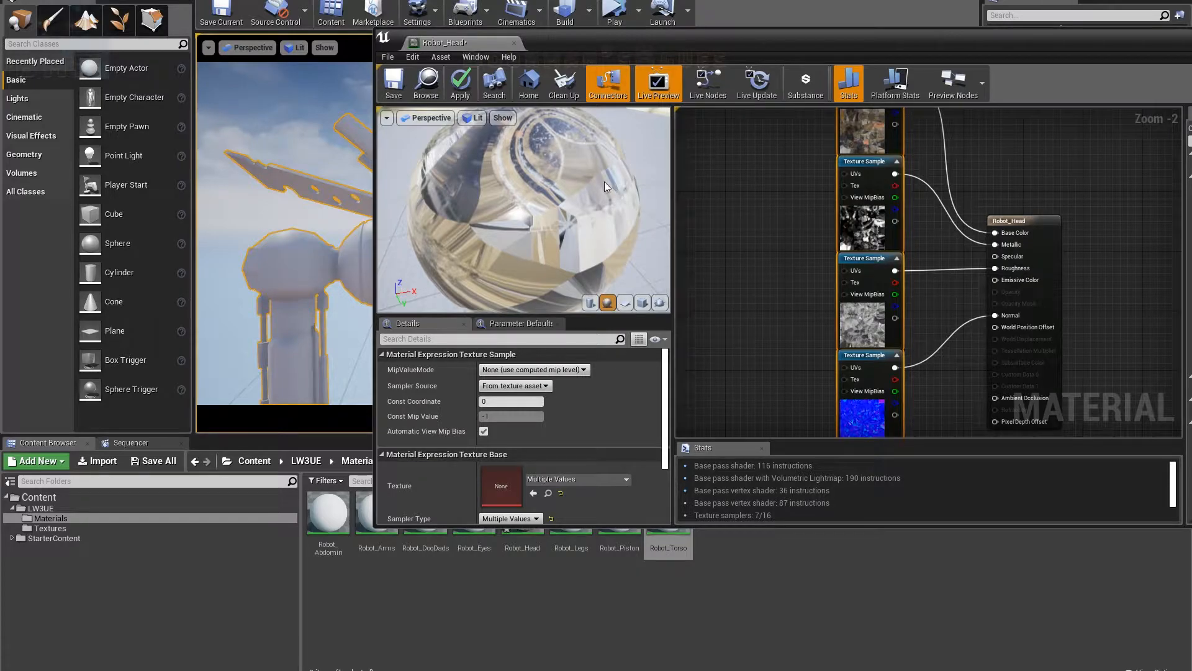
pyautogui.moveTo(665, 46); pyautogui.dragTo(644, 43)
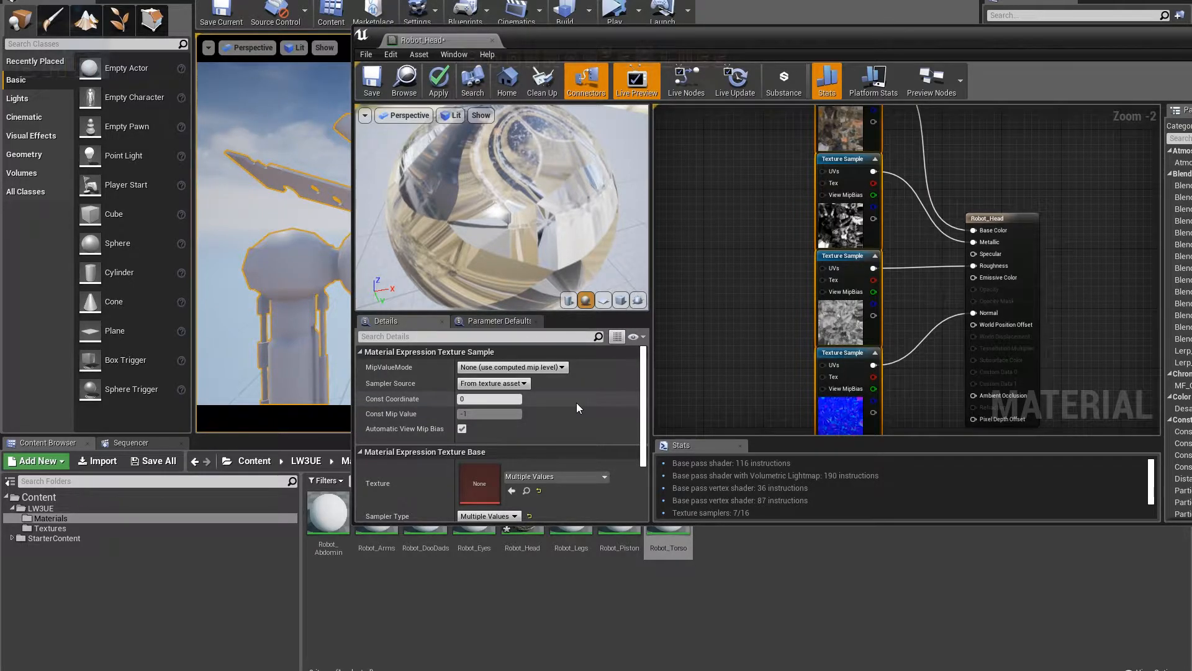
# - Select the Robot_Head result node and view its Material Domain options without changing them
pyautogui.click(1021, 223)
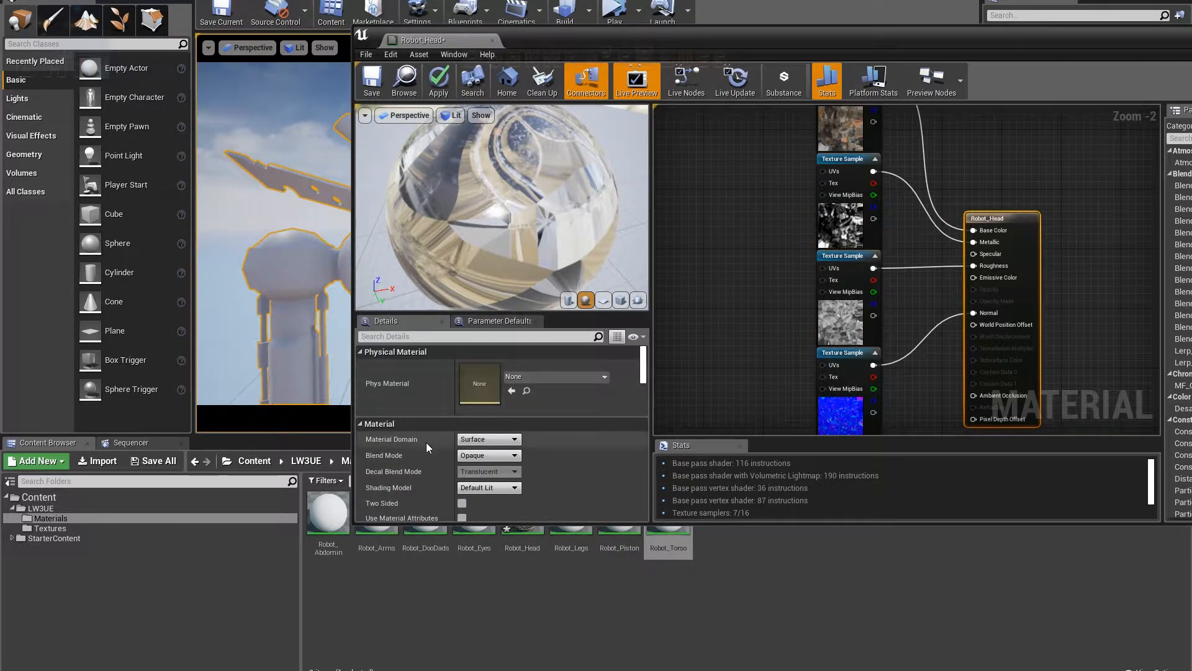
pyautogui.click(477, 441)
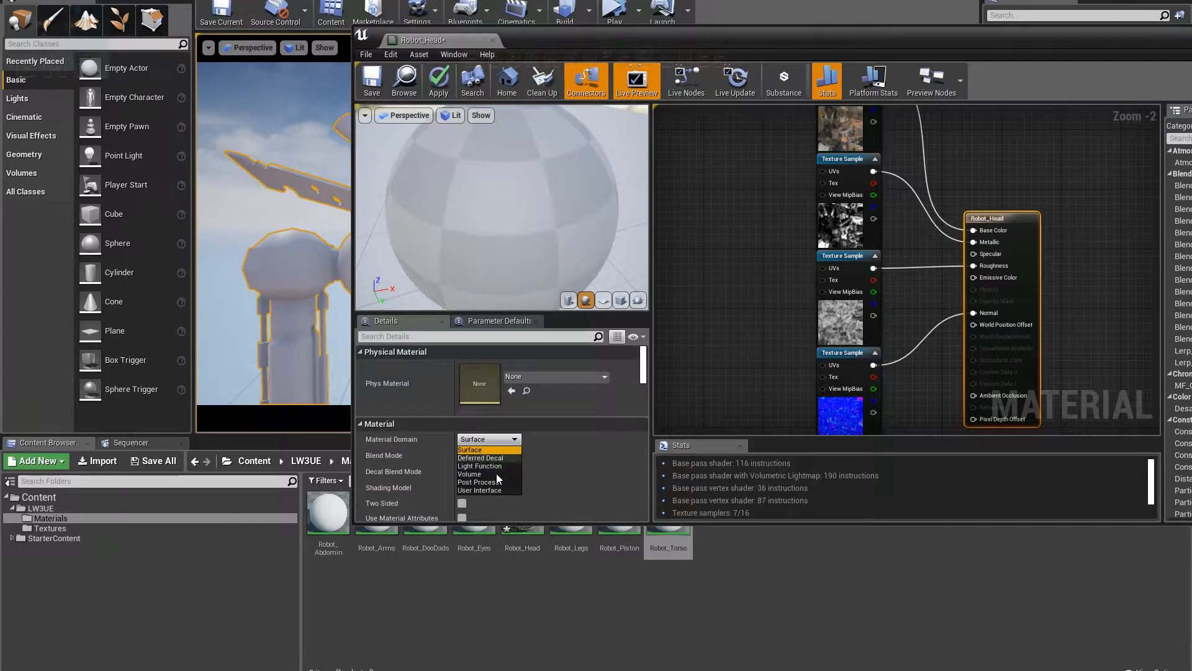
pyautogui.click(914, 307)
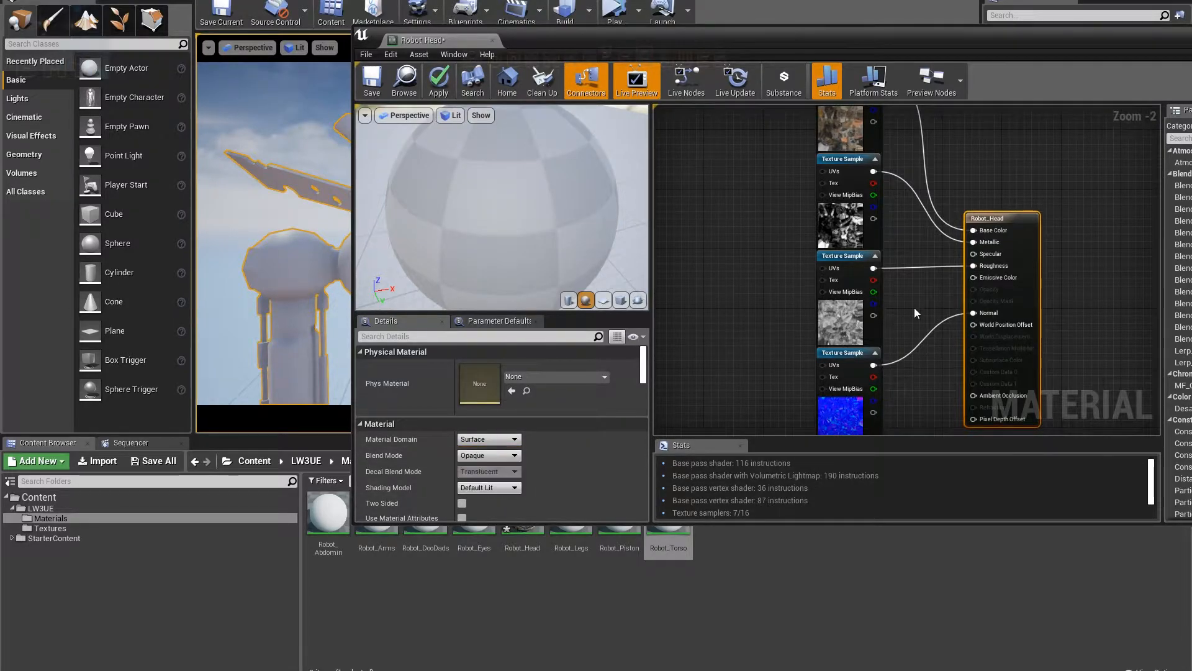
pyautogui.moveTo(906, 318); pyautogui.dragTo(887, 326, button='right')
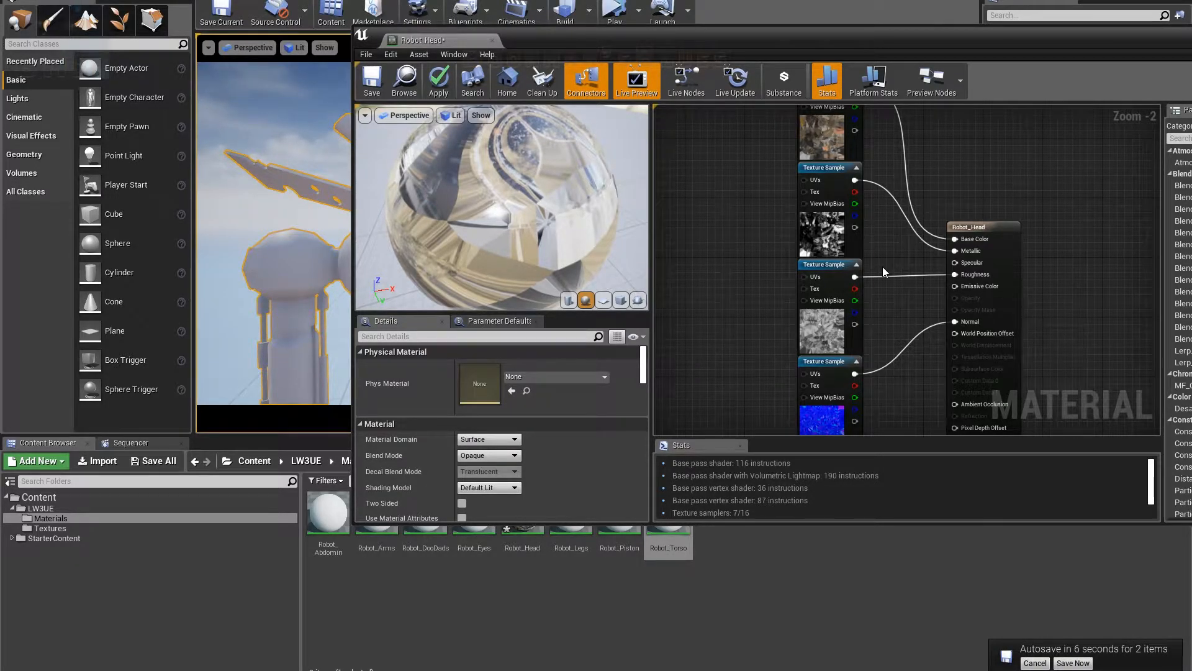
# - Cancel the pending autosave and select the Robot_Head material in the Materials folder
pyautogui.click(1035, 663)
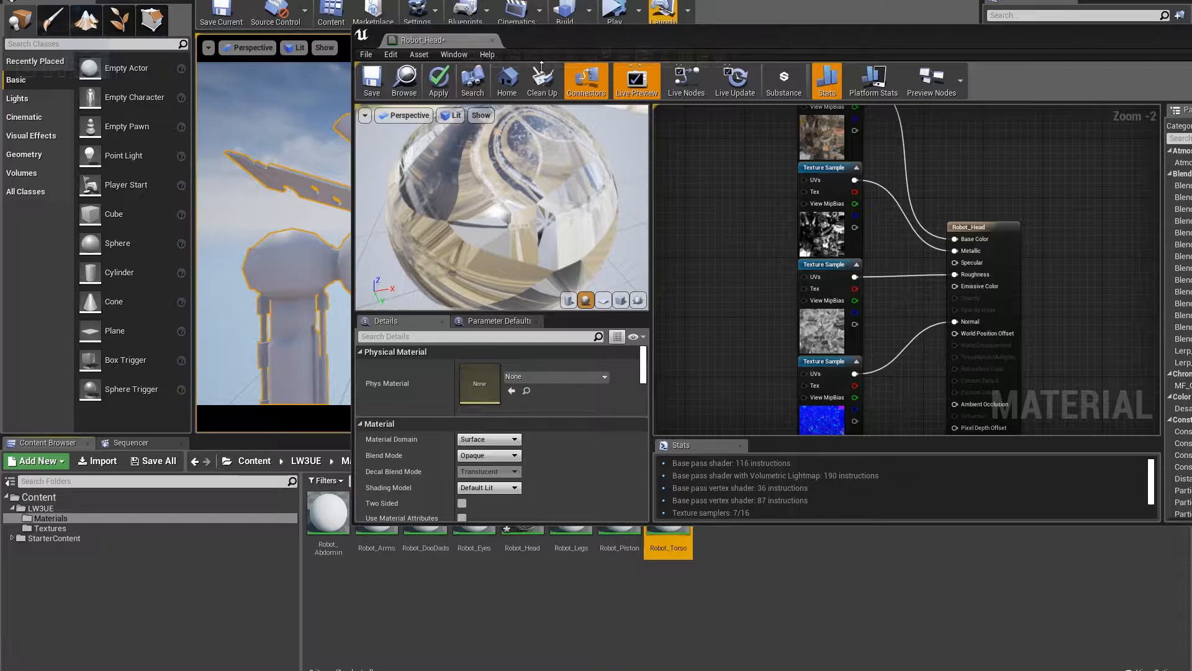
pyautogui.moveTo(678, 46); pyautogui.dragTo(549, 200)
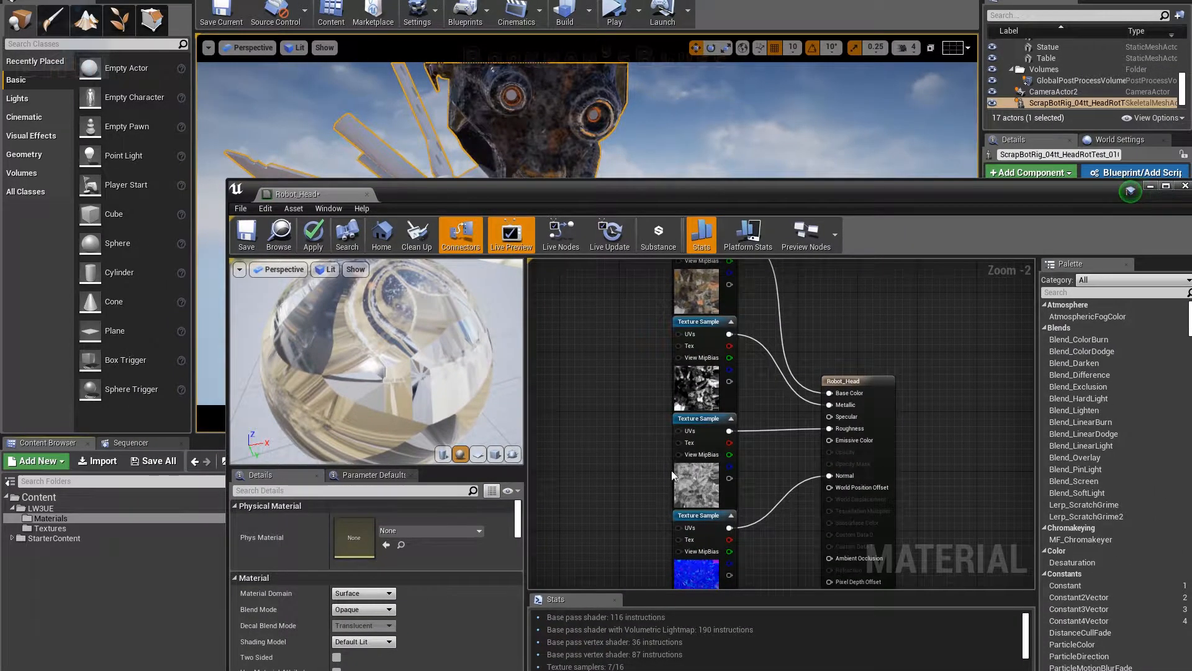
pyautogui.moveTo(635, 198); pyautogui.dragTo(544, 2)
pyautogui.click(525, 512)
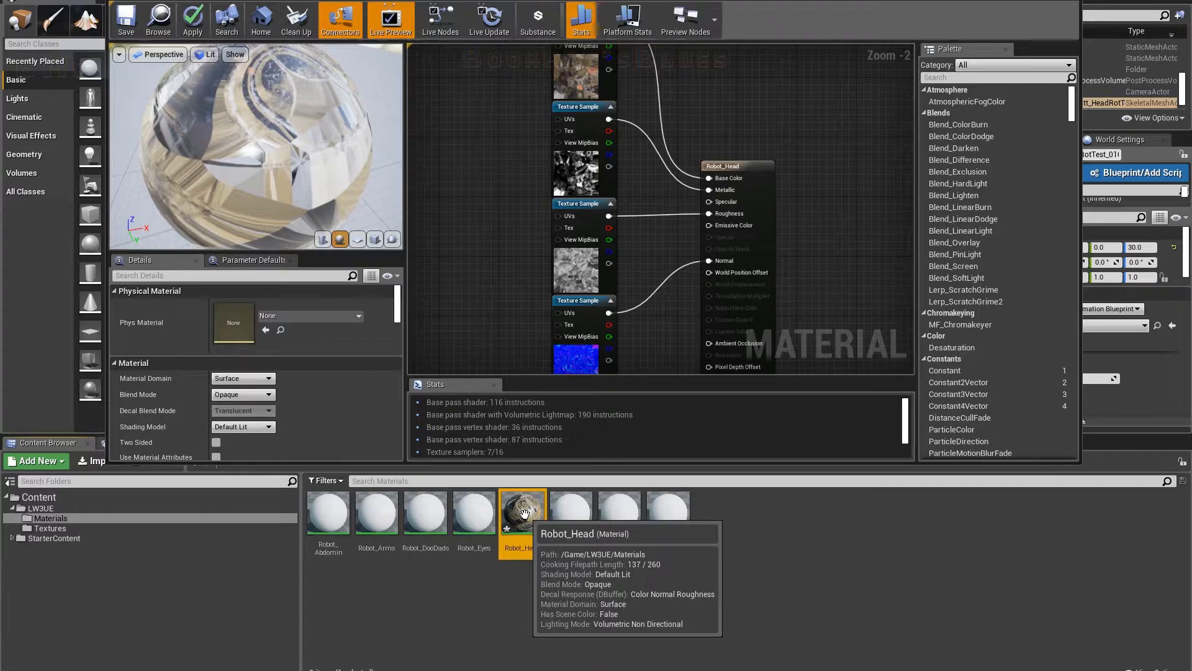
# - Create a material instance from the Robot_Head material, keeping the default name, and select the instance in the Materials folder
pyautogui.rightClick(525, 513)
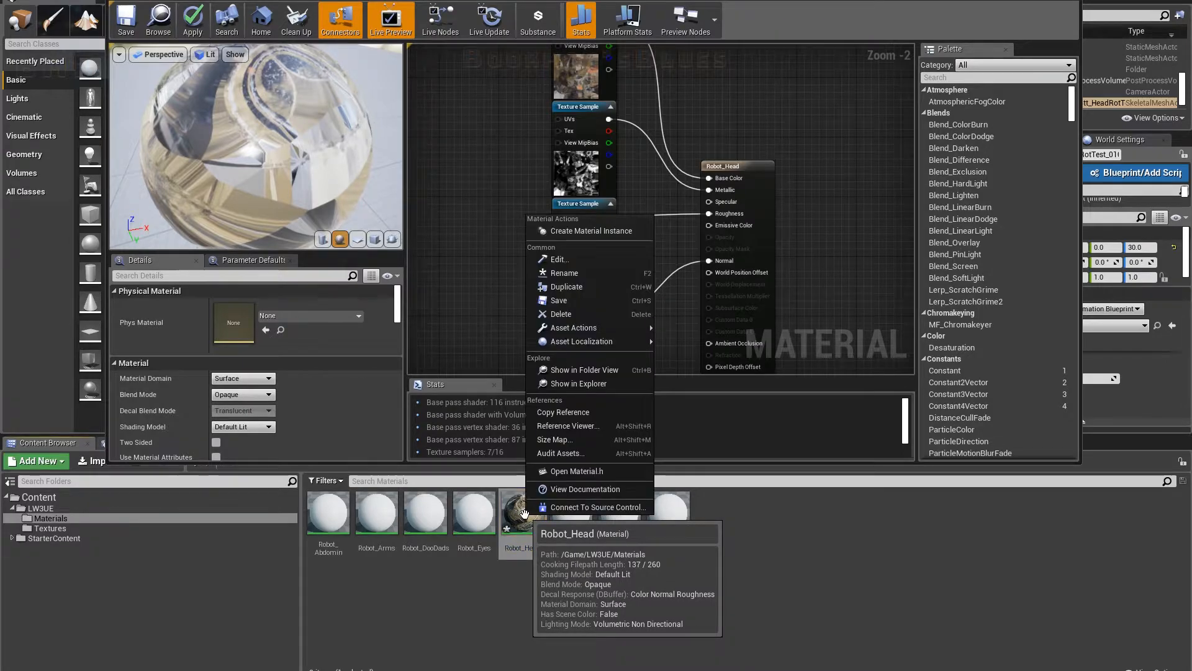
pyautogui.click(575, 230)
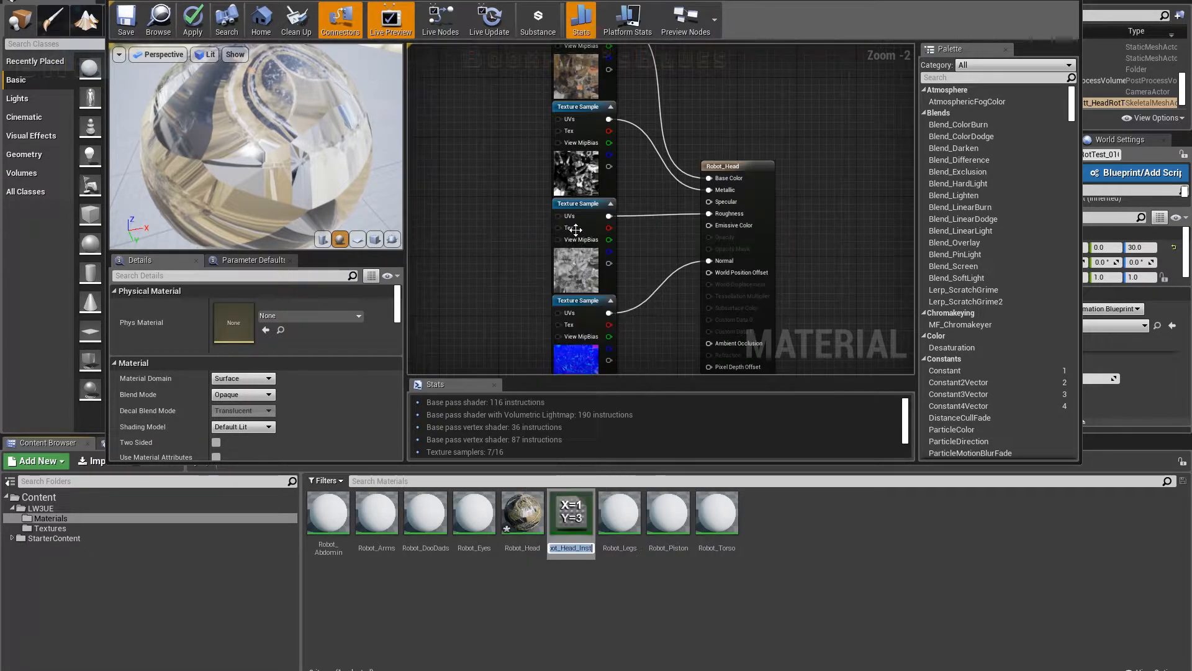
pyautogui.press('Return')
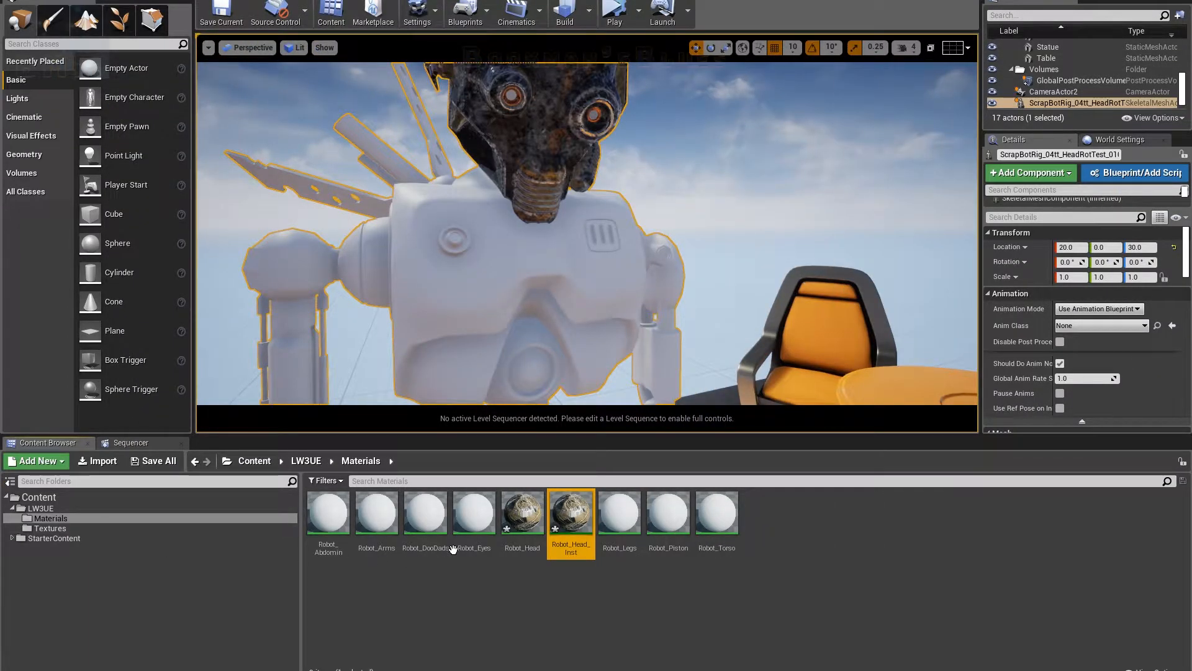
pyautogui.click(506, 522)
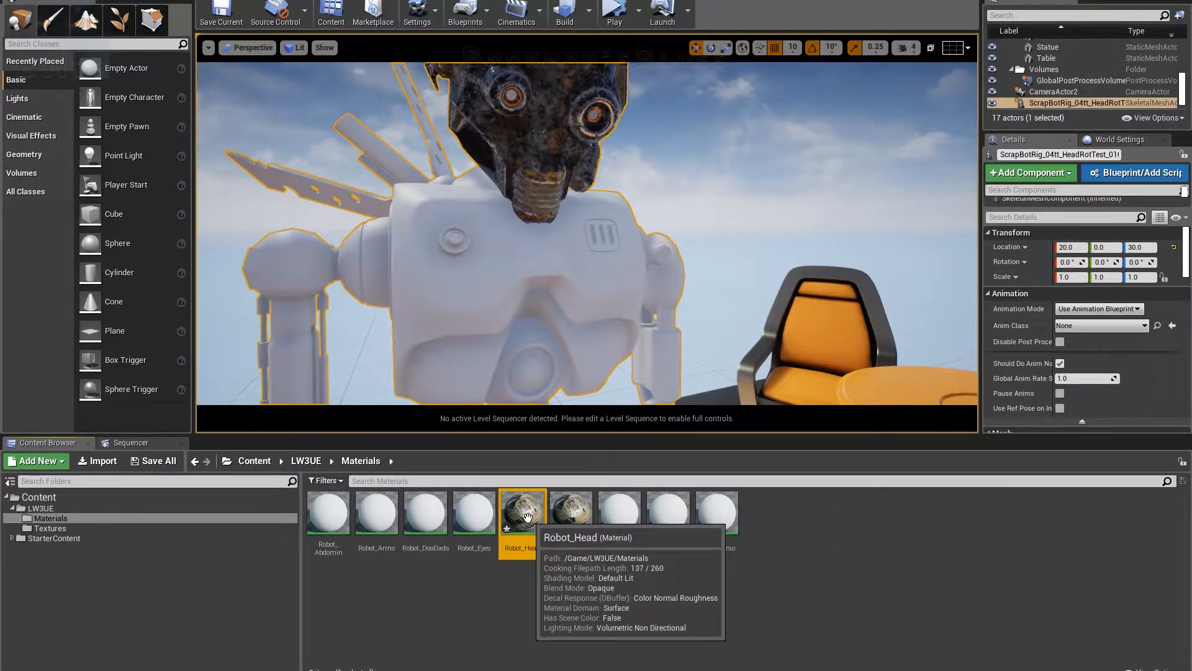
pyautogui.click(565, 519)
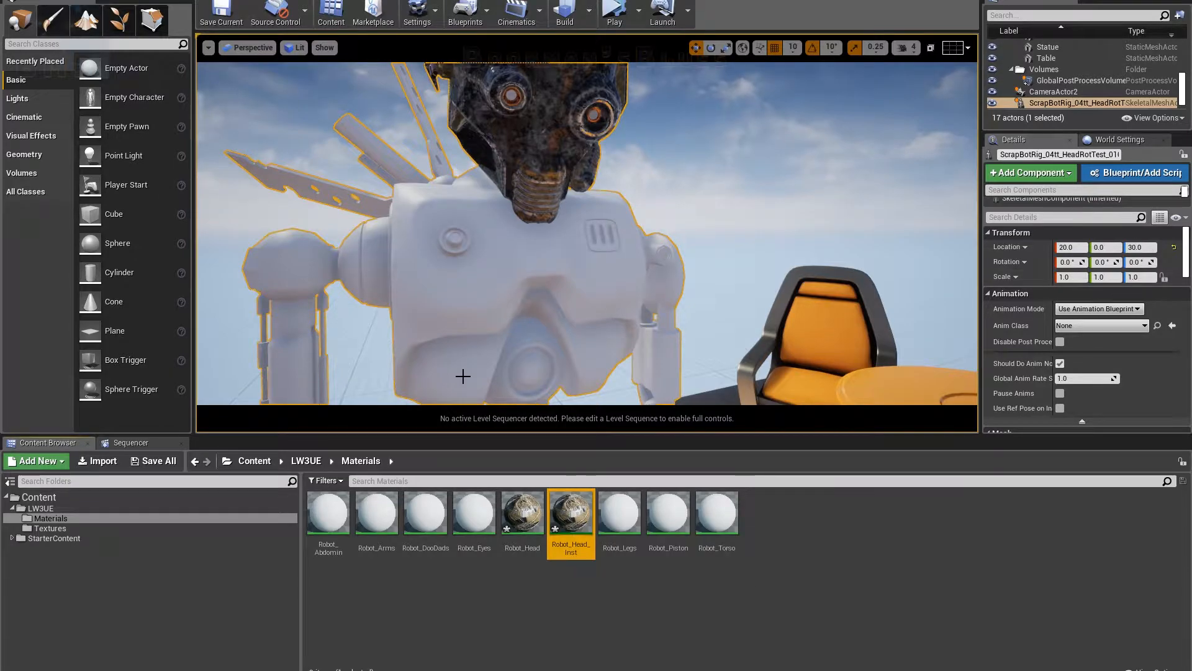
# - Open the robot's skeletal mesh, select the head material instance in the Materials folder, and examine the mesh's Element 4 material slot
pyautogui.click(74, 508)
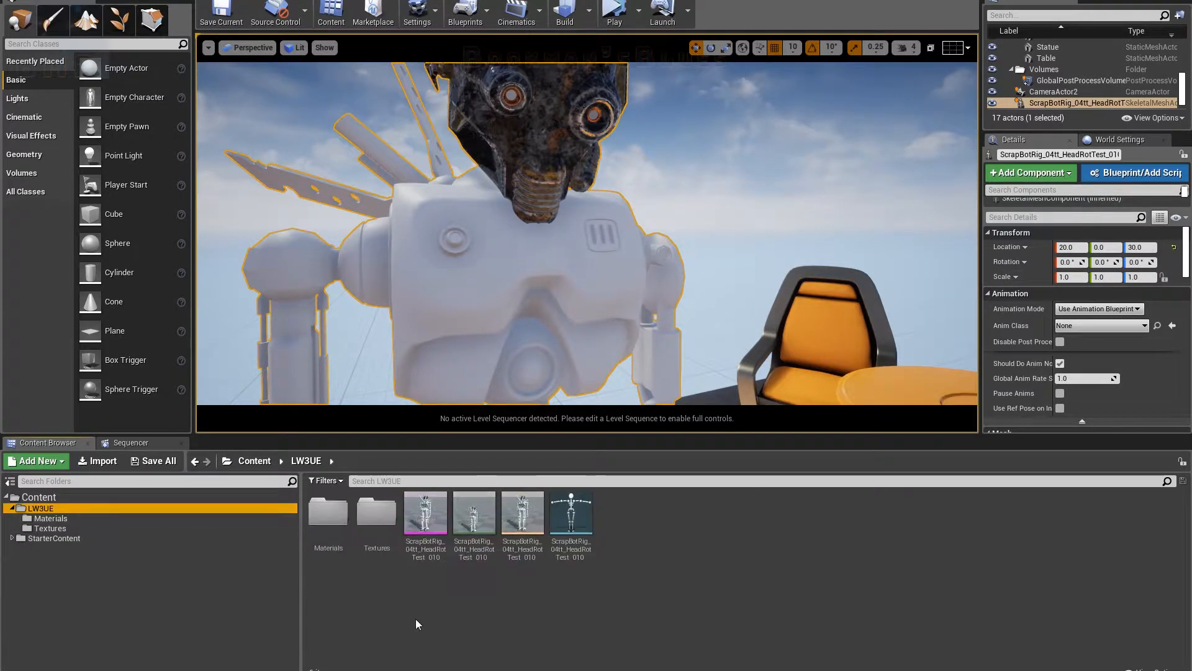
pyautogui.click(417, 519)
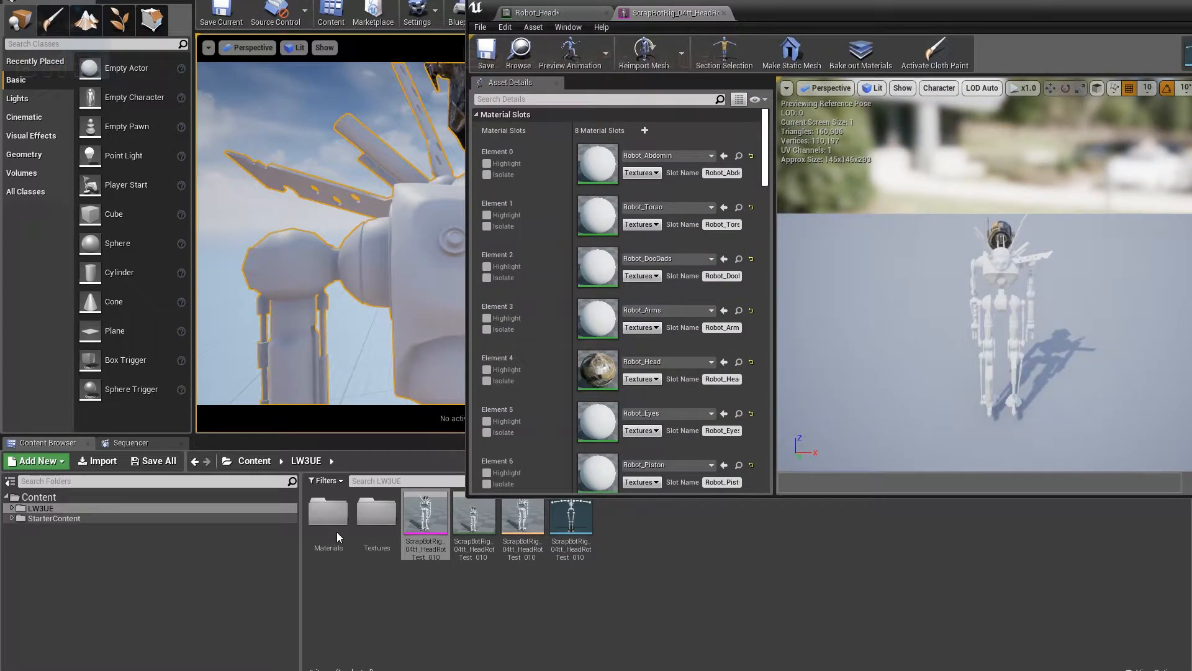
pyautogui.doubleClick(328, 514)
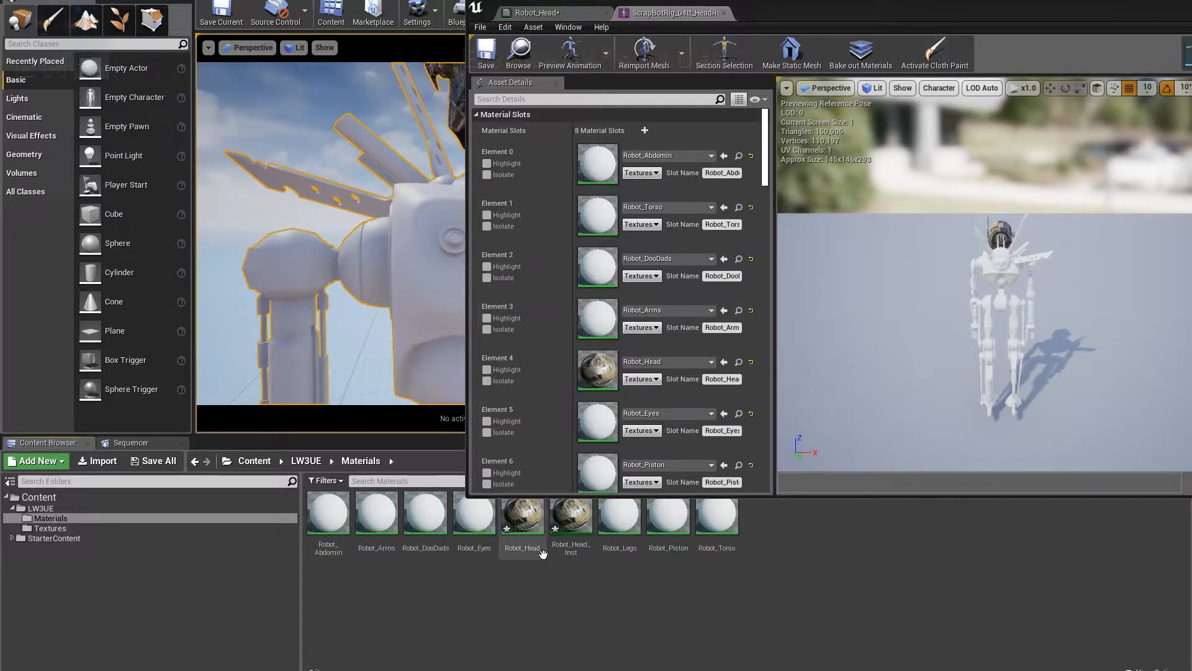
pyautogui.click(571, 534)
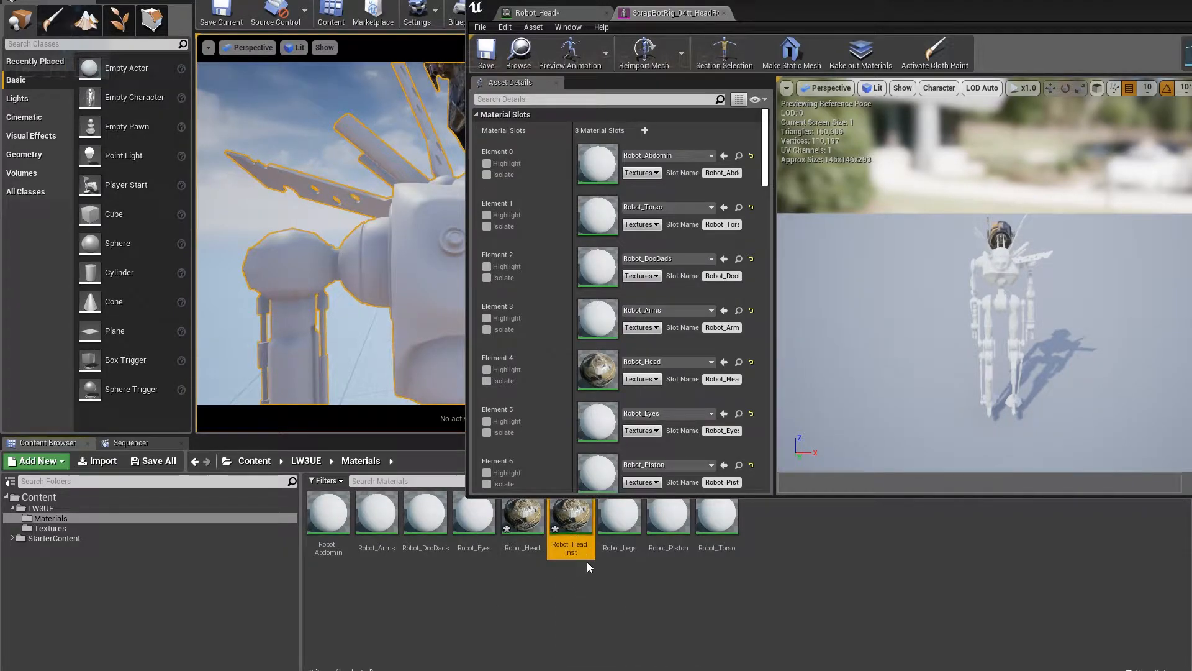
pyautogui.click(724, 363)
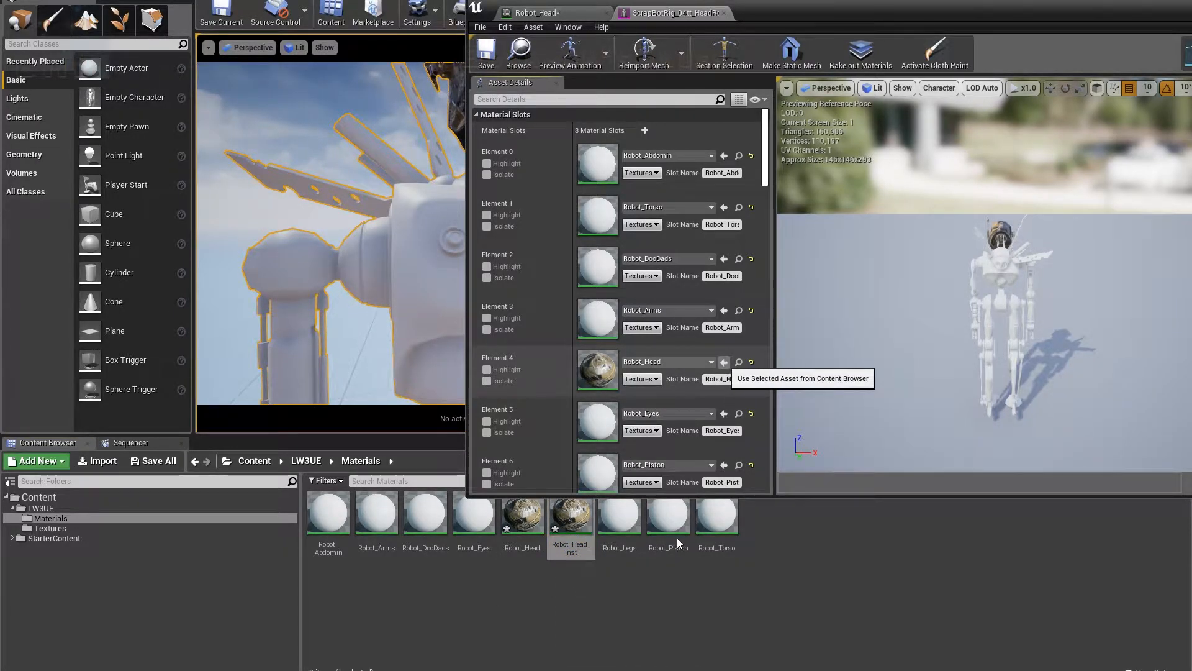
# - Rename the Robot_Head material to Robot_Master and try to save all assets
pyautogui.click(587, 594)
pyautogui.doubleClick(522, 516)
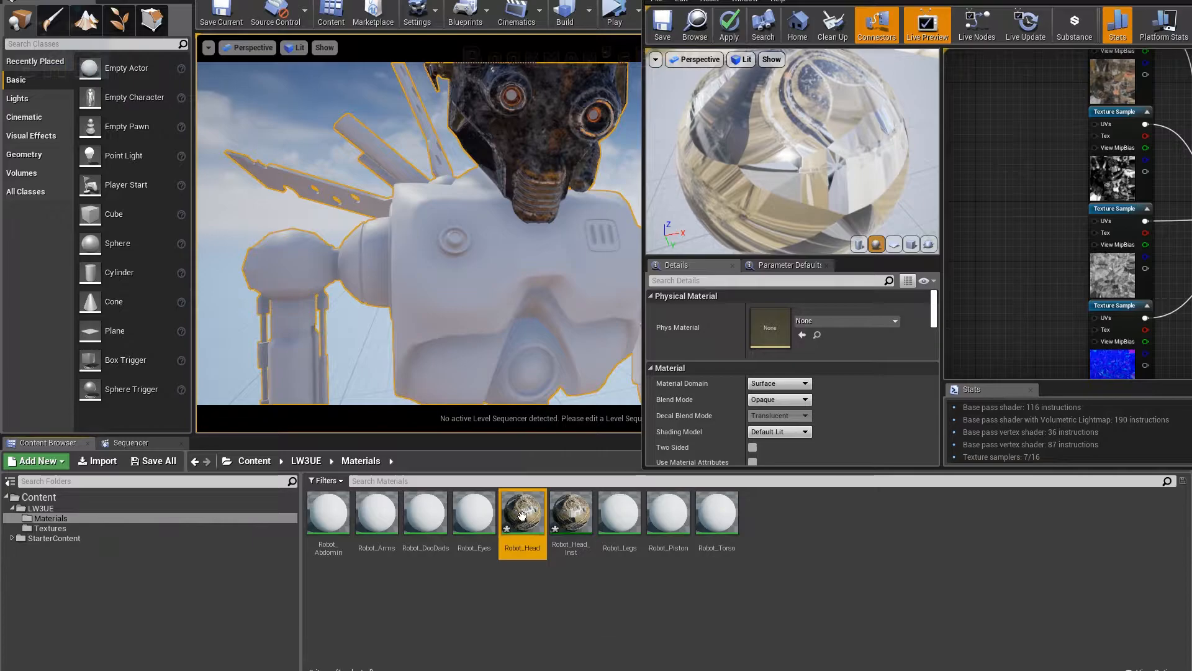
pyautogui.rightClick(522, 515)
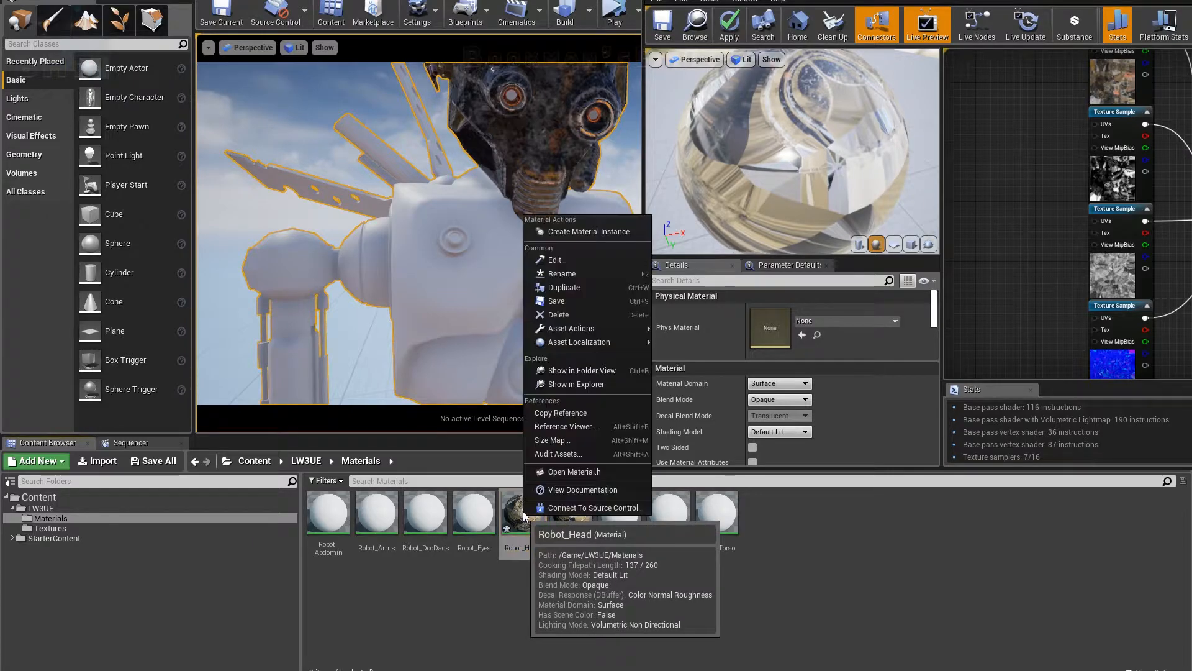
pyautogui.click(562, 274)
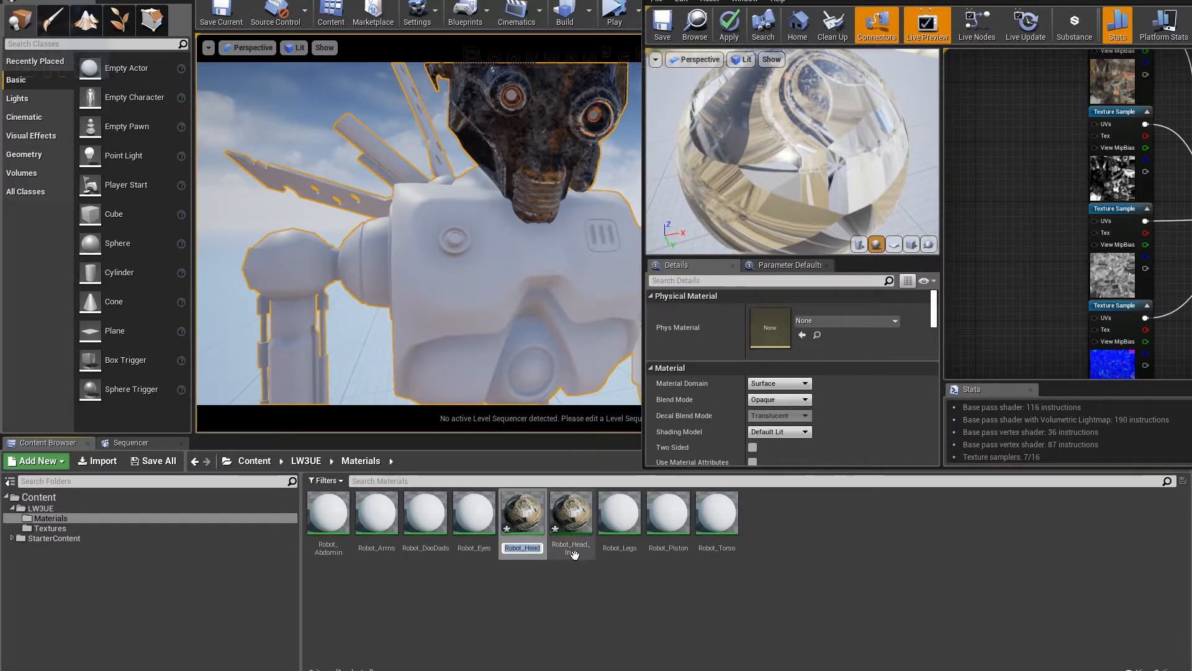
pyautogui.moveTo(549, 547); pyautogui.dragTo(585, 545)
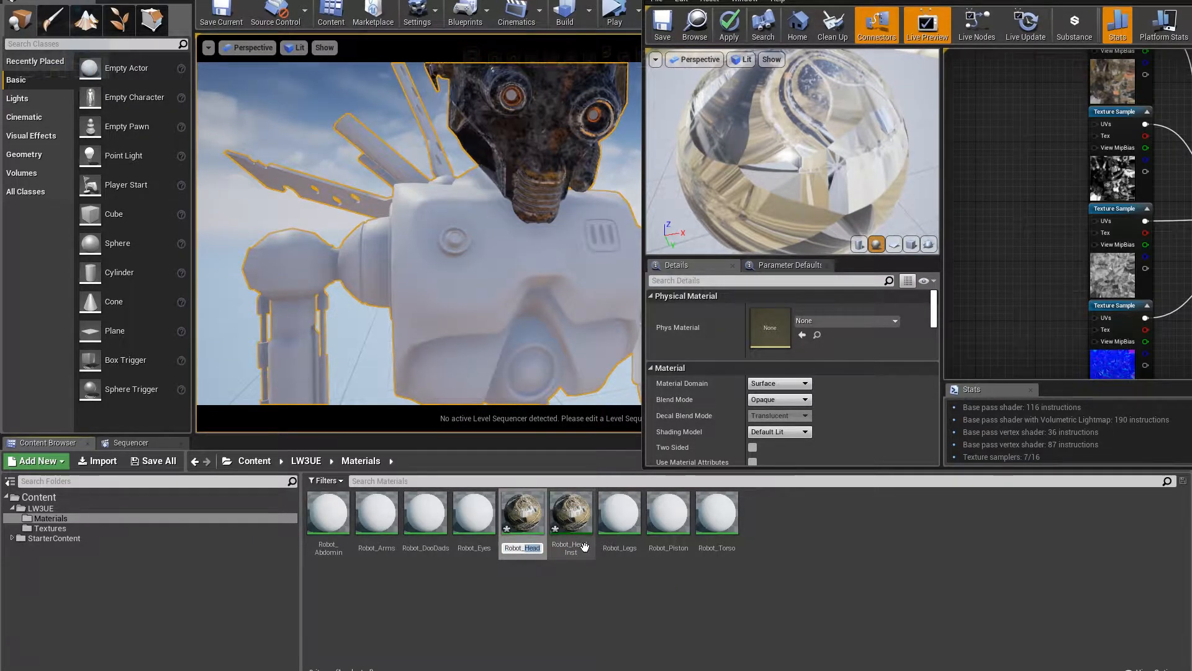
pyautogui.write('Master')
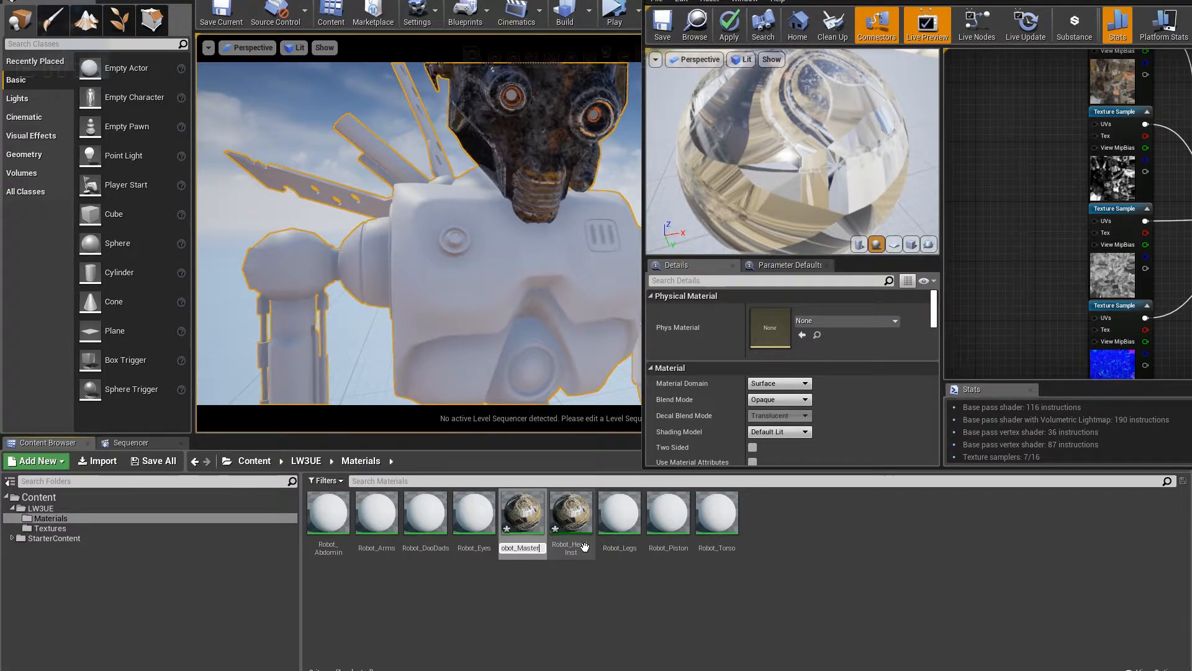
pyautogui.press('Return')
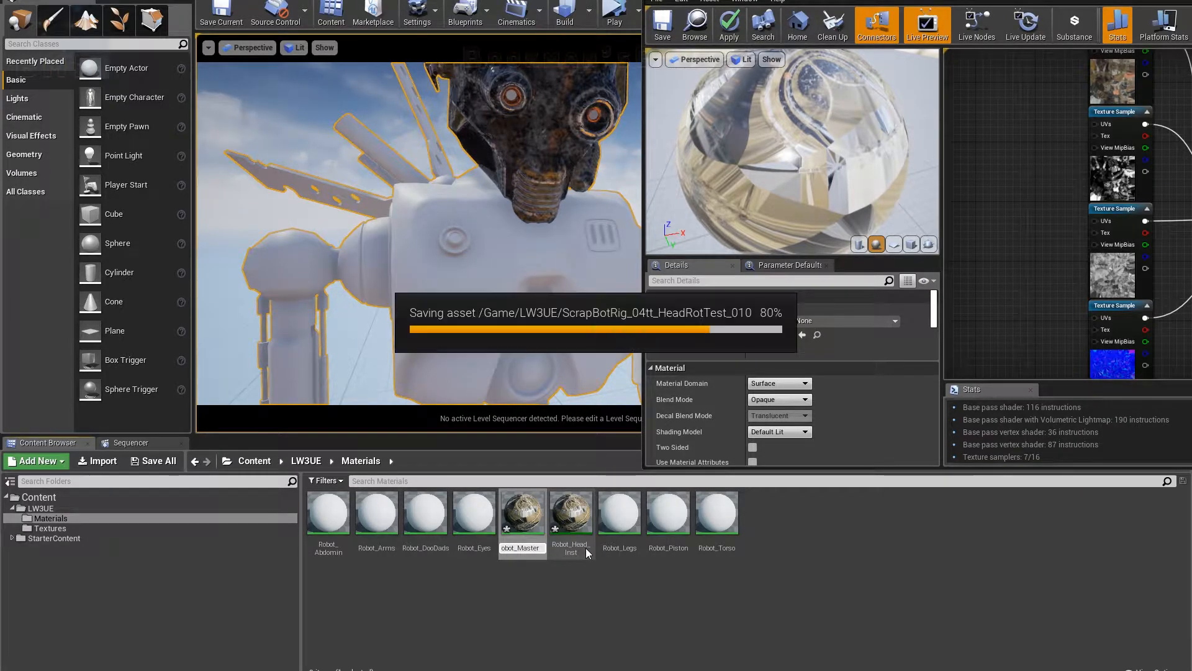
pyautogui.click(594, 572)
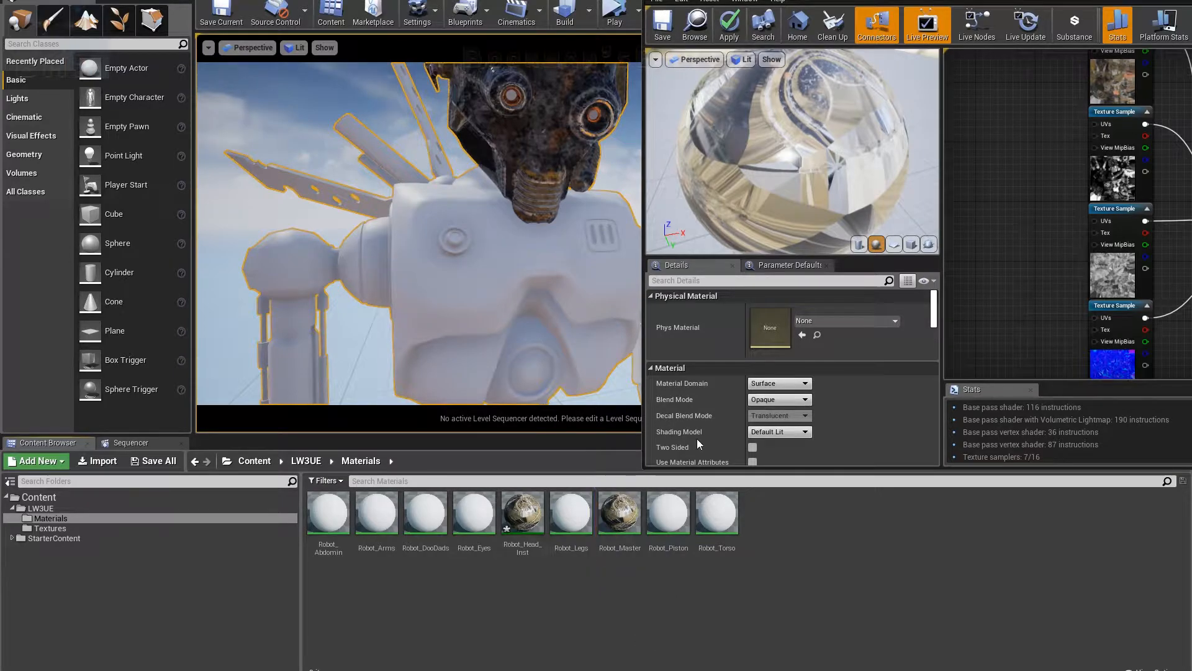
pyautogui.click(153, 460)
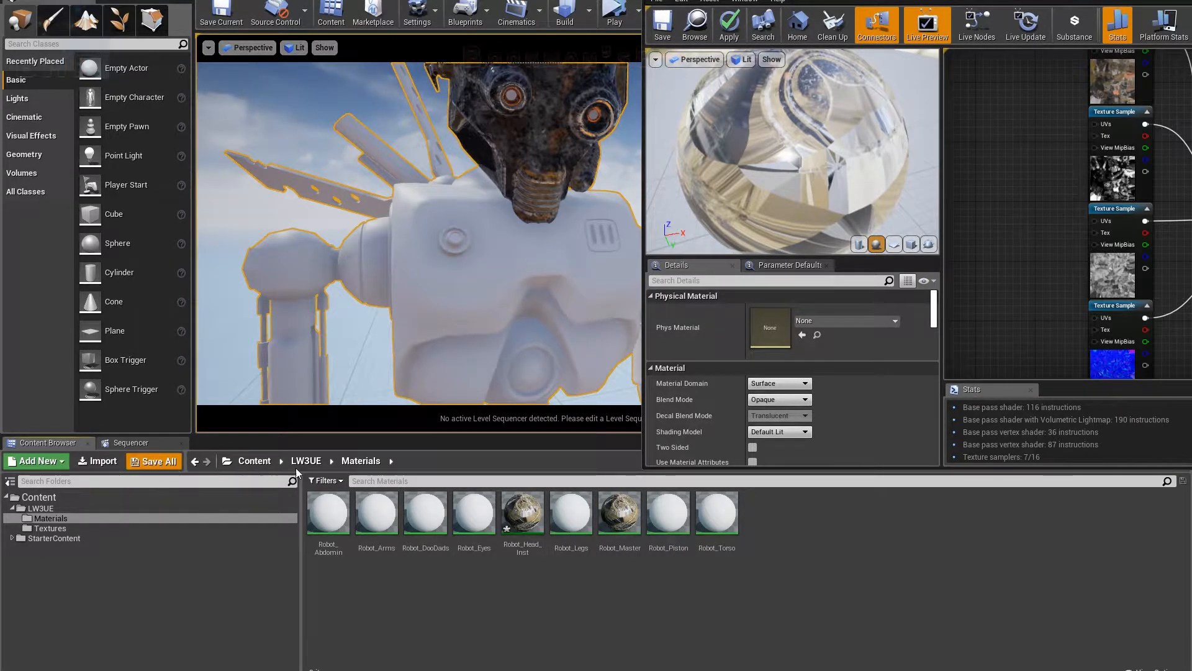
pyautogui.click(693, 443)
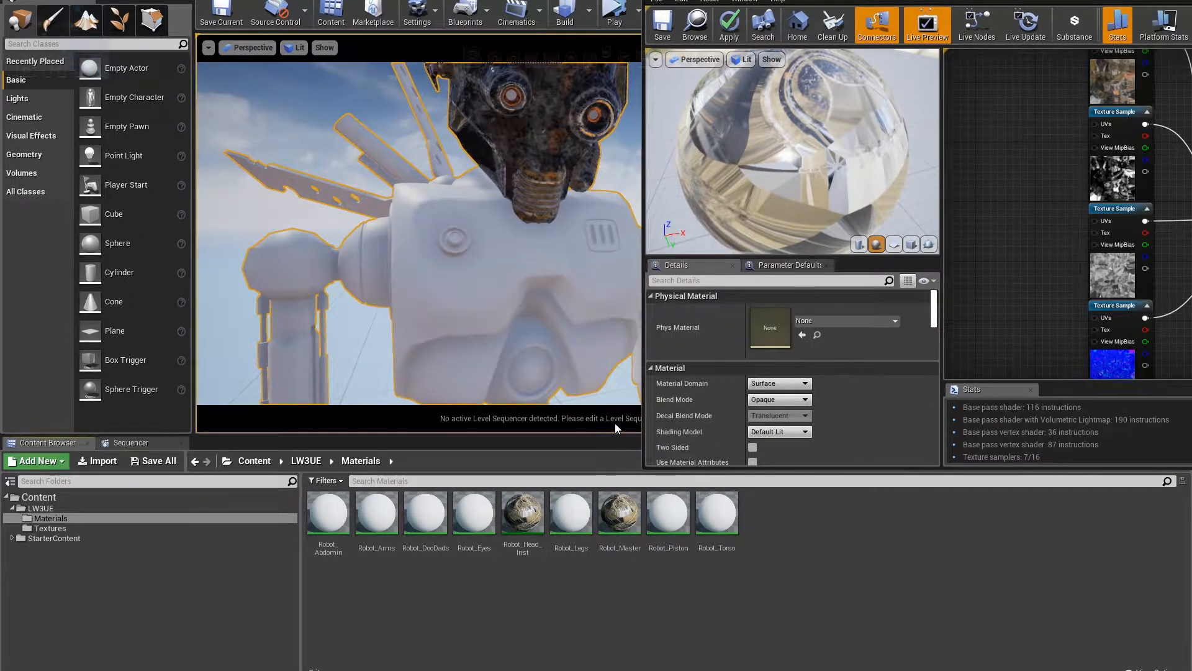
# - Open the Robot_Head_Inst material instance and examine its Parent material and available parameter groups
pyautogui.moveTo(789, 0); pyautogui.dragTo(569, 0)
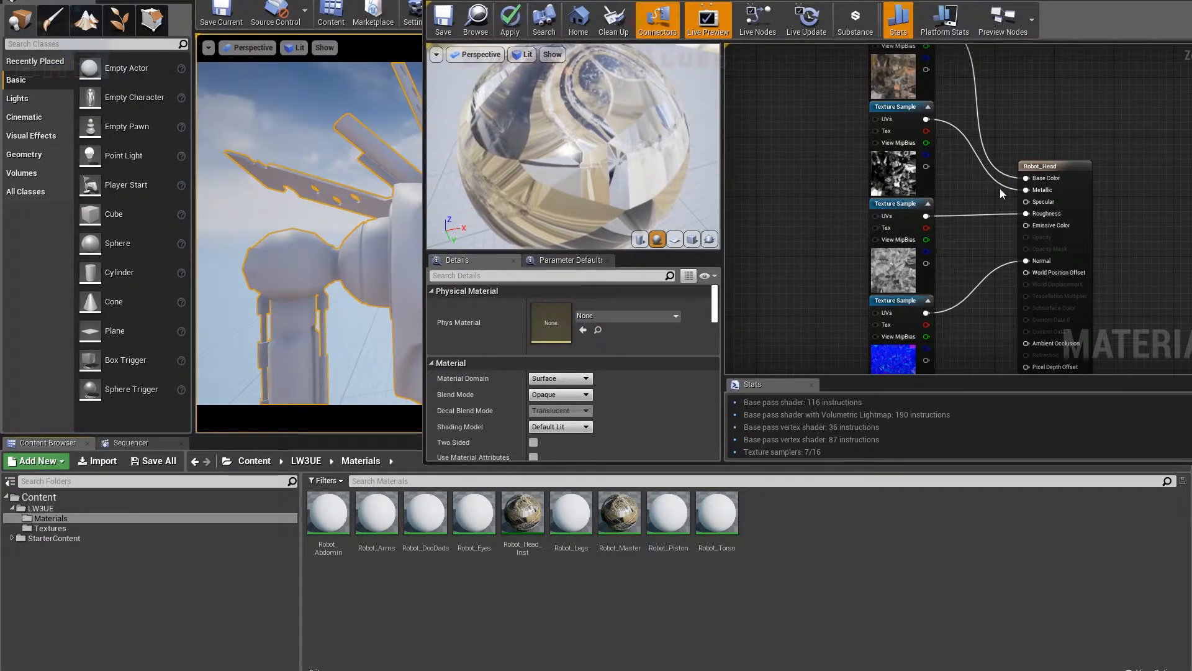
pyautogui.moveTo(986, 291); pyautogui.dragTo(978, 234, button='right')
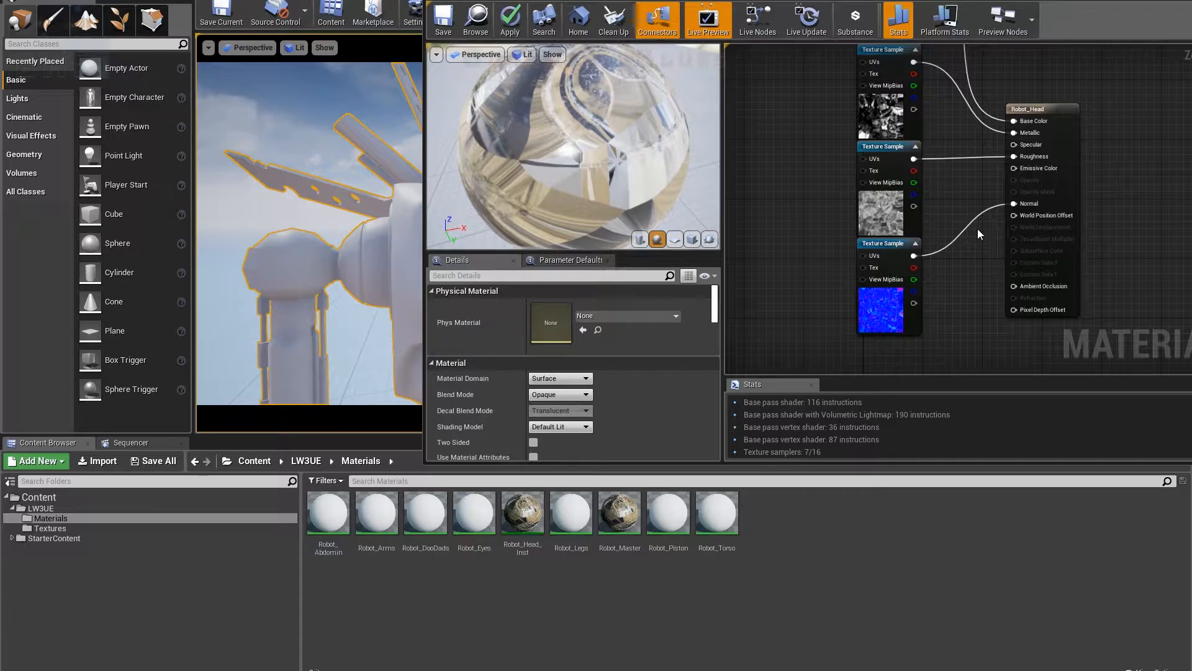
pyautogui.moveTo(970, 113); pyautogui.dragTo(913, 228, button='right')
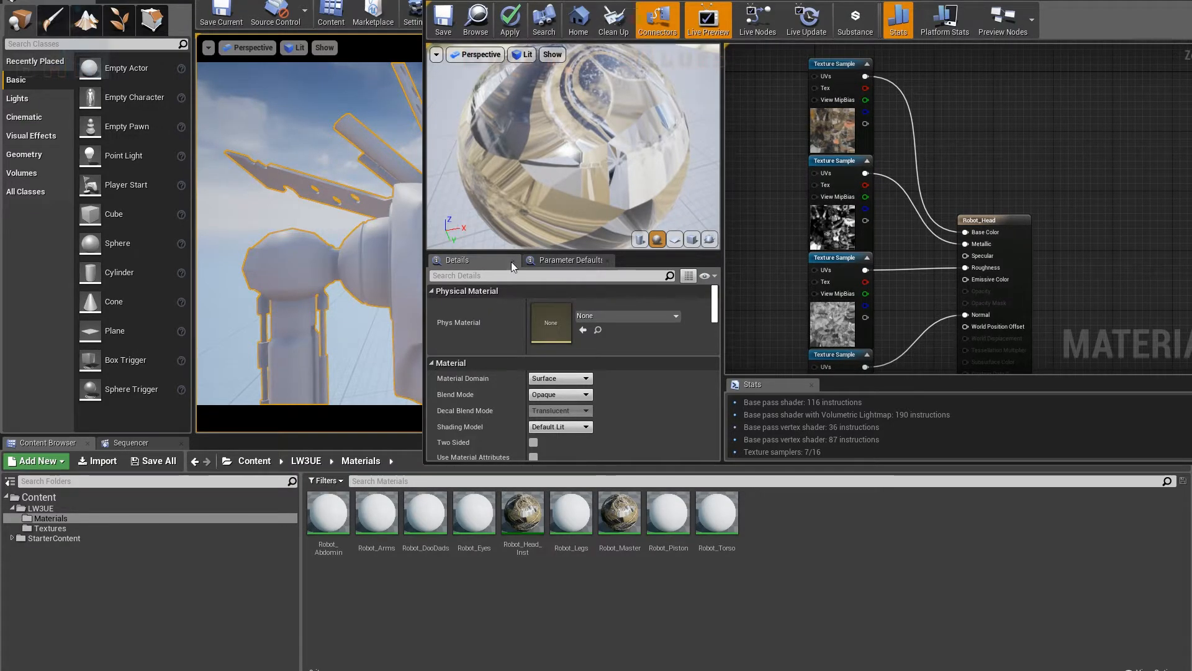
pyautogui.doubleClick(529, 532)
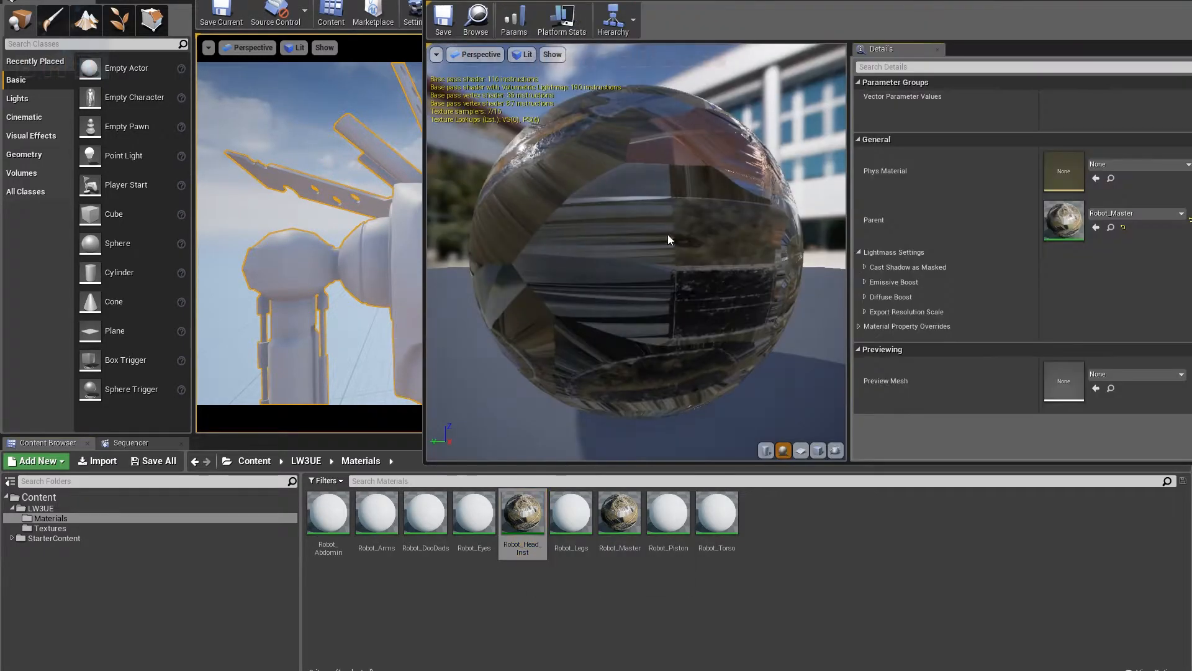
pyautogui.moveTo(695, 1); pyautogui.dragTo(418, 3)
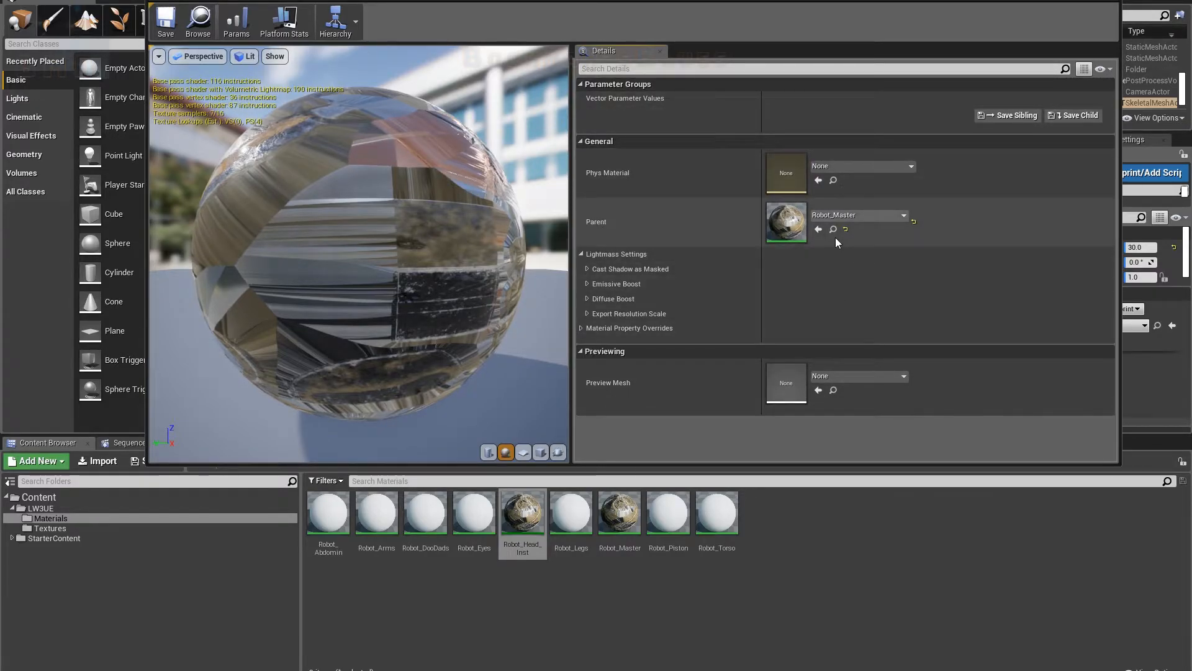
# - Convert all four texture samples in the Robot_Master material graph to parameters
pyautogui.click(273, 2)
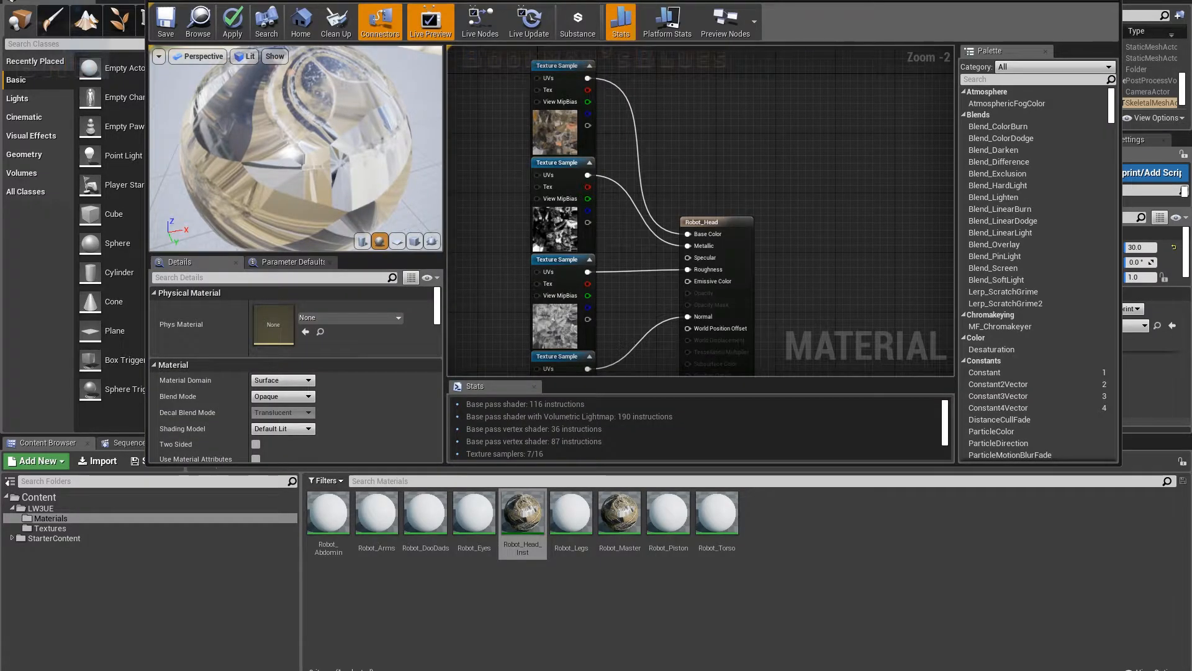
pyautogui.doubleClick(773, 6)
pyautogui.moveTo(503, 86); pyautogui.dragTo(632, 537)
pyautogui.rightClick(573, 411)
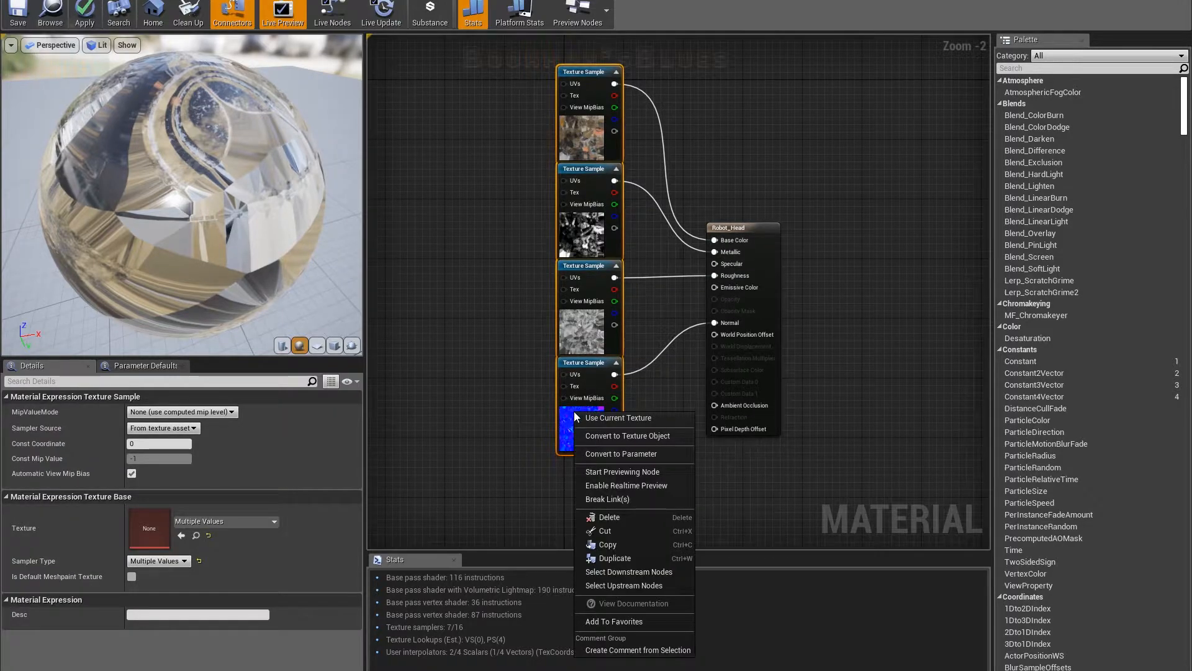
pyautogui.click(594, 449)
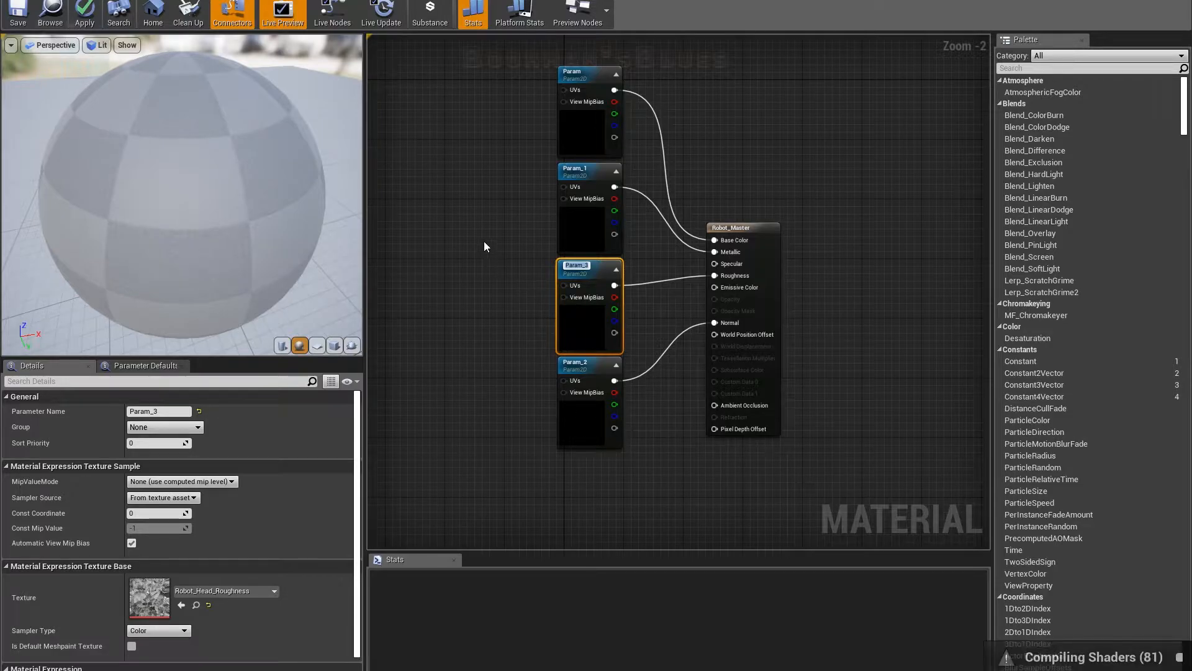
# - Name the texture parameter feeding Base Color "Color"
pyautogui.click(577, 127)
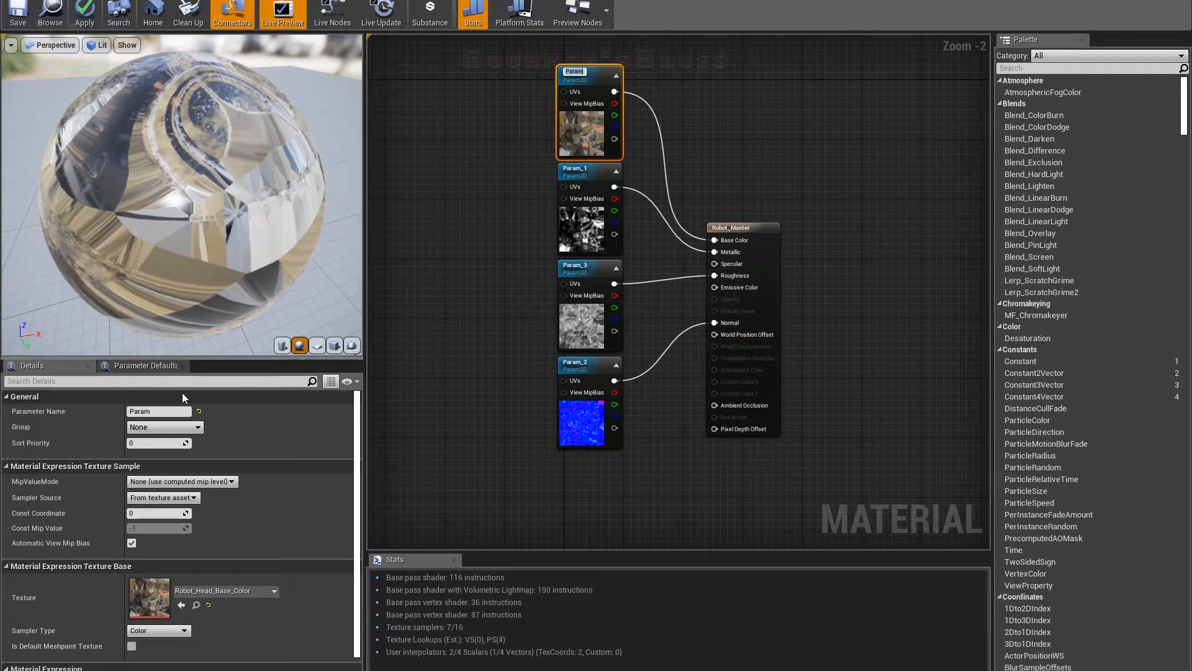
pyautogui.click(161, 411)
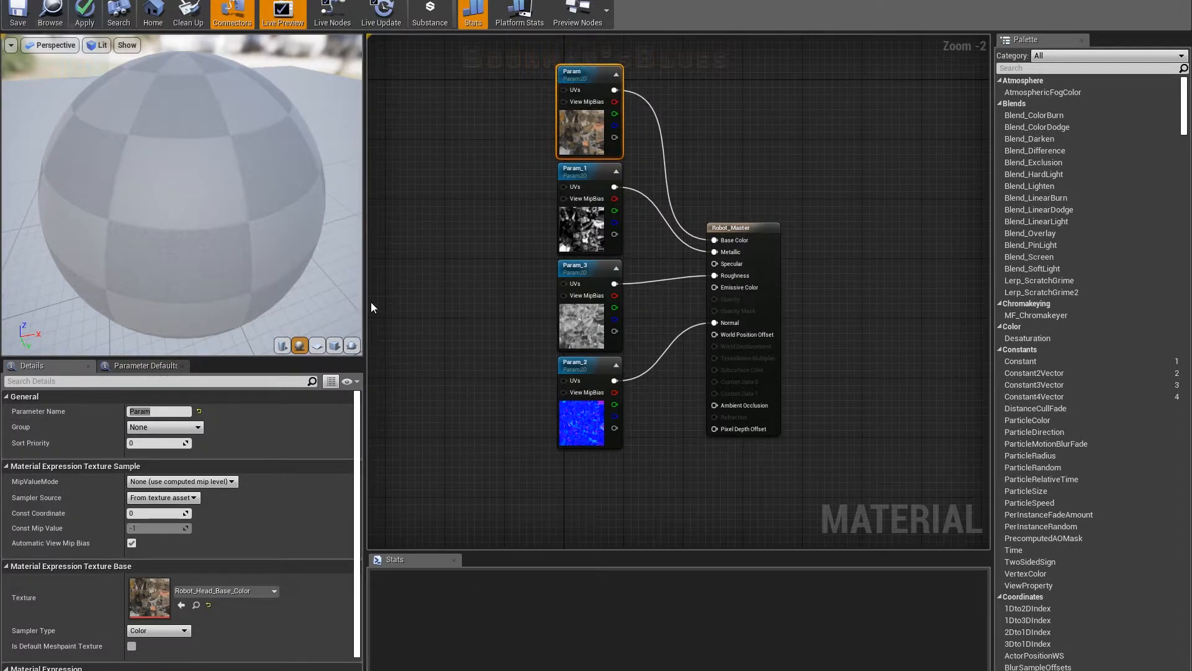
pyautogui.click(171, 412)
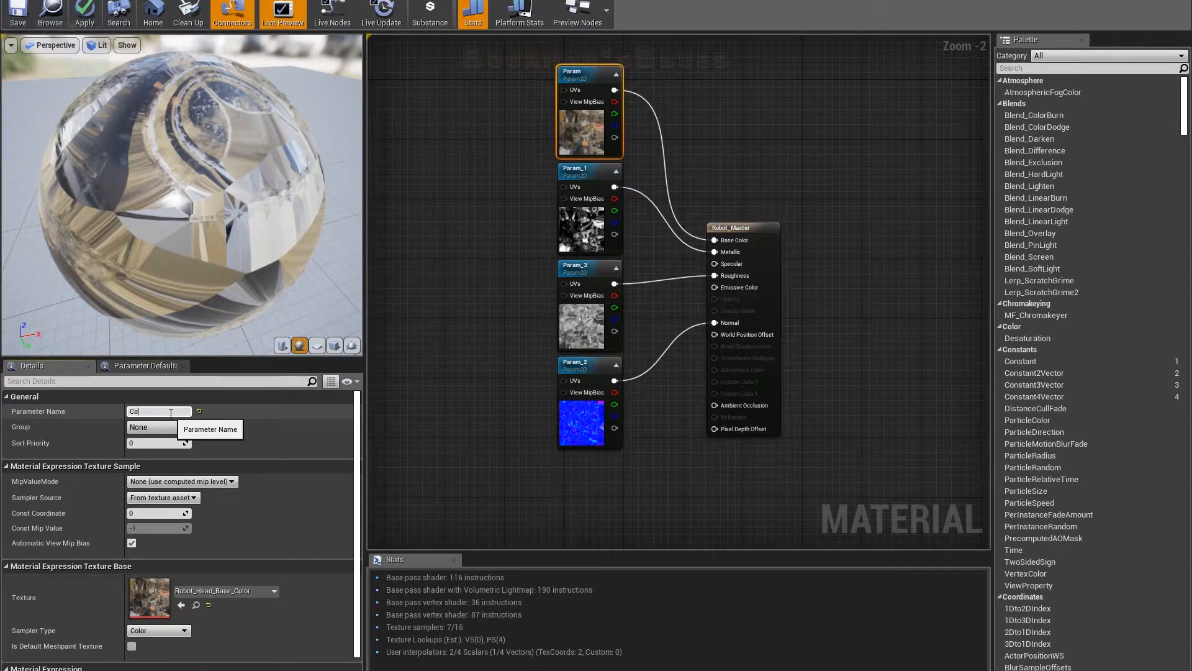
pyautogui.write('Color')
pyautogui.press('Return')
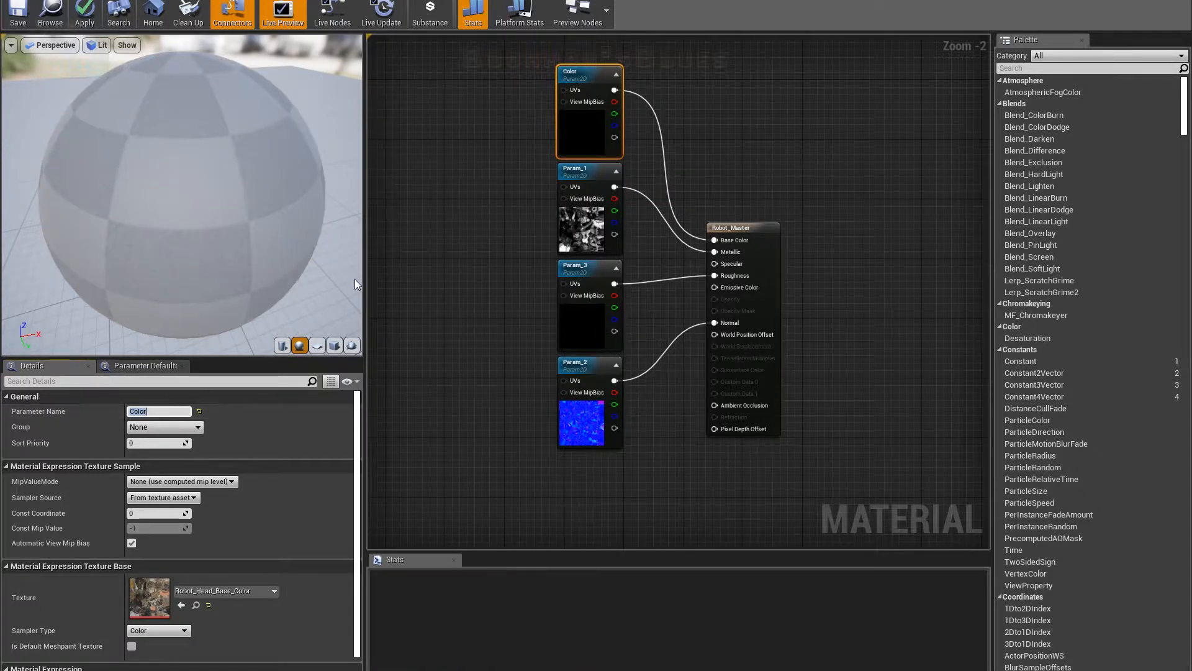
# - Name the texture parameter feeding the Metallic input "Metalic"
pyautogui.click(568, 220)
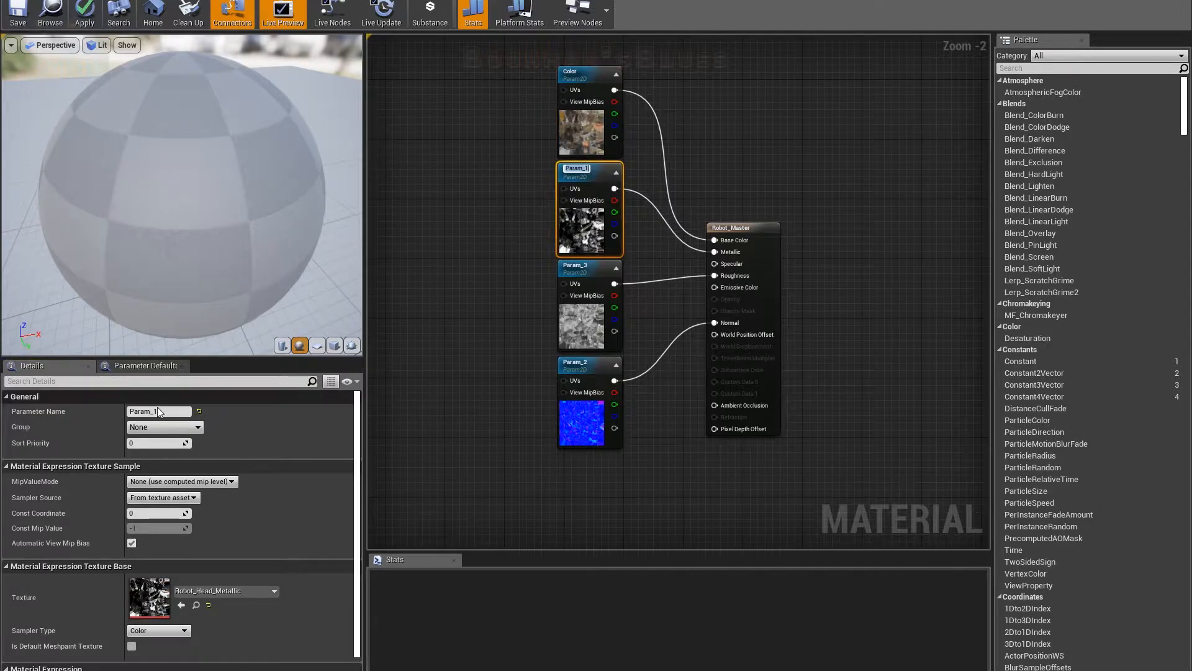
pyautogui.click(160, 411)
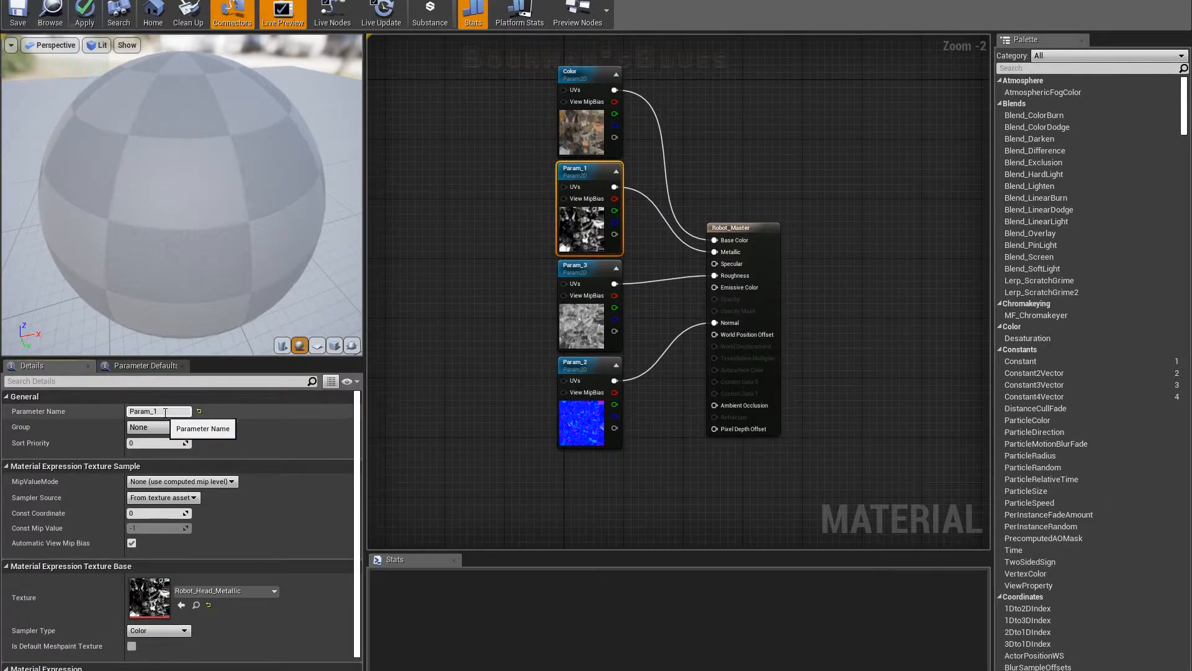
pyautogui.doubleClick(165, 413)
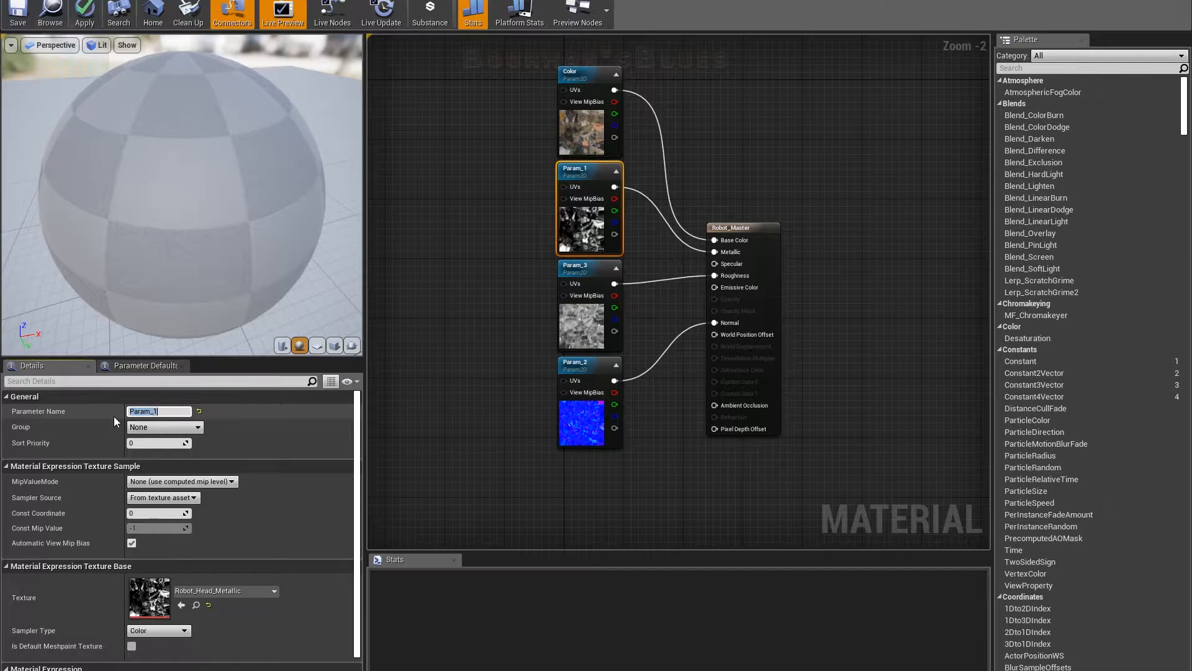
pyautogui.write('Metalic')
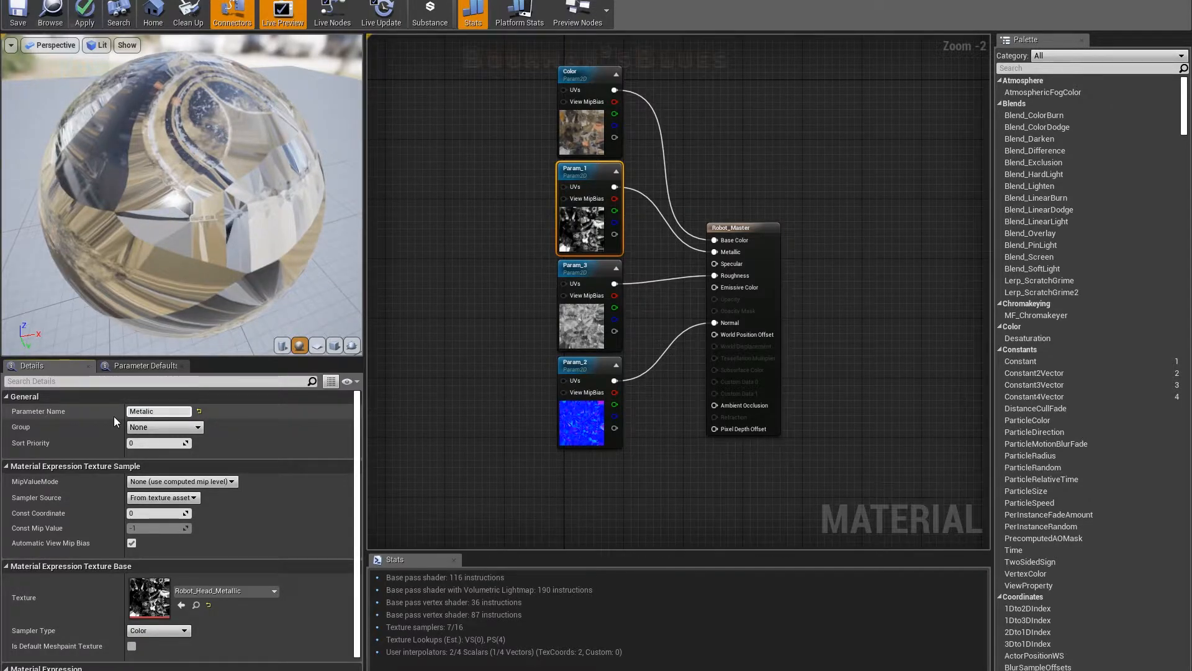
pyautogui.press('Return')
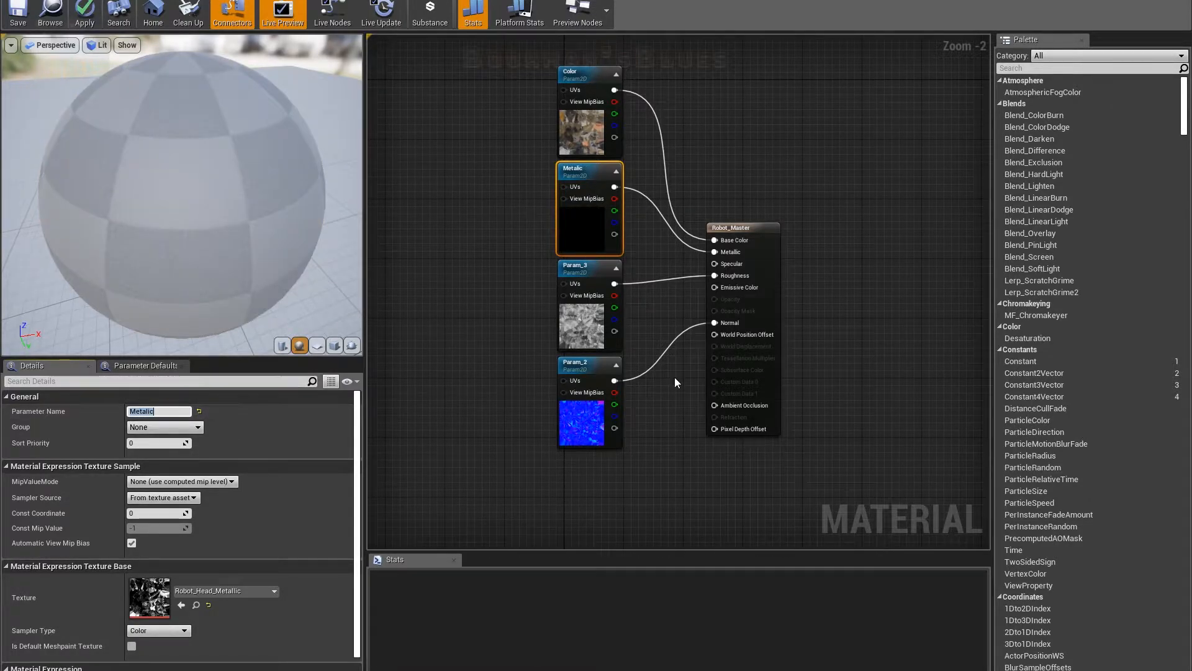
# - Name the texture parameter feeding the Roughness input "Roughness"
pyautogui.click(583, 312)
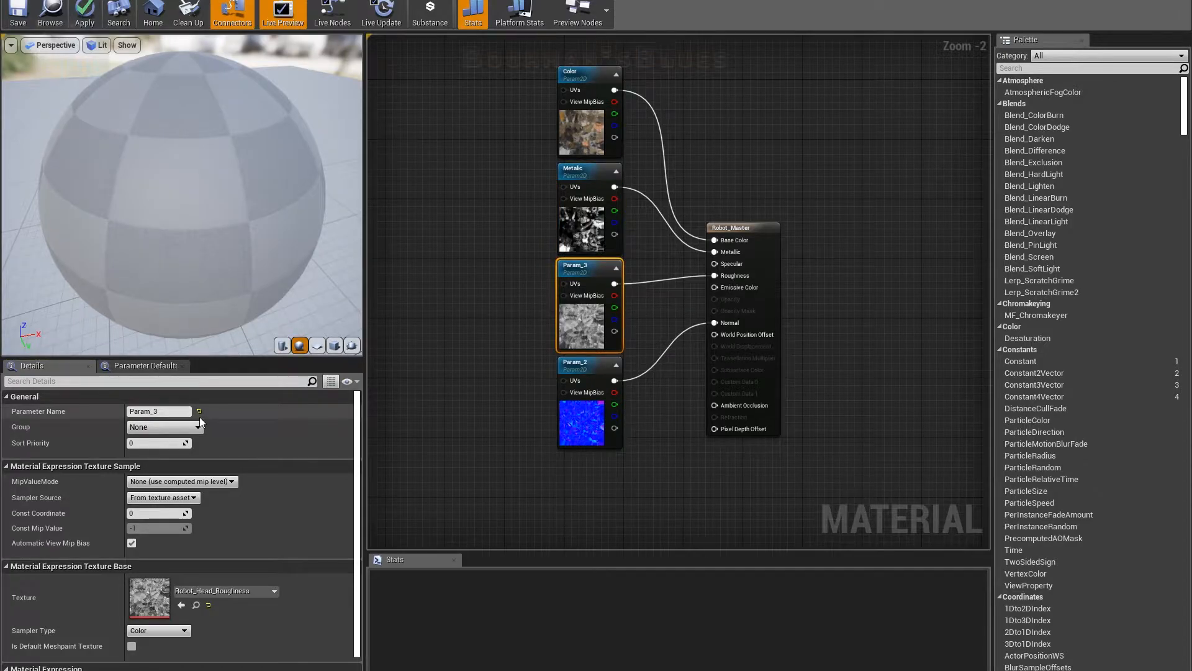
pyautogui.click(171, 410)
pyautogui.write('Roughnes')
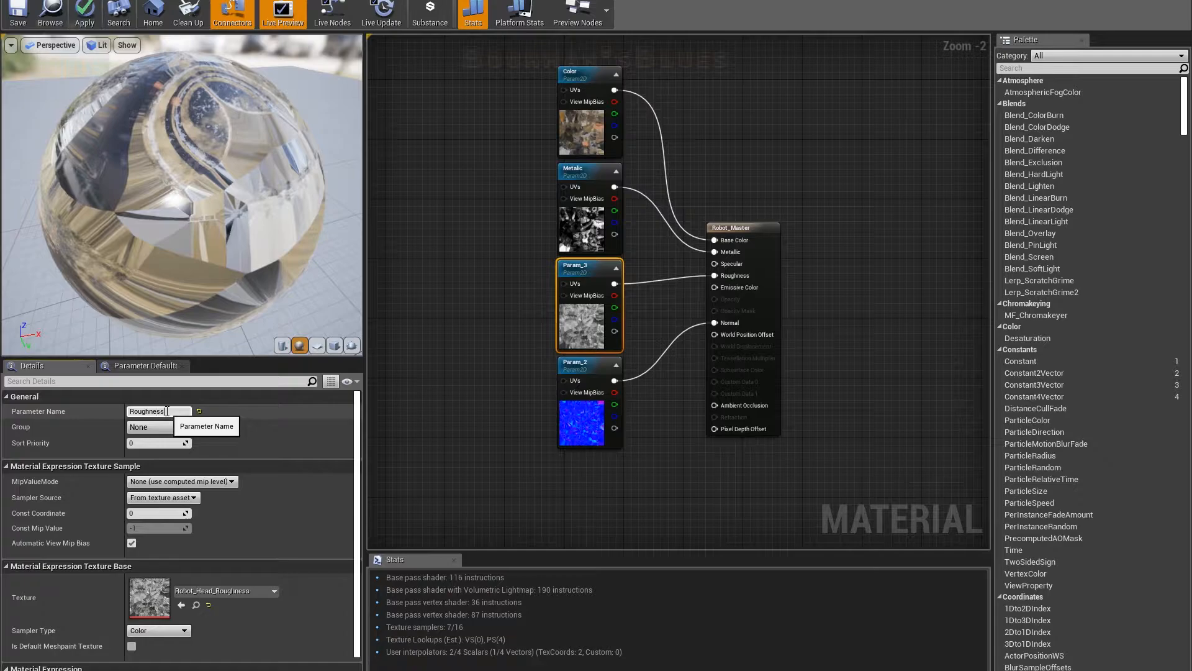
pyautogui.write('s')
pyautogui.press('Return')
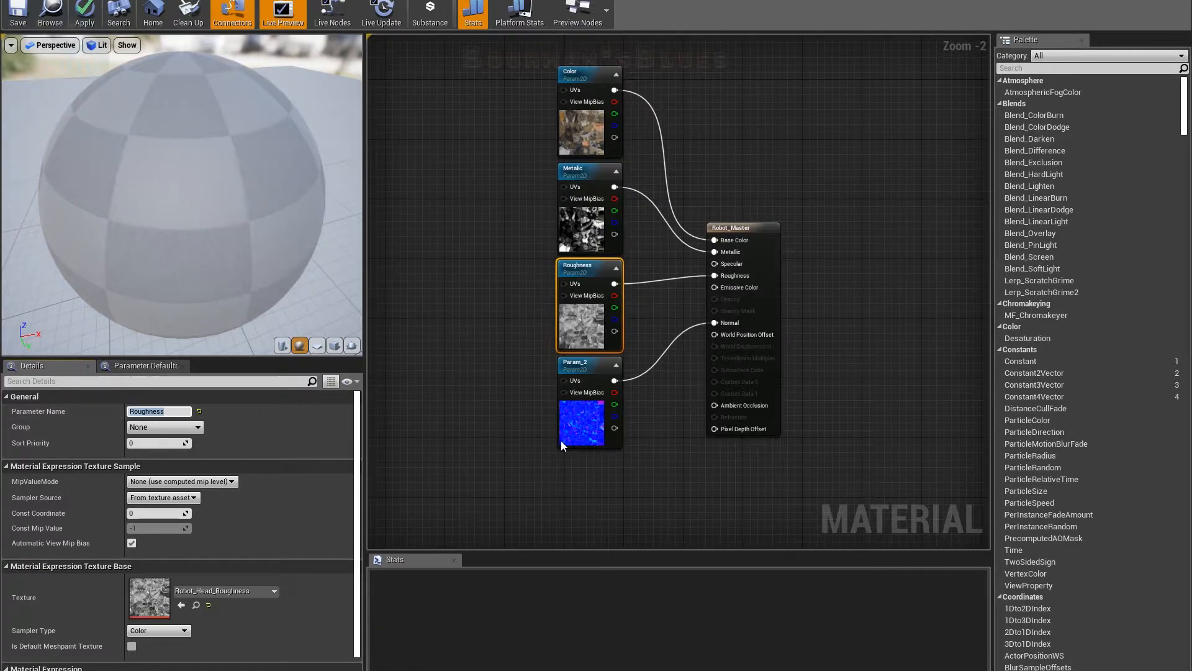
# - Name the texture parameter feeding the Normal input "Normal"
pyautogui.click(579, 437)
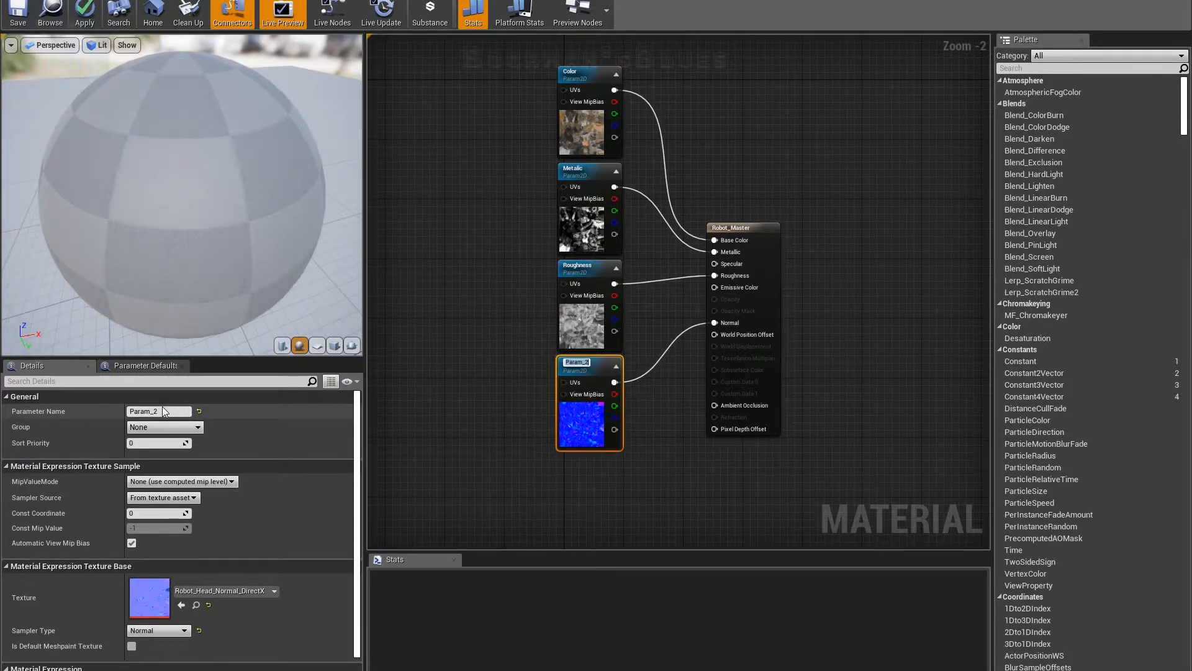
pyautogui.click(162, 410)
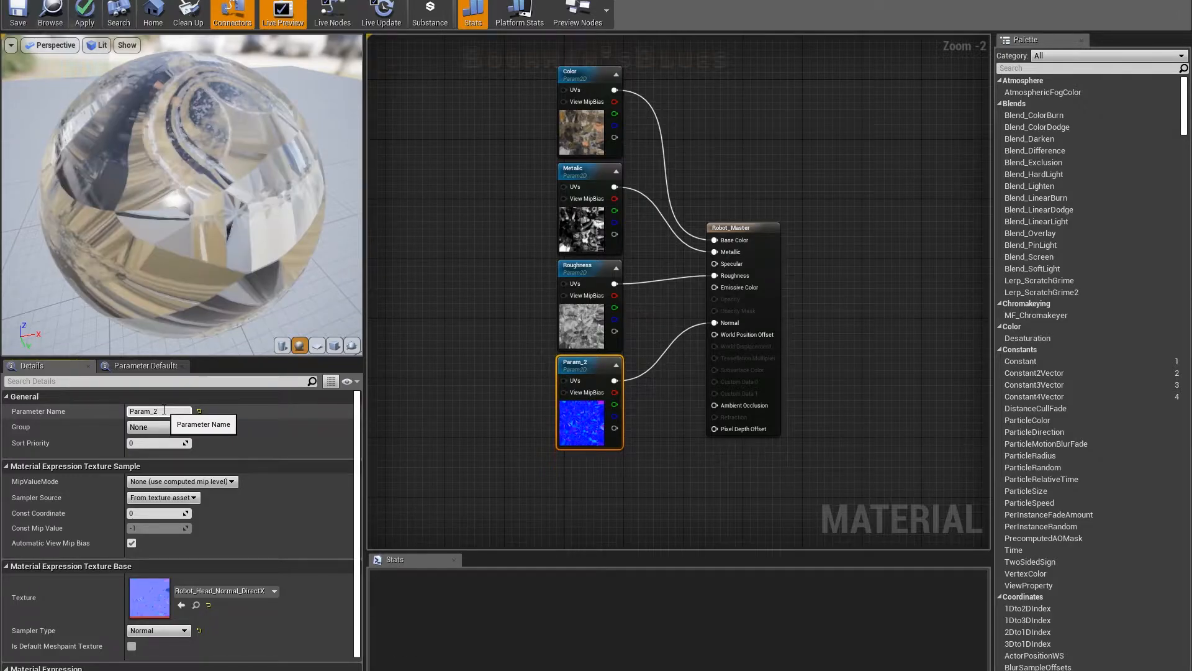
pyautogui.moveTo(163, 410); pyautogui.dragTo(127, 399)
pyautogui.write('Normal')
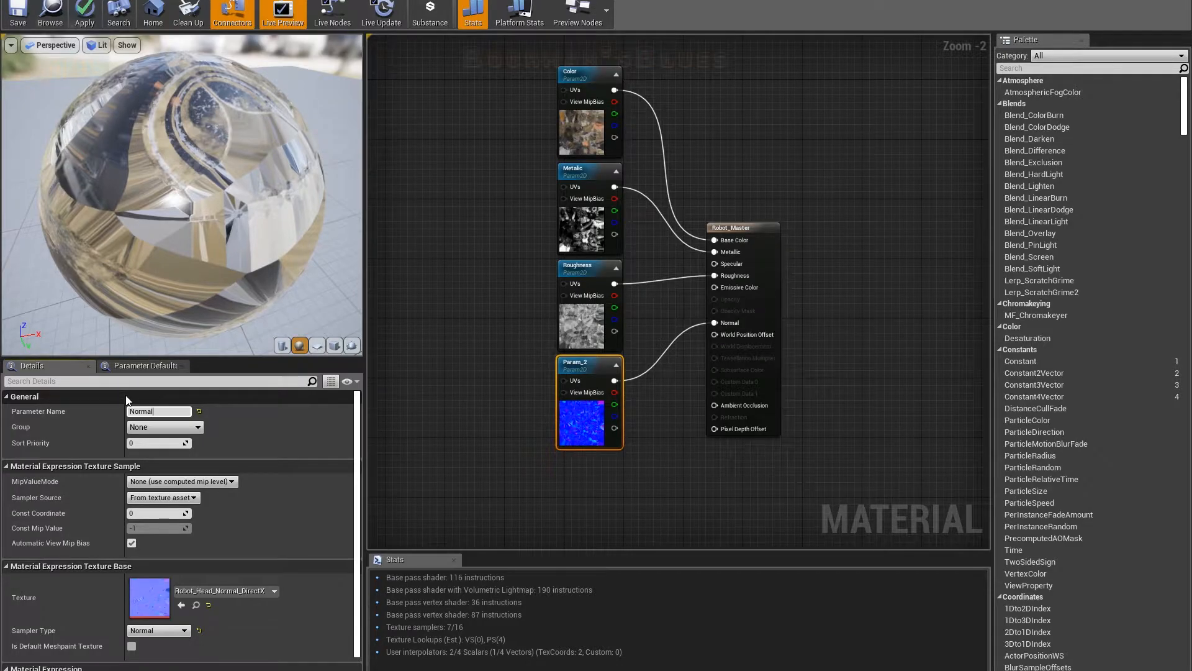
pyautogui.press('Return')
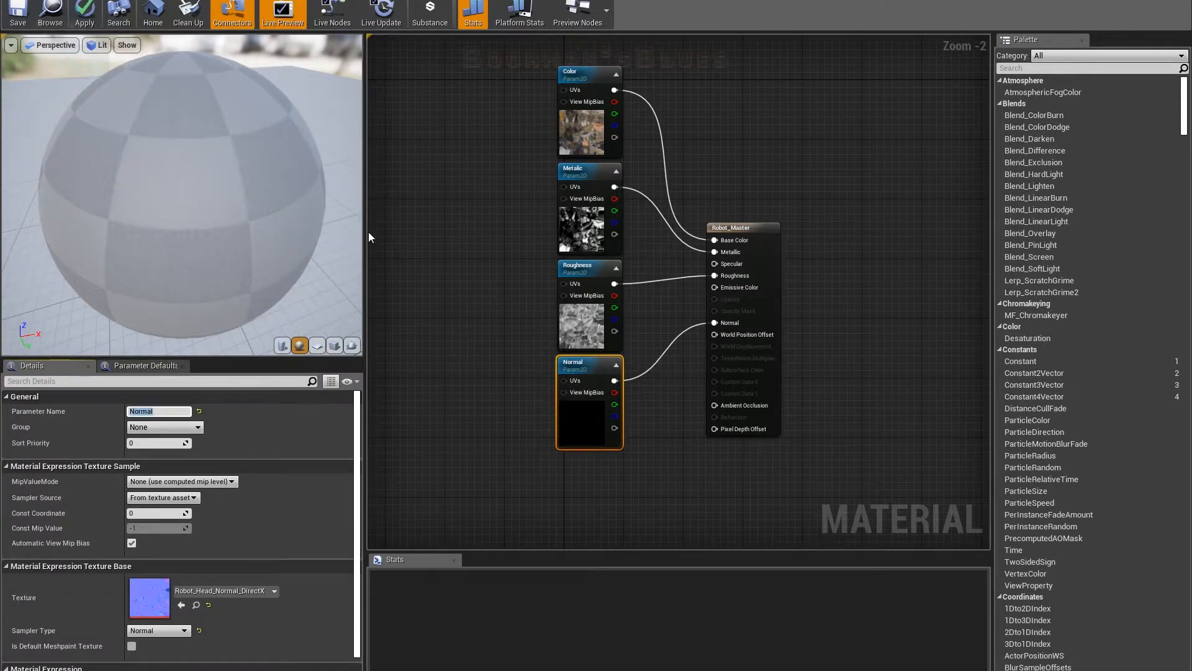
pyautogui.click(770, 155)
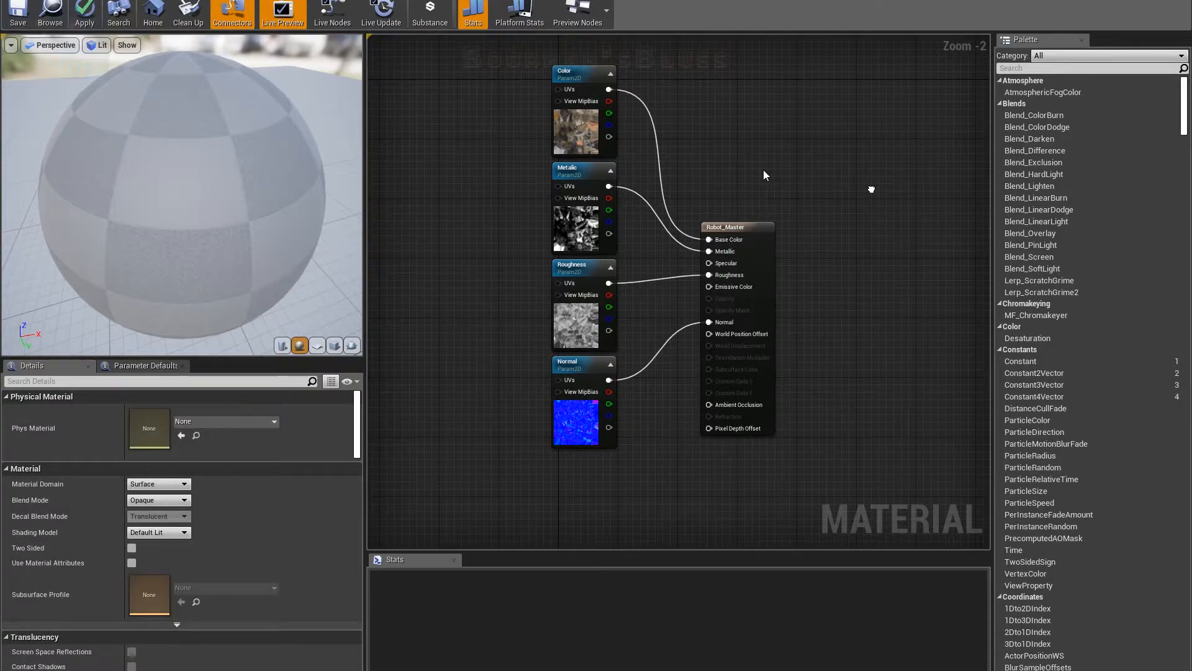
pyautogui.moveTo(762, 169); pyautogui.dragTo(737, 187, button='right')
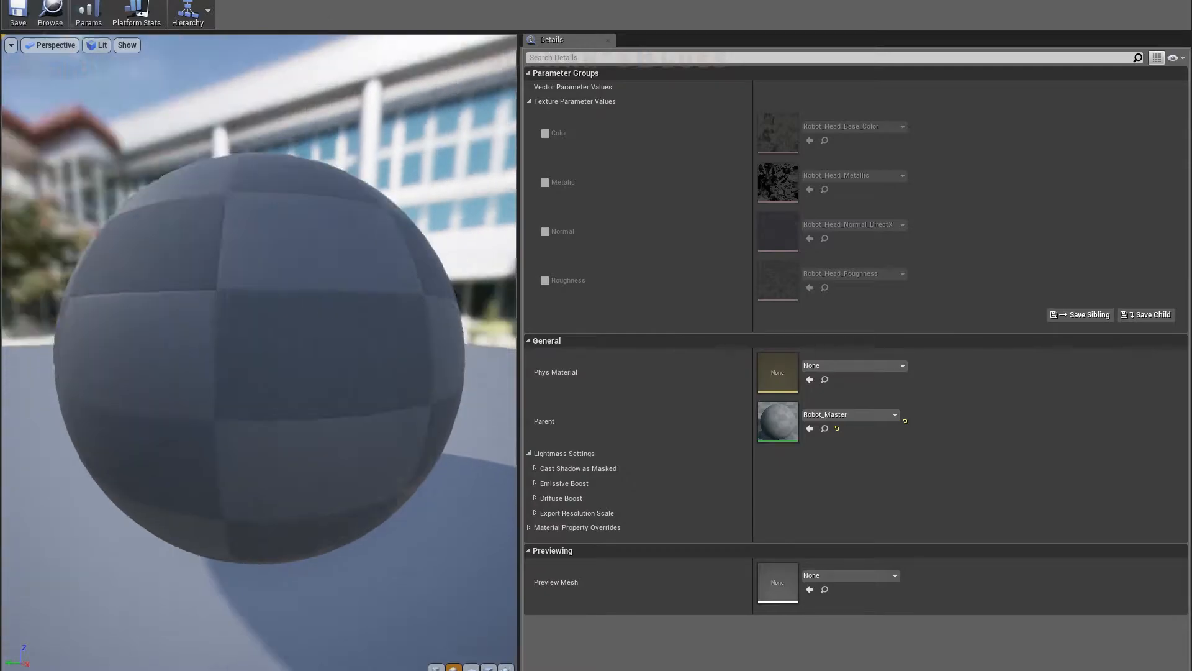
# - Enable the Color, Metalic, Normal and Roughness texture overrides in the Robot_Head_Inst material instance
pyautogui.moveTo(184, 199); pyautogui.dragTo(93, 217)
pyautogui.moveTo(247, 213); pyautogui.dragTo(174, 227)
pyautogui.click(544, 133)
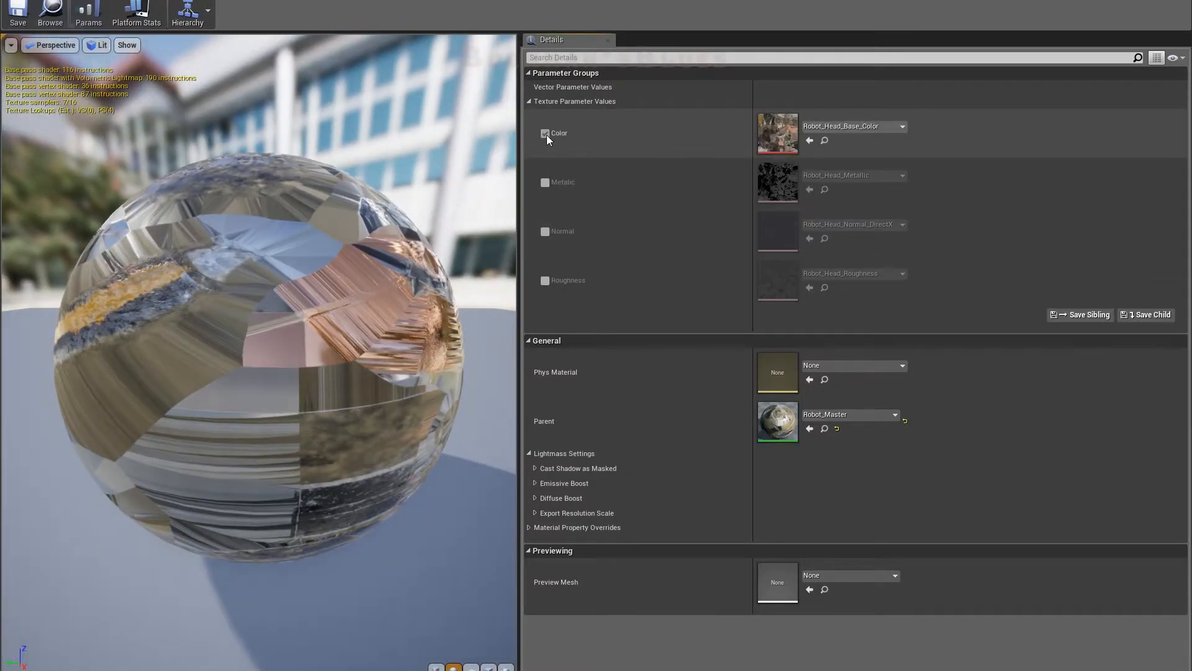
pyautogui.click(545, 183)
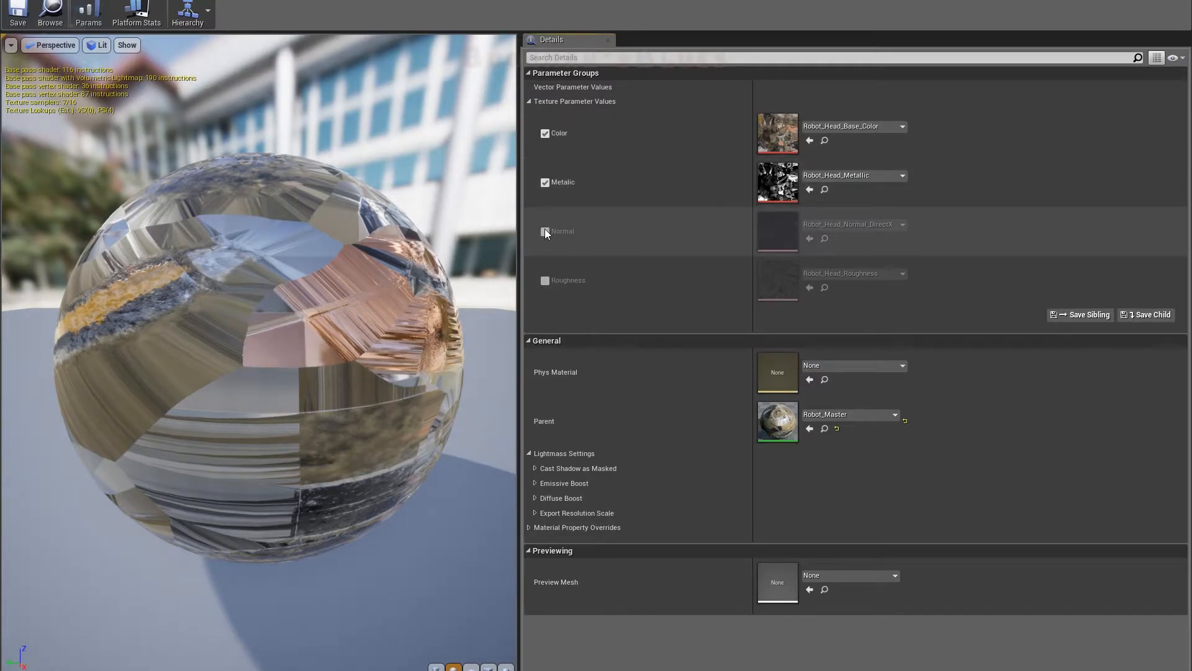
pyautogui.click(545, 230)
pyautogui.click(544, 281)
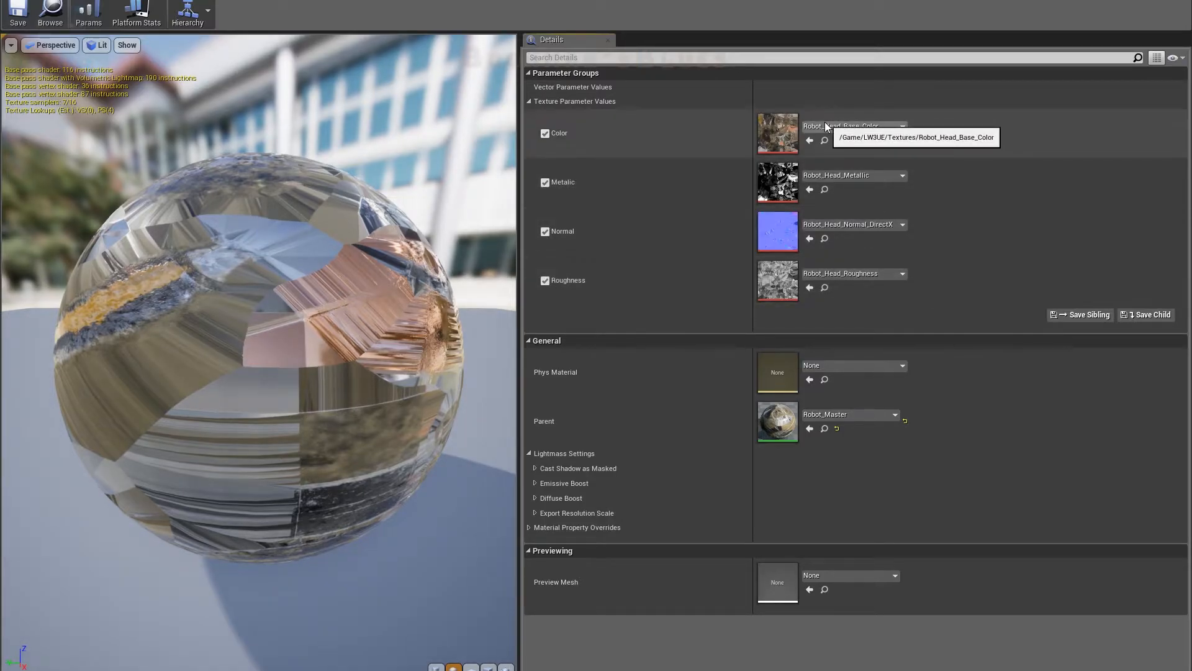
# - Review the texture choices for the instance's Color parameter and examine the texture assigned to each parameter node in Robot_Master
pyautogui.click(864, 127)
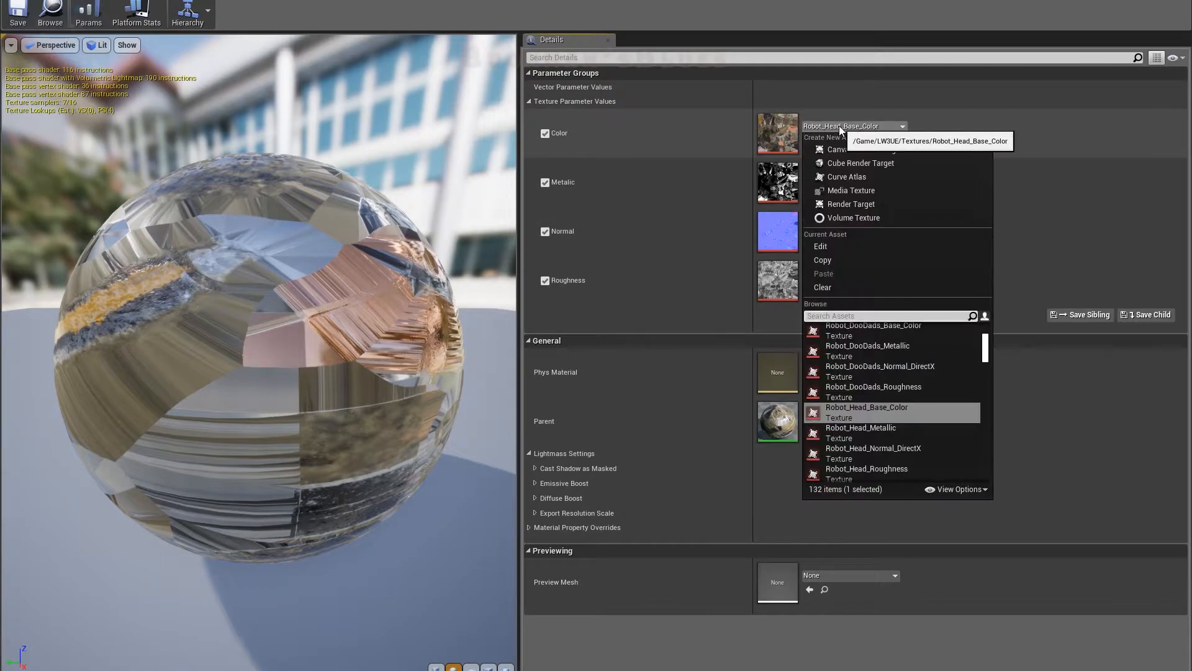
pyautogui.click(1094, 200)
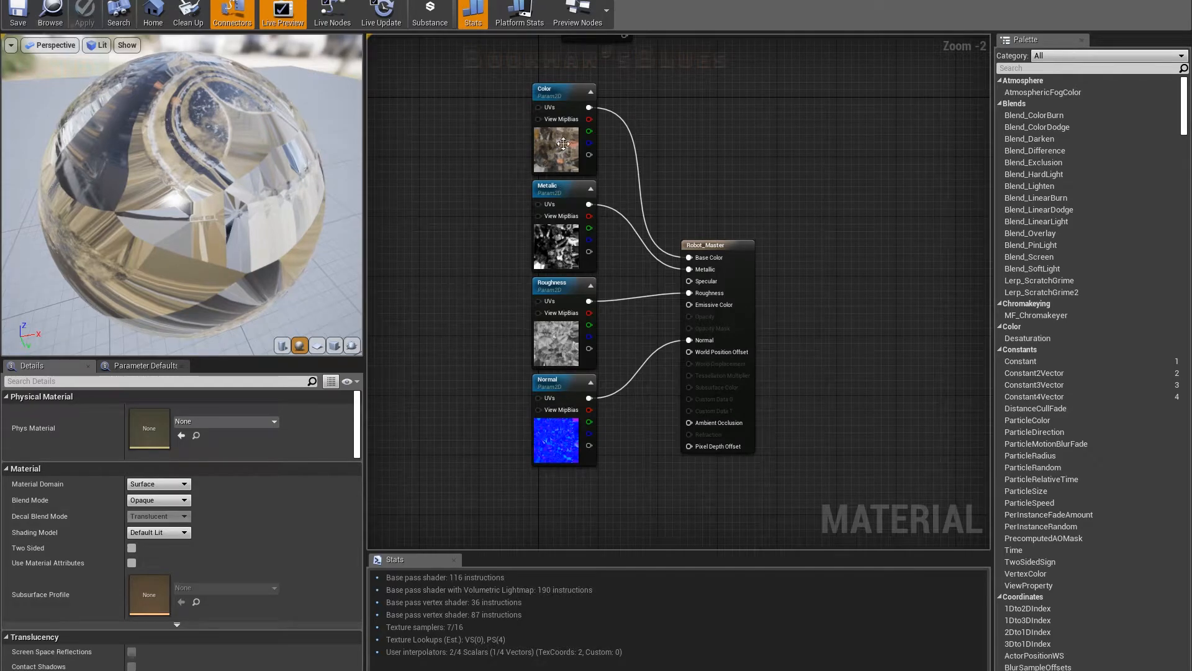
pyautogui.click(559, 93)
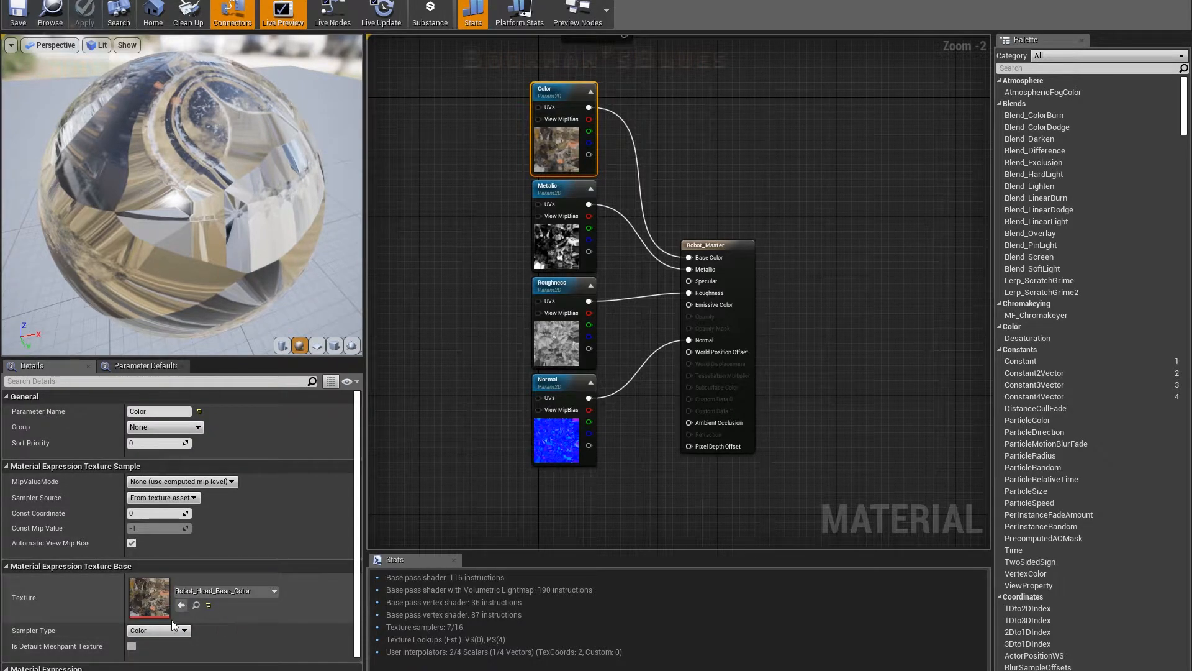
pyautogui.click(544, 246)
pyautogui.click(556, 341)
pyautogui.click(553, 435)
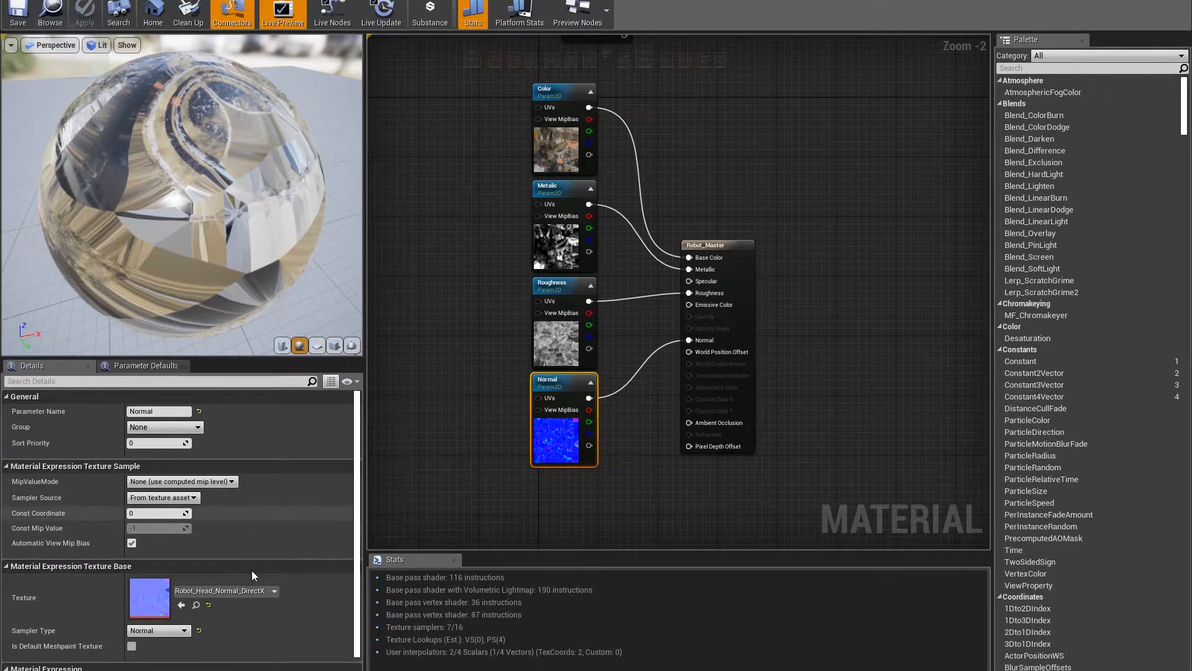
pyautogui.click(552, 152)
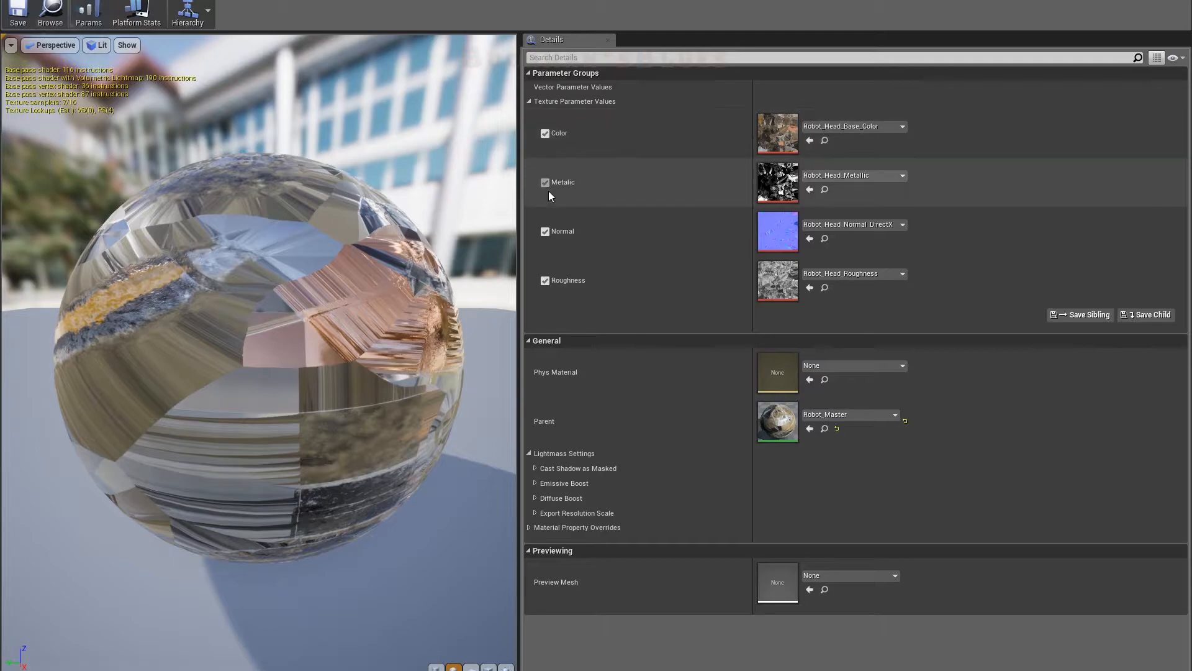
# - Create a new material instance from Robot_Head_Inst in the Materials folder
pyautogui.moveTo(539, 1); pyautogui.dragTo(572, 3)
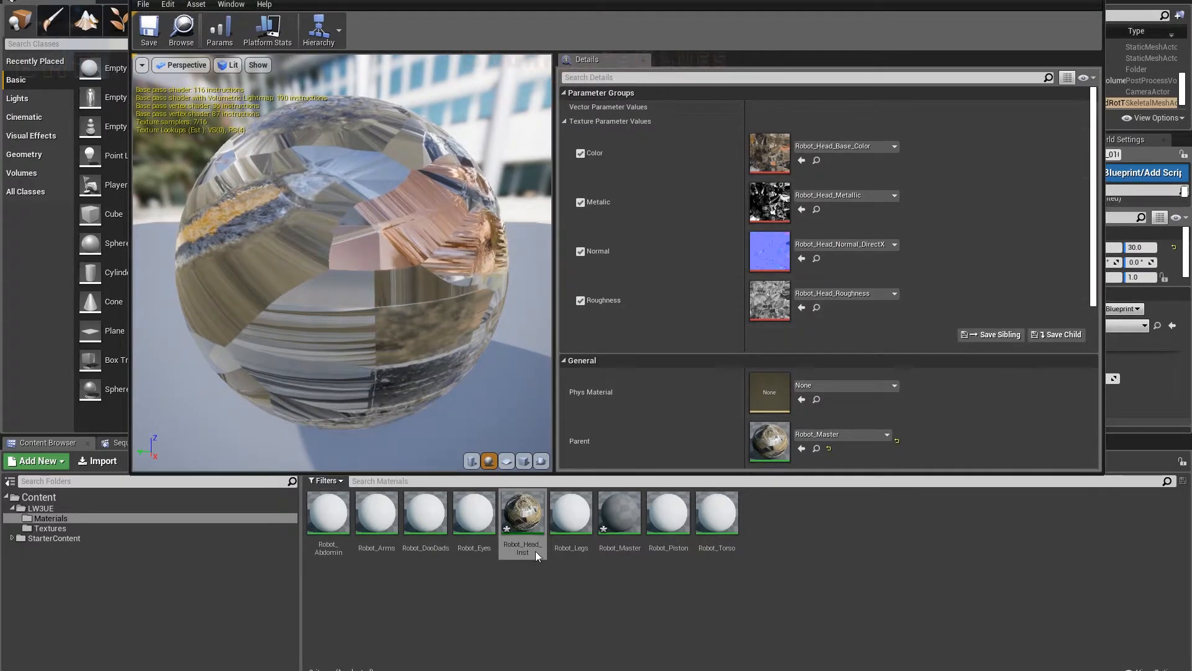
pyautogui.click(525, 515)
pyautogui.rightClick(526, 514)
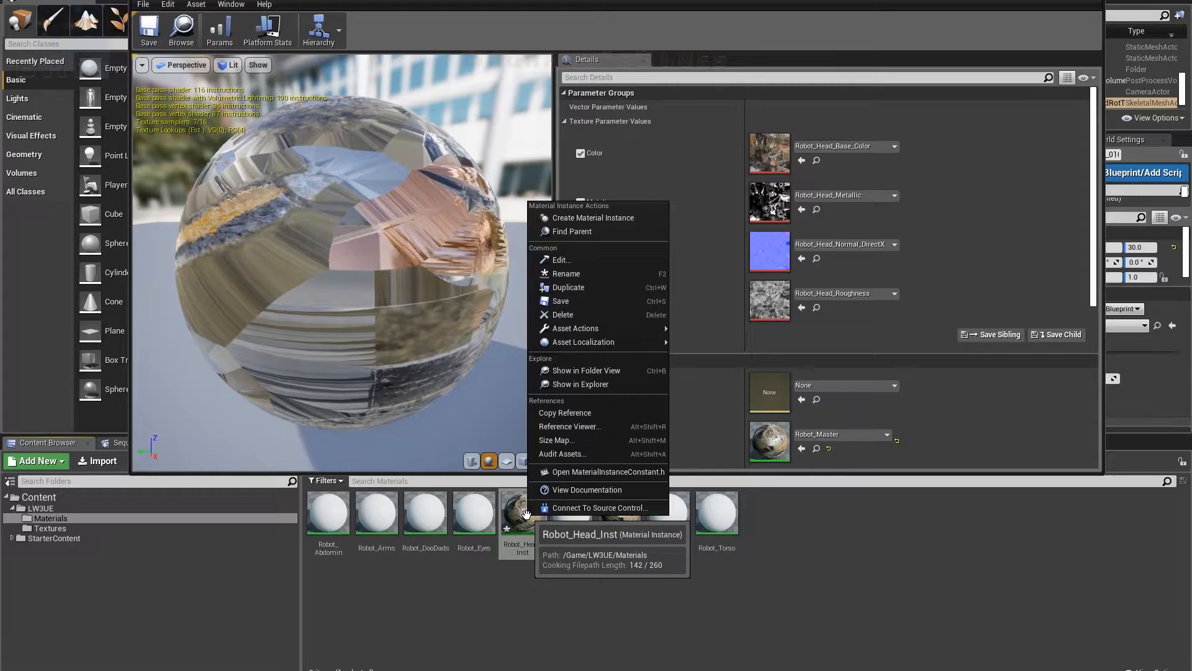
pyautogui.click(597, 222)
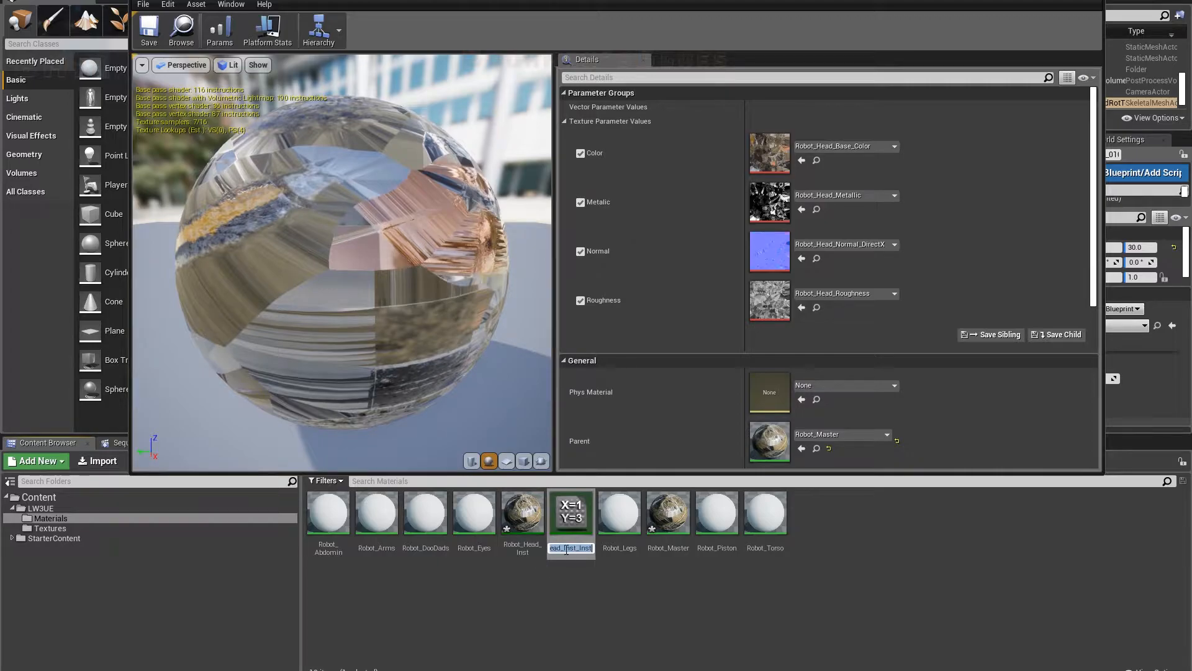
# - Name the new material instance Robot_Torso_Inst
pyautogui.moveTo(577, 548); pyautogui.dragTo(595, 548)
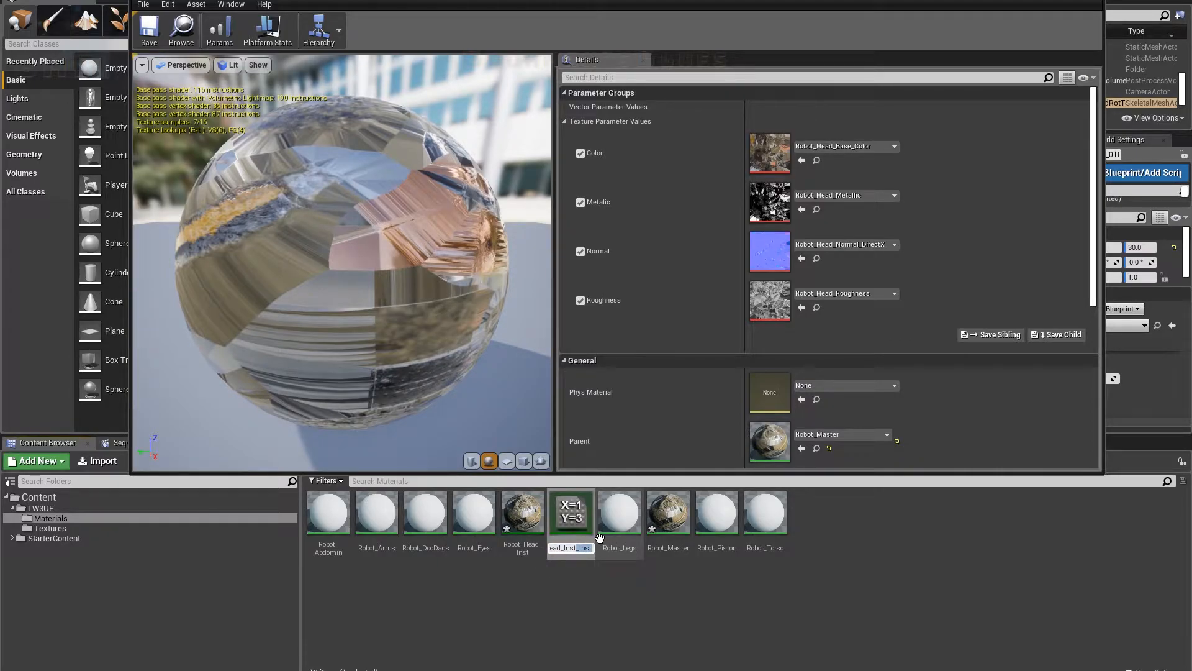
pyautogui.press('BackSpace')
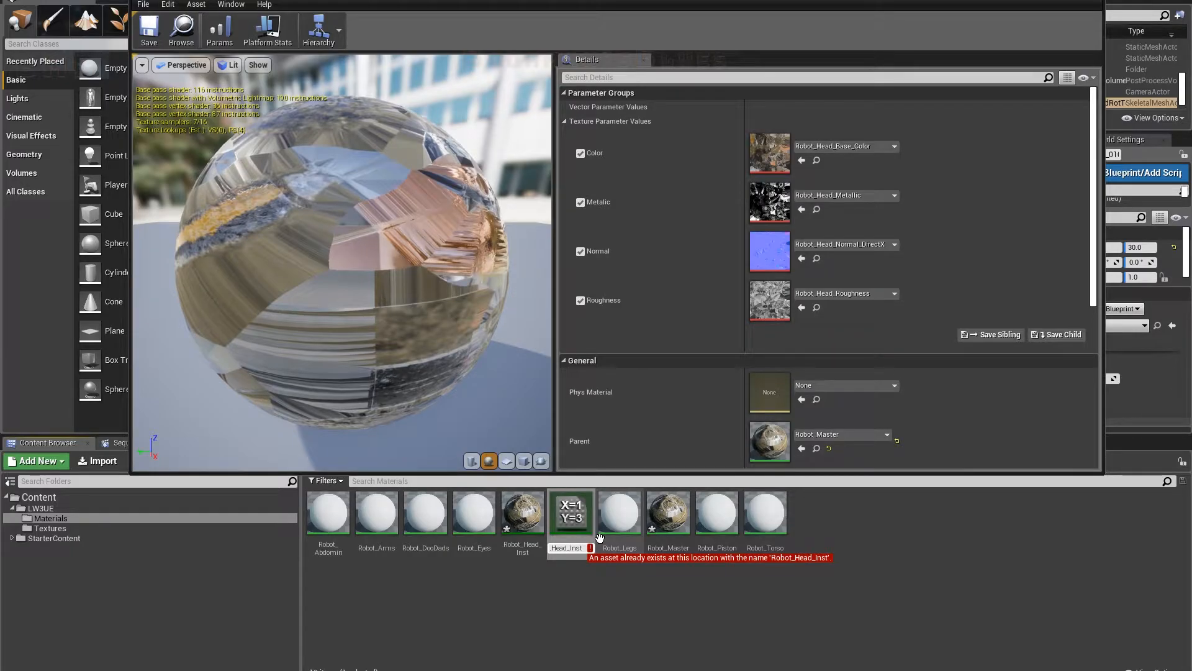
pyautogui.press('BackSpace')
pyautogui.press('BackSpace')
pyautogui.press('BackSpace')
pyautogui.press('BackSpace')
pyautogui.press('BackSpace')
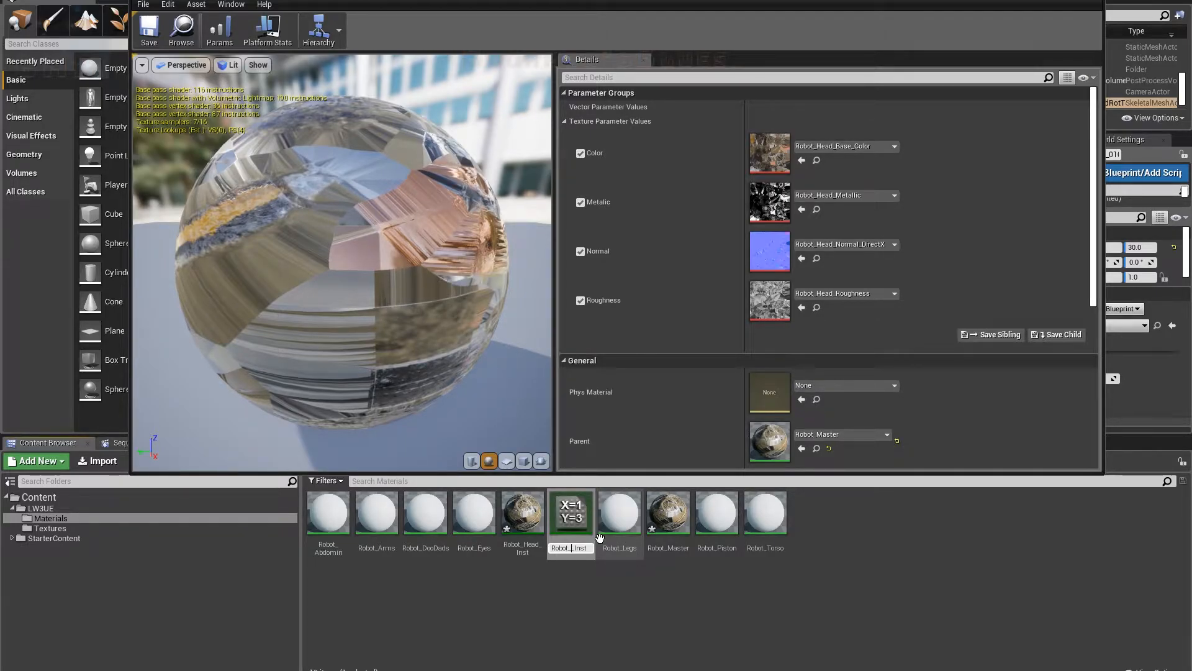
pyautogui.write('Torso_')
pyautogui.press('Return')
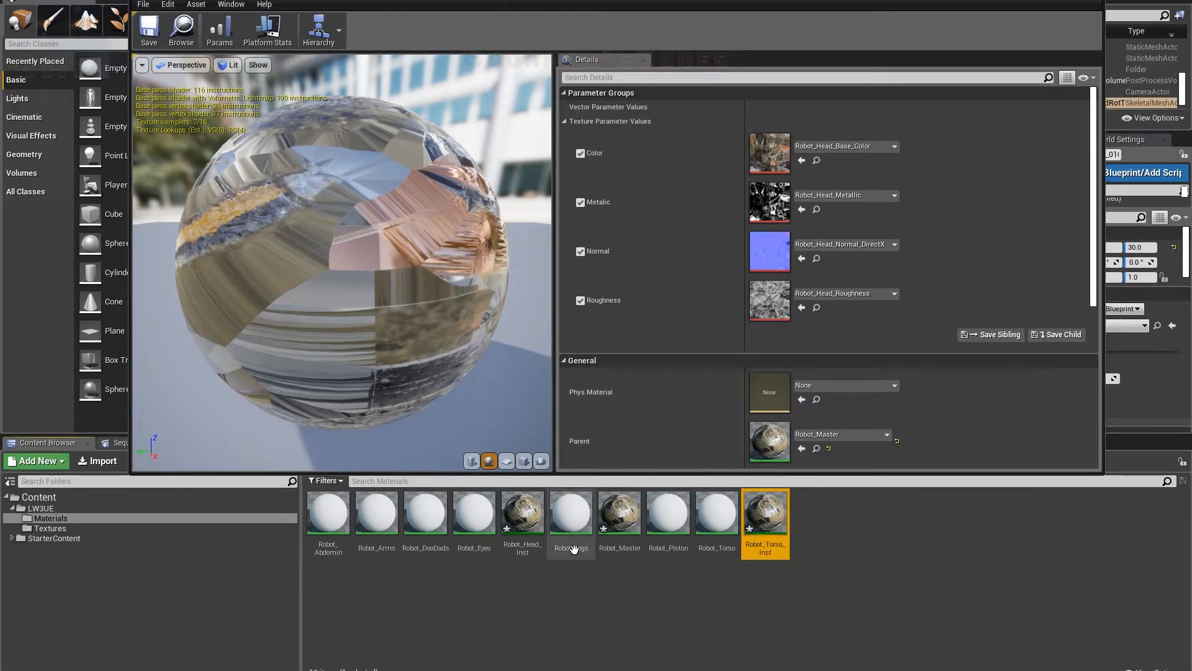
pyautogui.click(623, 516)
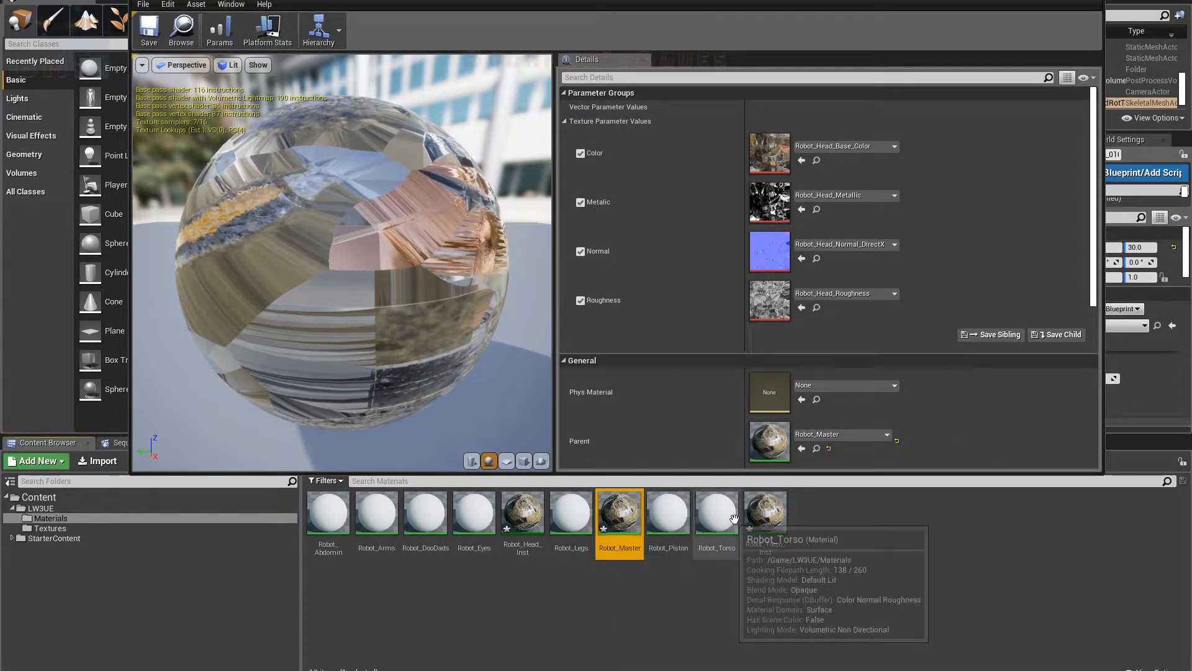
pyautogui.click(776, 505)
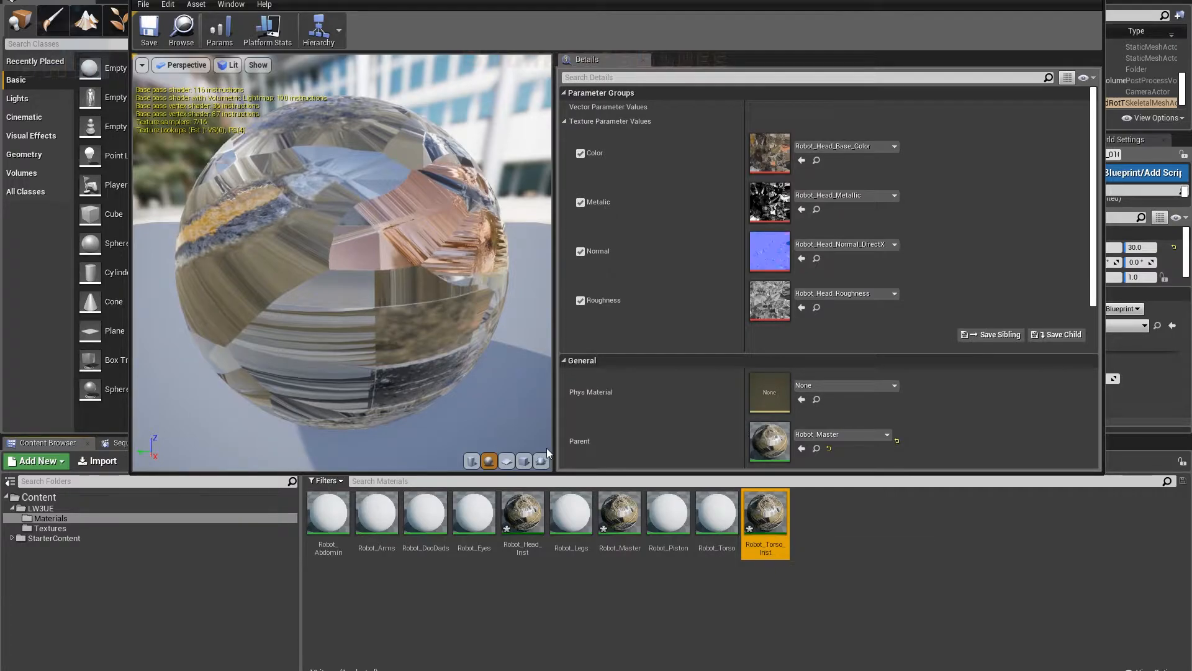
pyautogui.click(542, 555)
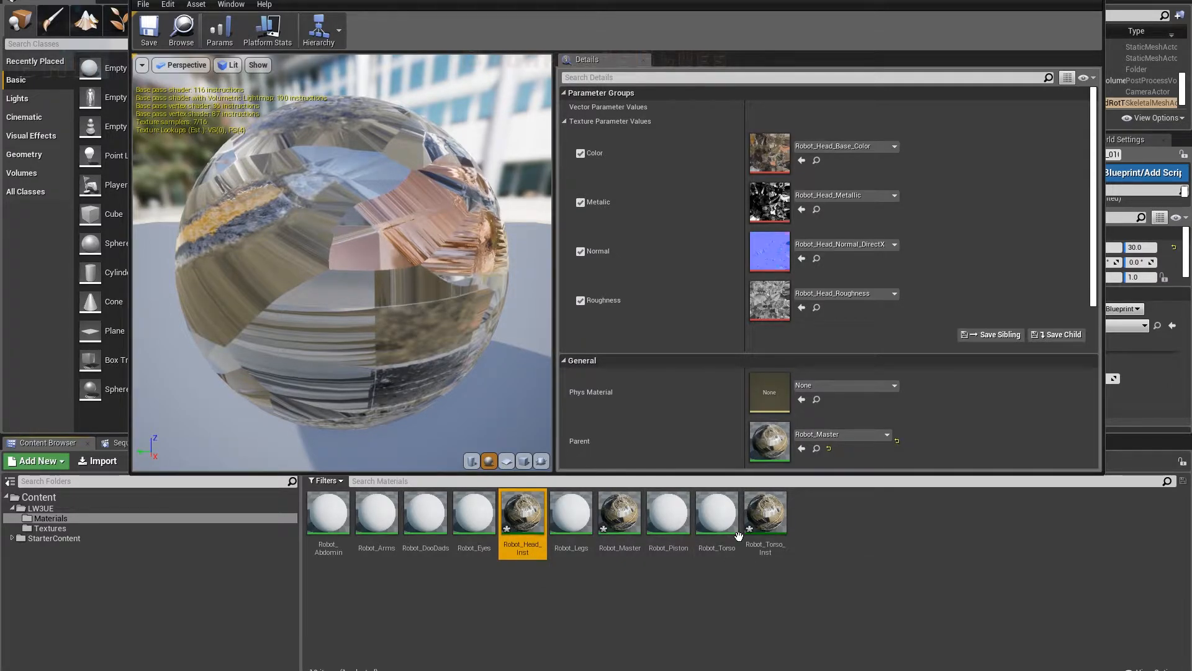
# - Open Robot_Torso_Inst and enable its Color, Metalic, Normal and Roughness texture overrides
pyautogui.click(770, 526)
pyautogui.doubleClick(771, 524)
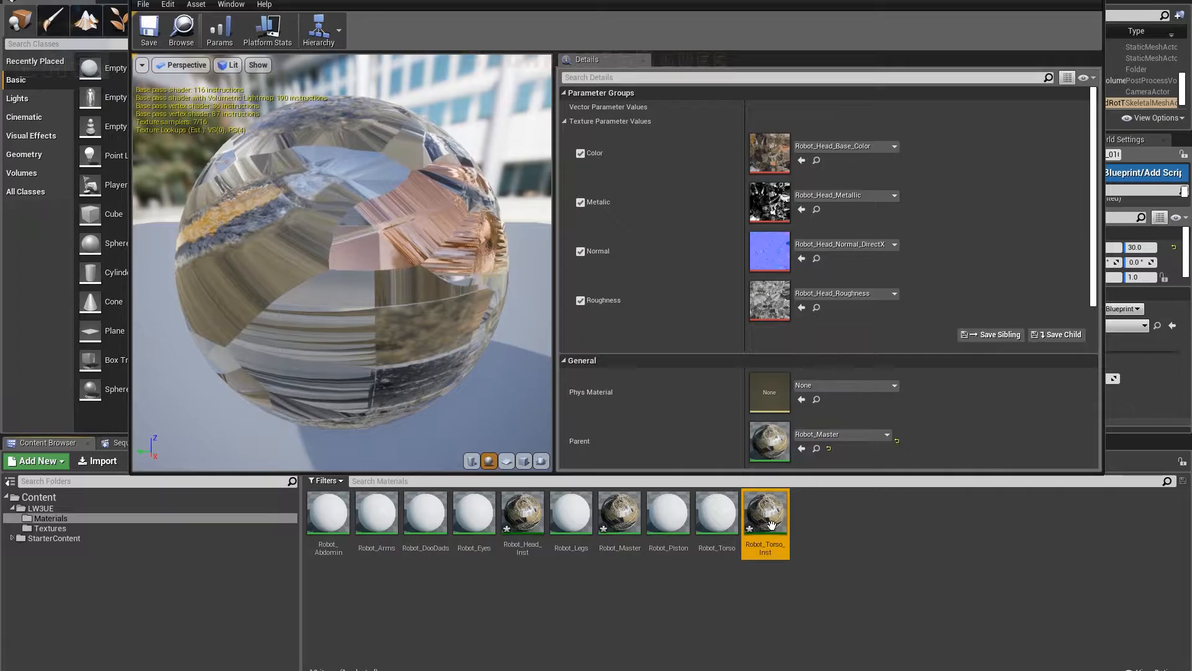
pyautogui.click(581, 154)
pyautogui.click(580, 203)
pyautogui.click(581, 252)
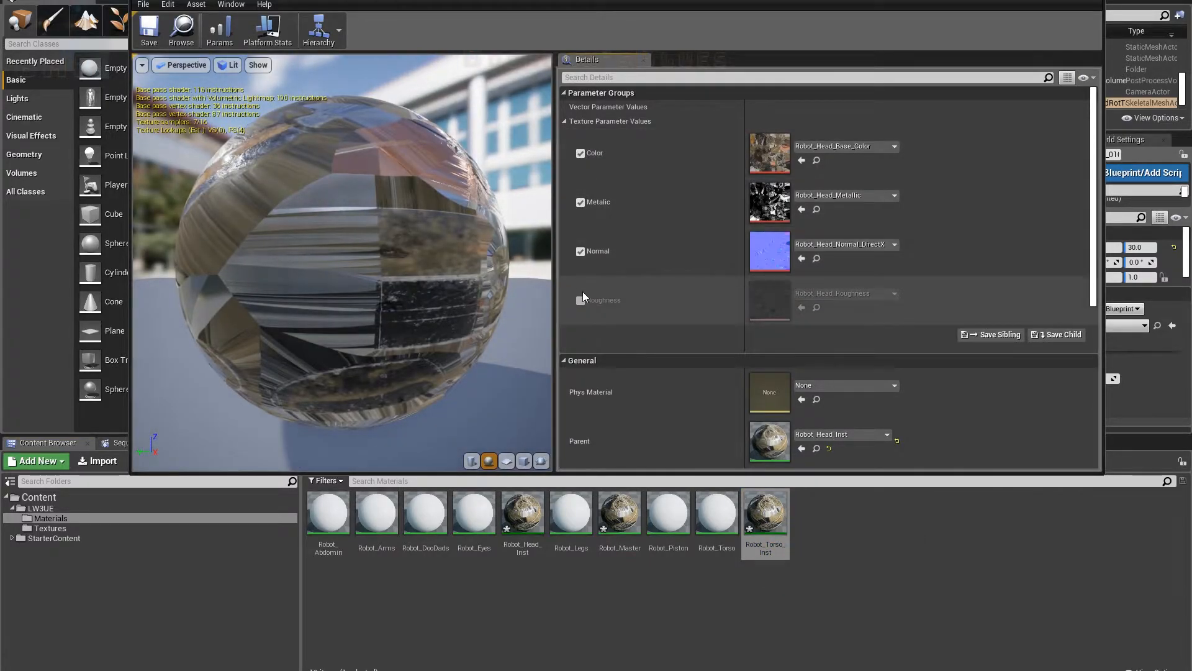
pyautogui.click(582, 300)
# - Assign Robot_Torso_Base_Color to the Color parameter and Robot_Torso_Metallic to the Metalic parameter of Robot_Torso_Inst
pyautogui.moveTo(632, 2); pyautogui.dragTo(681, 1)
pyautogui.click(160, 528)
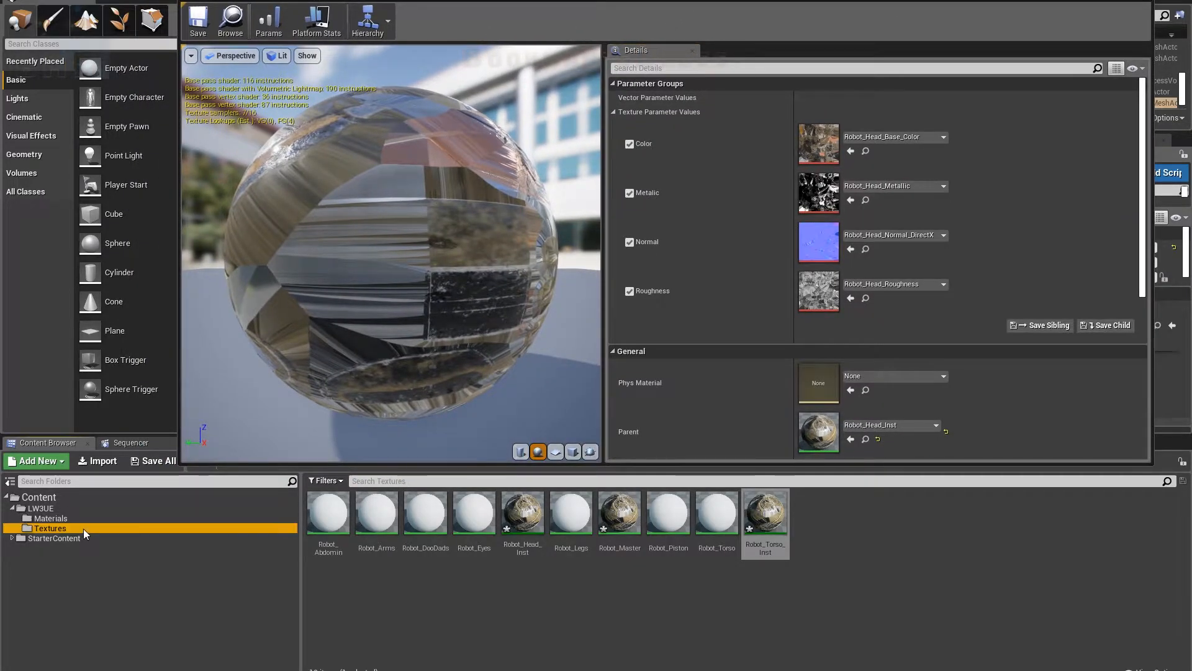
pyautogui.click(623, 584)
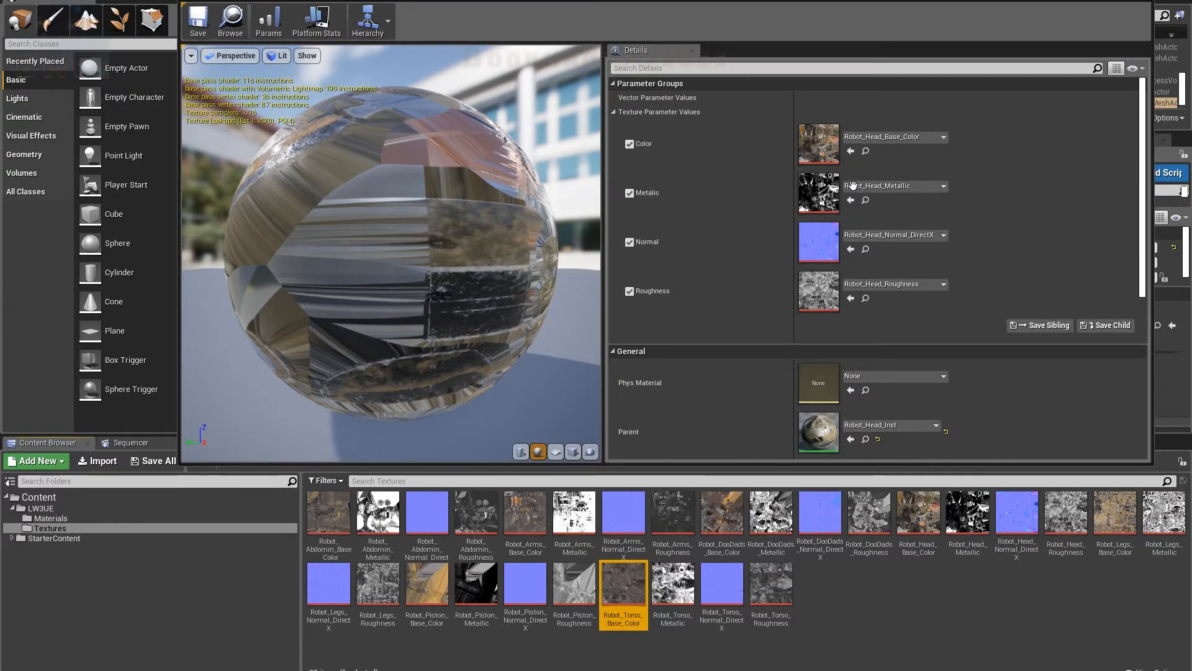
pyautogui.click(851, 151)
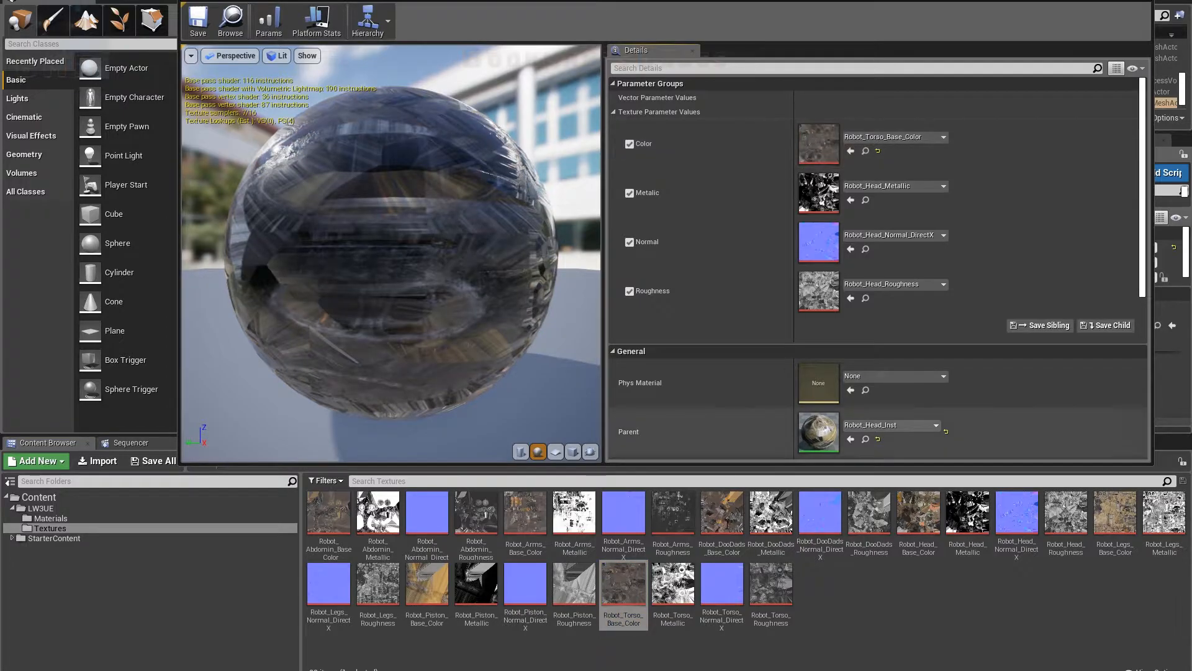
pyautogui.click(678, 570)
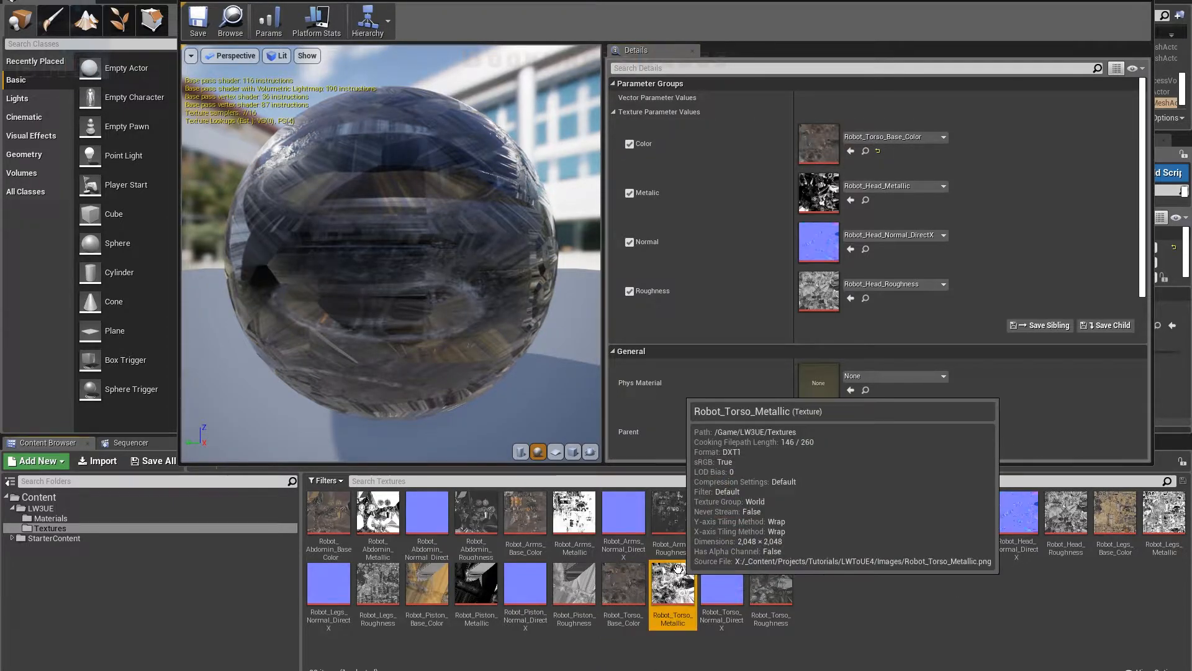
pyautogui.click(851, 200)
# - Assign Robot_Torso_Normal_DirectX to the Normal parameter and Robot_Torso_Roughness to the Roughness parameter of Robot_Torso_Inst
pyautogui.click(722, 584)
pyautogui.click(850, 249)
pyautogui.click(764, 615)
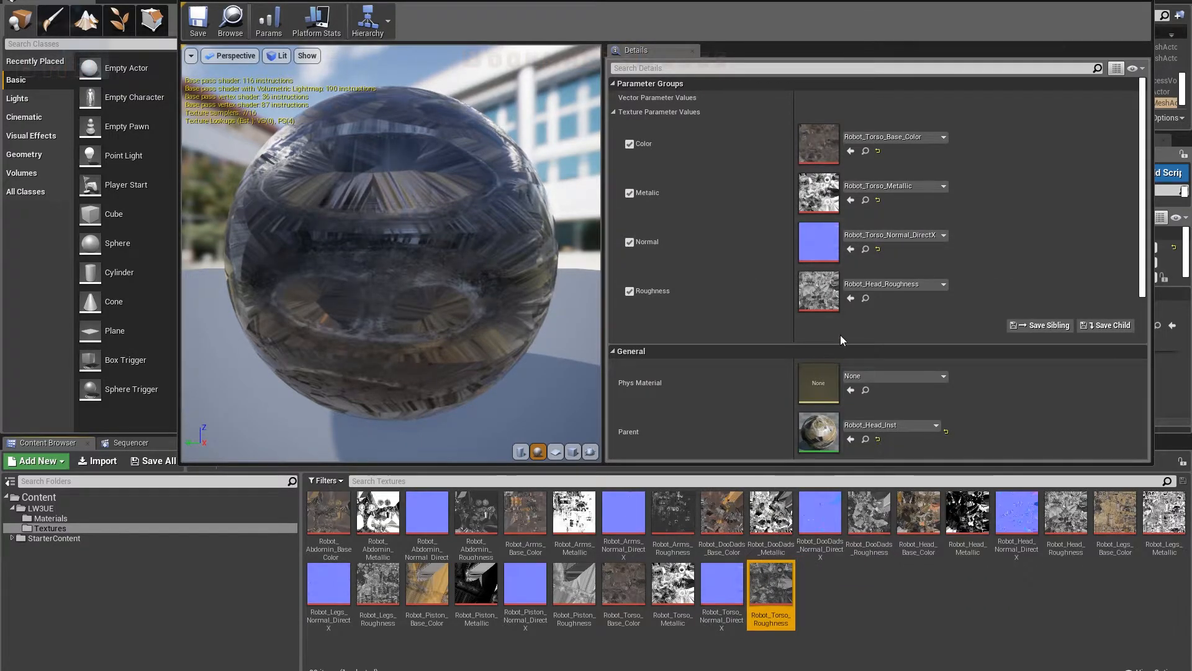
pyautogui.click(851, 299)
pyautogui.moveTo(298, 282); pyautogui.dragTo(428, 317)
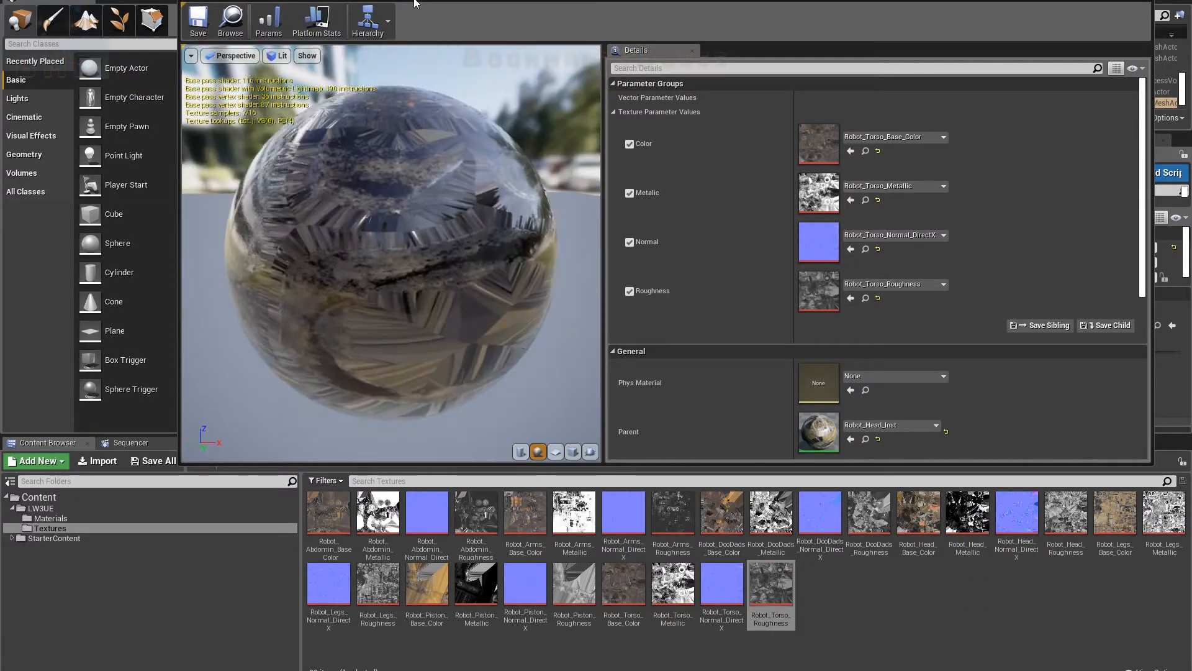
# - Assign Robot_Torso_Inst to the Element 1 material slot of the robot's skeletal mesh and inspect the textured torso in the level
pyautogui.moveTo(761, 1); pyautogui.dragTo(1120, 43)
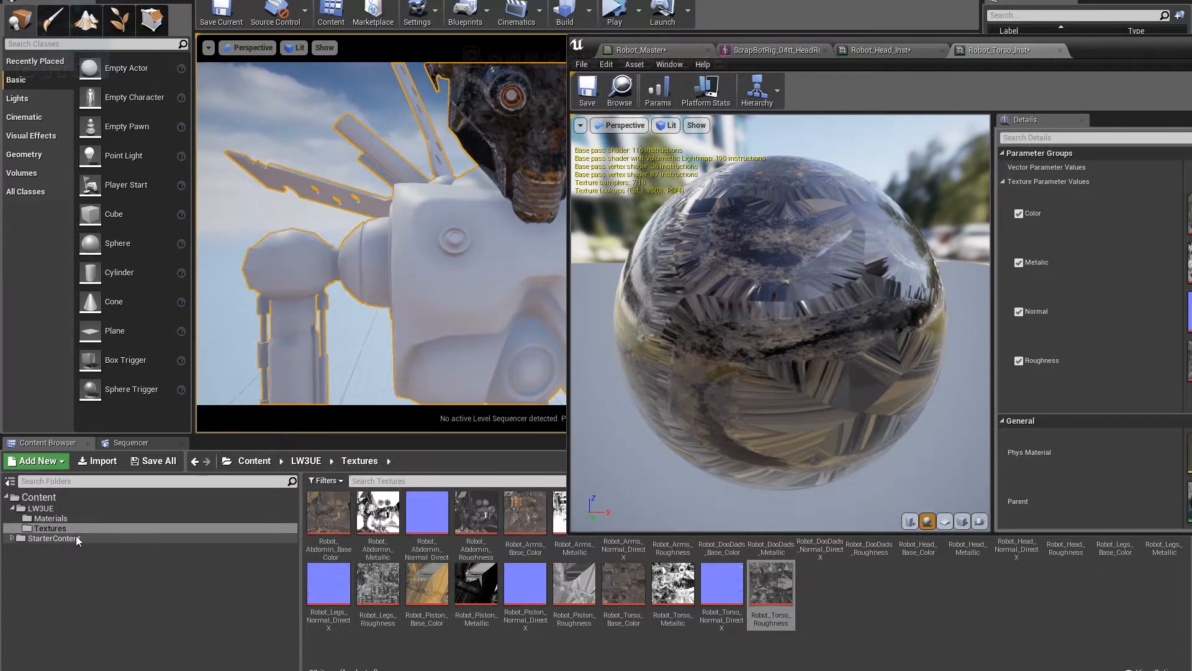
pyautogui.click(776, 50)
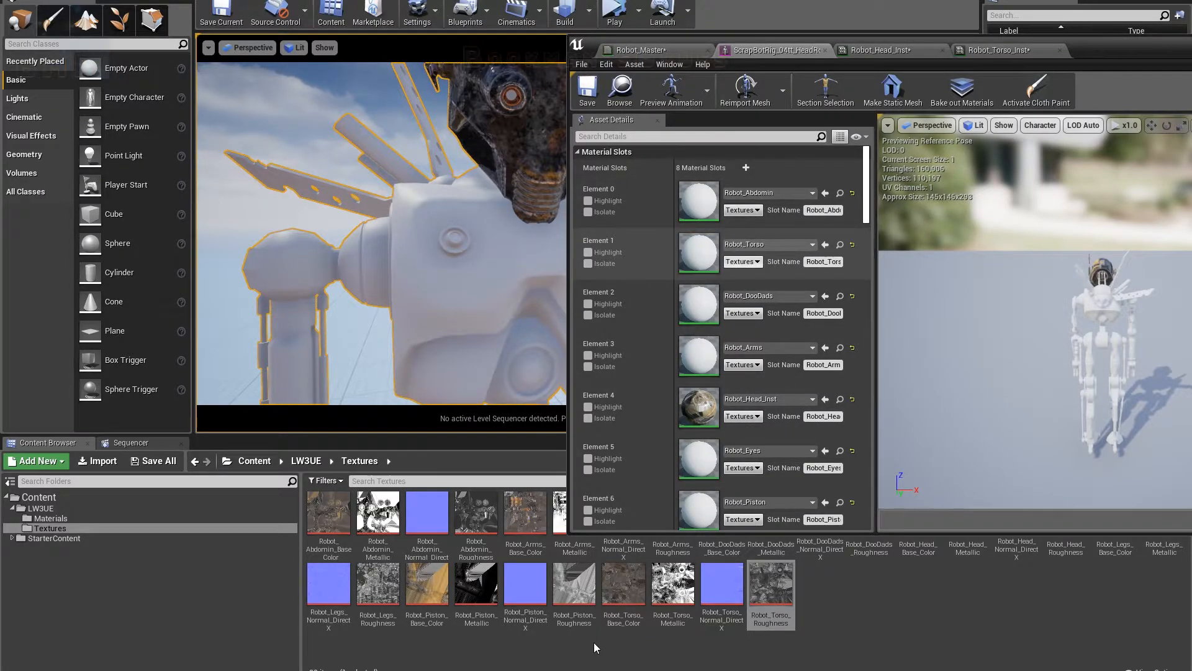
pyautogui.click(62, 519)
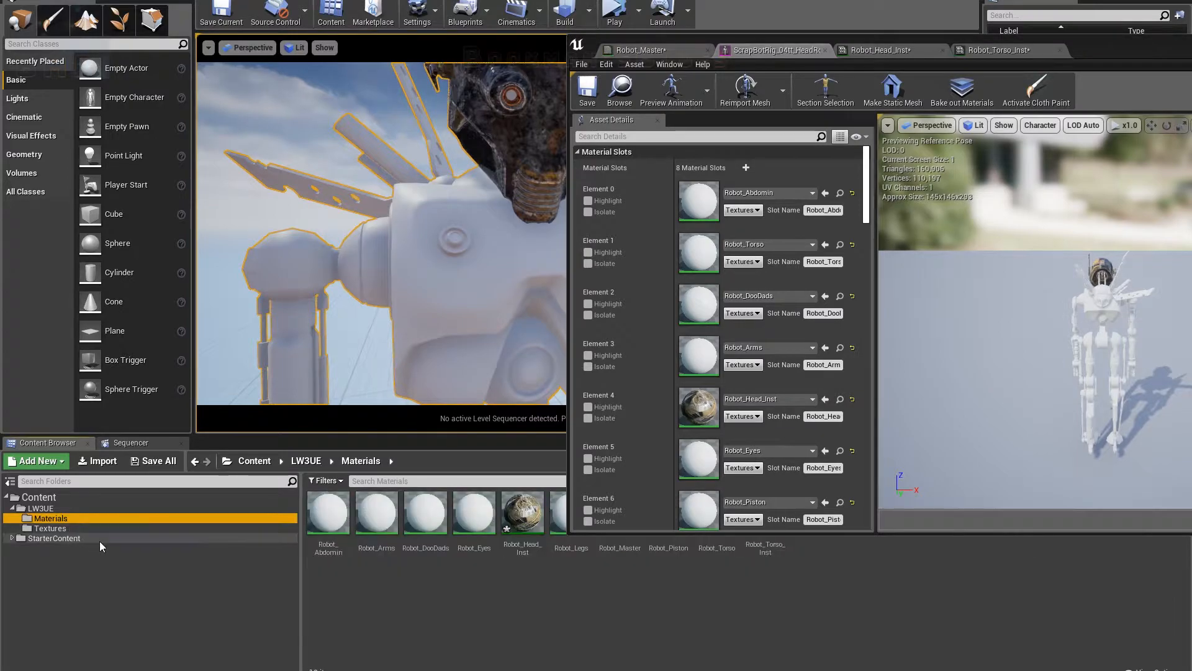
pyautogui.moveTo(834, 40); pyautogui.dragTo(851, 6)
pyautogui.click(768, 524)
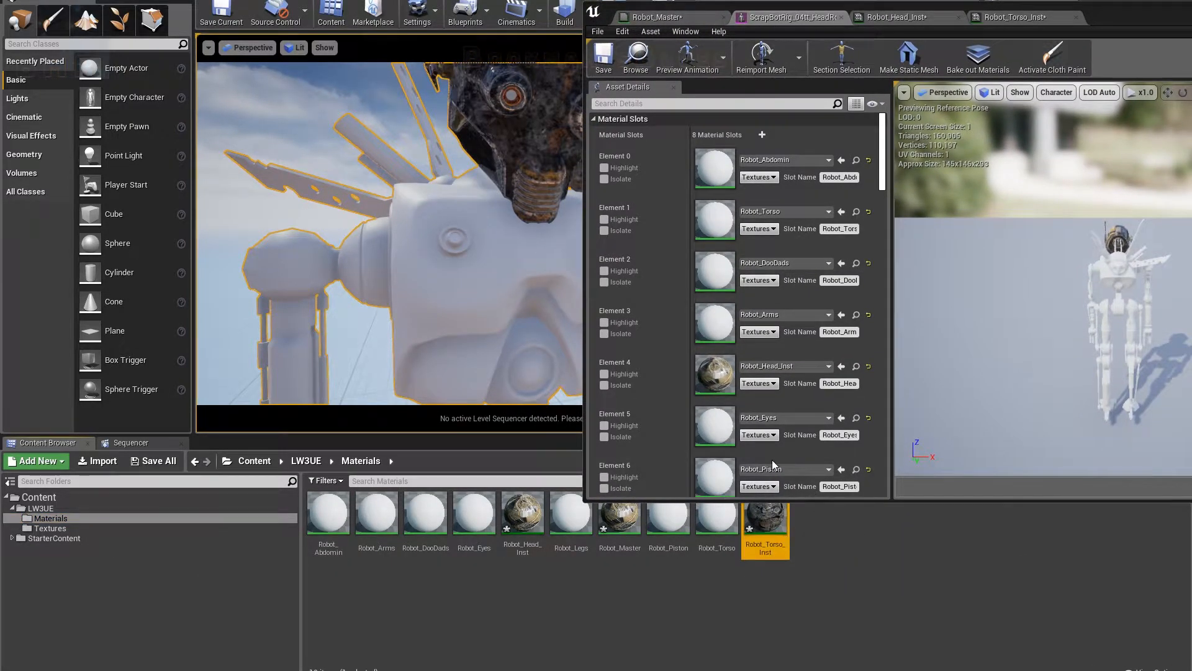
pyautogui.click(842, 212)
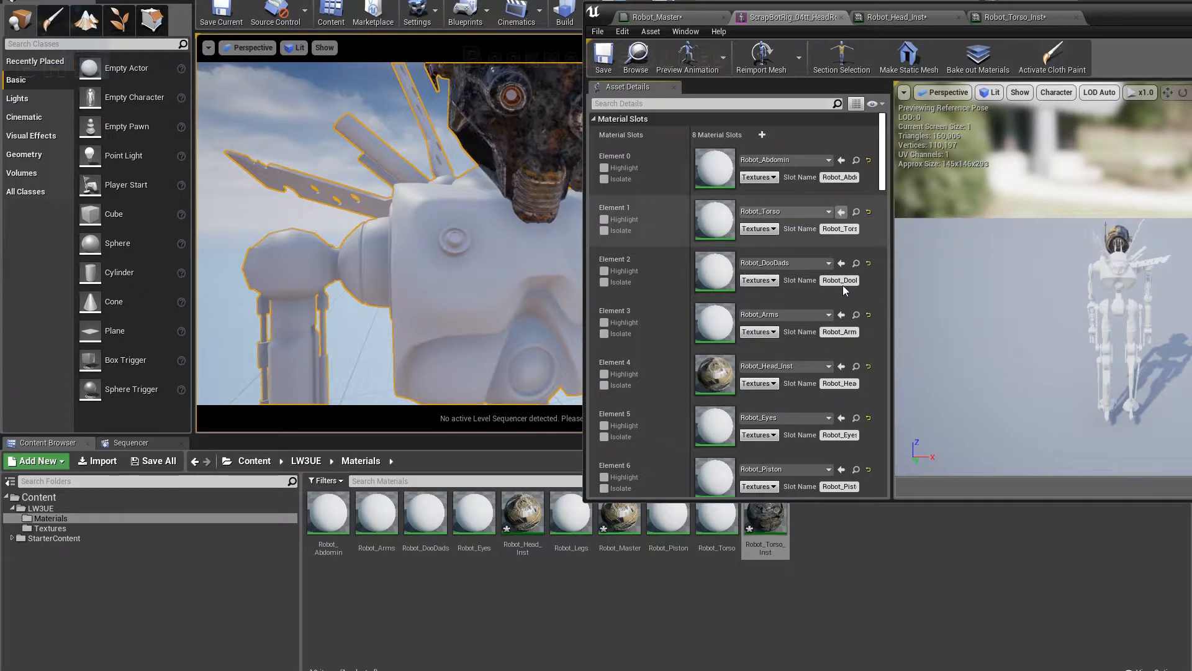
pyautogui.click(841, 211)
pyautogui.keyDown('alt'); pyautogui.moveTo(482, 255); pyautogui.dragTo(562, 267); pyautogui.keyUp('alt')
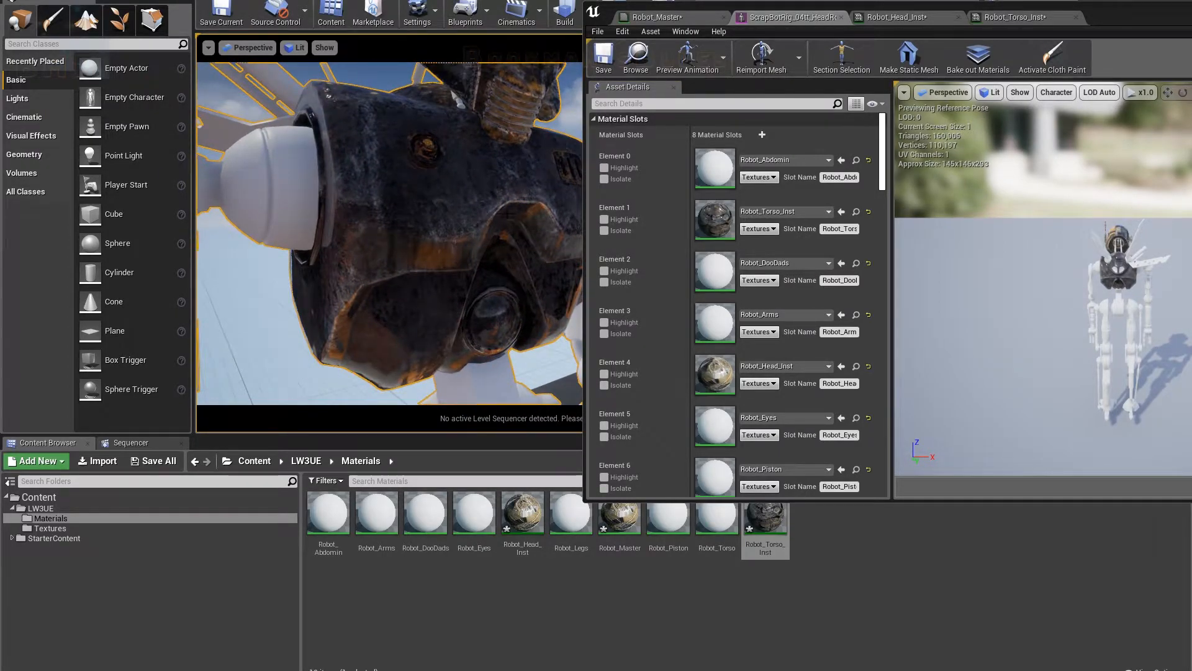
pyautogui.scroll(2, 475, 210)
pyautogui.scroll(-3, 475, 211)
pyautogui.moveTo(475, 211)
pyautogui.keyDown('alt'); pyautogui.mouseDown()
pyautogui.moveTo(429, 218)
pyautogui.moveTo(465, 215)
pyautogui.mouseUp(); pyautogui.keyUp('alt')
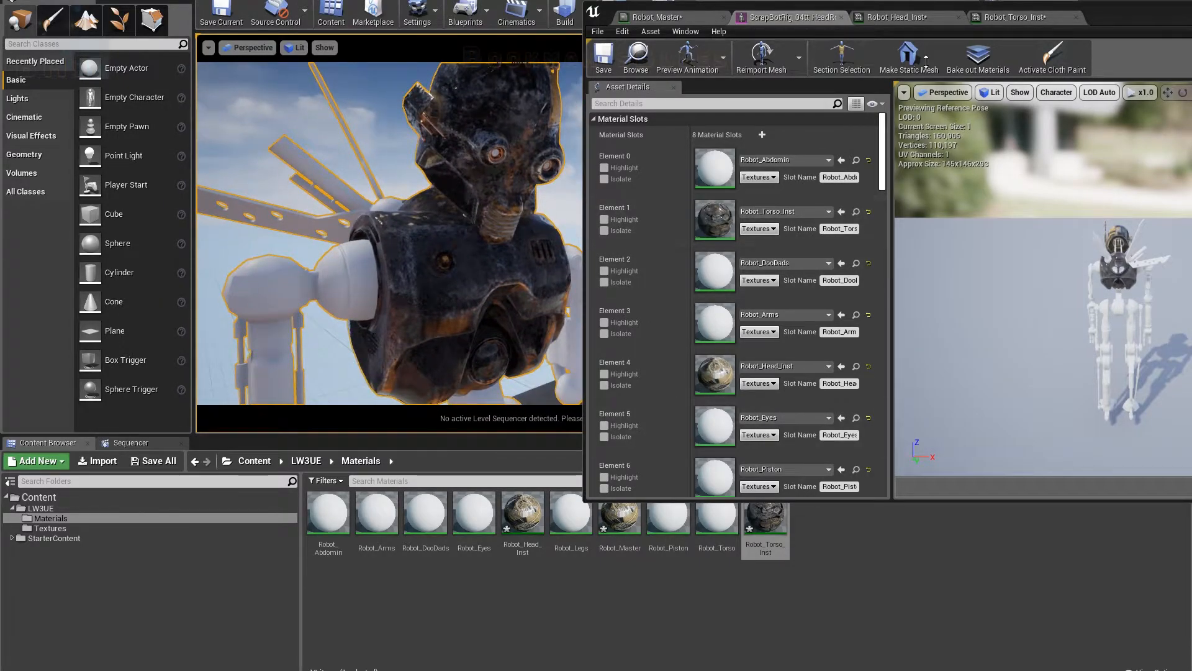
# - Return to the Robot_Master material graph and move its result node slightly farther from the texture nodes
pyautogui.moveTo(1130, 19); pyautogui.dragTo(908, 55)
pyautogui.click(675, 53)
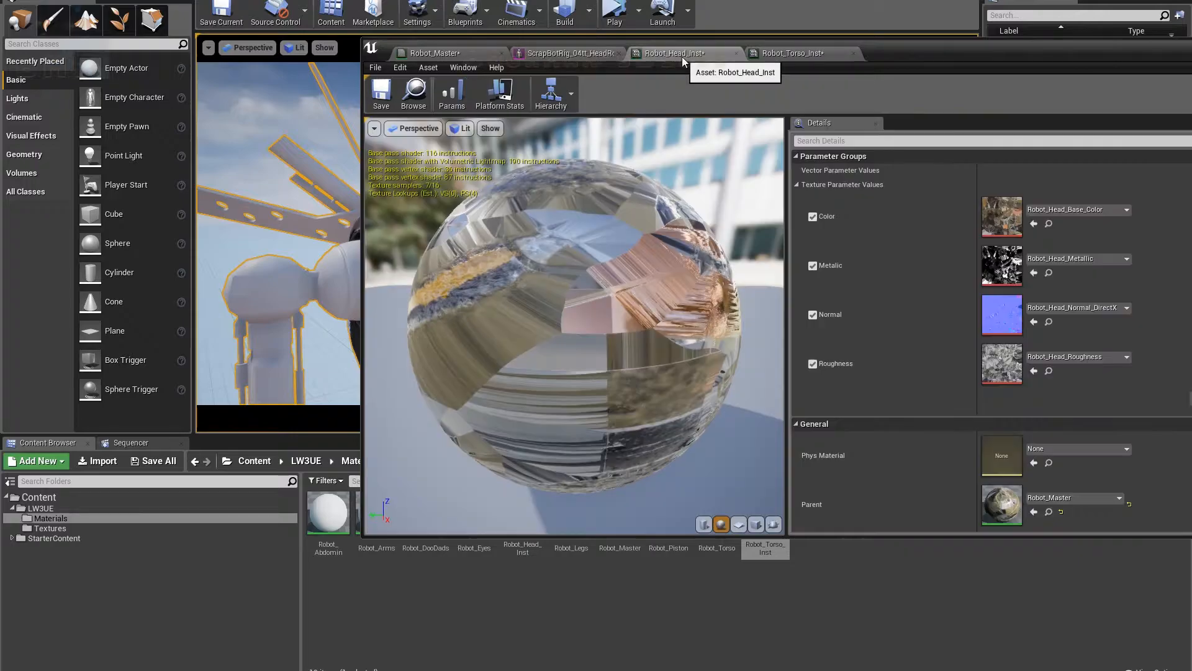
pyautogui.click(434, 52)
pyautogui.moveTo(932, 258); pyautogui.dragTo(941, 270, button='right')
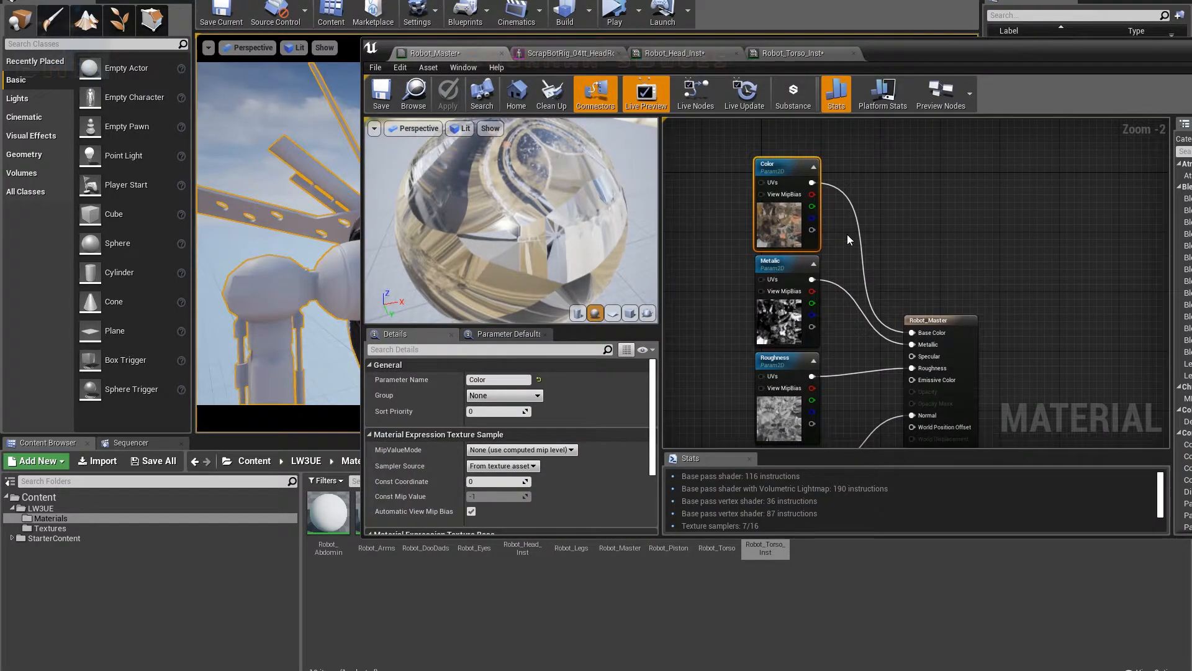
pyautogui.moveTo(842, 67); pyautogui.dragTo(854, 106)
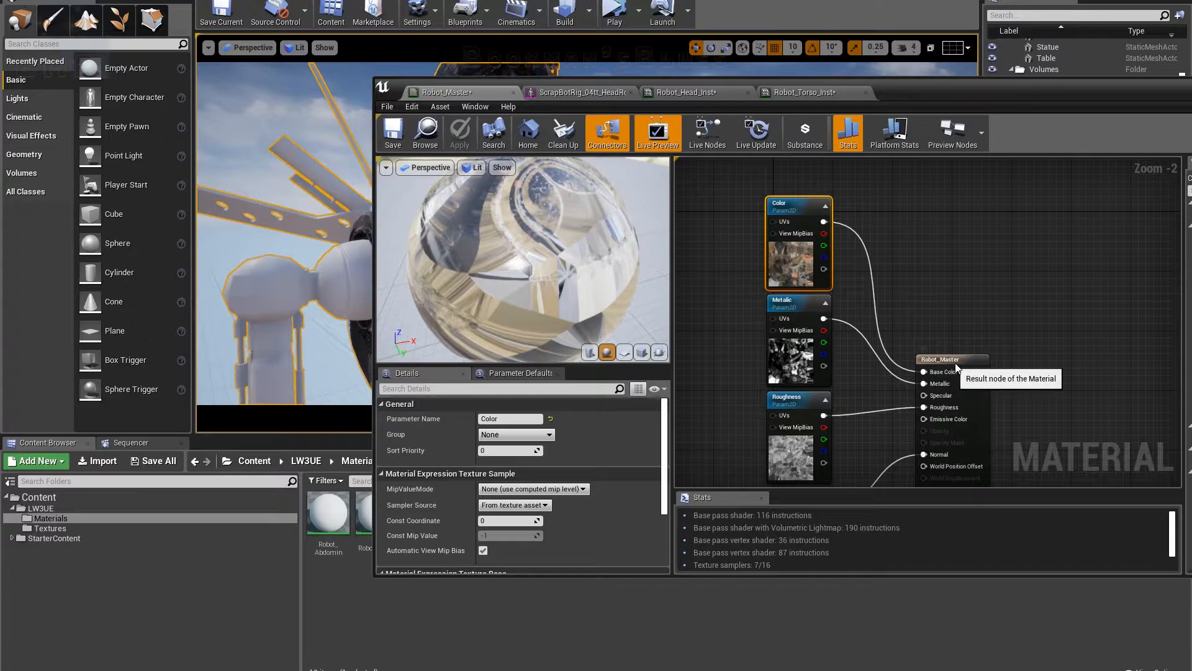
pyautogui.click(980, 365)
pyautogui.moveTo(980, 365); pyautogui.dragTo(1009, 365)
# - Maximize the material editor and add a Fresnel node below the Normal texture node, slightly offset to its left
pyautogui.moveTo(936, 267); pyautogui.dragTo(967, 176, button='right')
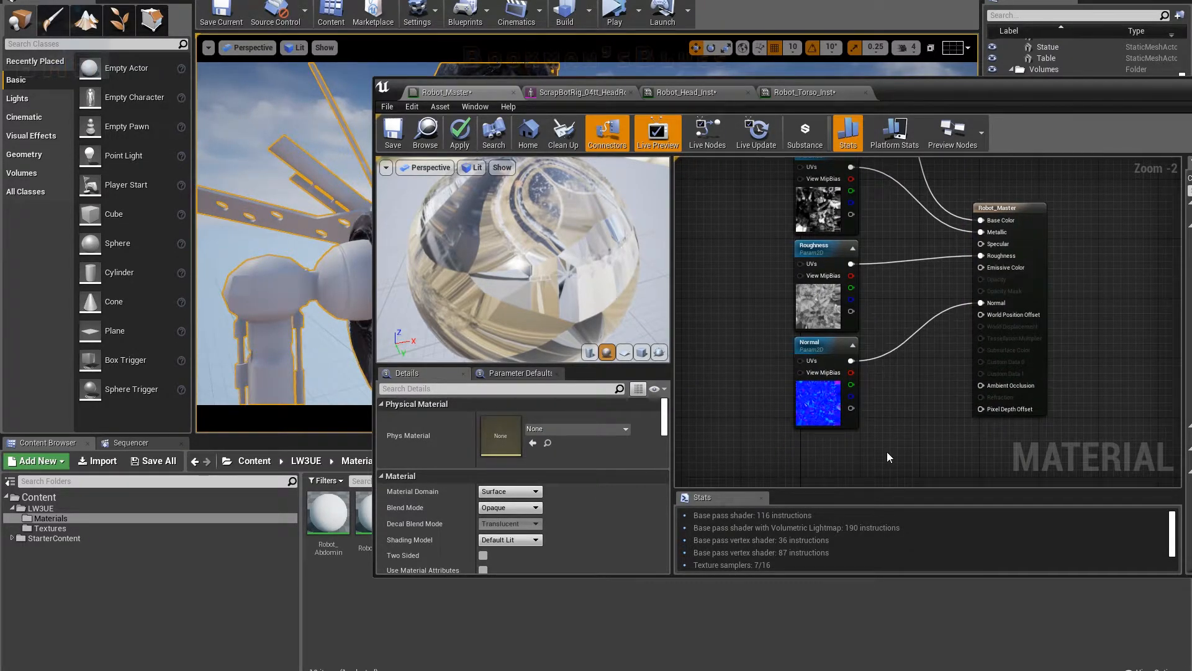
pyautogui.moveTo(886, 452); pyautogui.dragTo(891, 419, button='right')
pyautogui.doubleClick(943, 92)
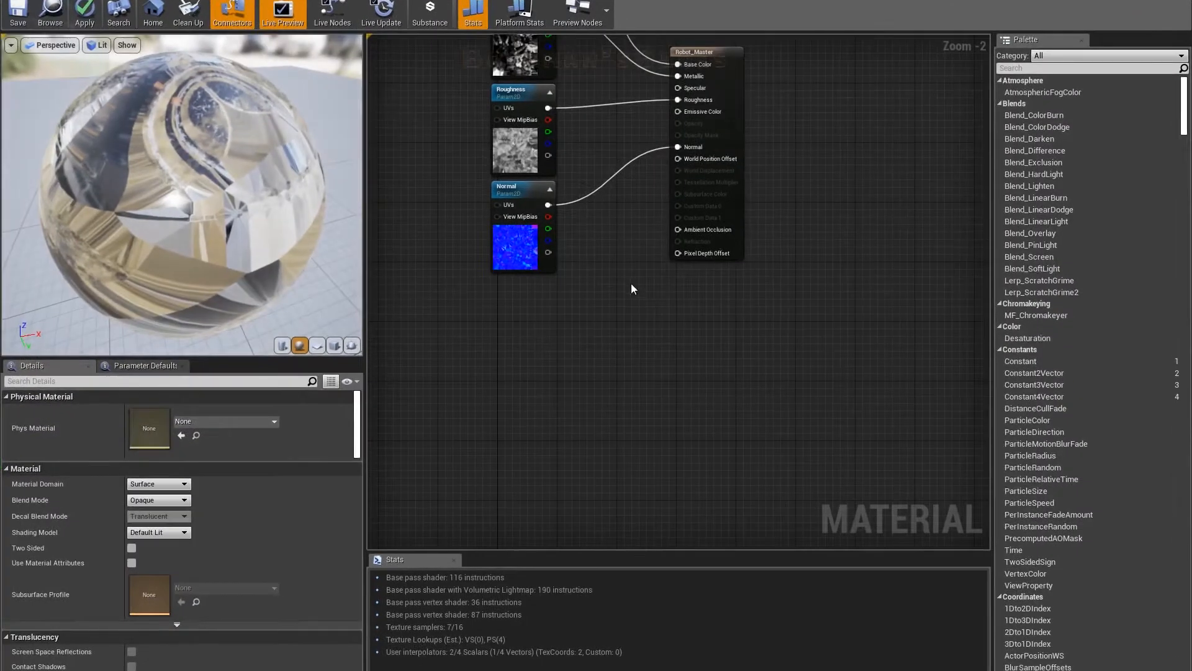
pyautogui.moveTo(691, 91); pyautogui.dragTo(846, 141, button='right')
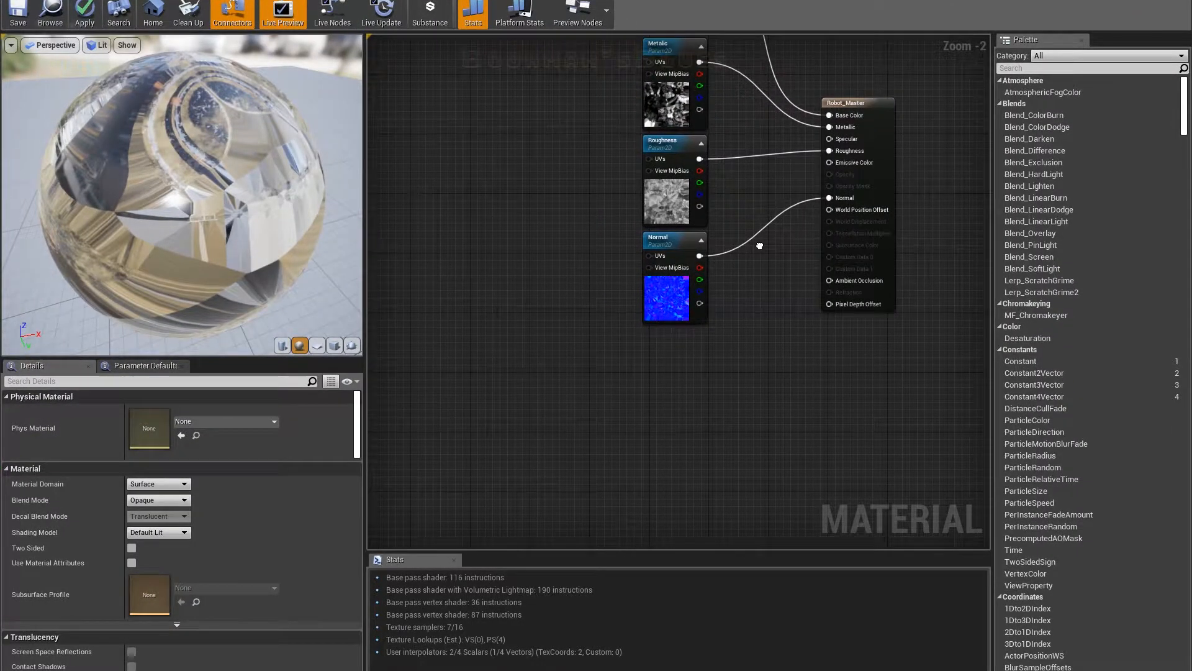
pyautogui.rightClick(650, 382)
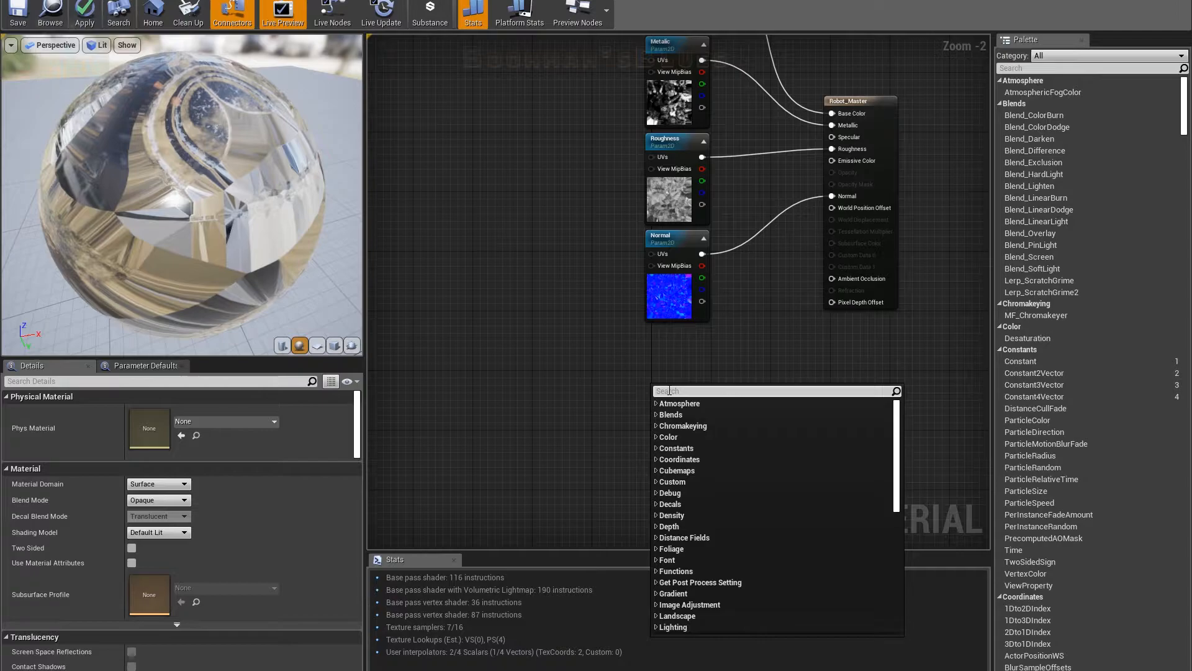
pyautogui.write('fres')
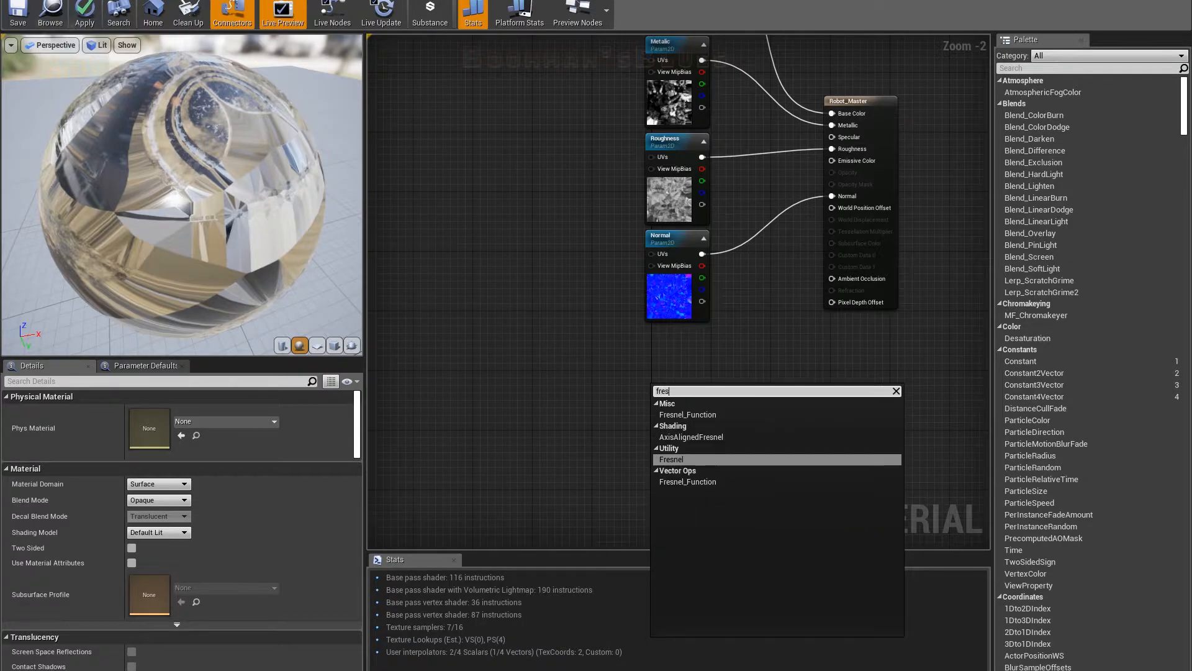
pyautogui.click(687, 459)
pyautogui.moveTo(699, 390); pyautogui.dragTo(655, 351)
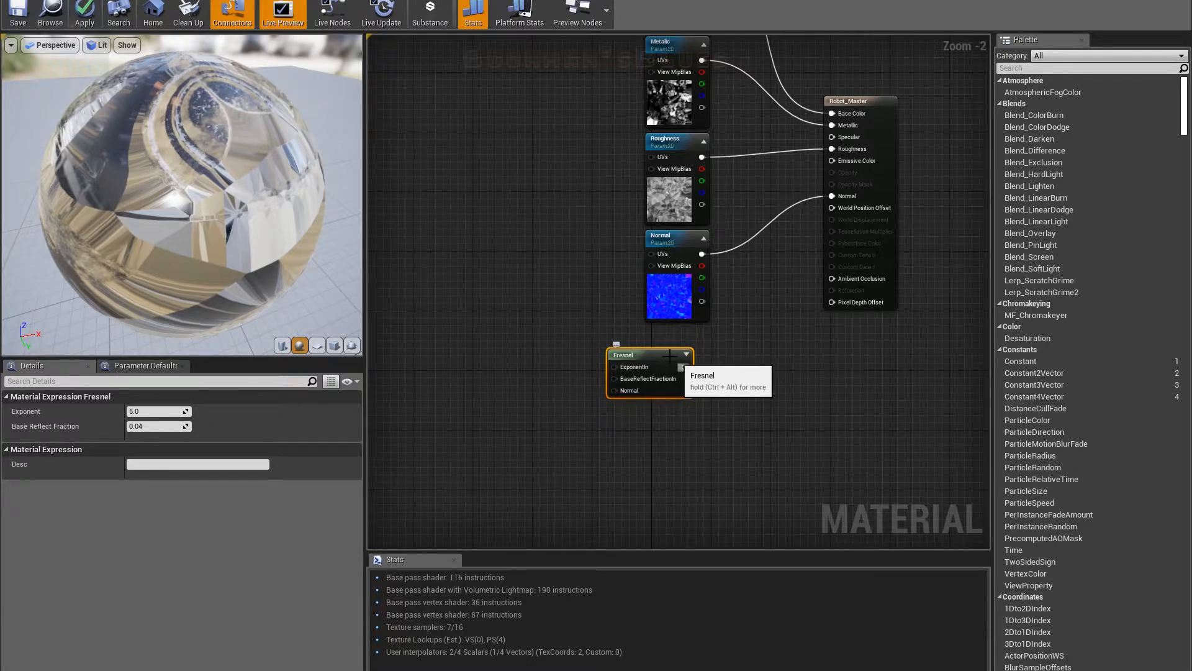
pyautogui.moveTo(626, 353)
pyautogui.mouseDown()
pyautogui.moveTo(599, 348)
pyautogui.moveTo(637, 349)
pyautogui.mouseUp()
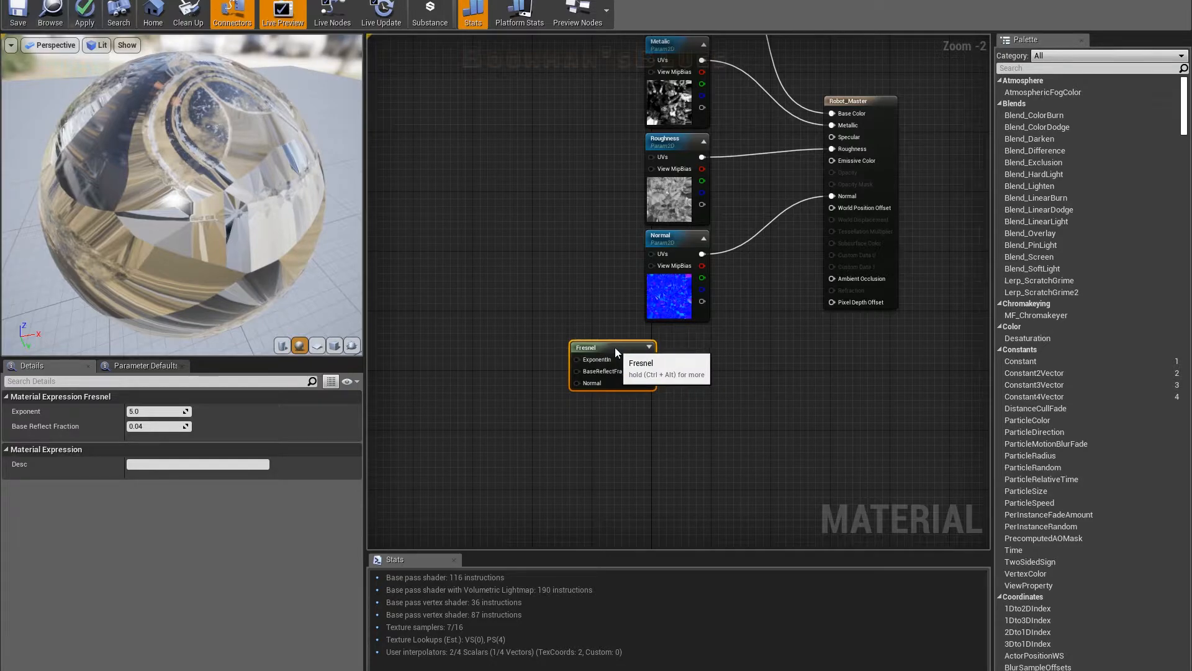
# - Add a Multiply node with the Fresnel output connected to A and a new Constant3Vector connected to B
pyautogui.click(694, 407)
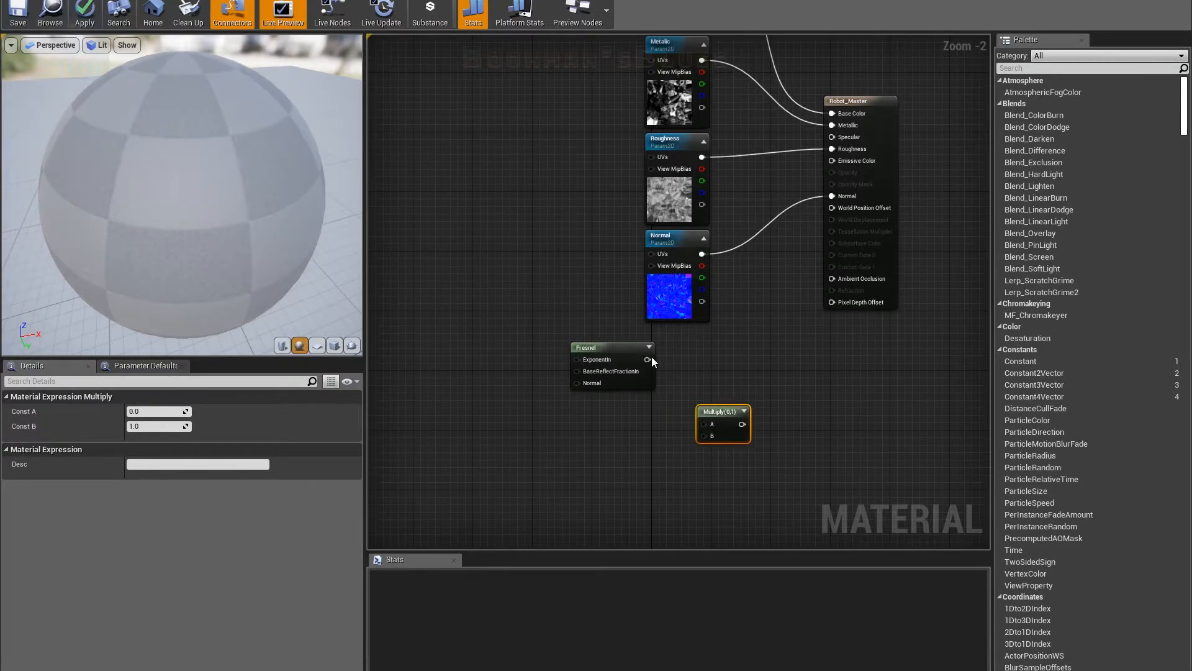
pyautogui.moveTo(648, 359); pyautogui.dragTo(718, 395)
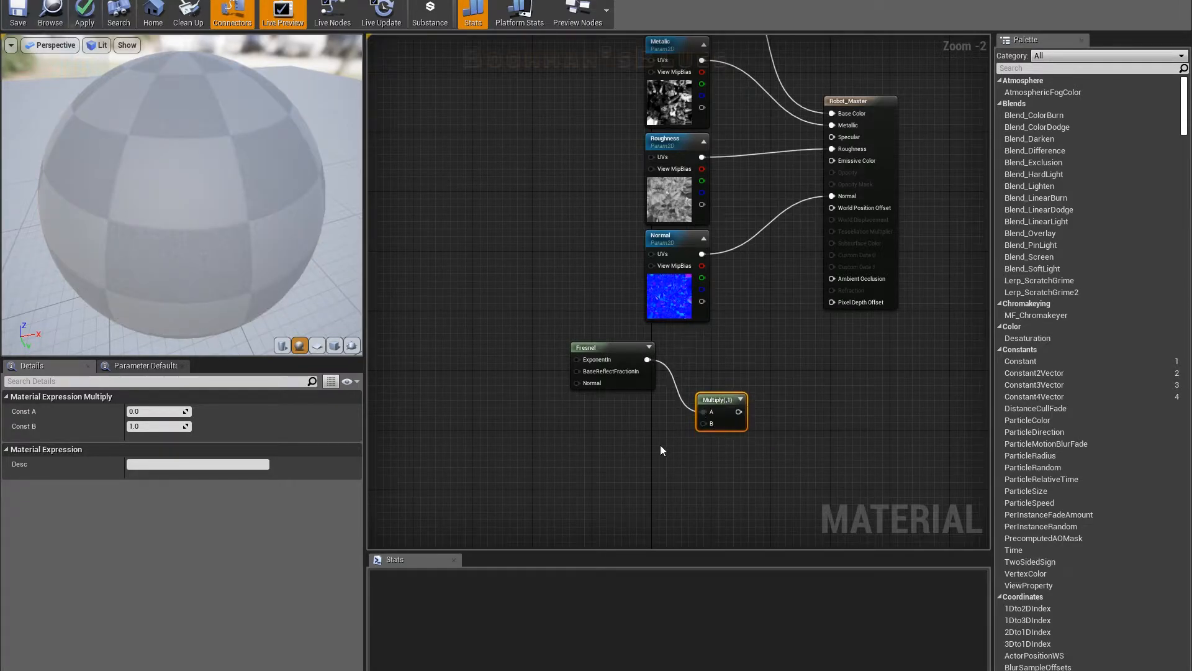
pyautogui.click(598, 450)
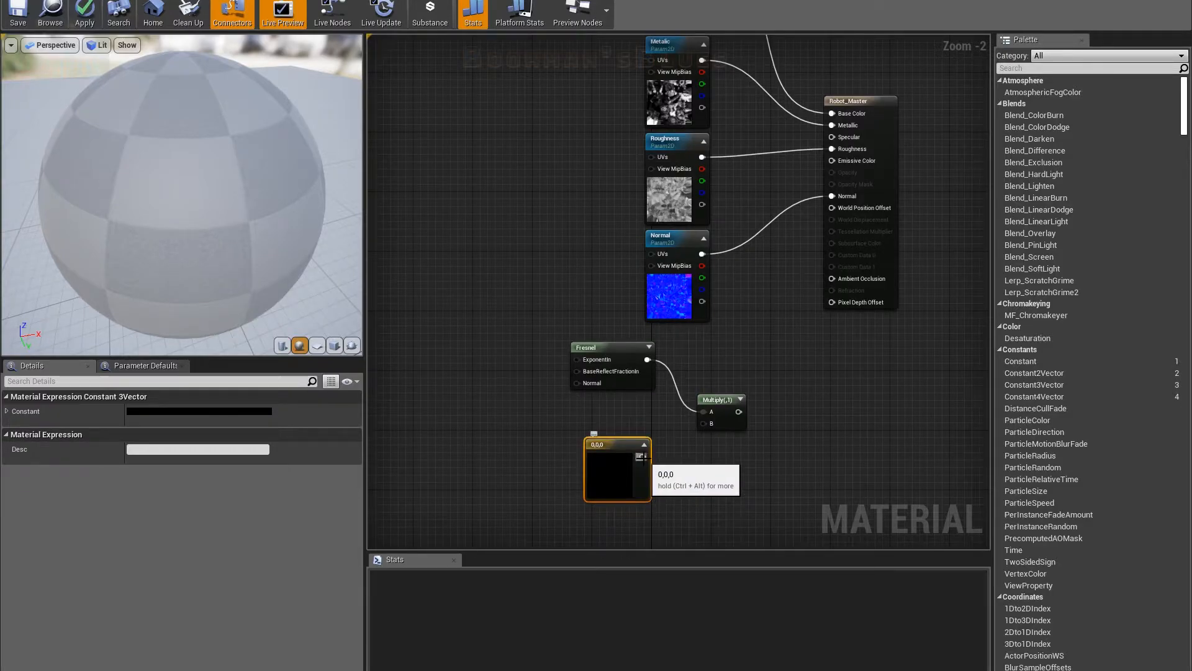
pyautogui.moveTo(643, 457); pyautogui.dragTo(702, 424)
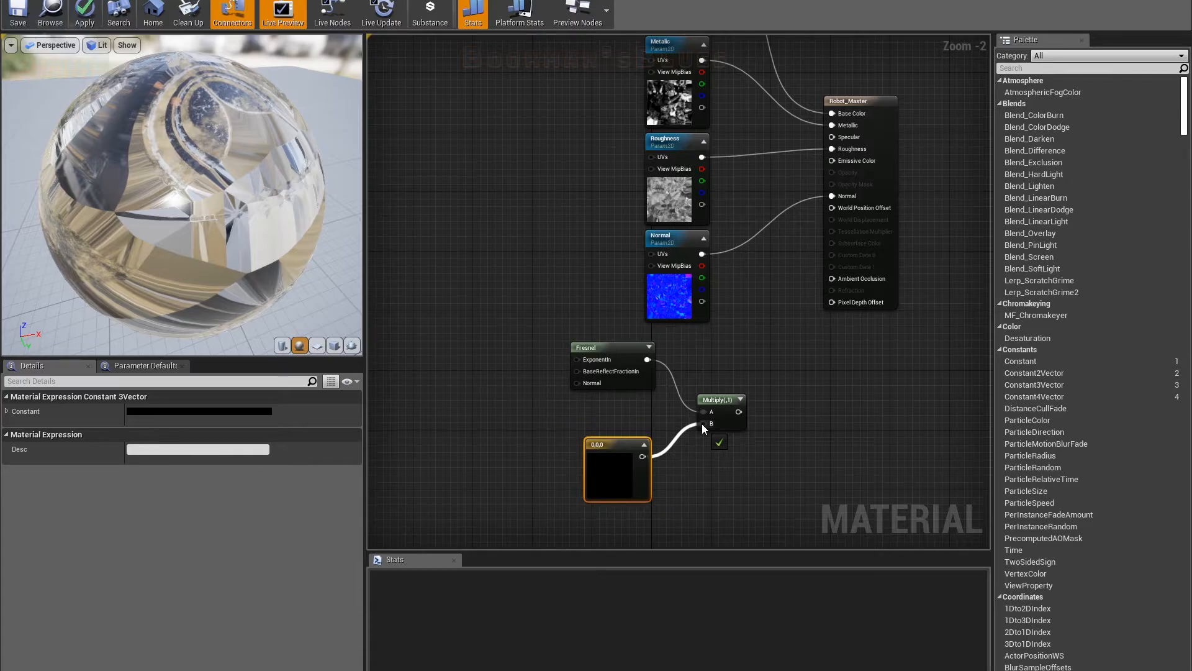
pyautogui.moveTo(606, 444); pyautogui.dragTo(613, 437)
# - Set the Constant3Vector to orange with R 1.0, G about 0.327 and B 0.0, and shift the node slightly left
pyautogui.doubleClick(613, 436)
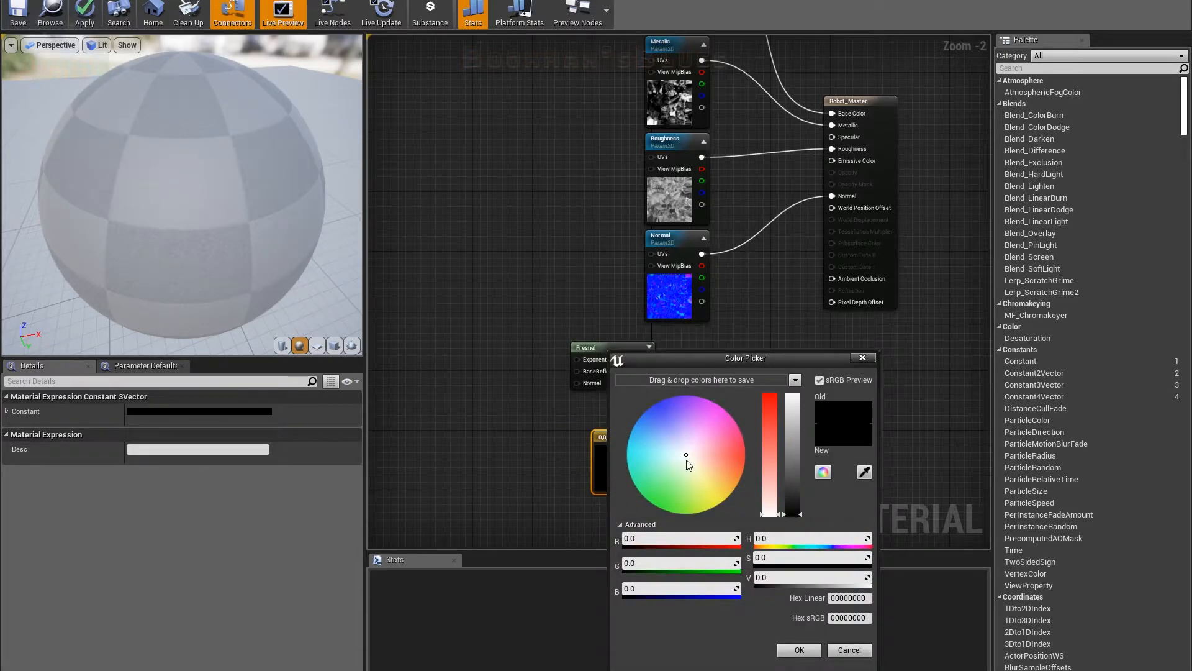
pyautogui.moveTo(767, 399); pyautogui.dragTo(795, 370)
pyautogui.moveTo(739, 470); pyautogui.dragTo(742, 475)
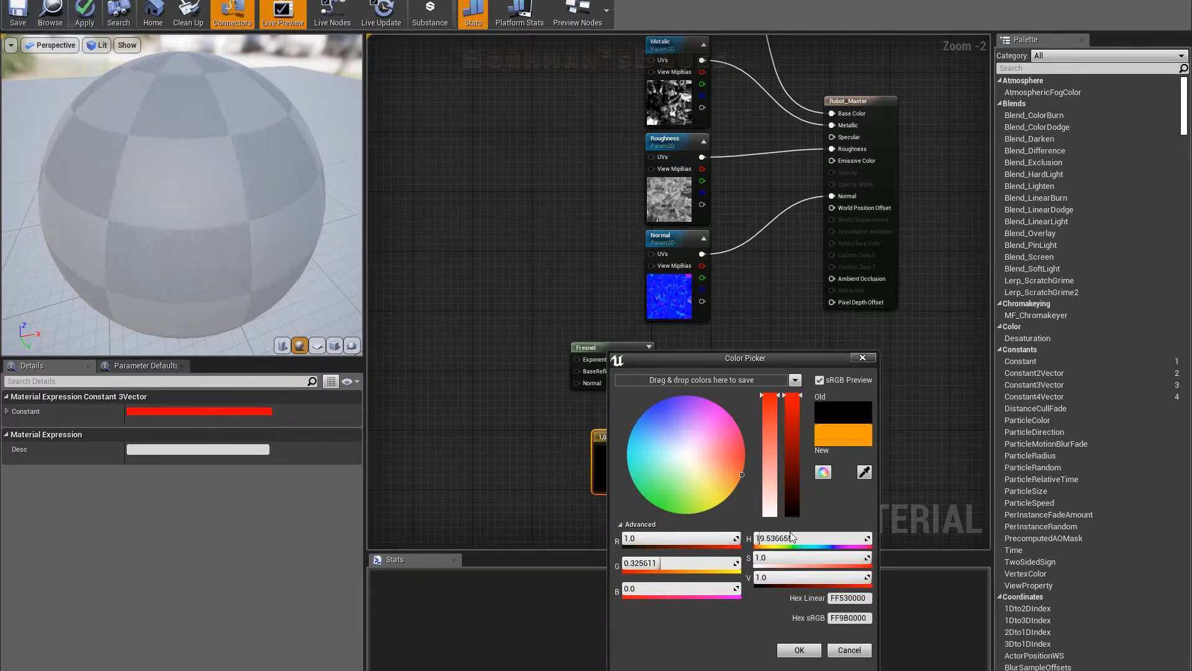
pyautogui.click(799, 650)
pyautogui.moveTo(748, 475); pyautogui.dragTo(693, 380, button='right')
pyautogui.click(709, 457)
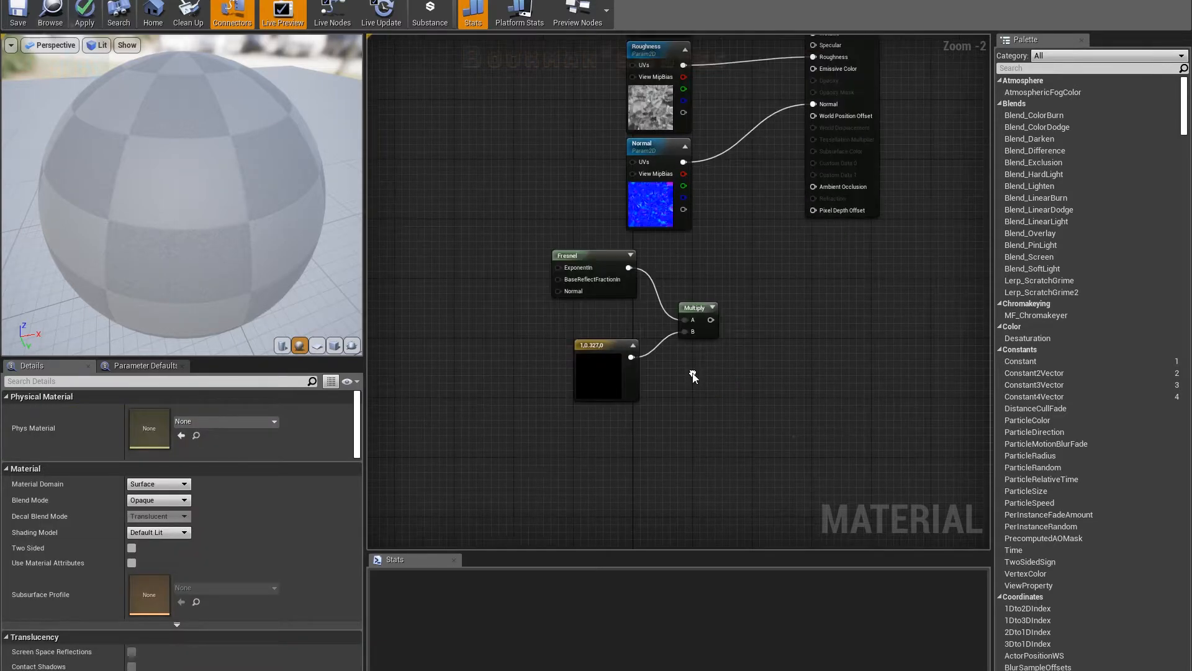
pyautogui.moveTo(614, 369); pyautogui.dragTo(606, 369)
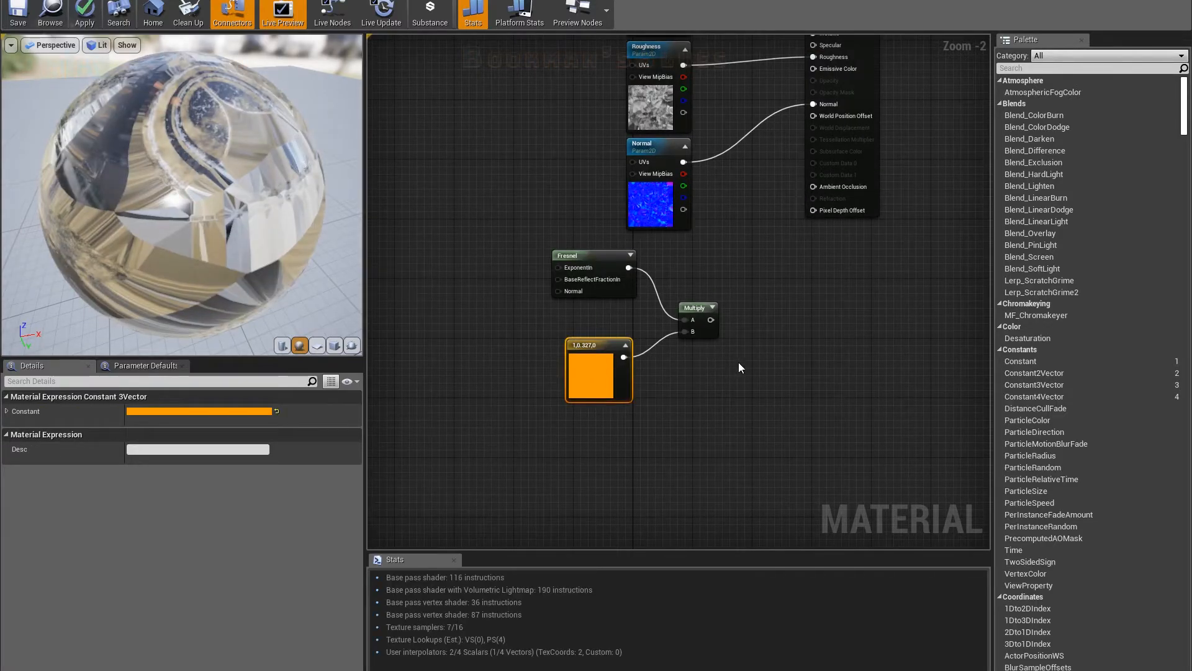
# - Place a single-value Constant node below the Multiply node and expand the orange Constant3Vector's R, G and B components
pyautogui.press('1')
pyautogui.click(730, 382)
pyautogui.moveTo(740, 385); pyautogui.dragTo(687, 397)
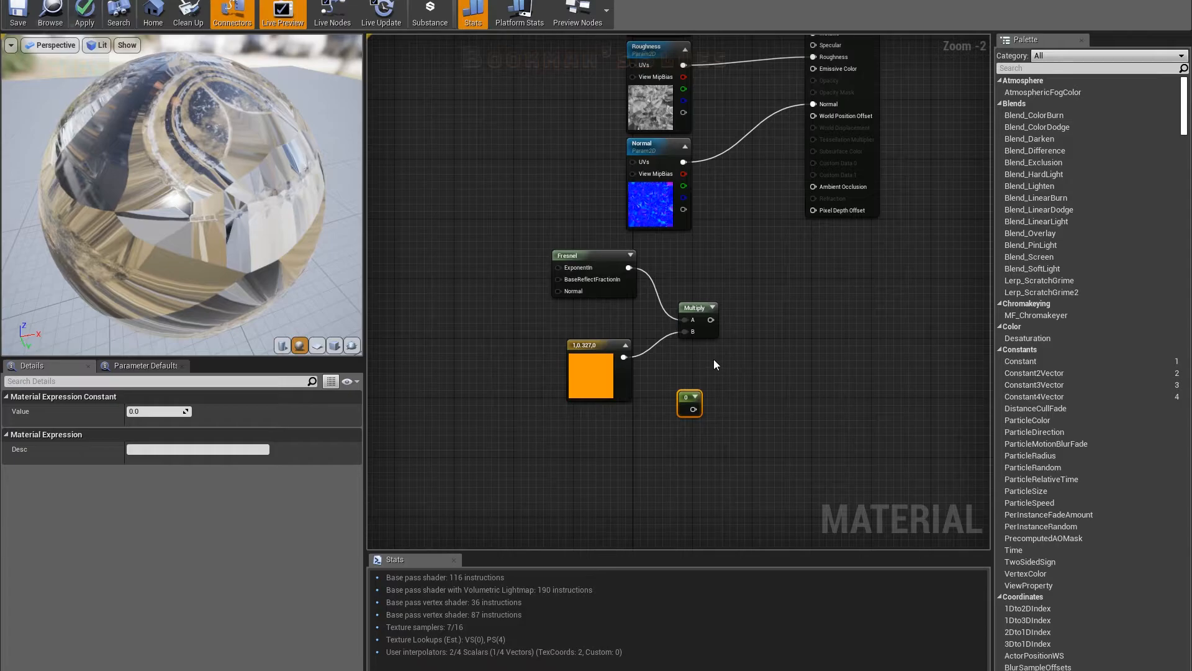
pyautogui.click(593, 368)
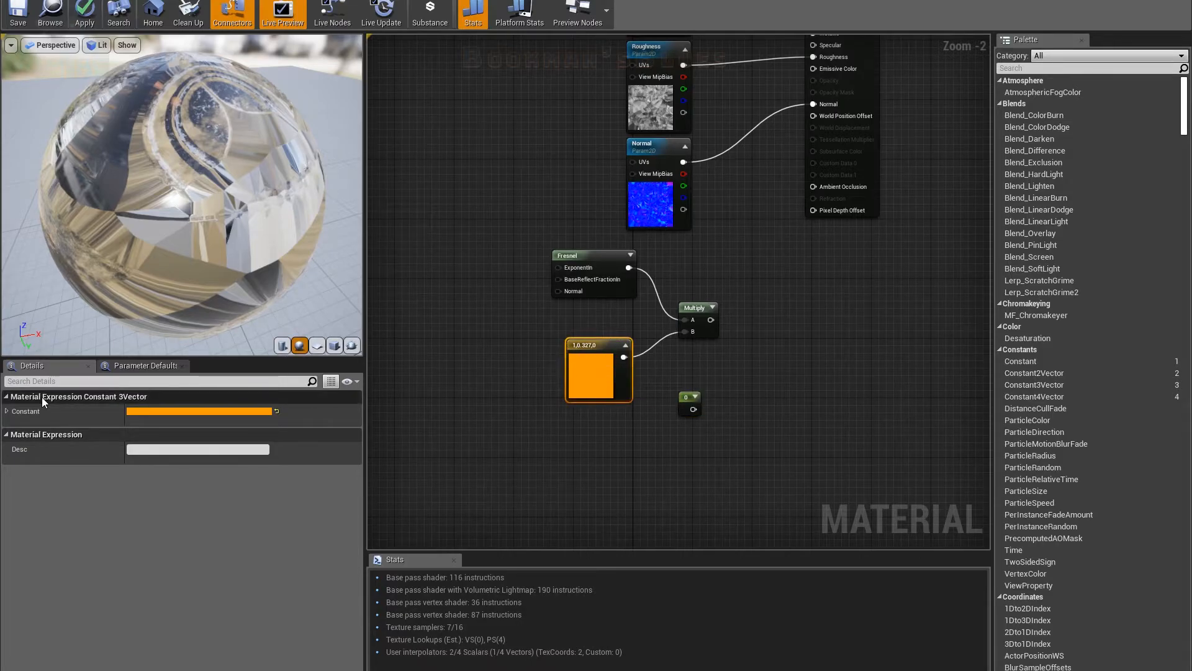
pyautogui.click(7, 411)
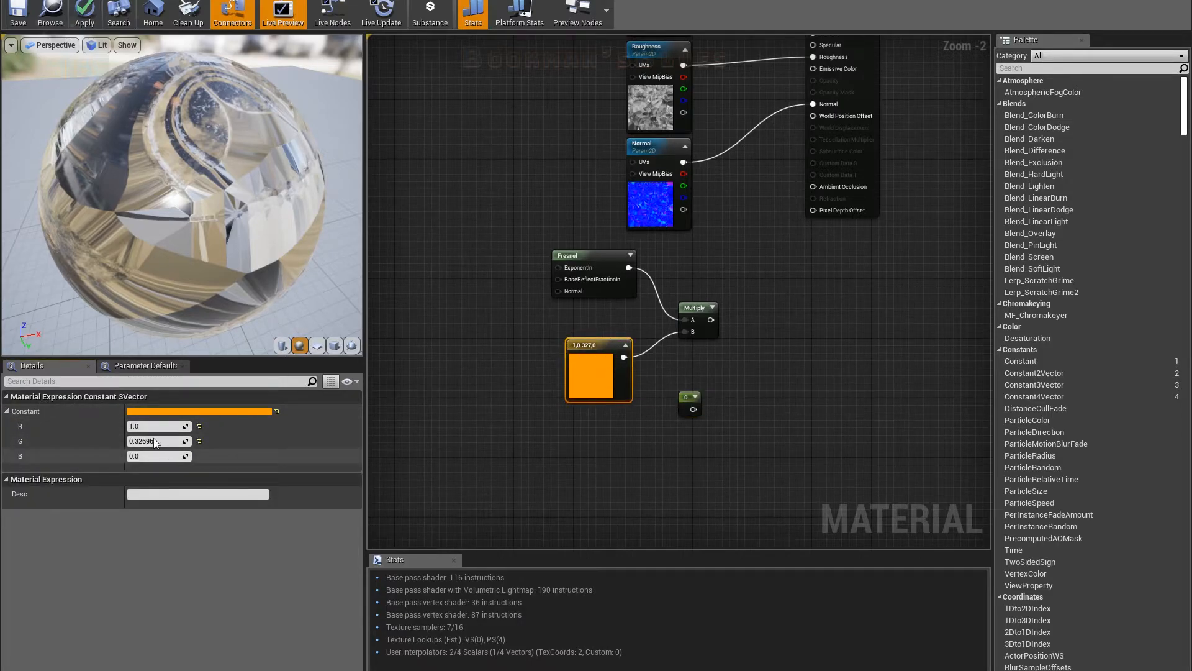
pyautogui.click(750, 349)
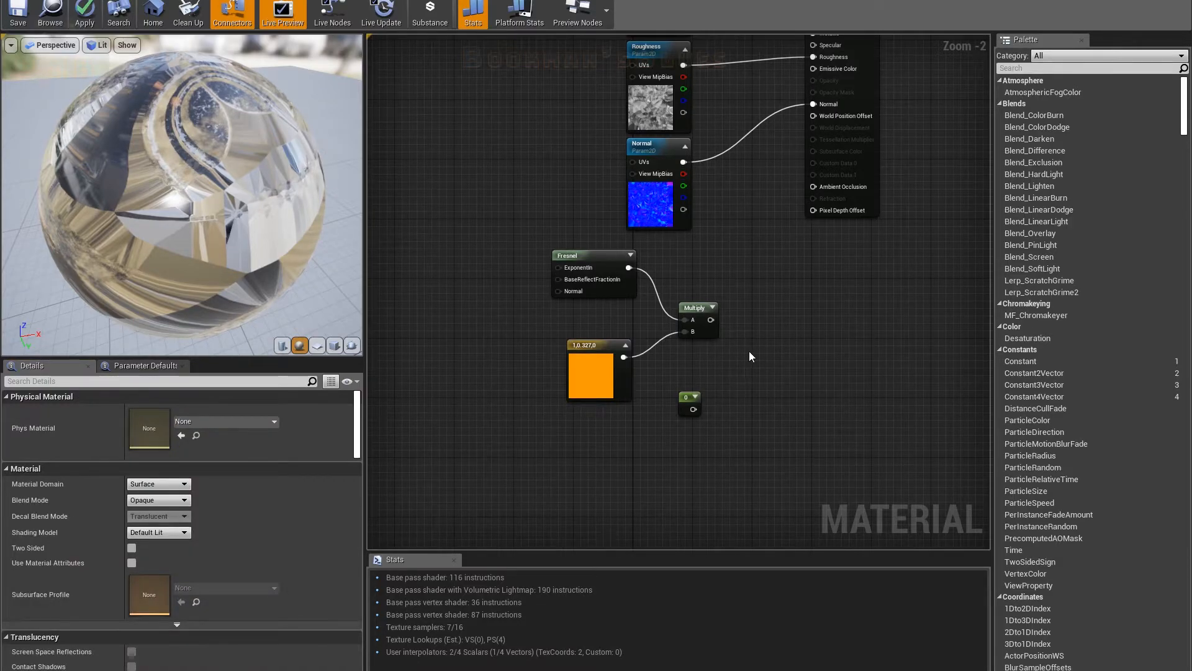
# - Add a second Multiply node with the first Multiply's output in A and the lower Constant in B, and set that Constant to 1
pyautogui.click(749, 351)
pyautogui.moveTo(711, 320); pyautogui.dragTo(755, 371)
pyautogui.moveTo(693, 409); pyautogui.dragTo(756, 381)
pyautogui.click(693, 399)
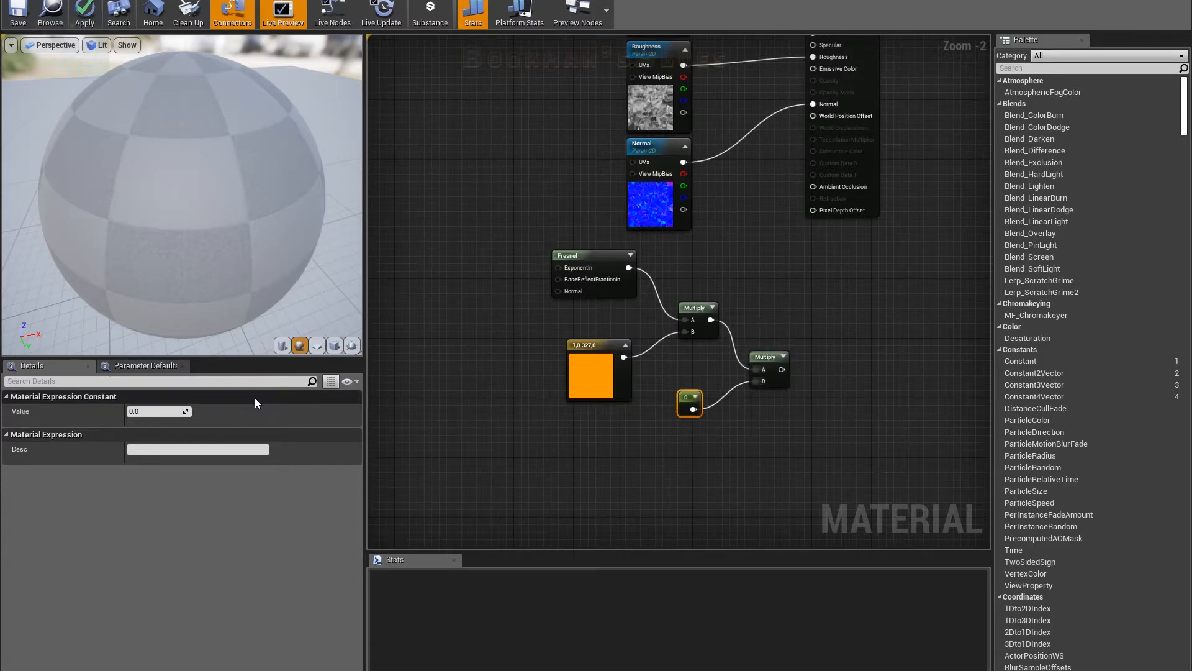
pyautogui.click(155, 411)
pyautogui.write('1')
pyautogui.press('Tab')
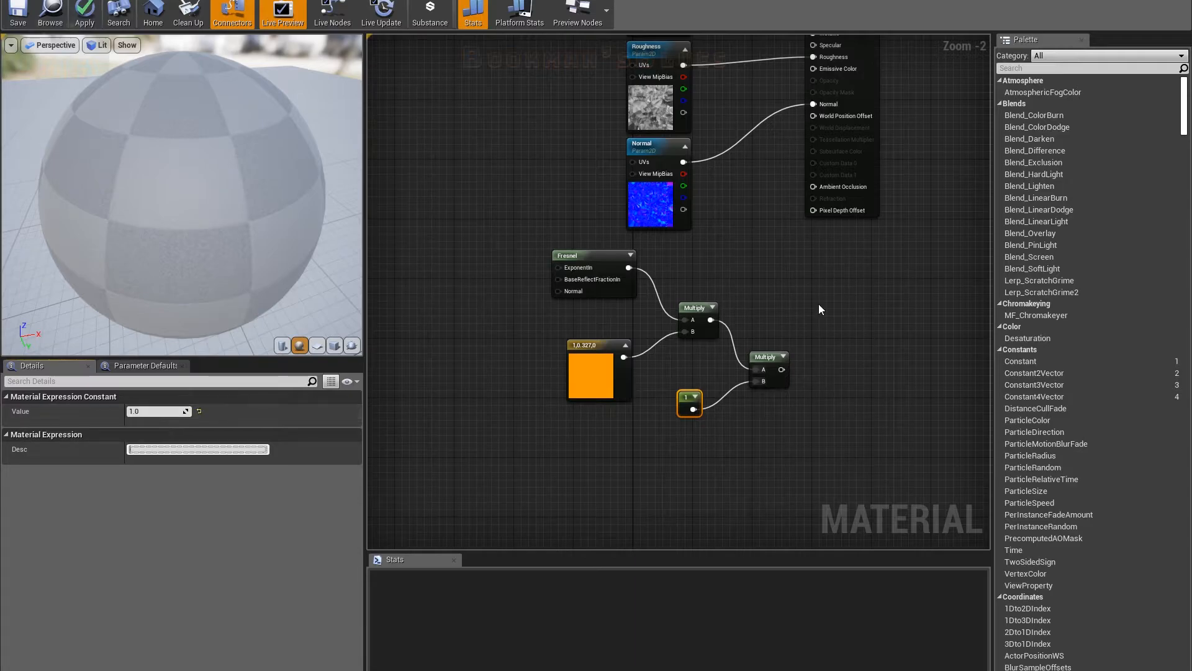
# - Connect the second Multiply's output to the Emissive Color input of Robot_Master and inspect the glow on the preview sphere
pyautogui.moveTo(818, 308); pyautogui.dragTo(781, 384, button='right')
pyautogui.moveTo(744, 446); pyautogui.dragTo(776, 144)
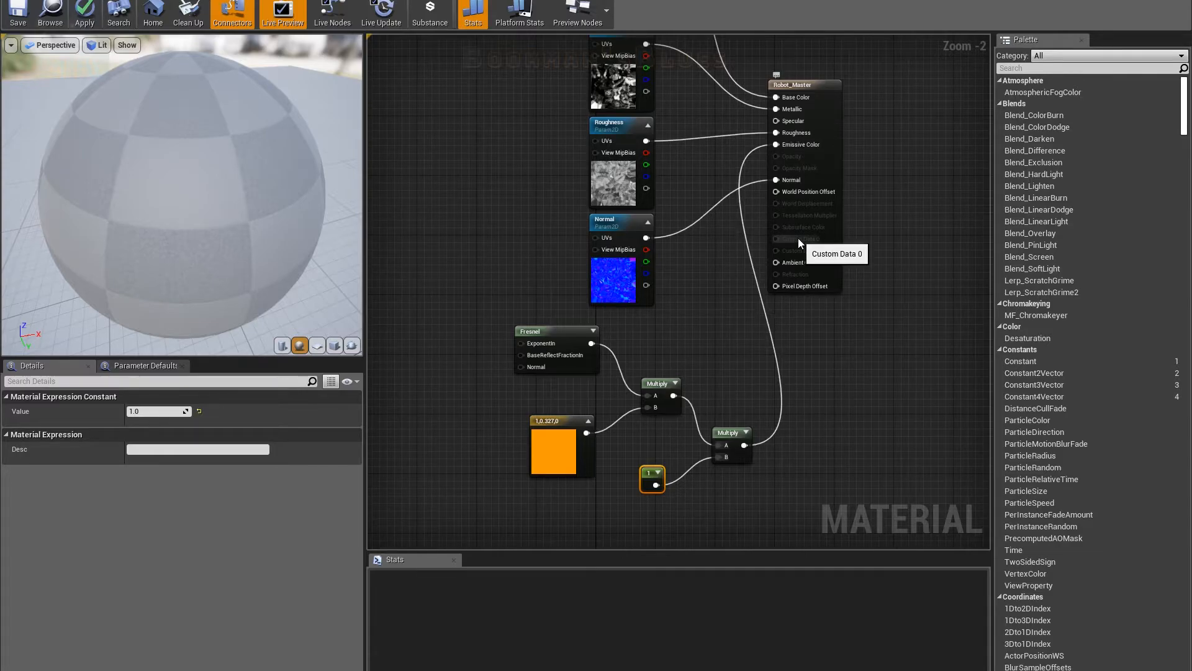
pyautogui.moveTo(666, 357); pyautogui.dragTo(694, 355, button='right')
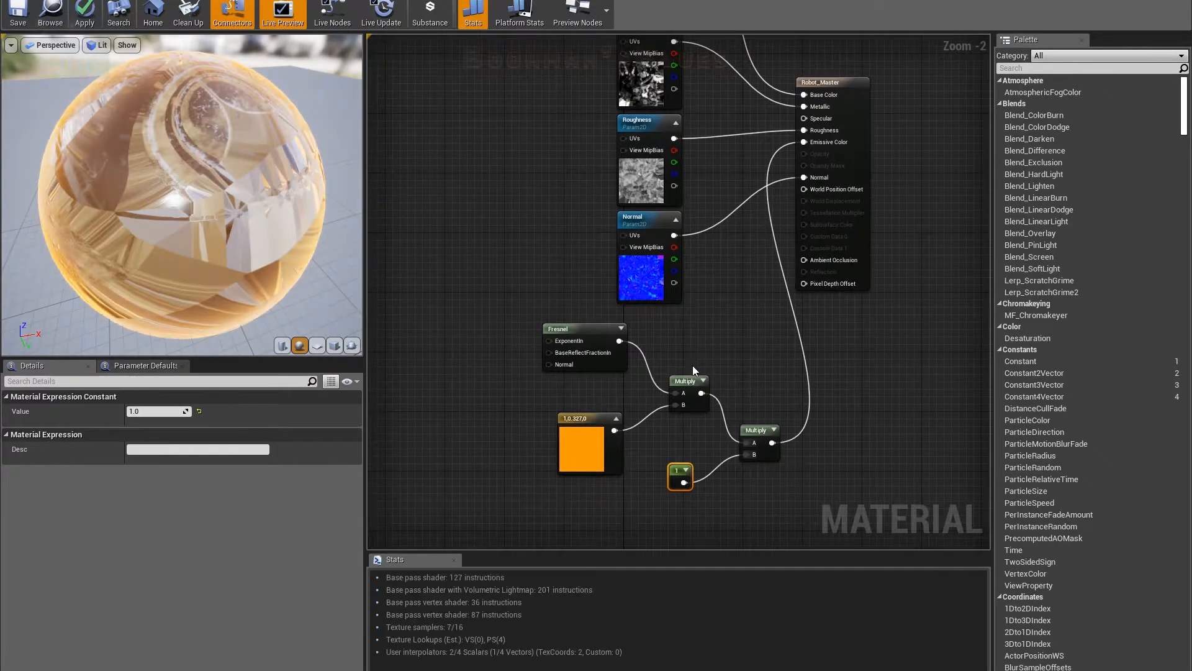
pyautogui.moveTo(242, 133); pyautogui.dragTo(242, 133)
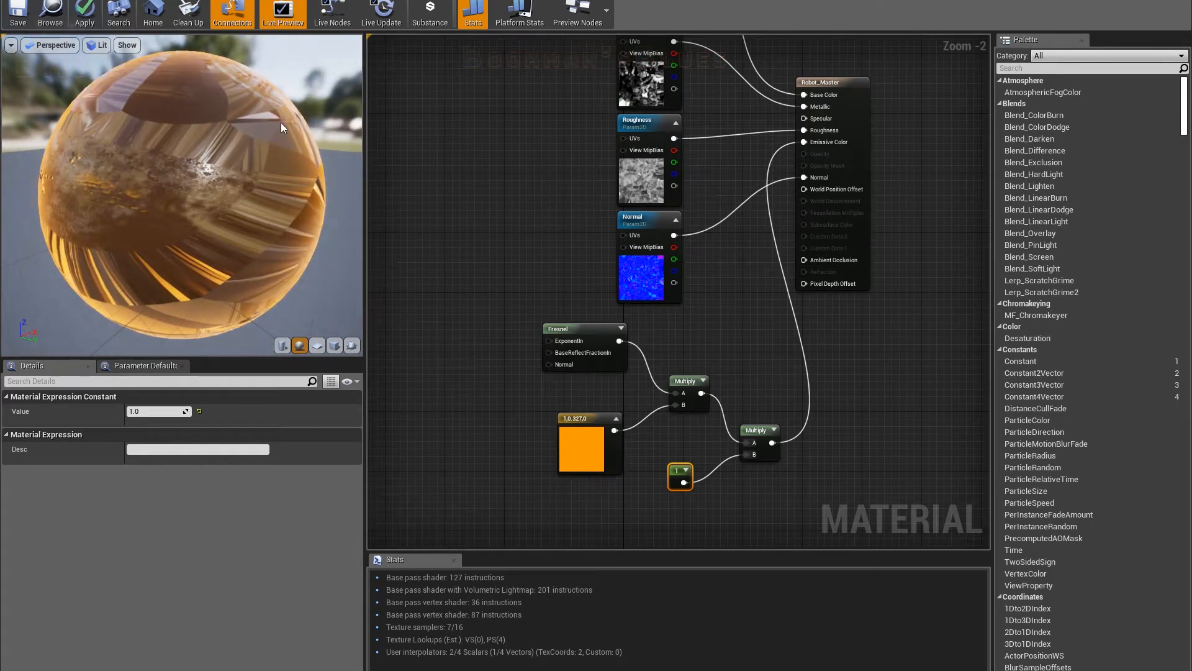
pyautogui.moveTo(279, 163); pyautogui.dragTo(278, 163, button='right')
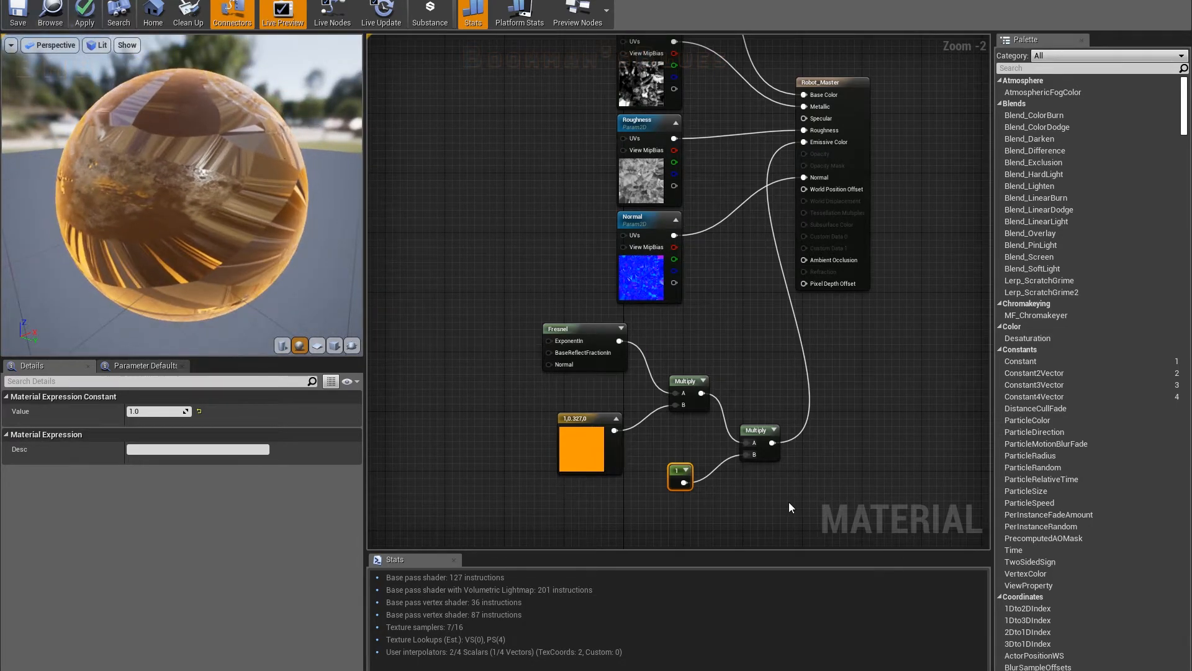
# - Preview only the second Multiply node's result on the preview sphere
pyautogui.click(760, 430)
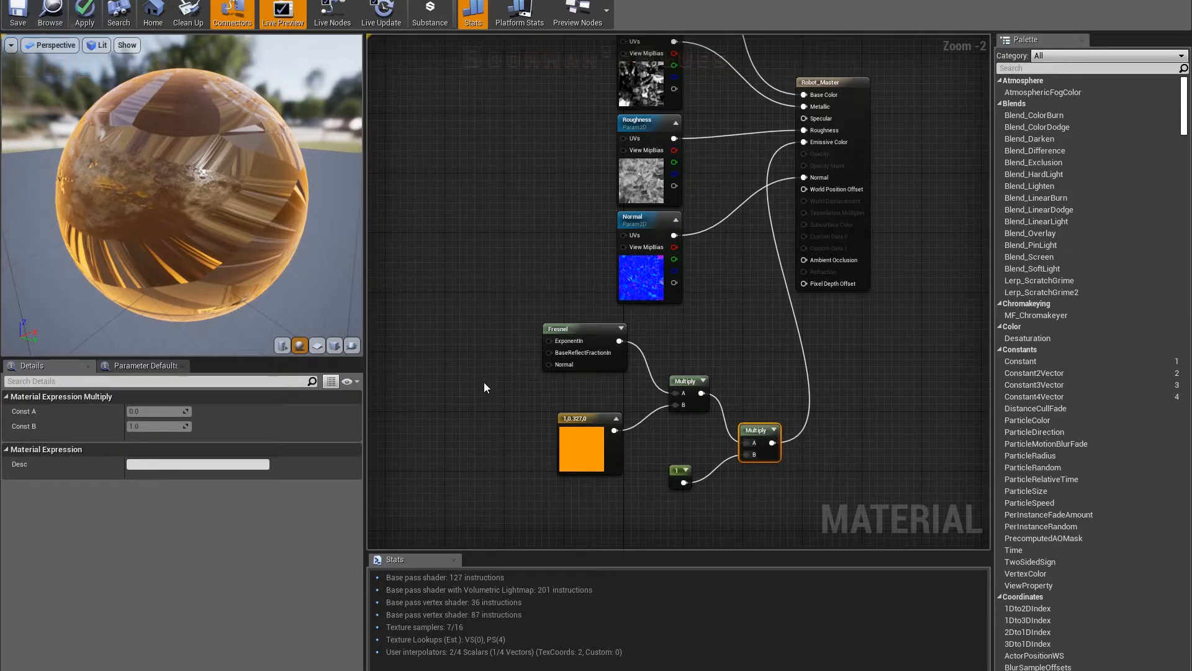
pyautogui.rightClick(753, 433)
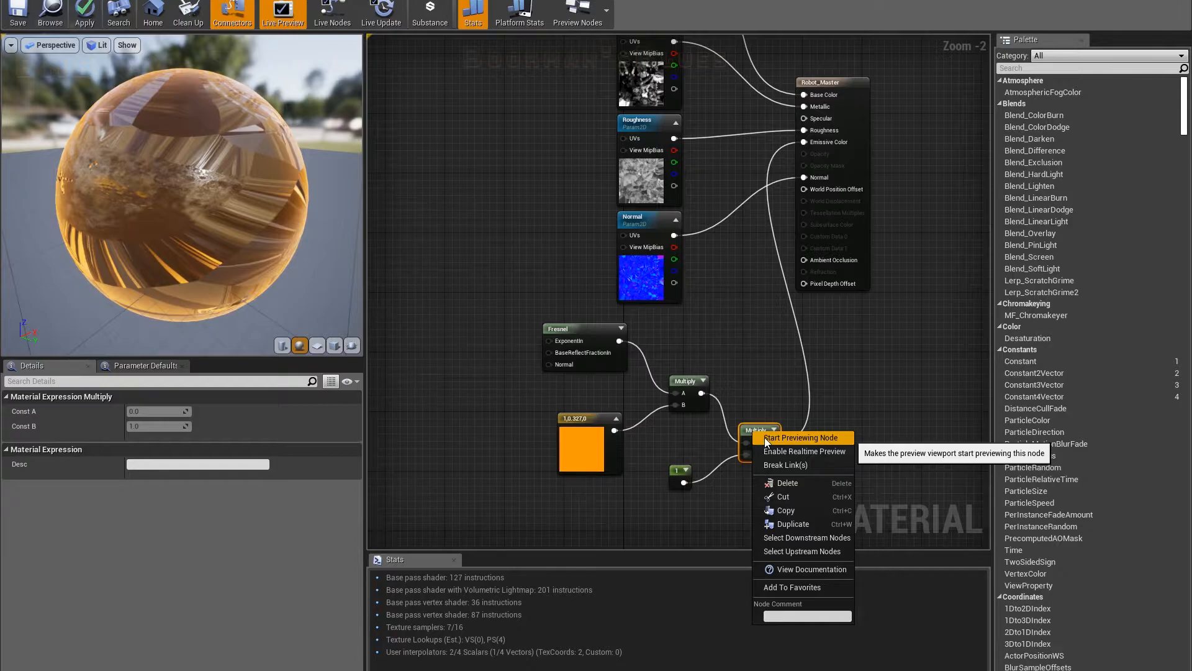
pyautogui.click(765, 437)
pyautogui.moveTo(346, 211); pyautogui.dragTo(326, 264)
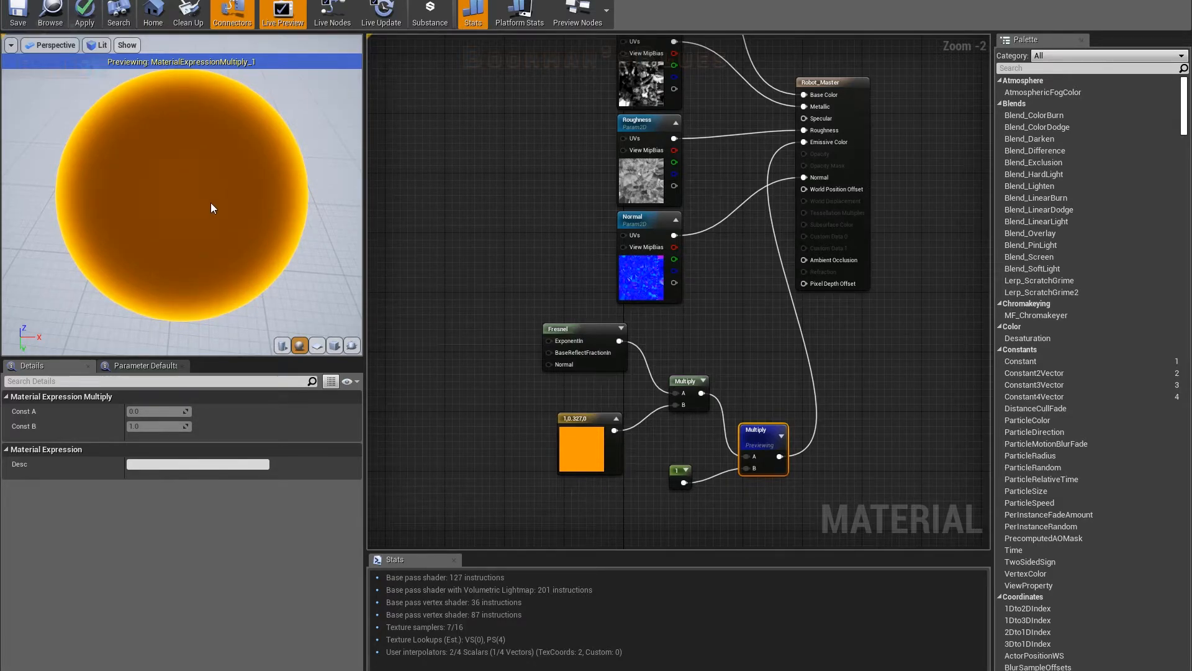
# - Set the Fresnel node's Base Reflect Fraction to 0.0 and check the effect on the preview sphere
pyautogui.click(577, 329)
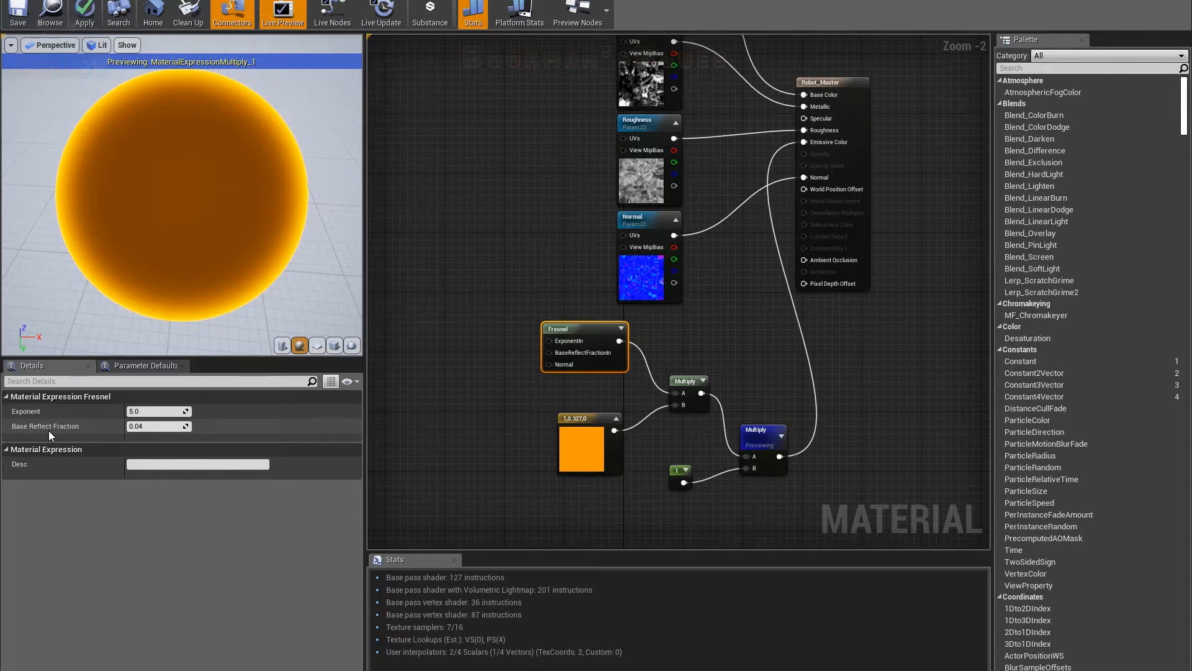
pyautogui.moveTo(137, 426); pyautogui.dragTo(235, 501)
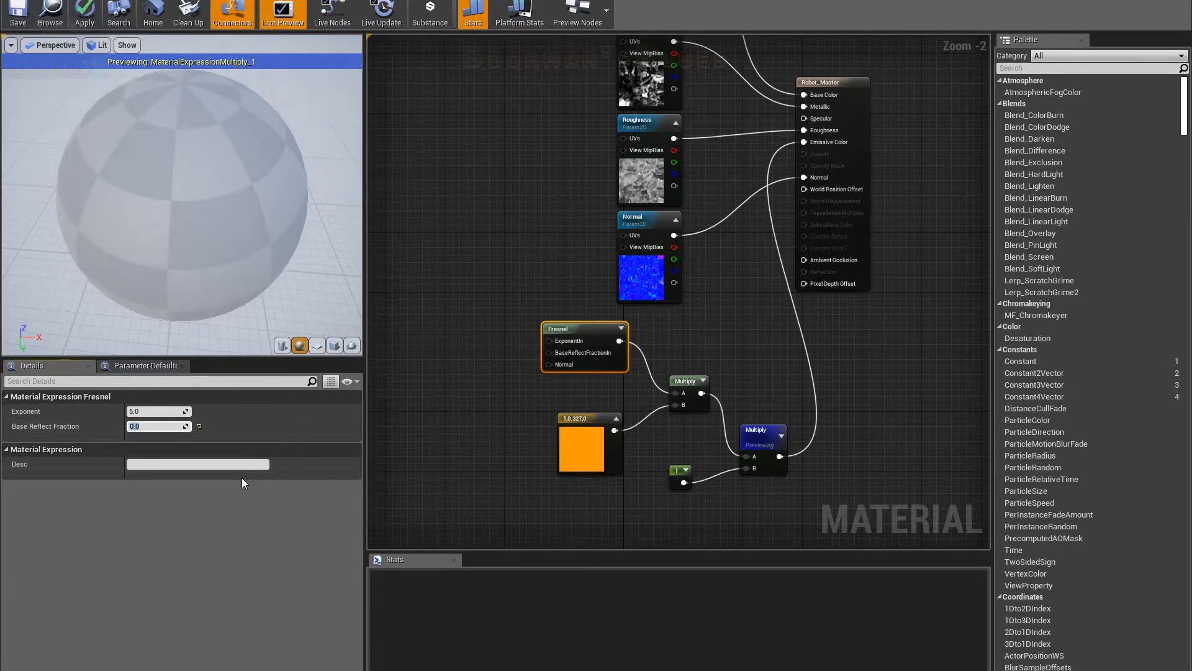
pyautogui.moveTo(110, 178); pyautogui.dragTo(184, 201)
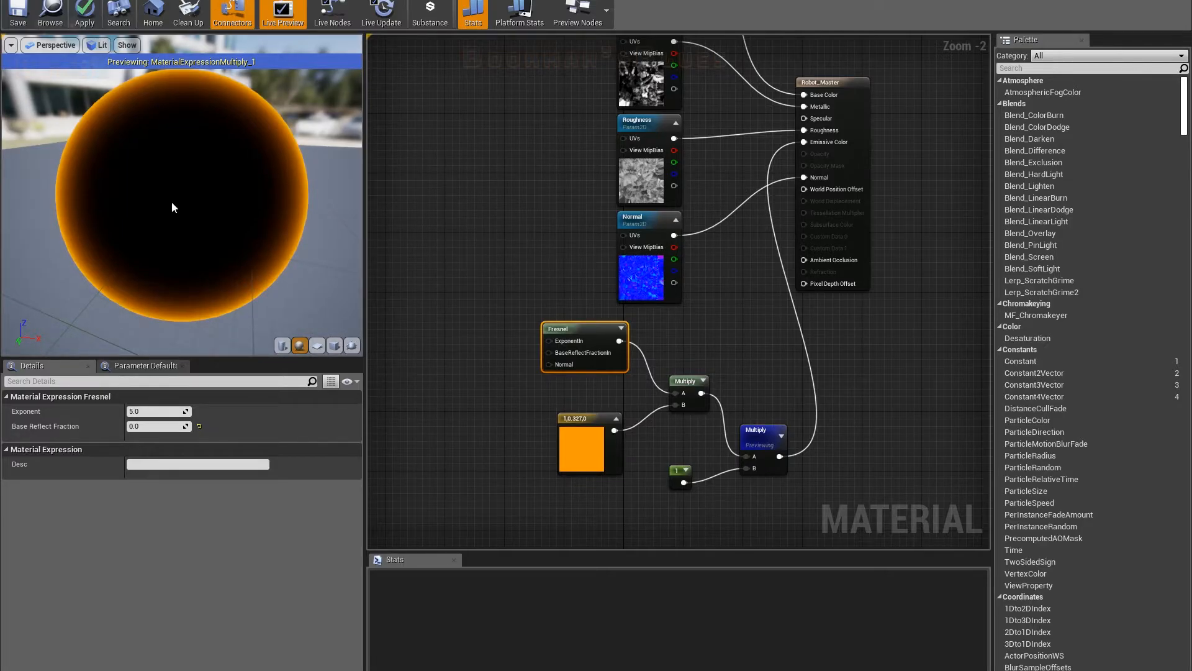
pyautogui.click(427, 349)
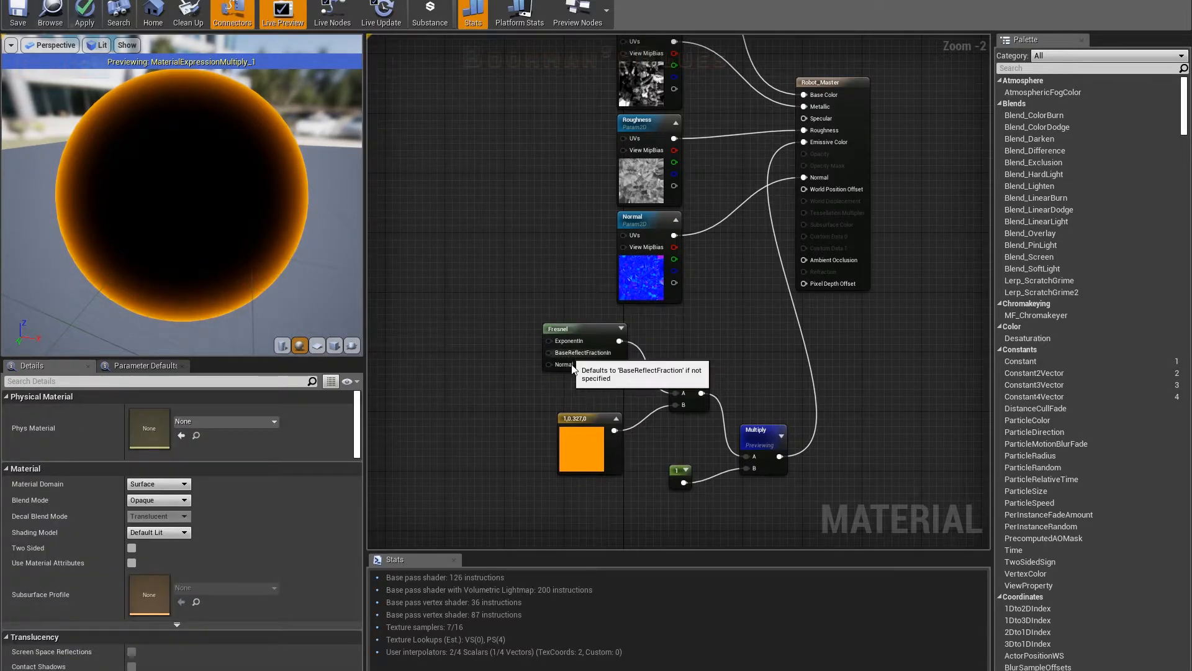
# - Add two Constant nodes beside the Fresnel node and connect them to ExponentIn and BaseReflectFractionIn
pyautogui.click(584, 341)
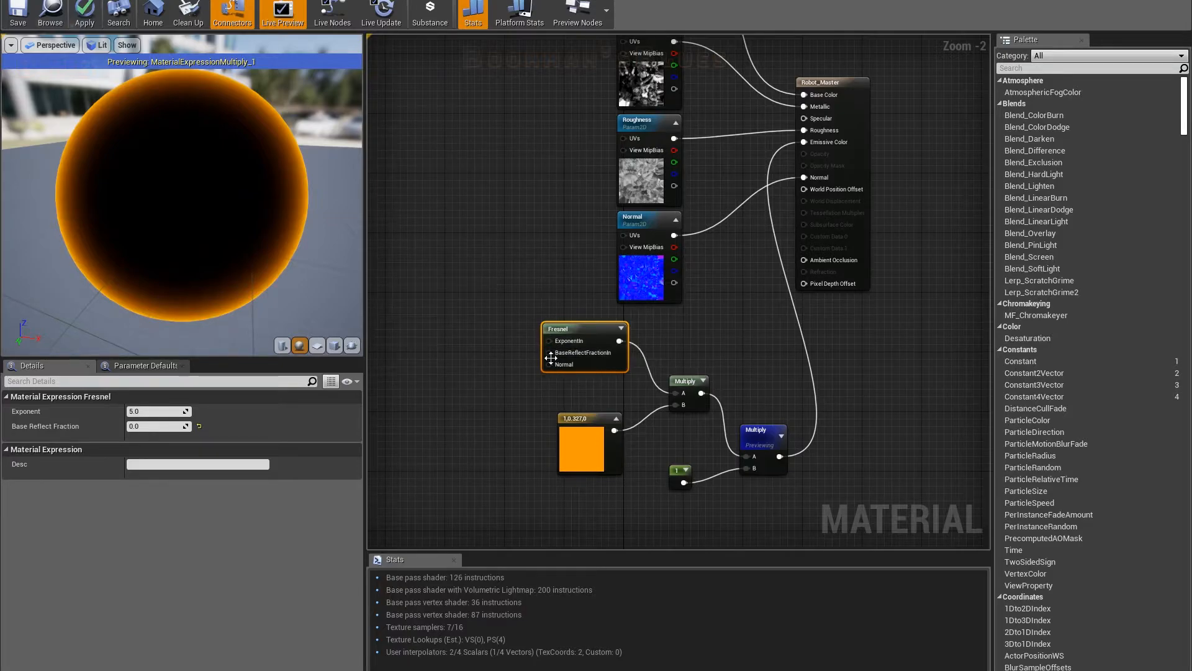
pyautogui.click(473, 325)
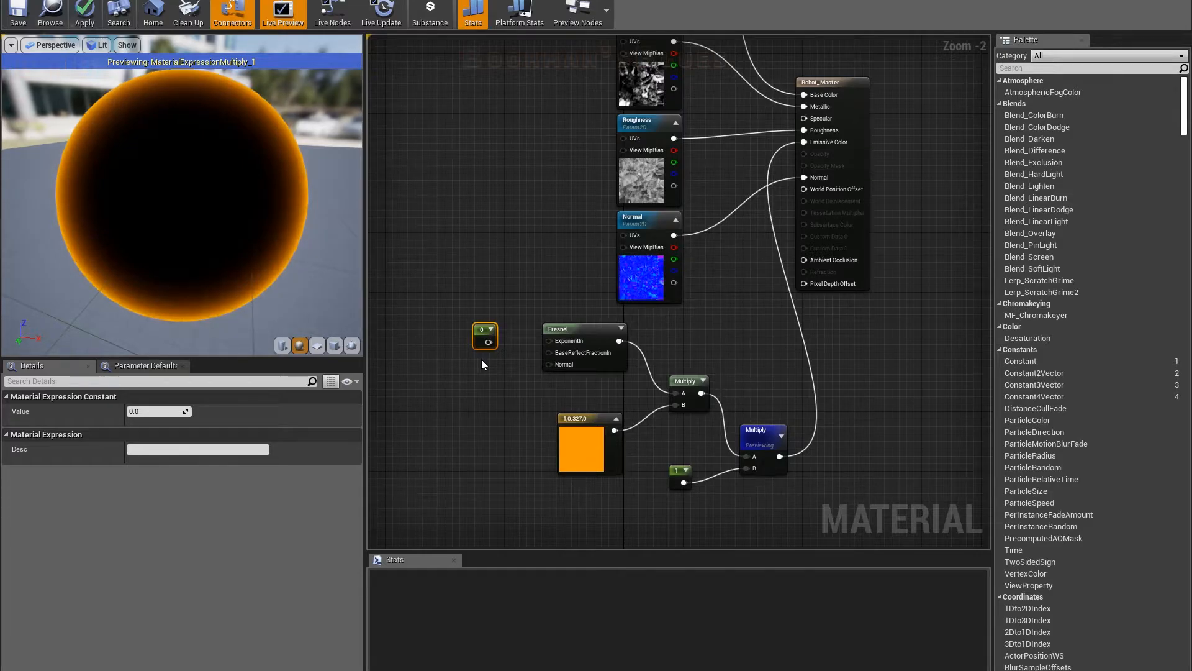
pyautogui.click(482, 361)
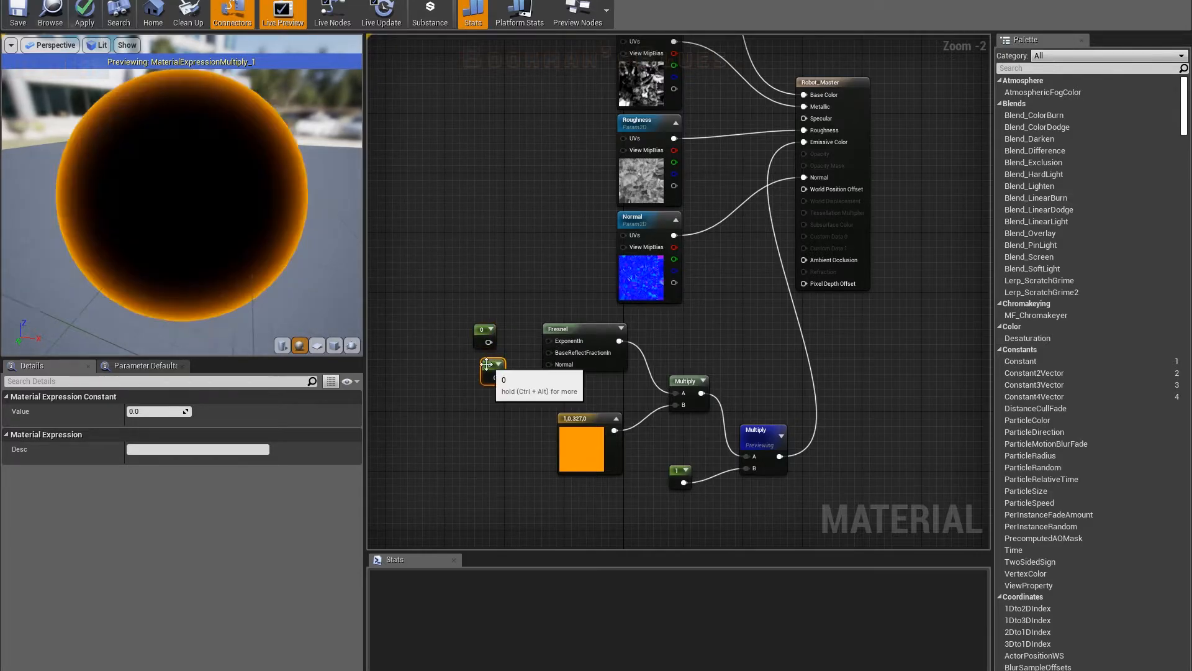
pyautogui.moveTo(486, 364); pyautogui.dragTo(549, 341)
pyautogui.moveTo(487, 378); pyautogui.dragTo(551, 352)
# - Set the Constant feeding ExponentIn to 5 and move the BaseReflectFractionIn Constant slightly closer beneath it
pyautogui.click(496, 341)
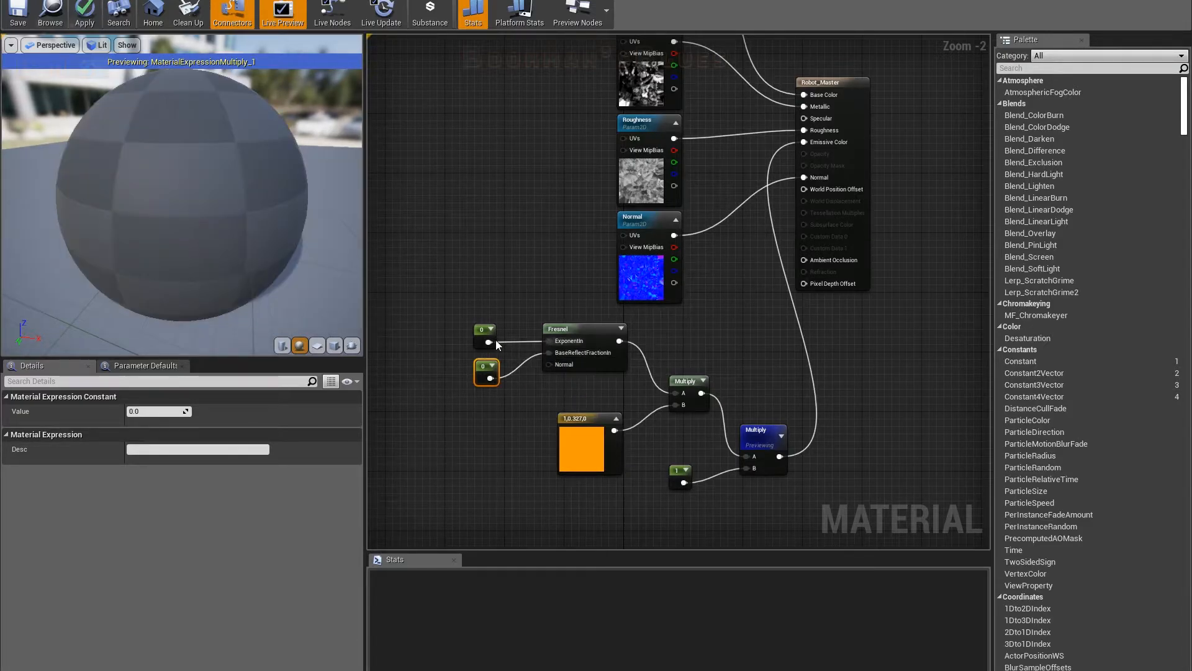
pyautogui.click(154, 411)
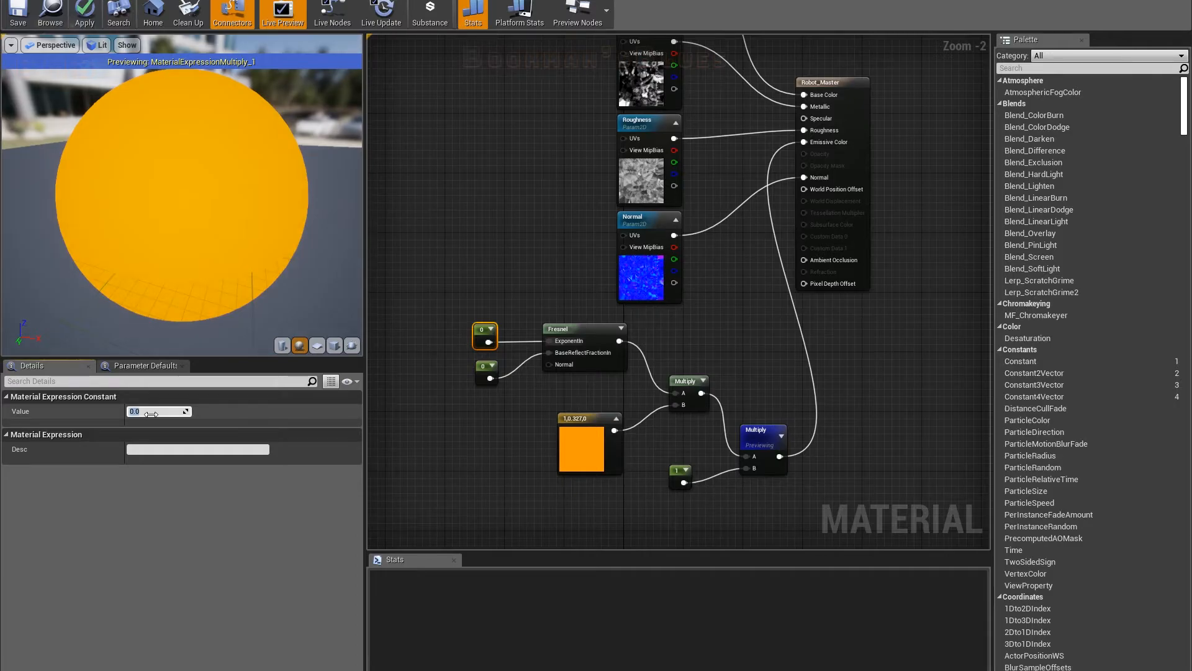
pyautogui.write('5')
pyautogui.press('Tab')
pyautogui.click(487, 373)
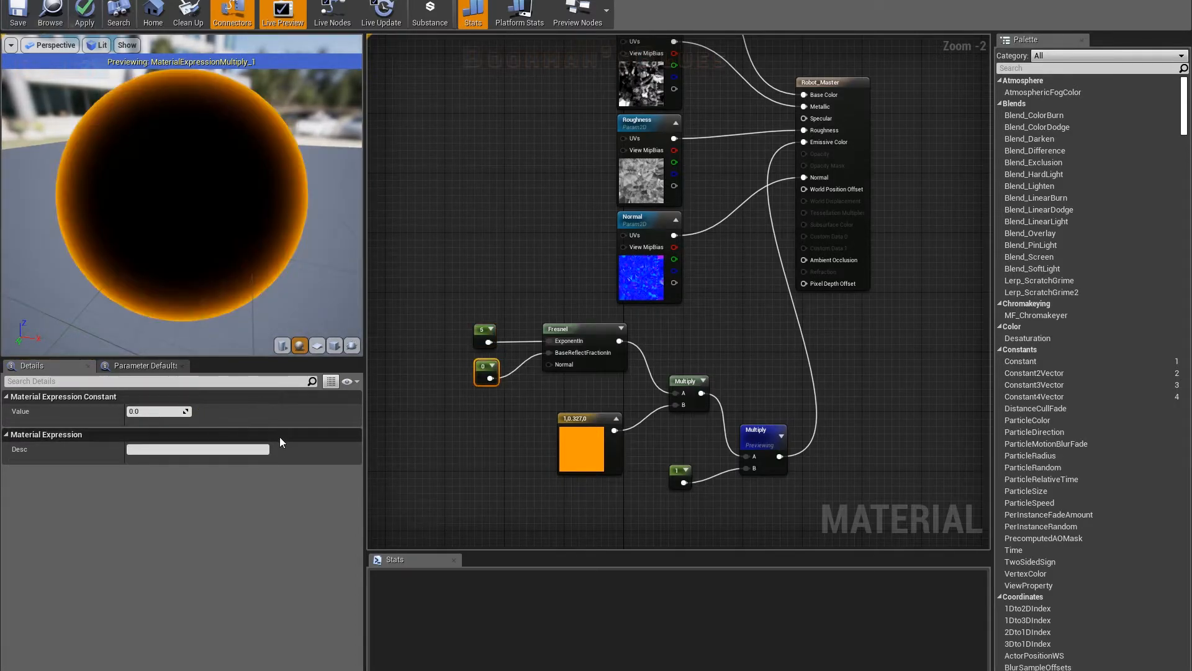
pyautogui.moveTo(477, 366); pyautogui.dragTo(477, 359)
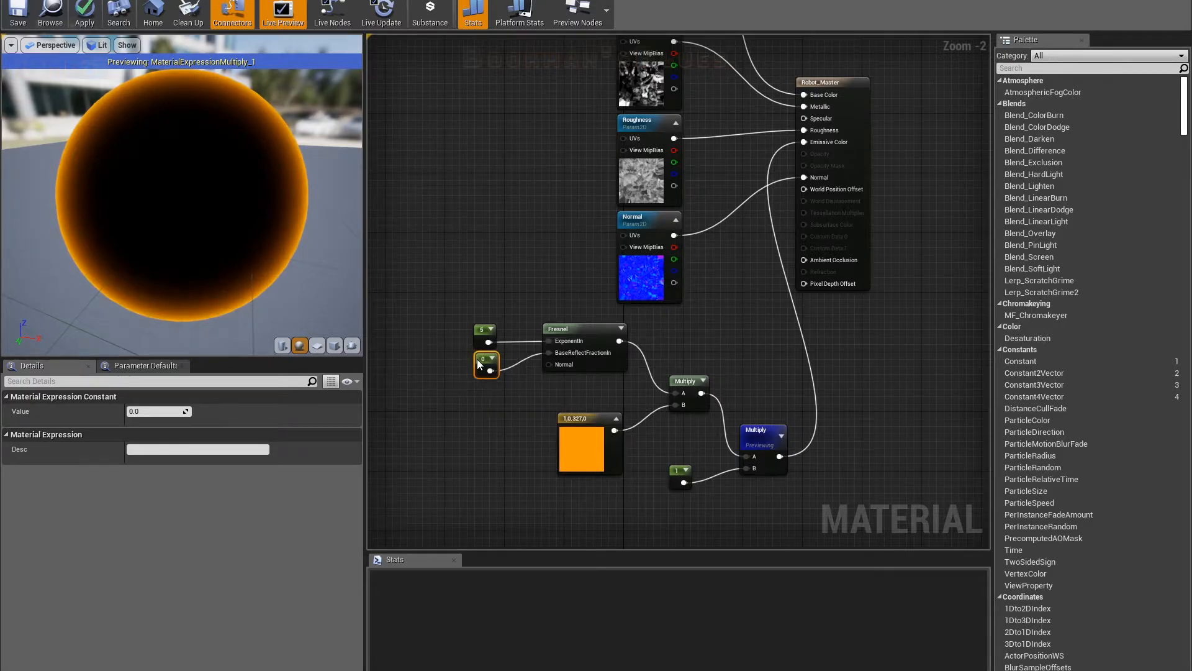
pyautogui.click(497, 402)
# - Convert both Fresnel input Constants, the orange Constant3Vector and the second Multiply's Constant to parameters
pyautogui.moveTo(438, 263); pyautogui.dragTo(486, 410)
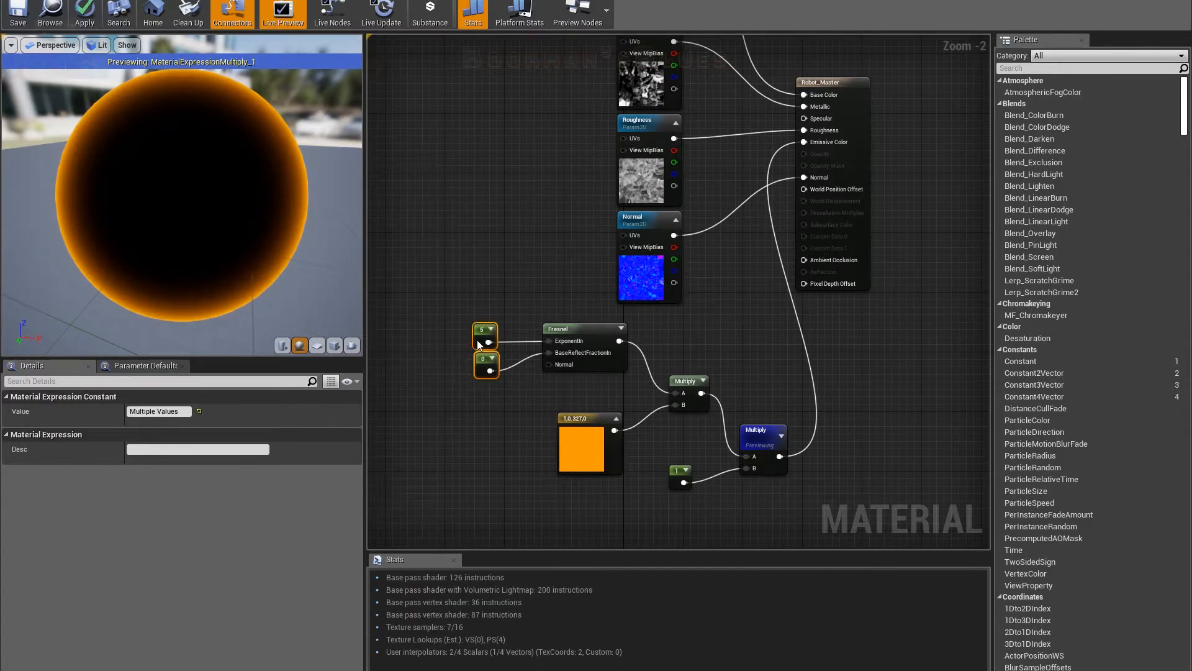
pyautogui.rightClick(478, 338)
pyautogui.click(486, 343)
pyautogui.click(578, 450)
pyautogui.rightClick(578, 446)
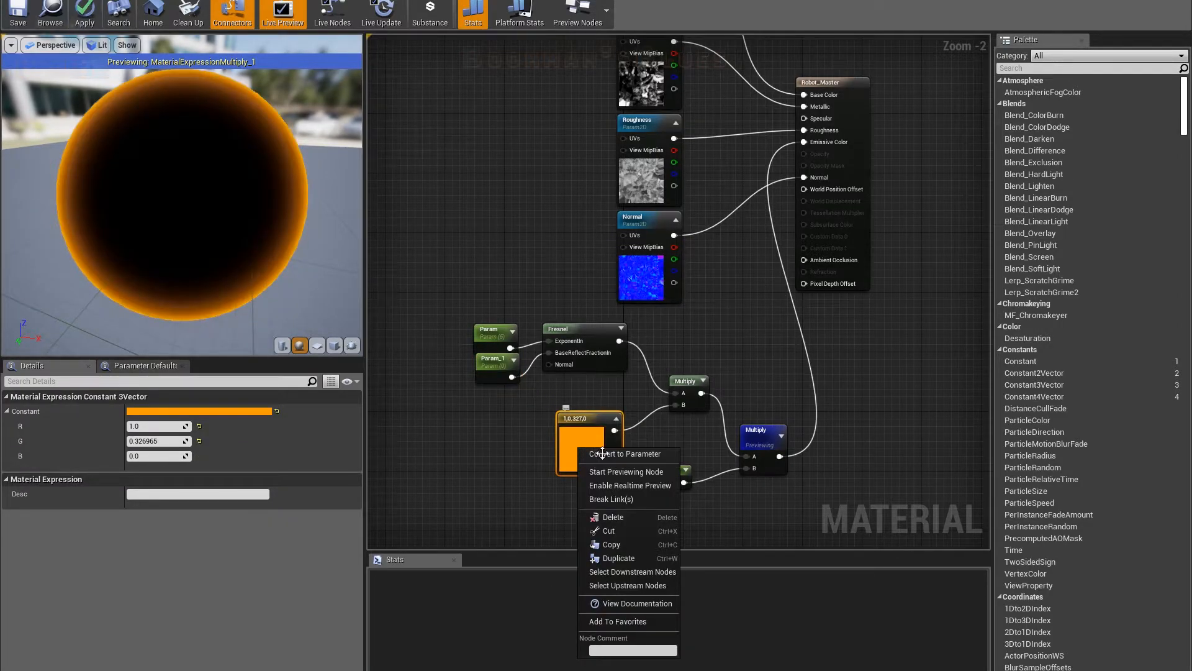
pyautogui.click(602, 459)
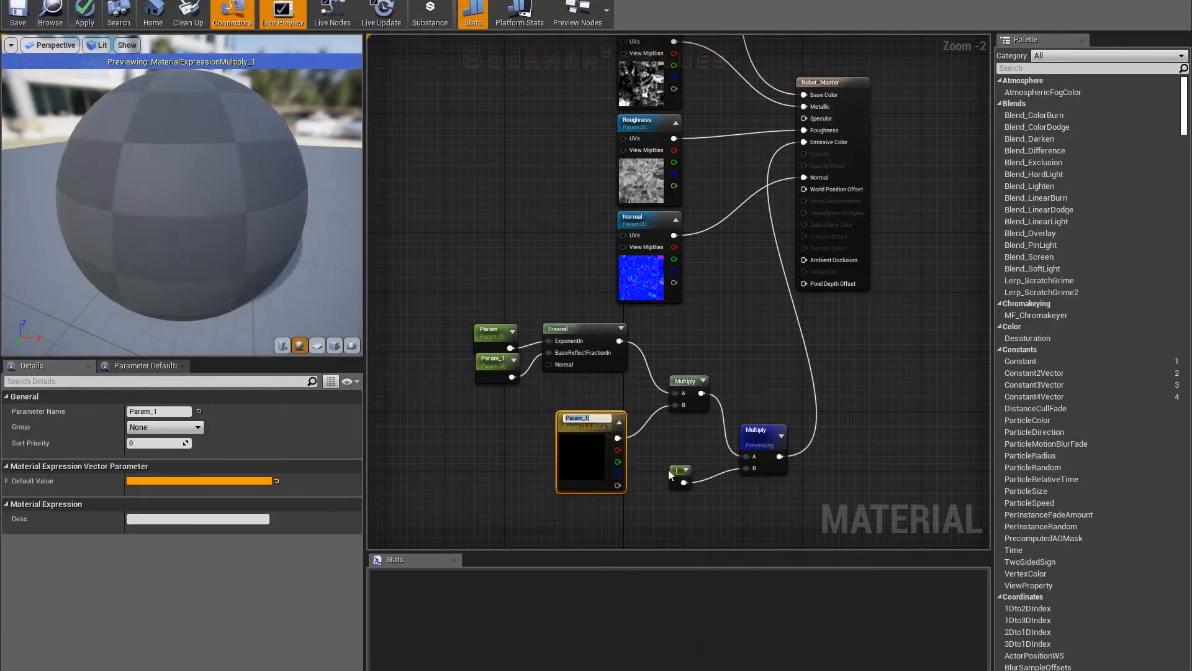
pyautogui.click(673, 470)
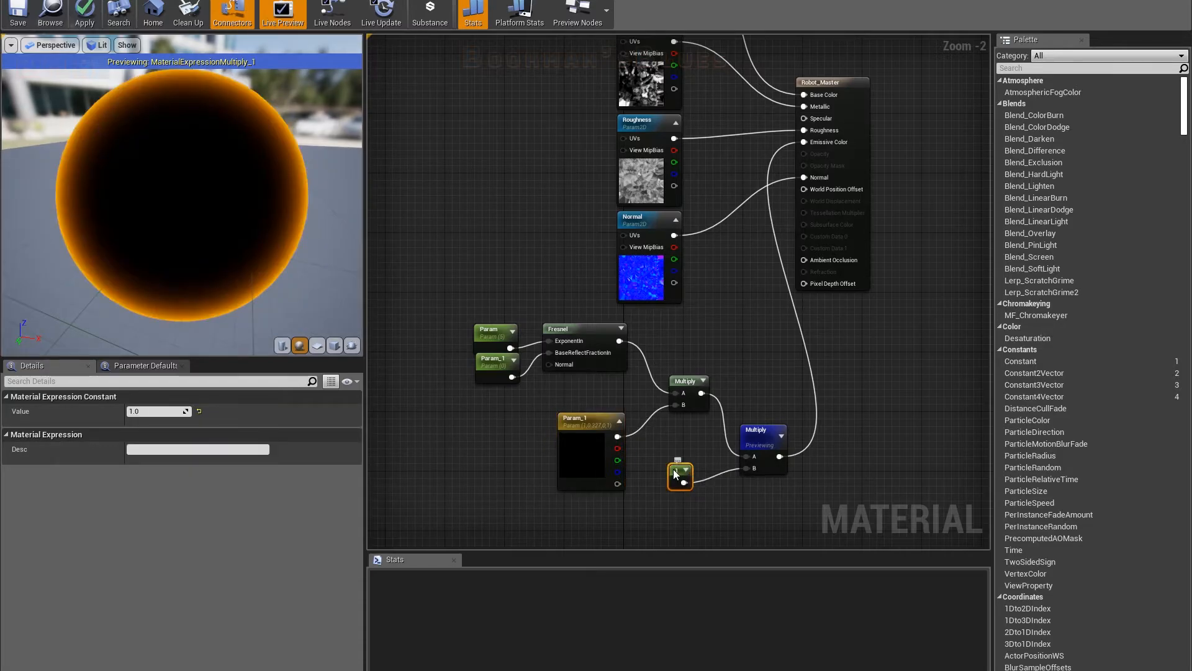
pyautogui.click(683, 474)
# - Name the ExponentIn parameter Expo and assign it to a new group called Fresnel
pyautogui.click(485, 329)
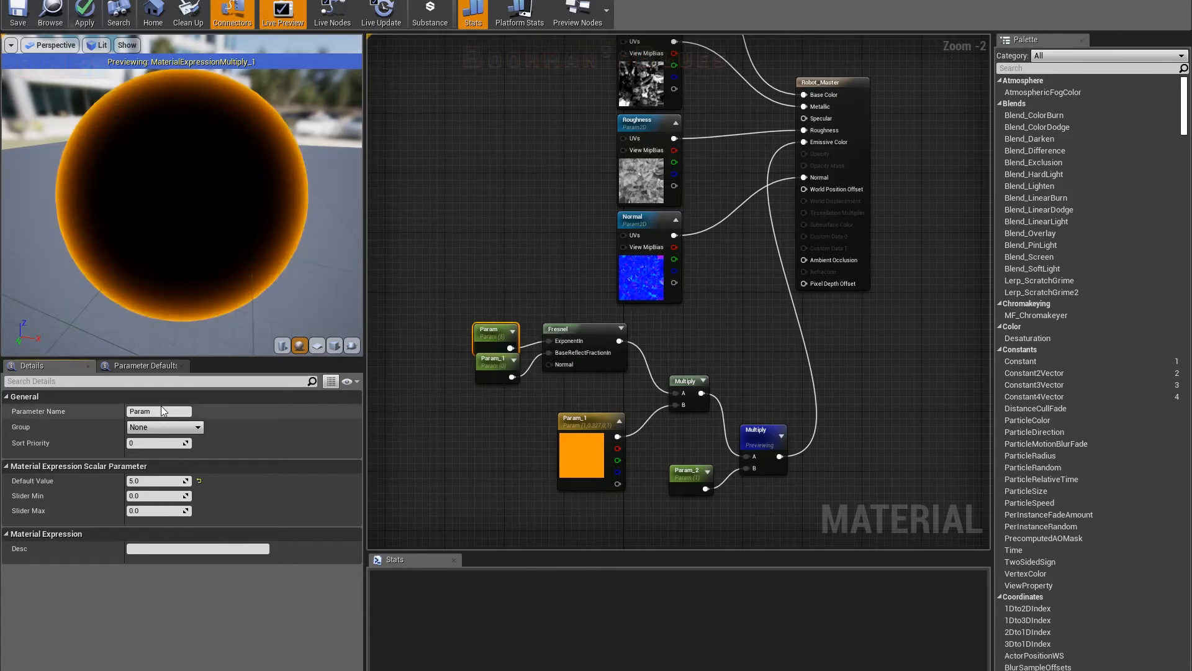
pyautogui.click(161, 411)
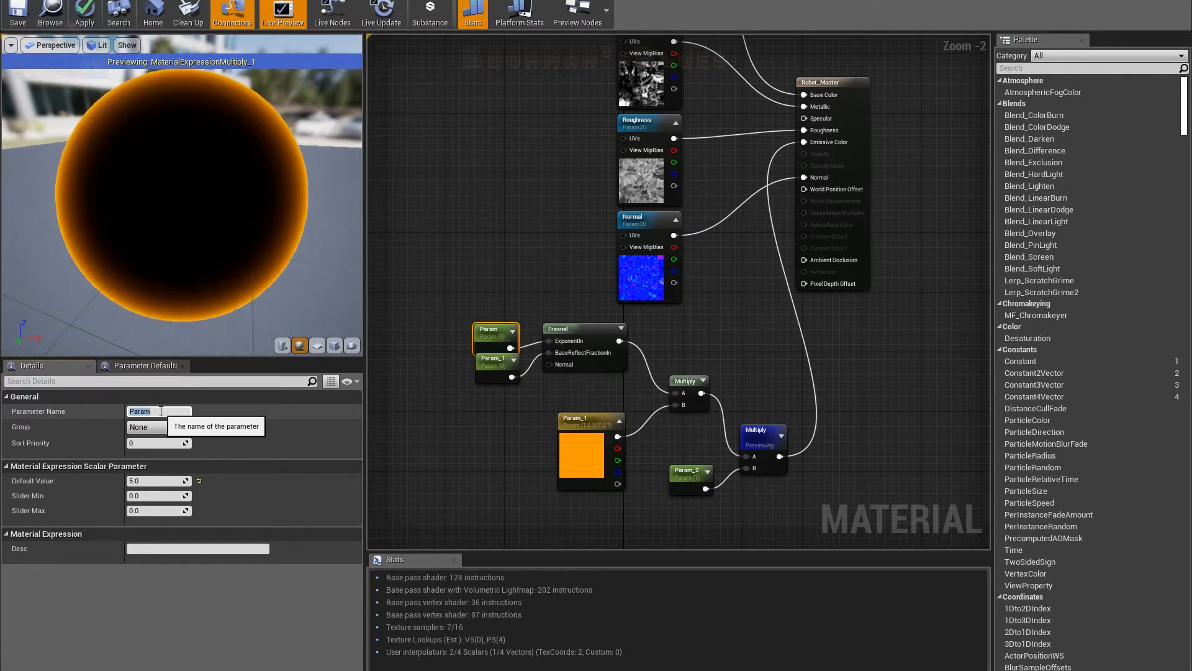
pyautogui.write('Expo')
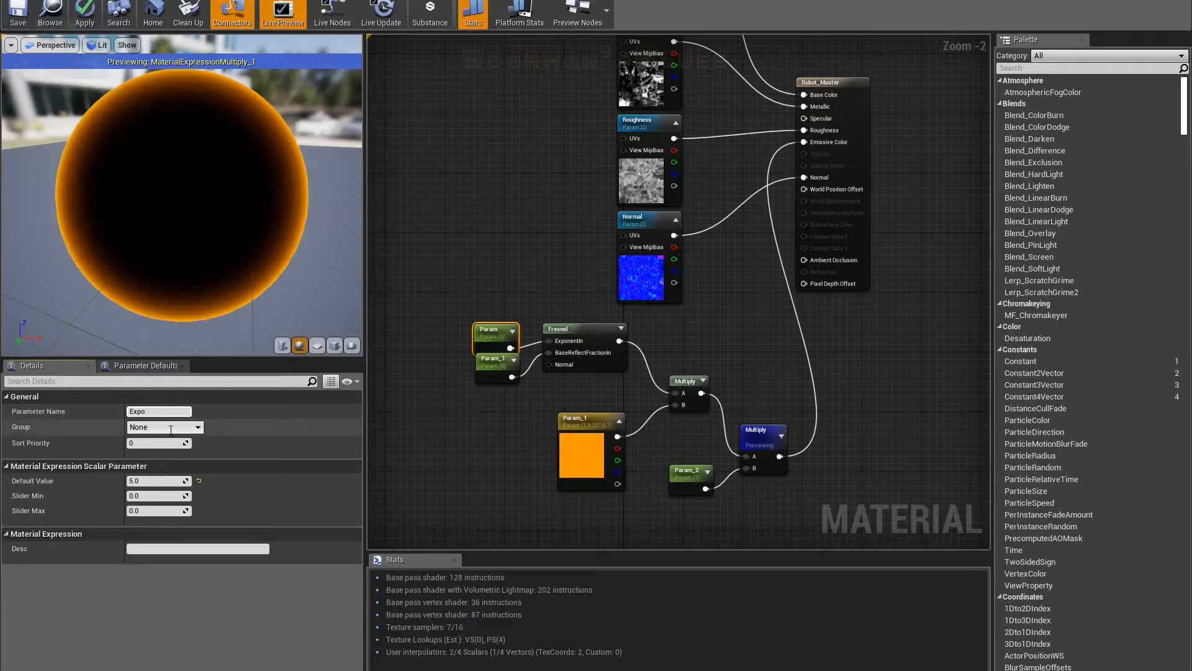
pyautogui.press('Return')
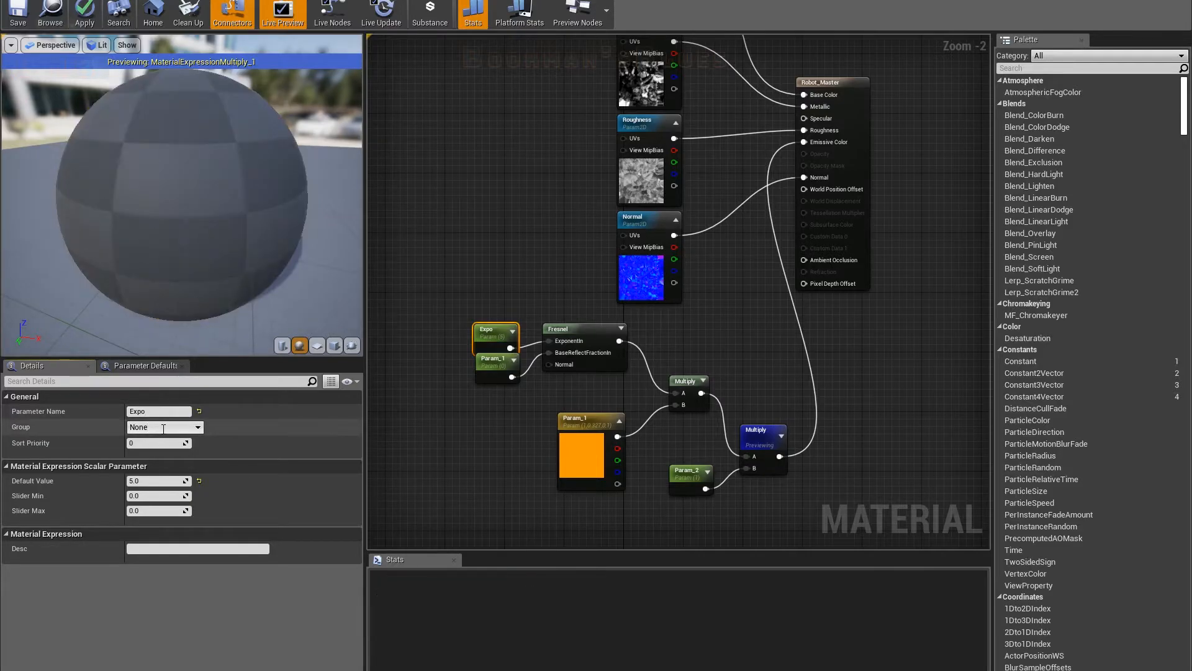
pyautogui.click(163, 427)
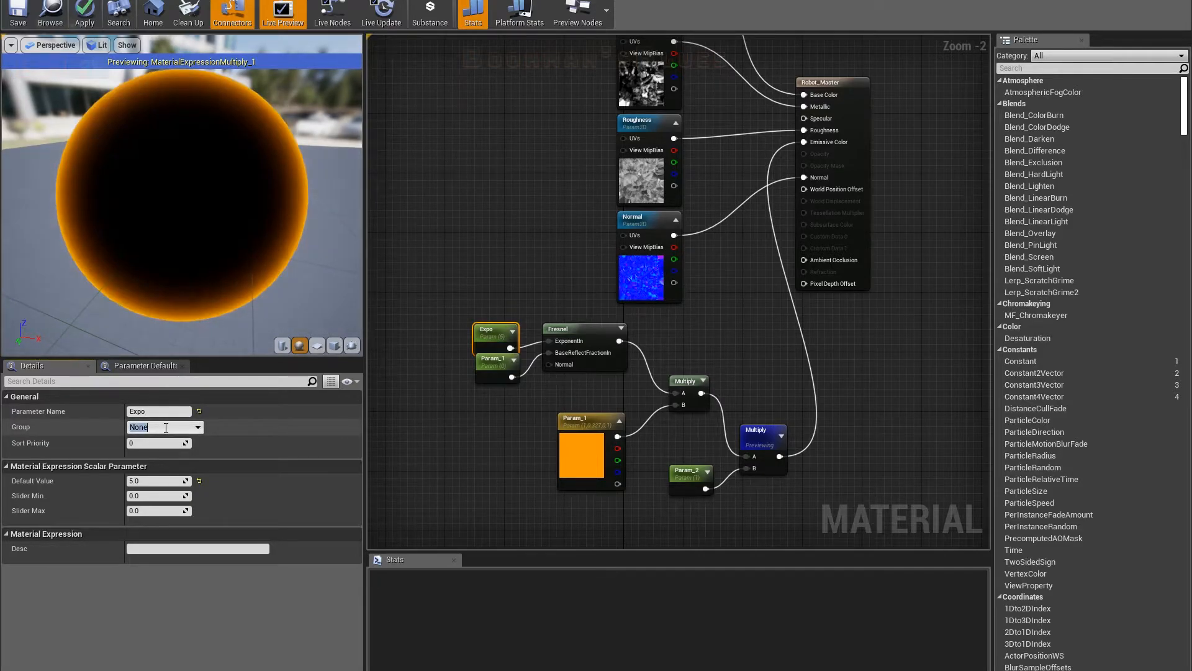
pyautogui.write('Fresnel')
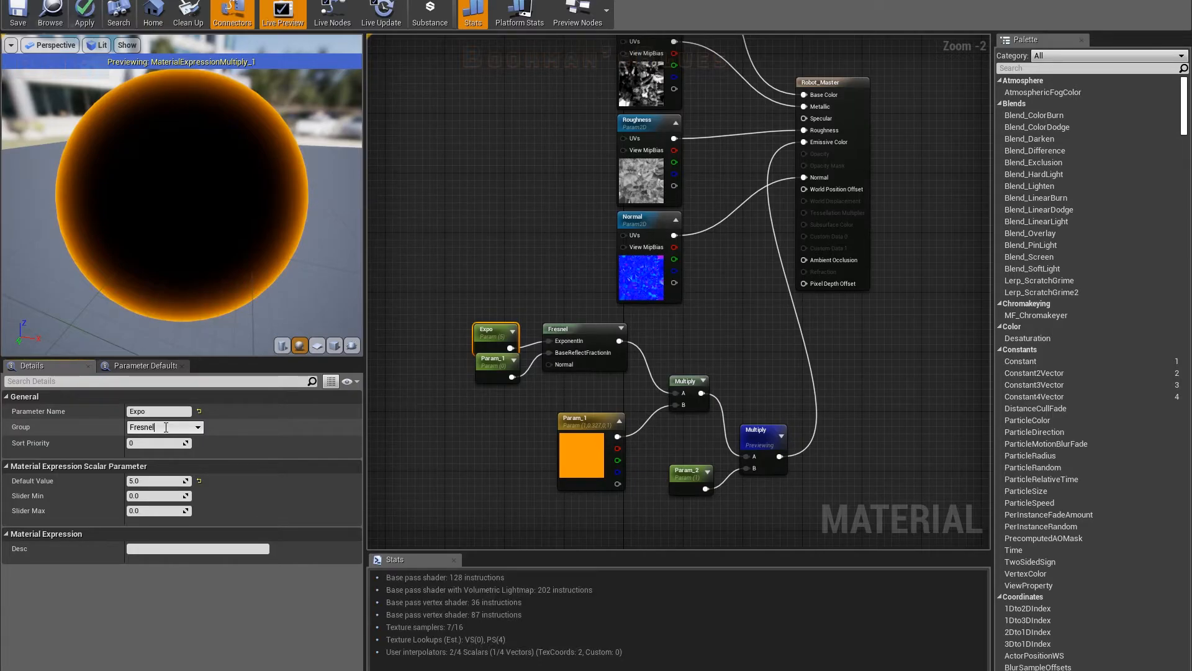
pyautogui.click(481, 398)
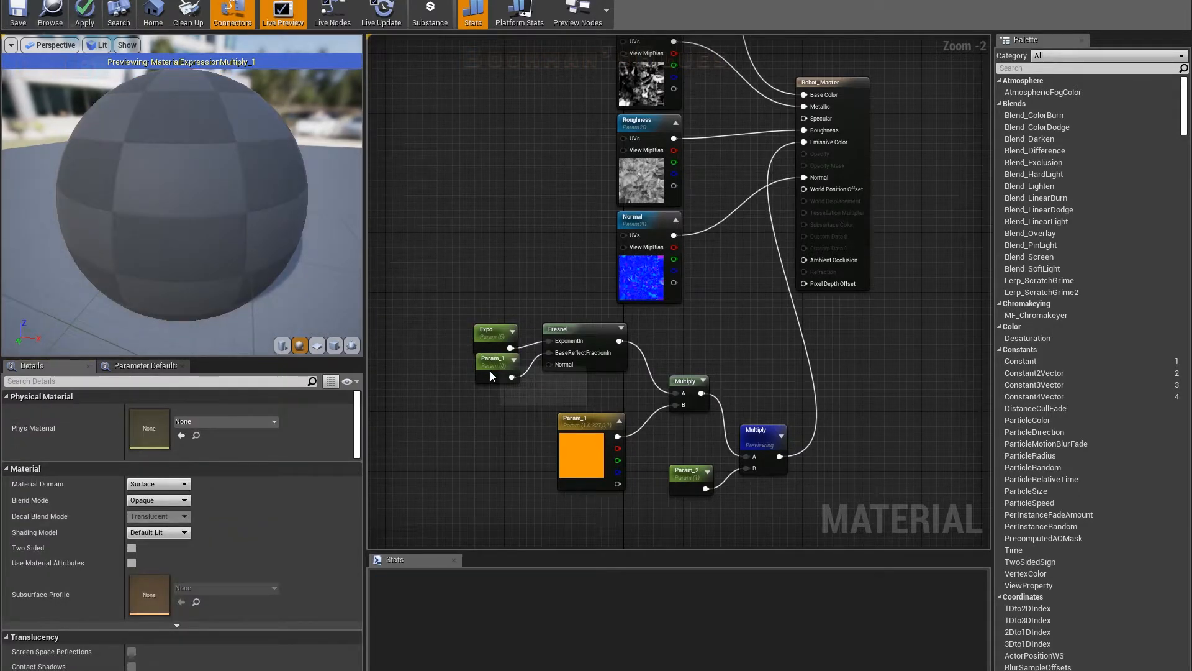
# - Shift the BaseReflectFractionIn parameter slightly down, name it BRF and assign it to the Fresnel group
pyautogui.moveTo(490, 375); pyautogui.dragTo(490, 390)
pyautogui.click(173, 411)
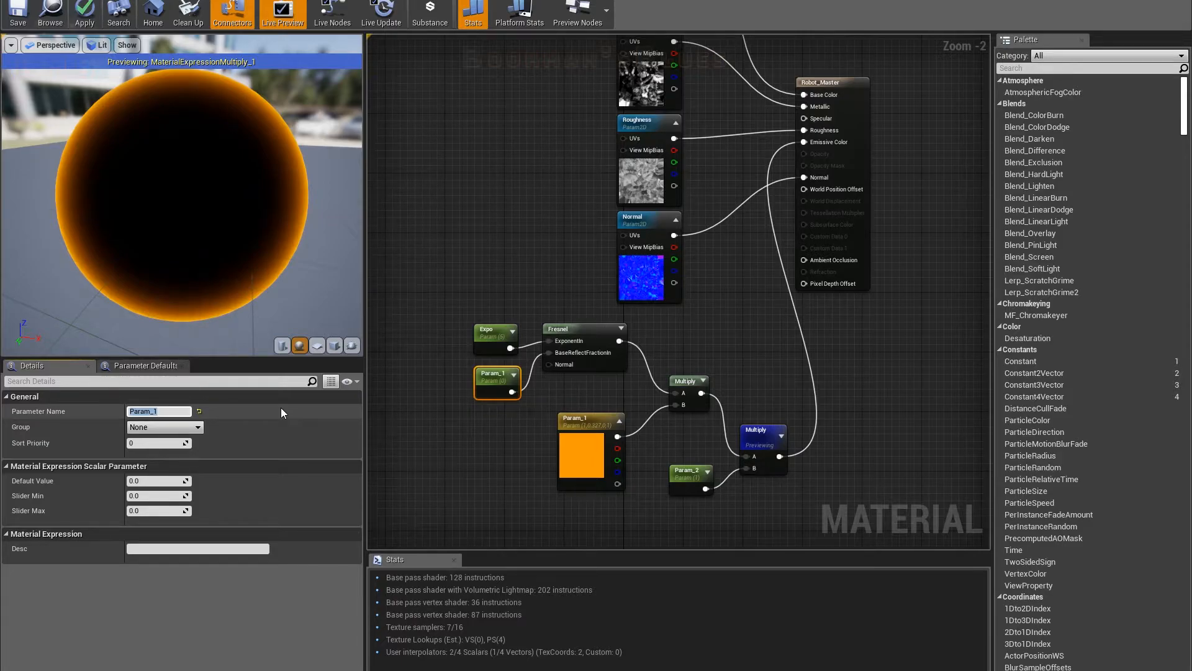
pyautogui.write('BRF')
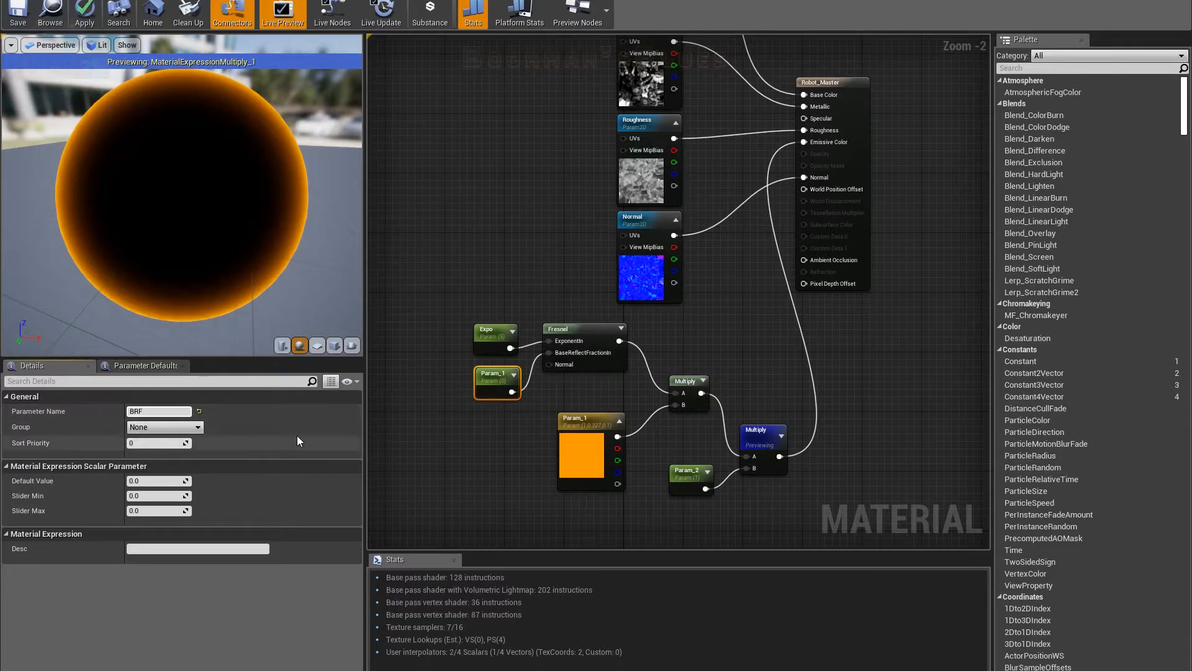
pyautogui.click(195, 427)
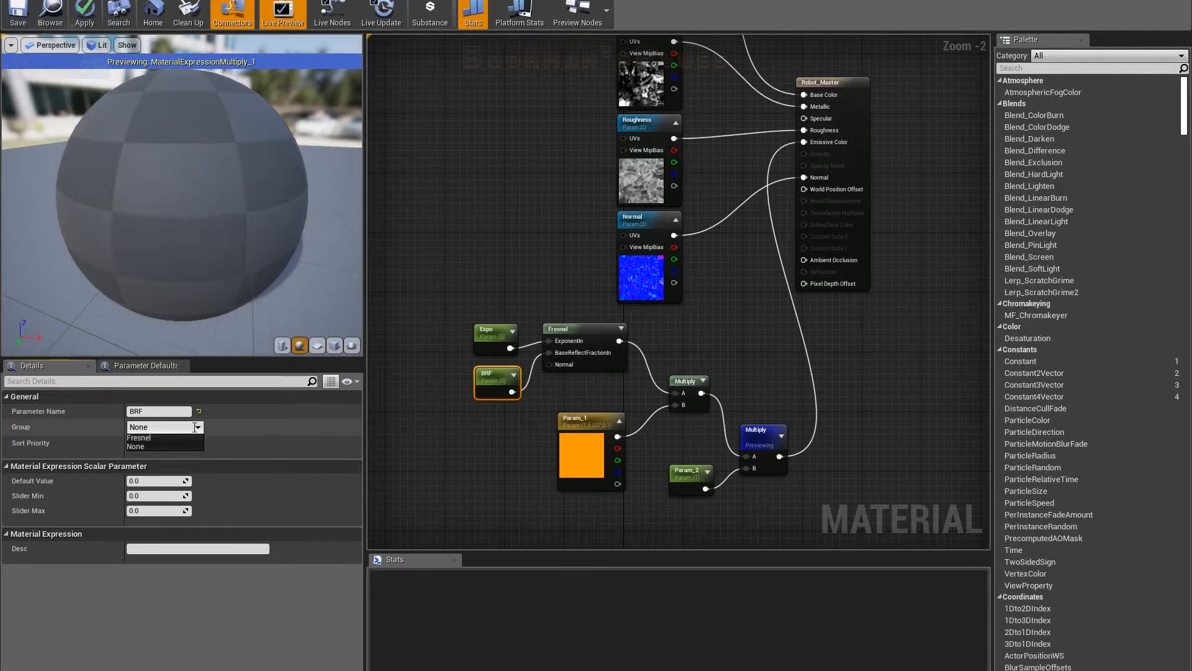
pyautogui.click(150, 438)
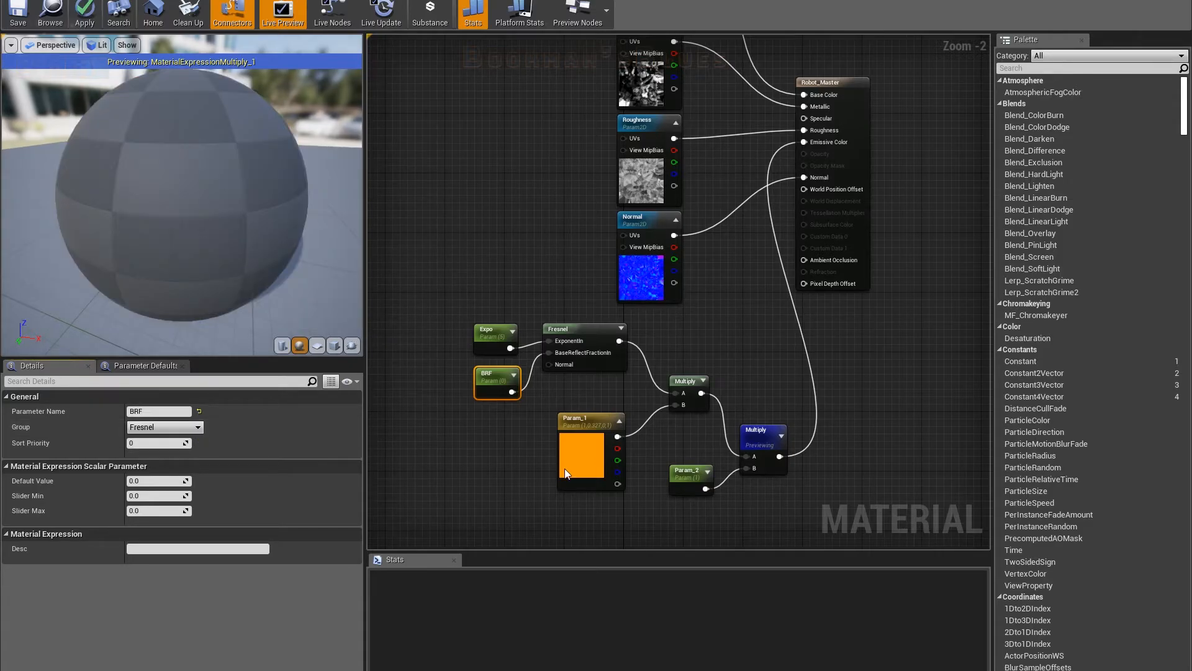
# - Name the orange vector parameter EmissiveColor and assign it to the Fresnel group
pyautogui.click(564, 468)
pyautogui.click(158, 411)
pyautogui.write('Em')
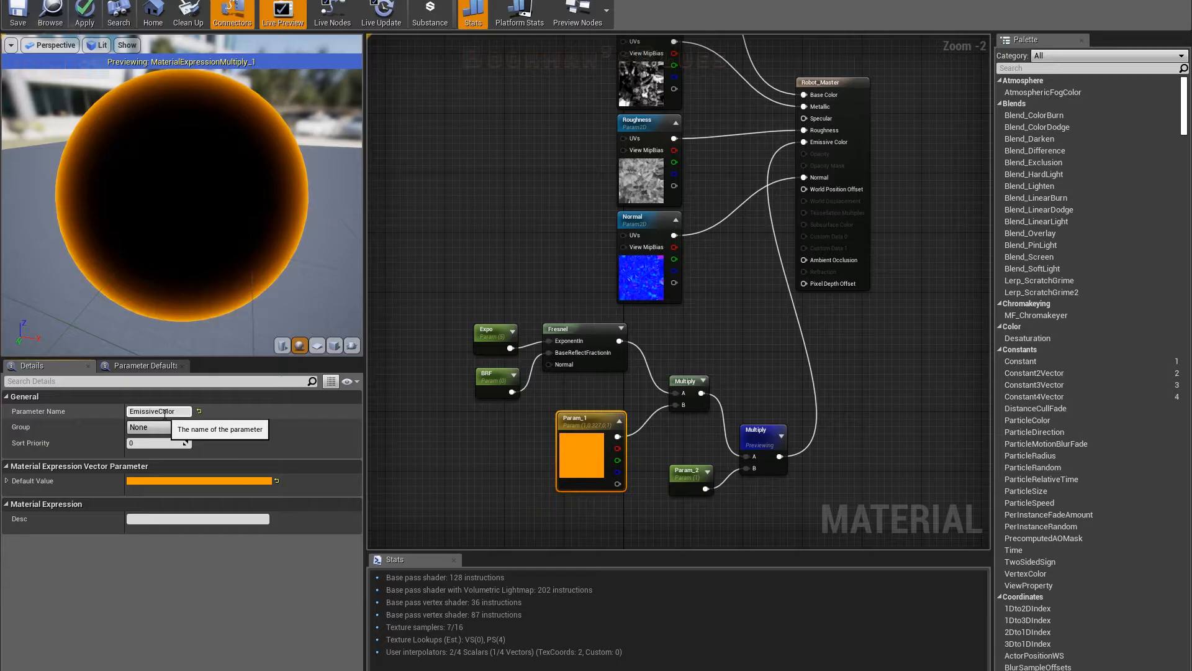
pyautogui.write('issiveColor')
pyautogui.press('Return')
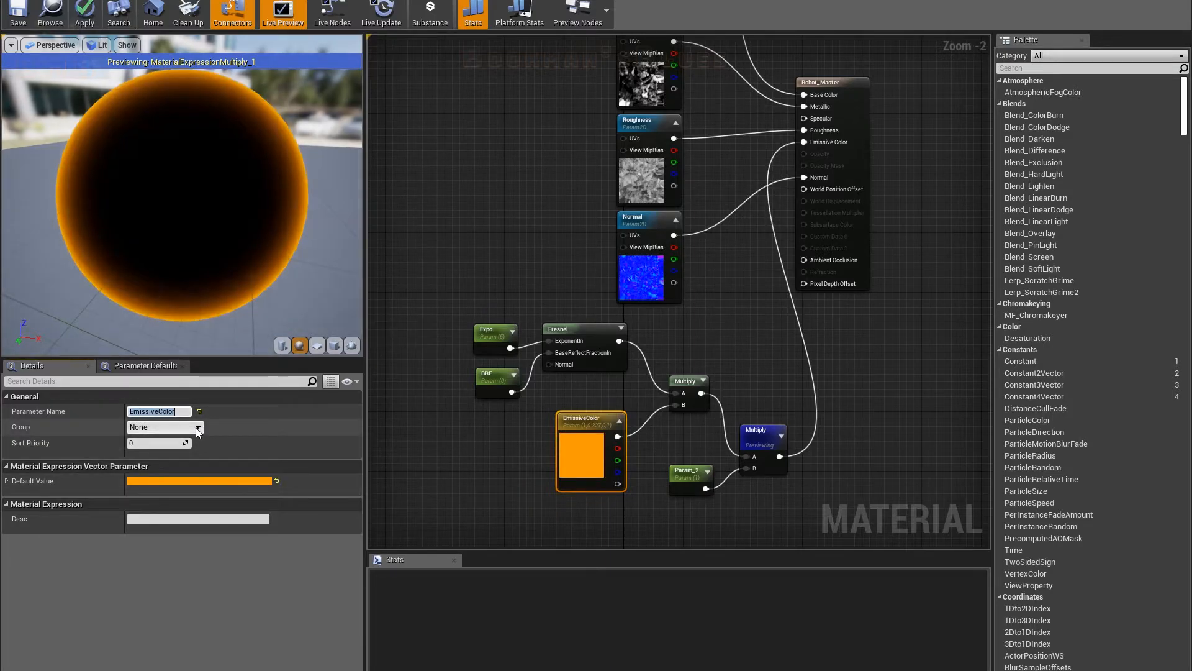
pyautogui.click(198, 427)
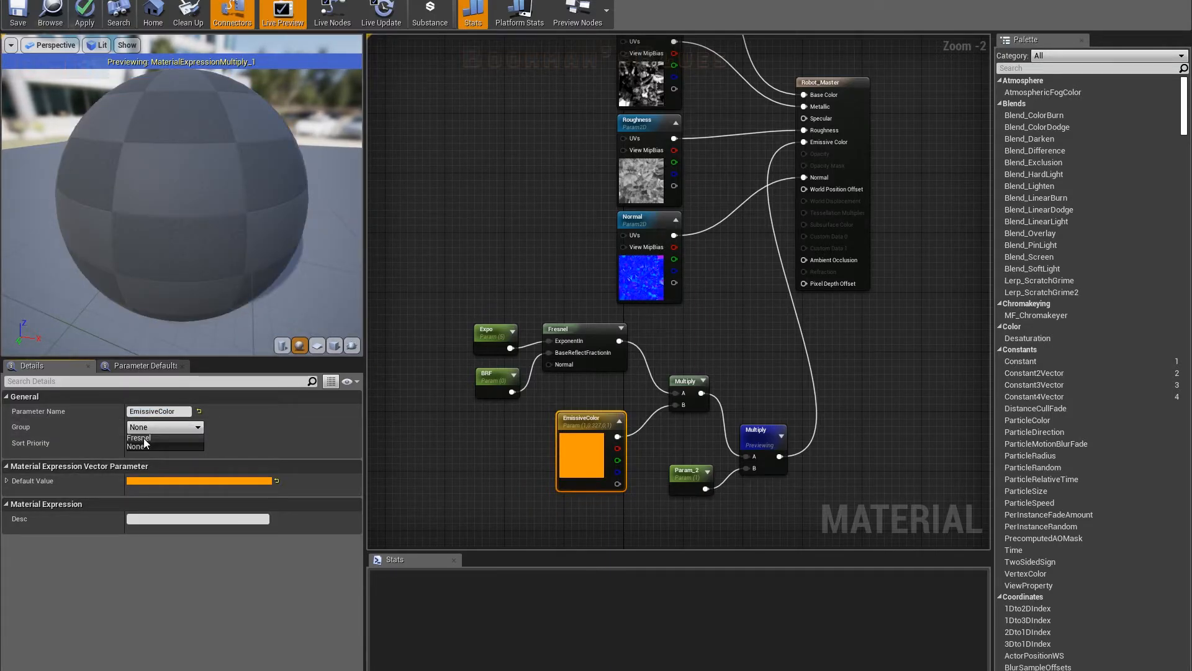
pyautogui.click(143, 438)
# - Name the scalar parameter feeding the second Multiply EmissiveMultiplier and assign it to the Fresnel group
pyautogui.click(688, 476)
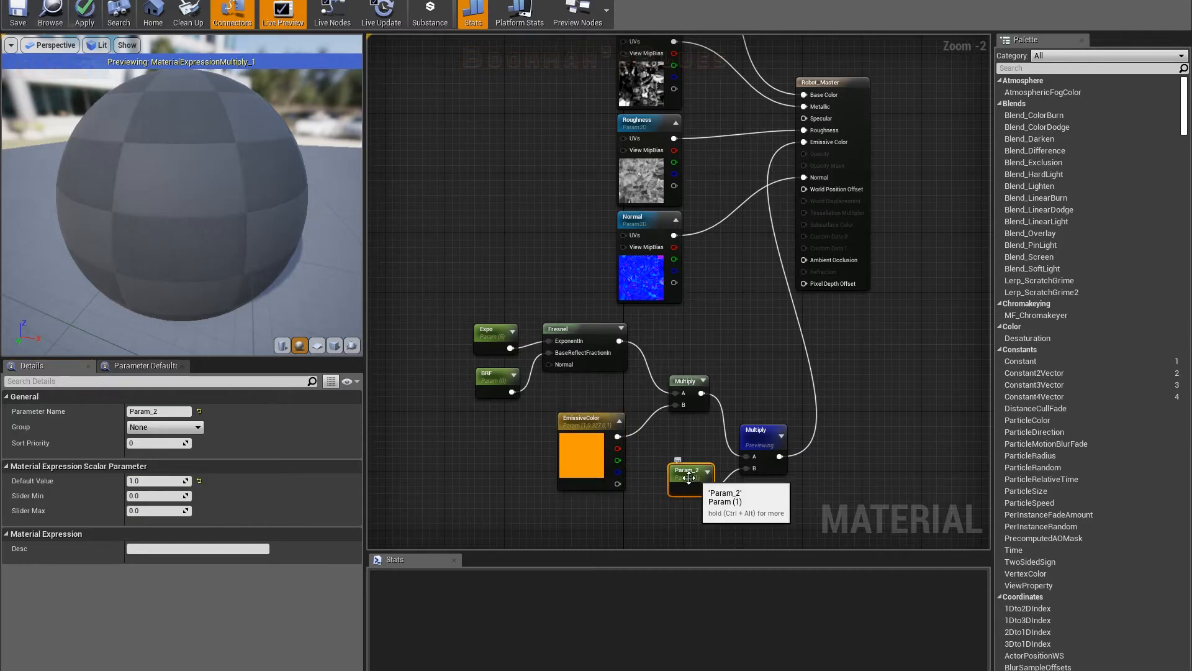
pyautogui.click(164, 411)
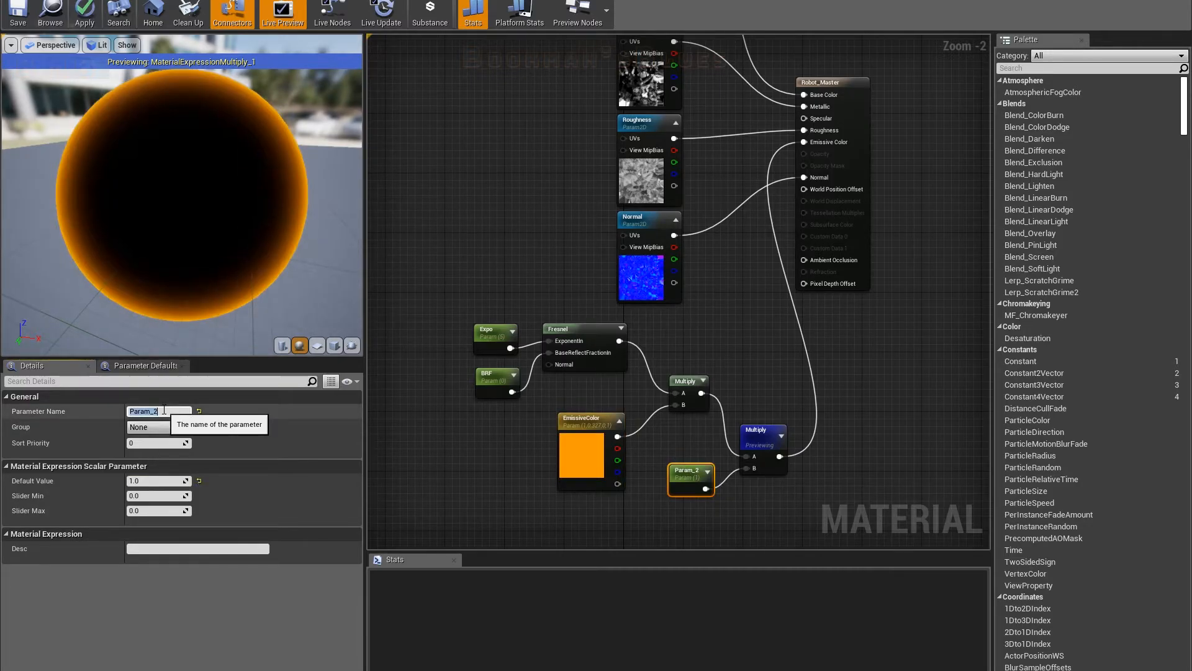
pyautogui.write('EmissiveMultiplier')
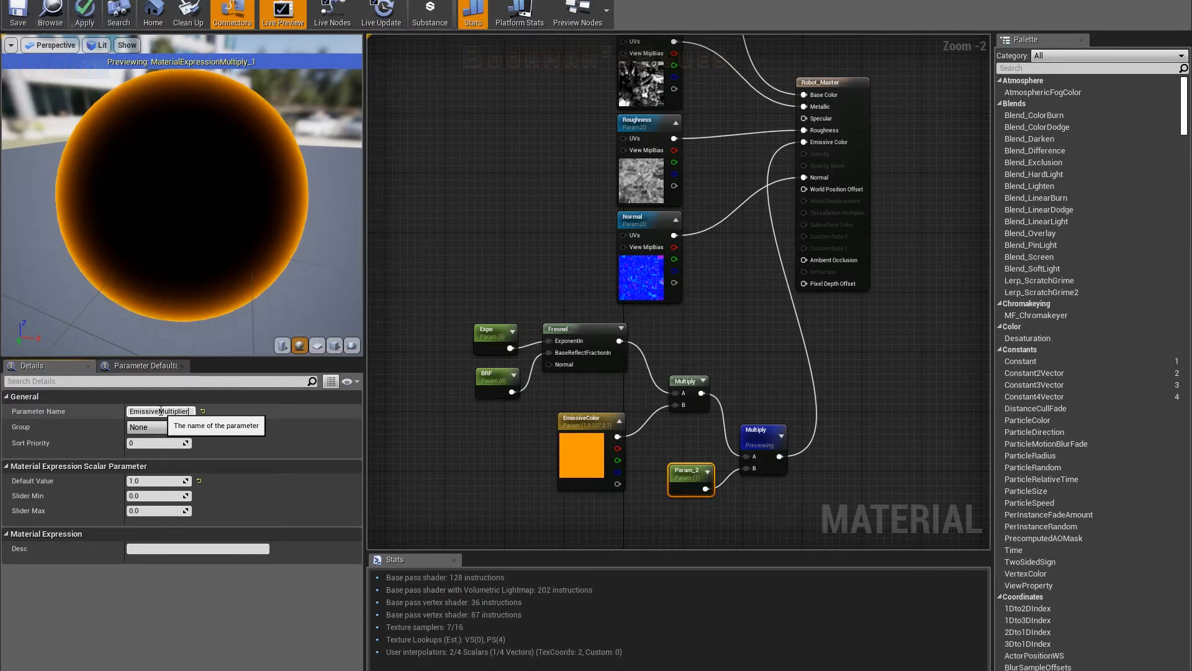
pyautogui.press('Return')
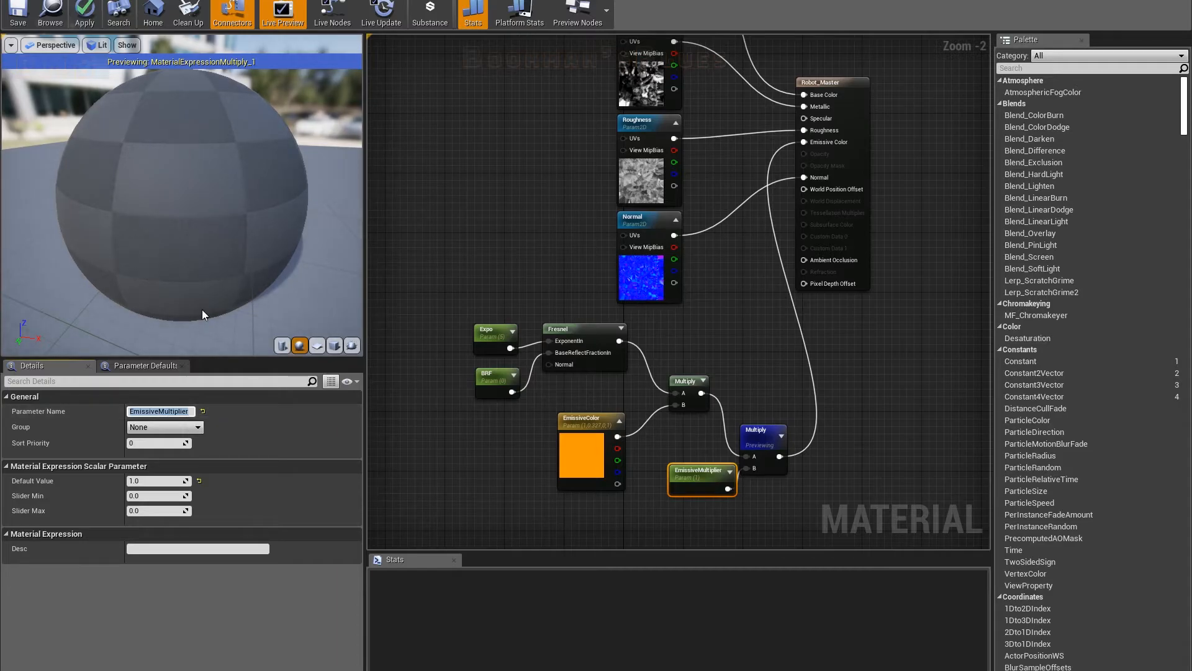
pyautogui.click(164, 432)
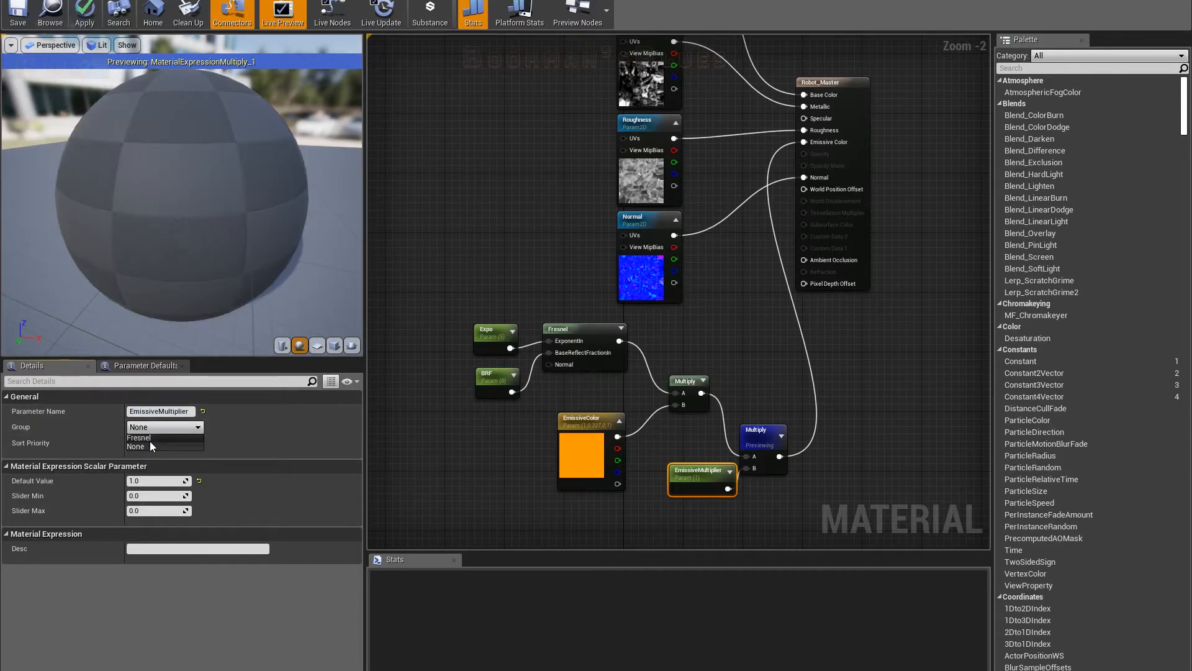
pyautogui.click(150, 441)
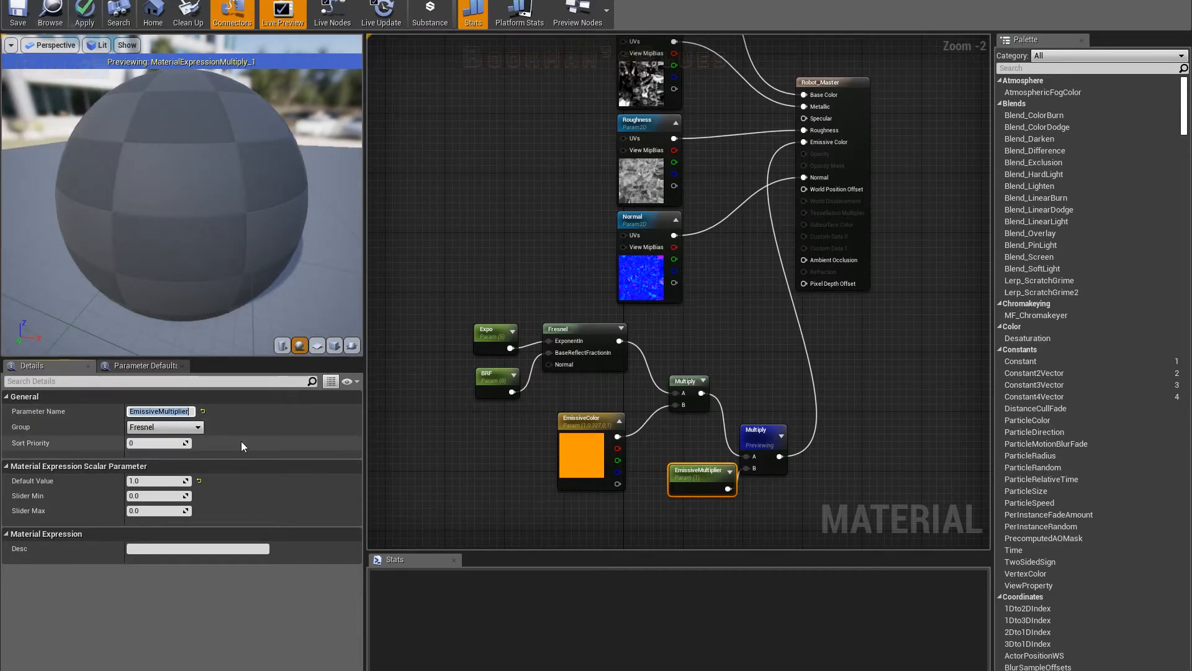
# - Apply the Robot_Master changes and stop previewing the final Multiply node so the full material is previewed
pyautogui.click(780, 334)
pyautogui.moveTo(776, 331); pyautogui.dragTo(693, 364, button='right')
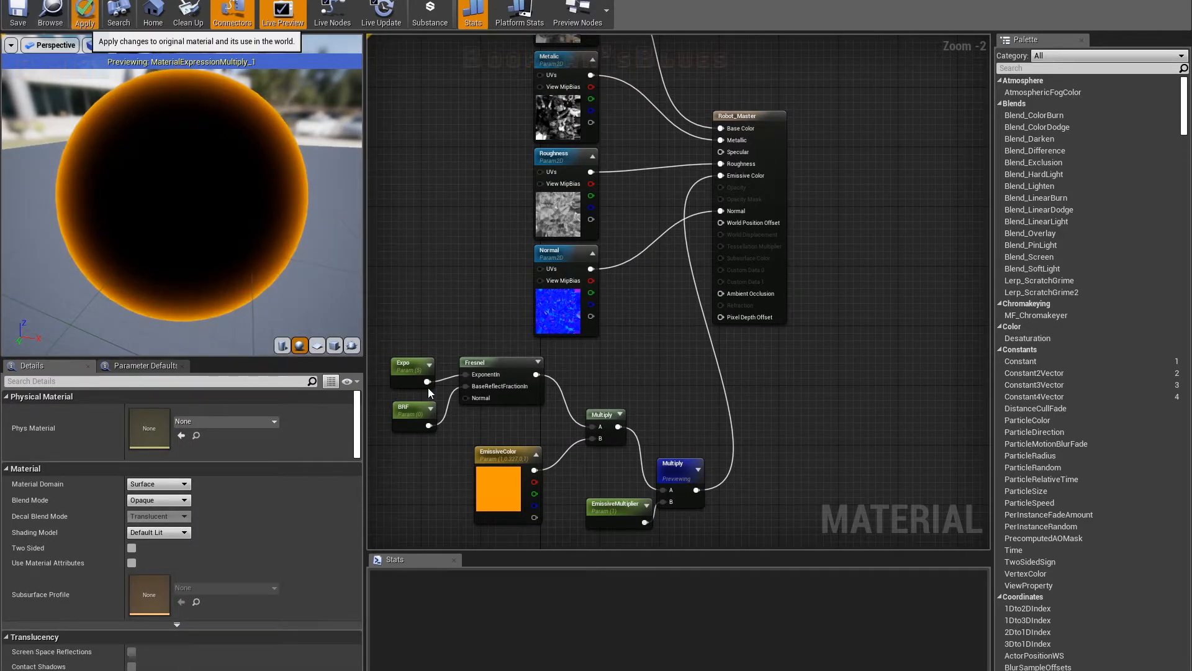
pyautogui.rightClick(675, 463)
pyautogui.click(681, 470)
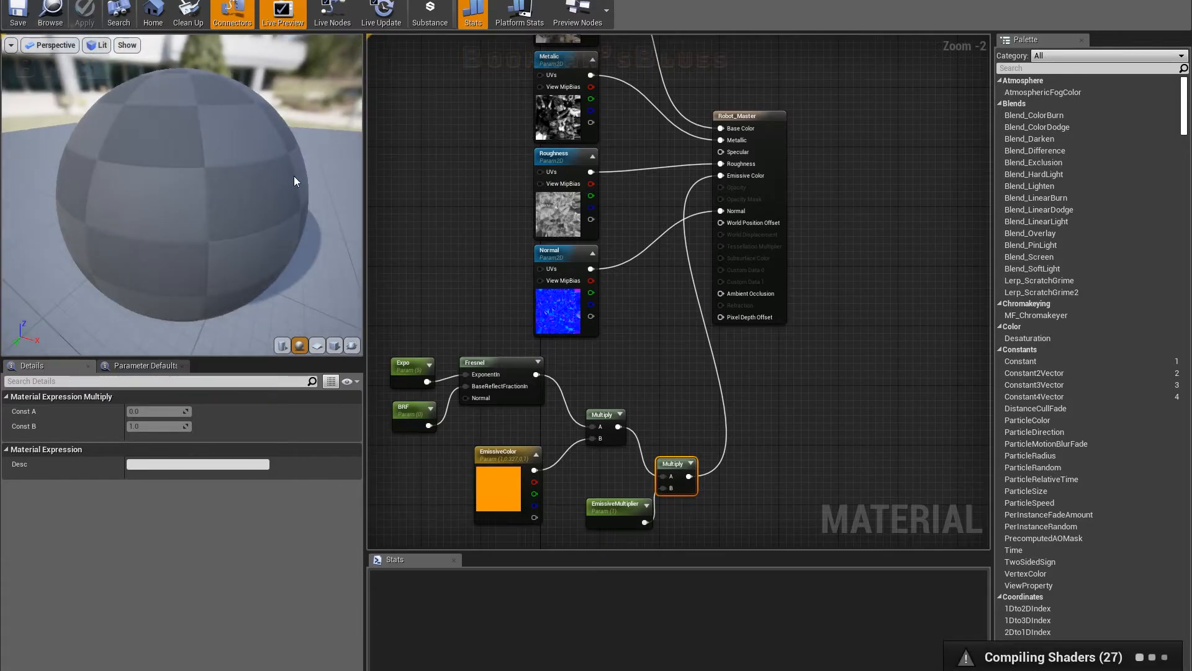
pyautogui.moveTo(302, 185); pyautogui.dragTo(234, 103)
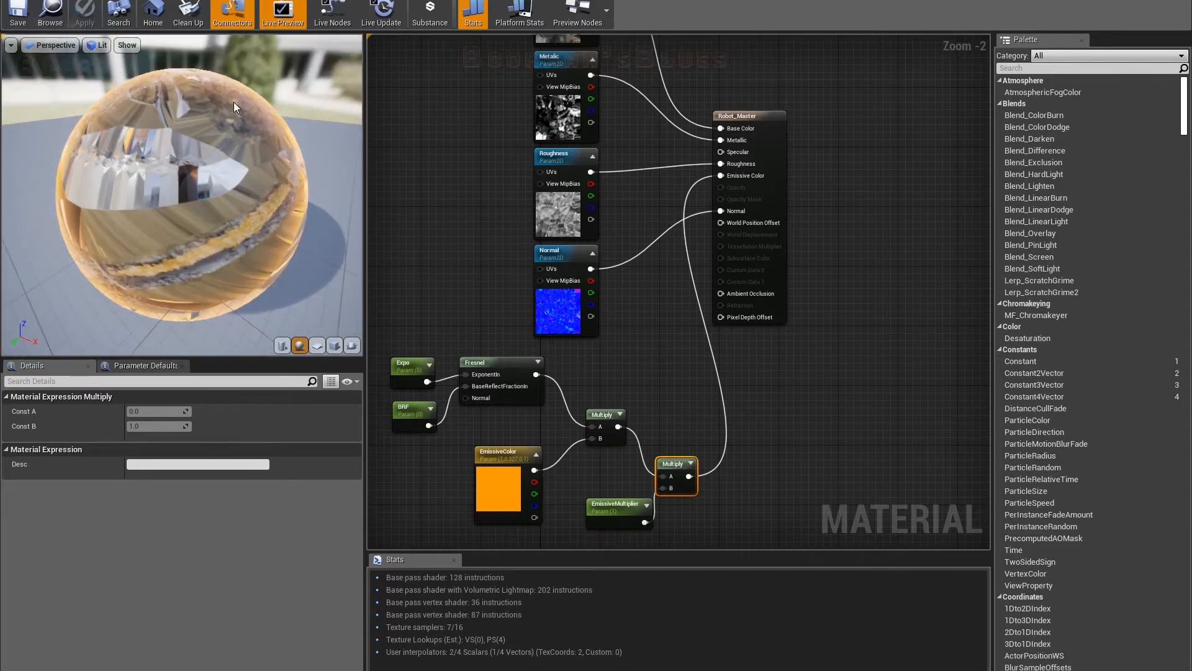
# - Enable the Expo, EmissiveMultiplier, BRF and EmissiveColor overrides in Robot_Head_Inst, with its window placed below the robot's head in the level view
pyautogui.moveTo(577, 1); pyautogui.dragTo(651, 361)
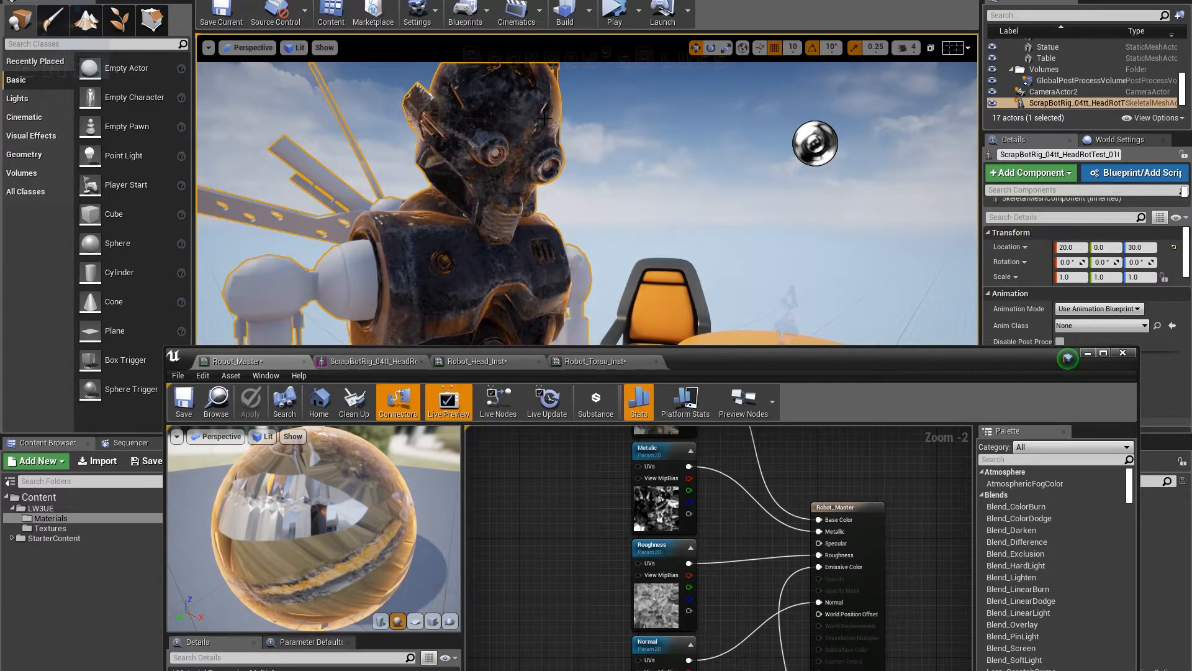
pyautogui.click(558, 392)
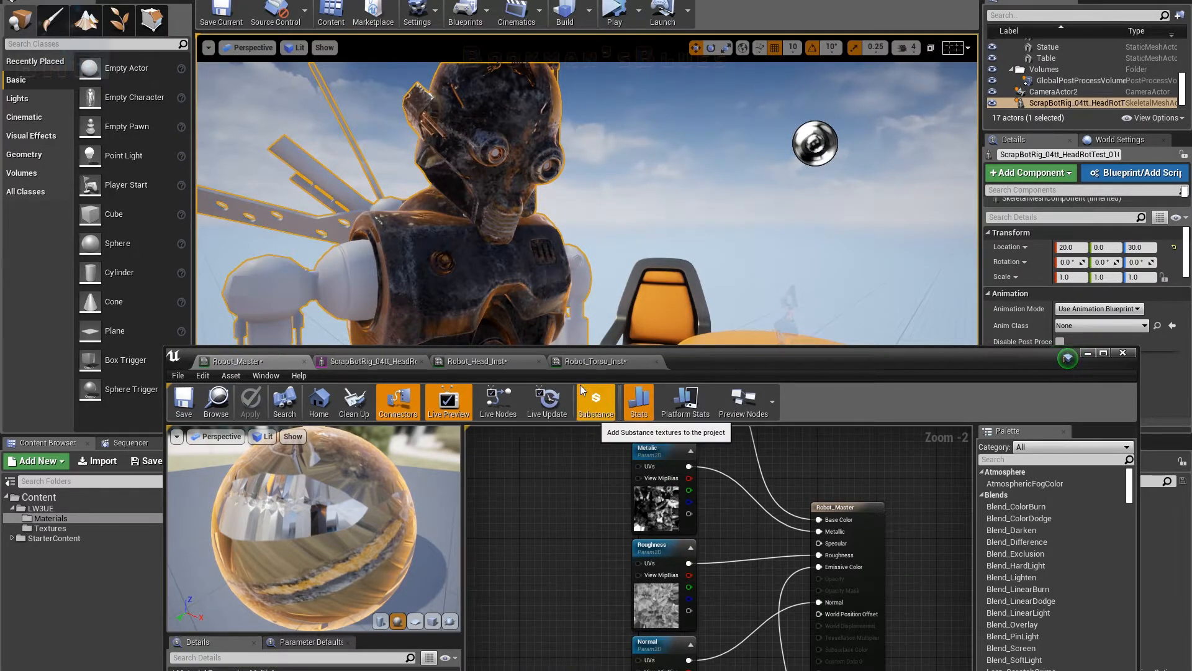
pyautogui.click(490, 362)
pyautogui.moveTo(709, 375); pyautogui.dragTo(928, 120)
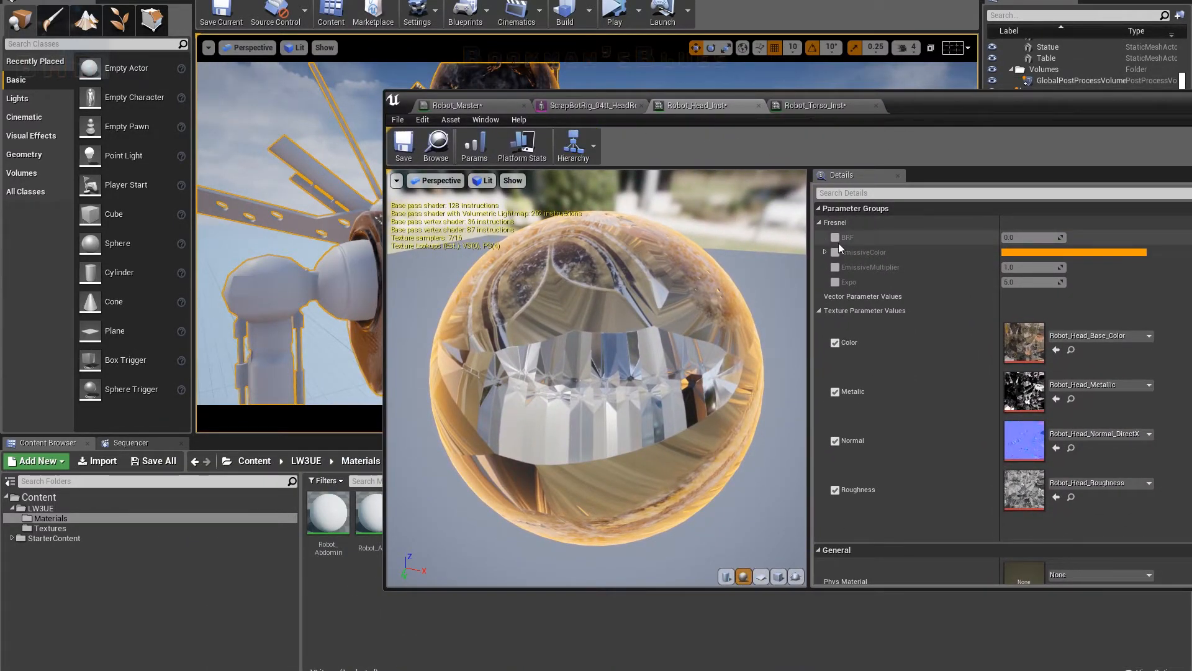
pyautogui.click(834, 282)
pyautogui.click(835, 267)
pyautogui.click(835, 237)
pyautogui.click(835, 252)
pyautogui.moveTo(964, 103); pyautogui.dragTo(676, 279)
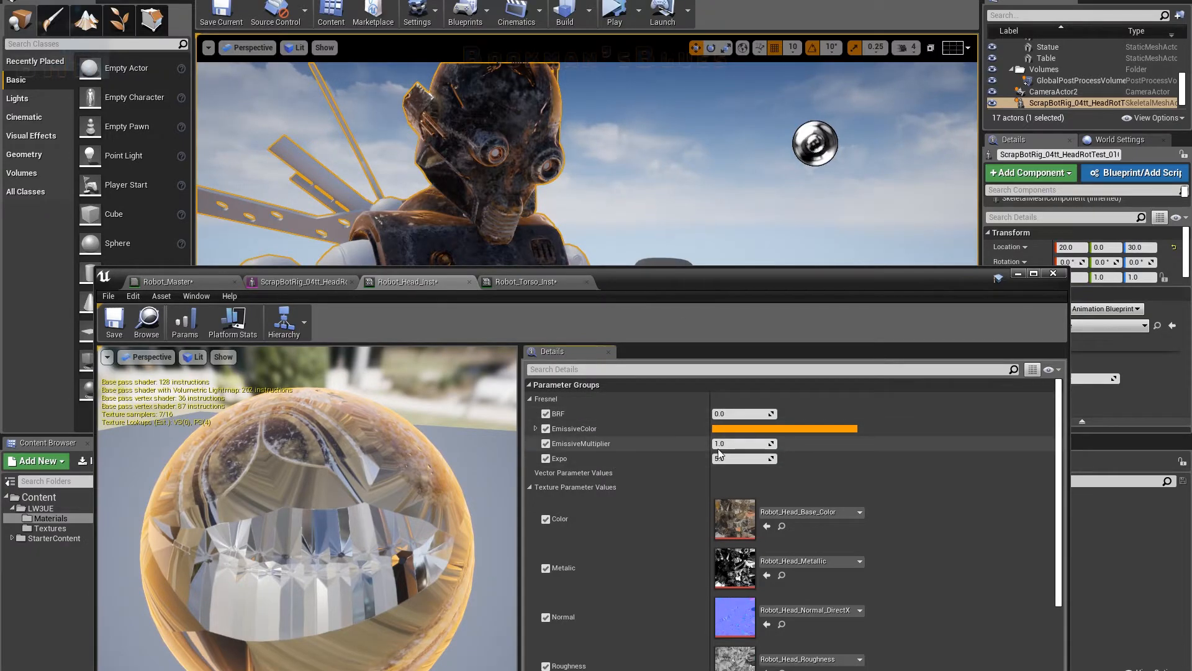
# - Set Robot_Head_Inst's EmissiveMultiplier to about 85.72 and its Expo to about 9.96
pyautogui.moveTo(739, 444); pyautogui.dragTo(627, 428)
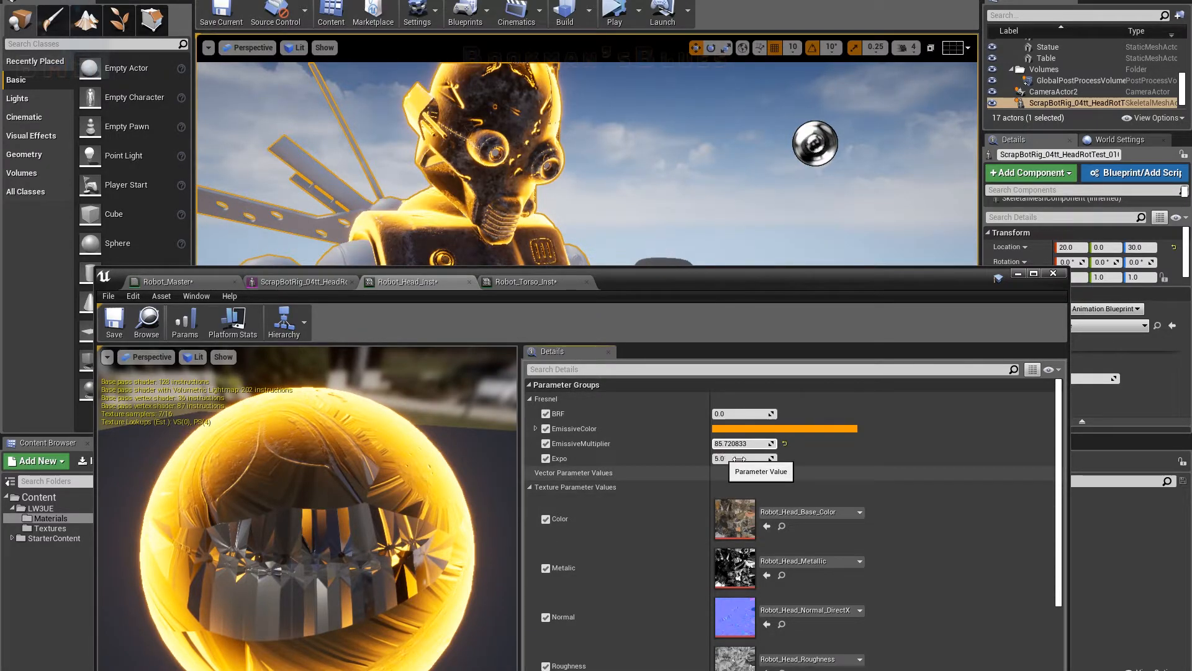
pyautogui.moveTo(757, 459); pyautogui.dragTo(790, 458)
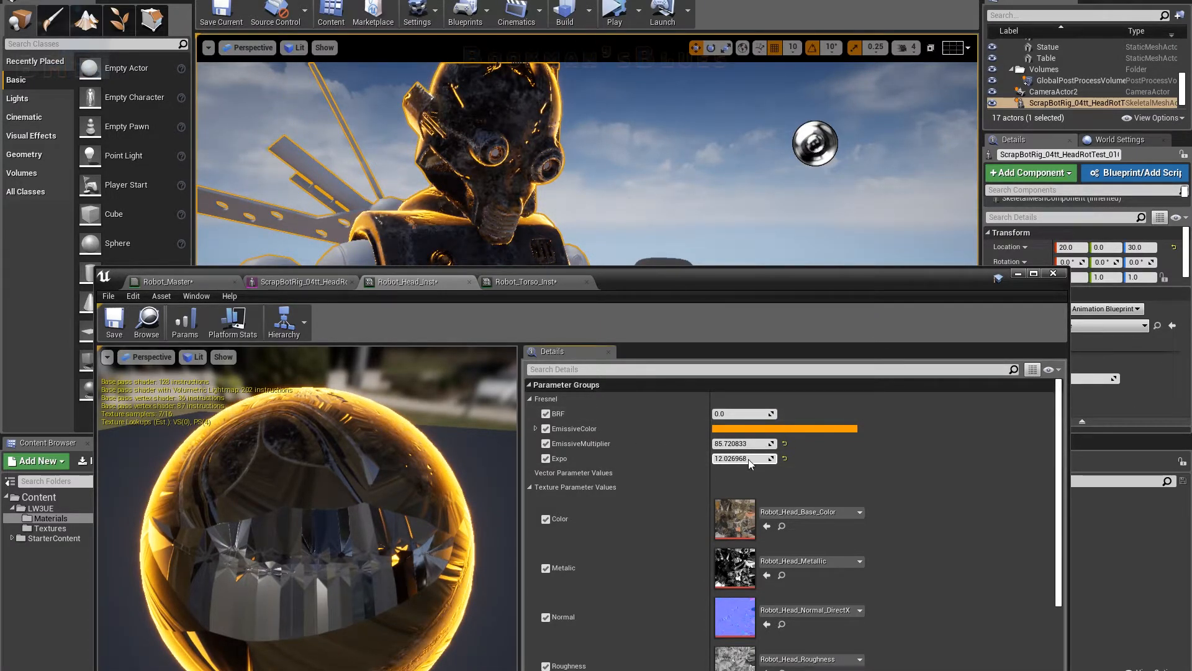
pyautogui.moveTo(732, 457)
pyautogui.mouseDown()
pyautogui.moveTo(705, 458)
pyautogui.moveTo(742, 458)
pyautogui.mouseUp()
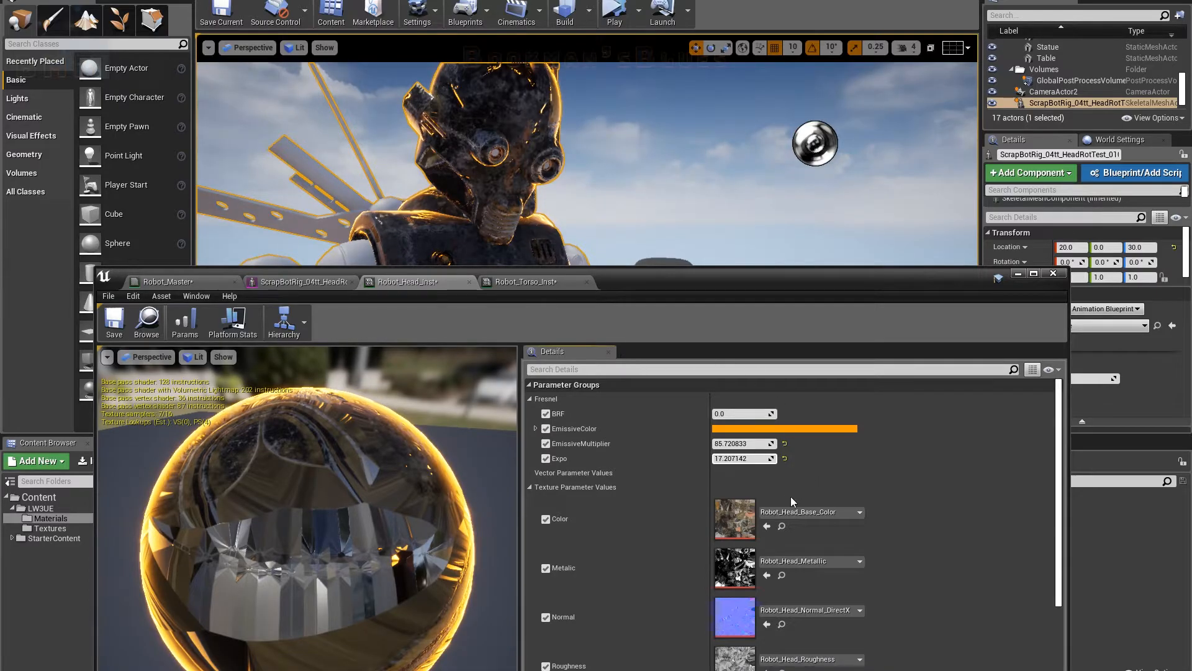
pyautogui.moveTo(742, 462); pyautogui.dragTo(710, 462)
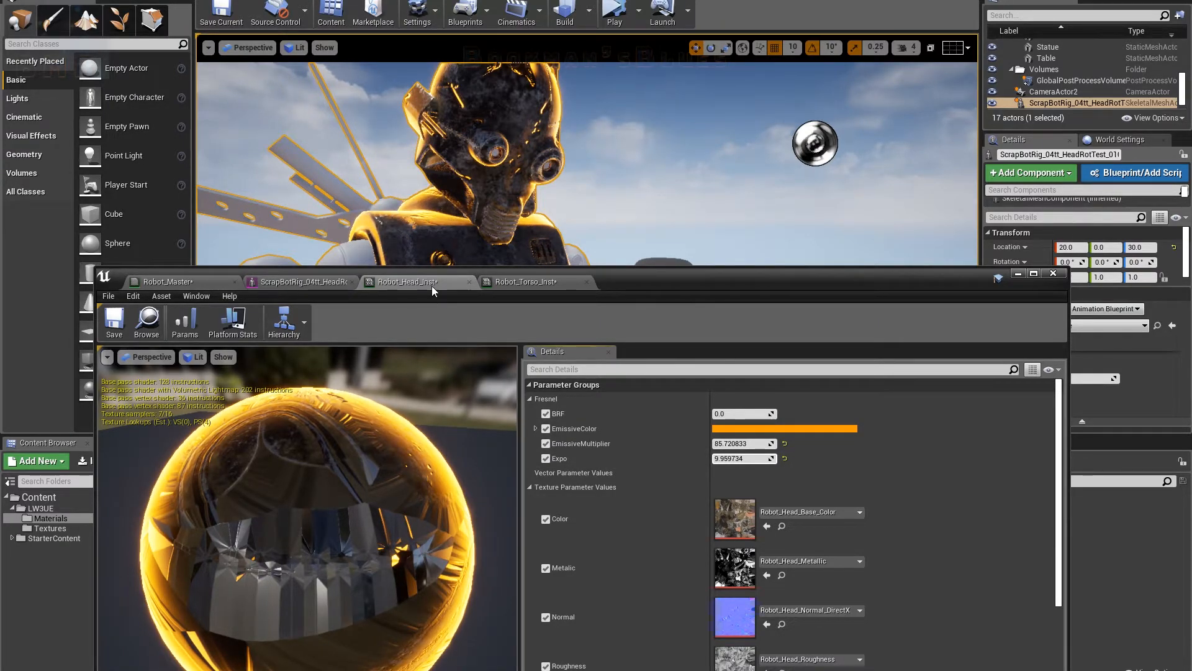
# - Override EmissiveColor in Robot_Torso_Inst with a saturated blue, hex sRGB 2900FFFF, and move the editor window off the robot's torso
pyautogui.click(530, 284)
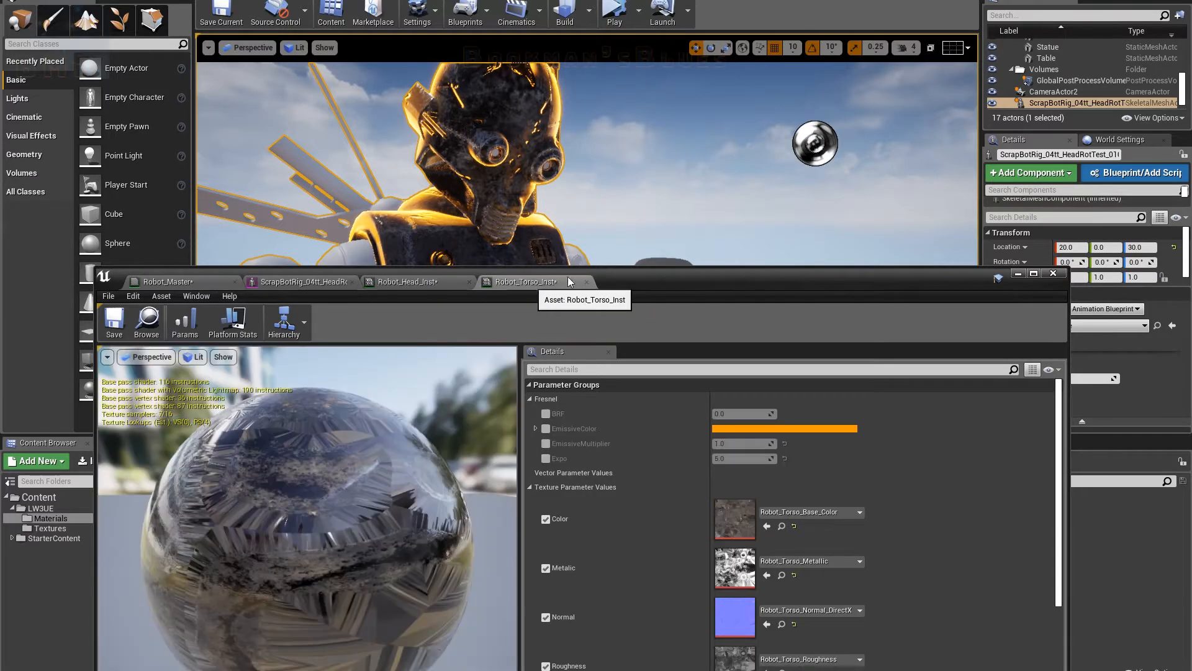
pyautogui.click(546, 429)
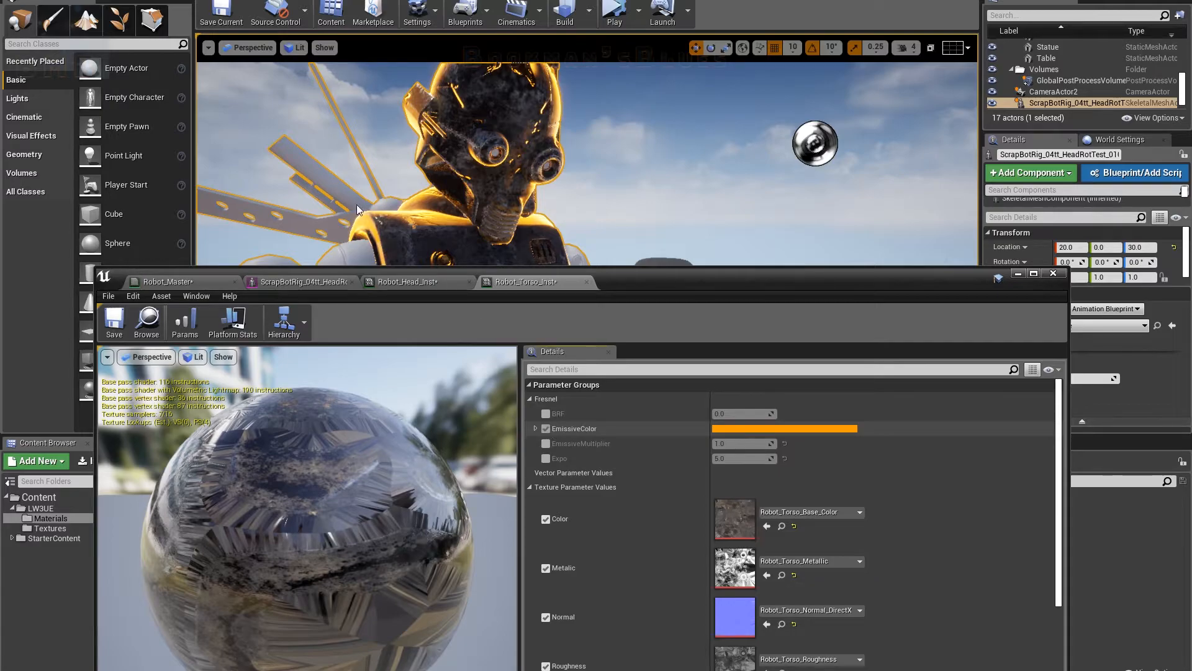
pyautogui.click(731, 428)
pyautogui.moveTo(851, 428); pyautogui.dragTo(785, 402)
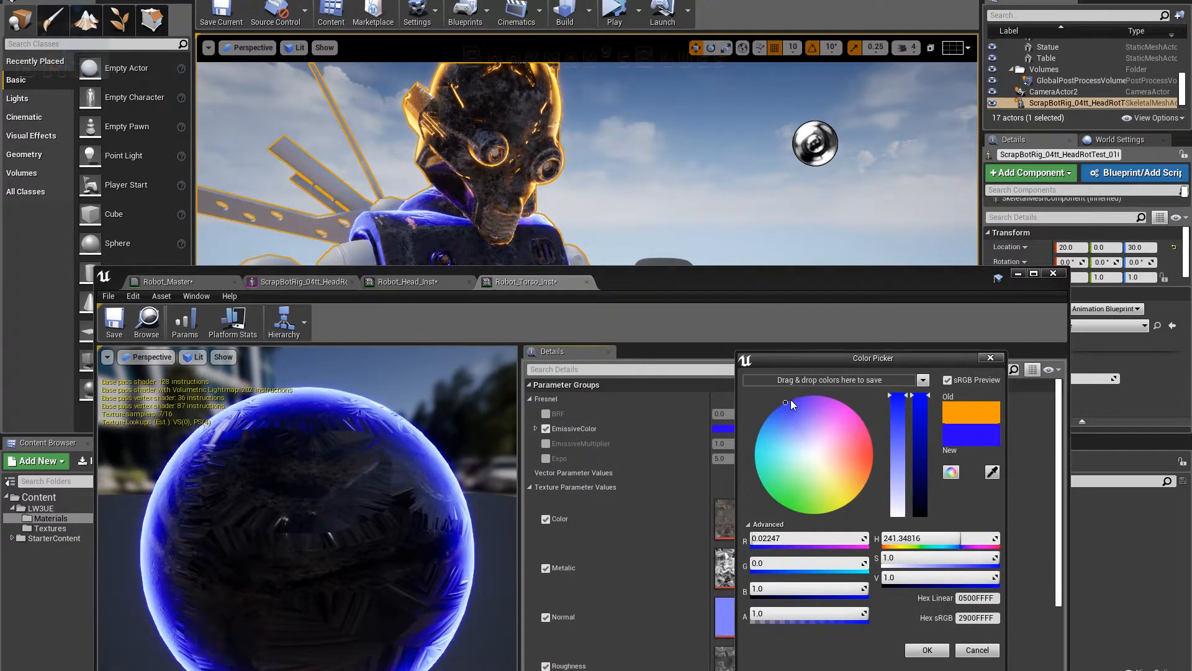
pyautogui.click(927, 650)
pyautogui.moveTo(631, 287); pyautogui.dragTo(742, 323)
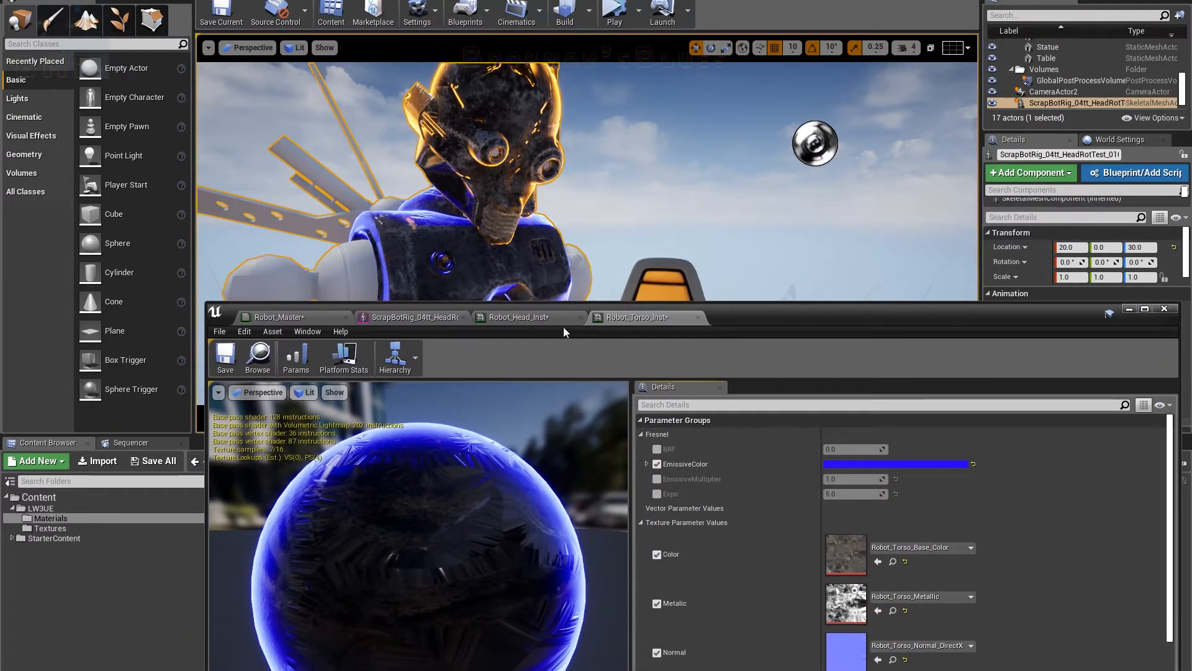
# - Set Robot_Head_Inst's EmissiveMultiplier to about 272.45 and its EmissiveColor to a saturated green, hex sRGB 00FF34FF
pyautogui.click(546, 318)
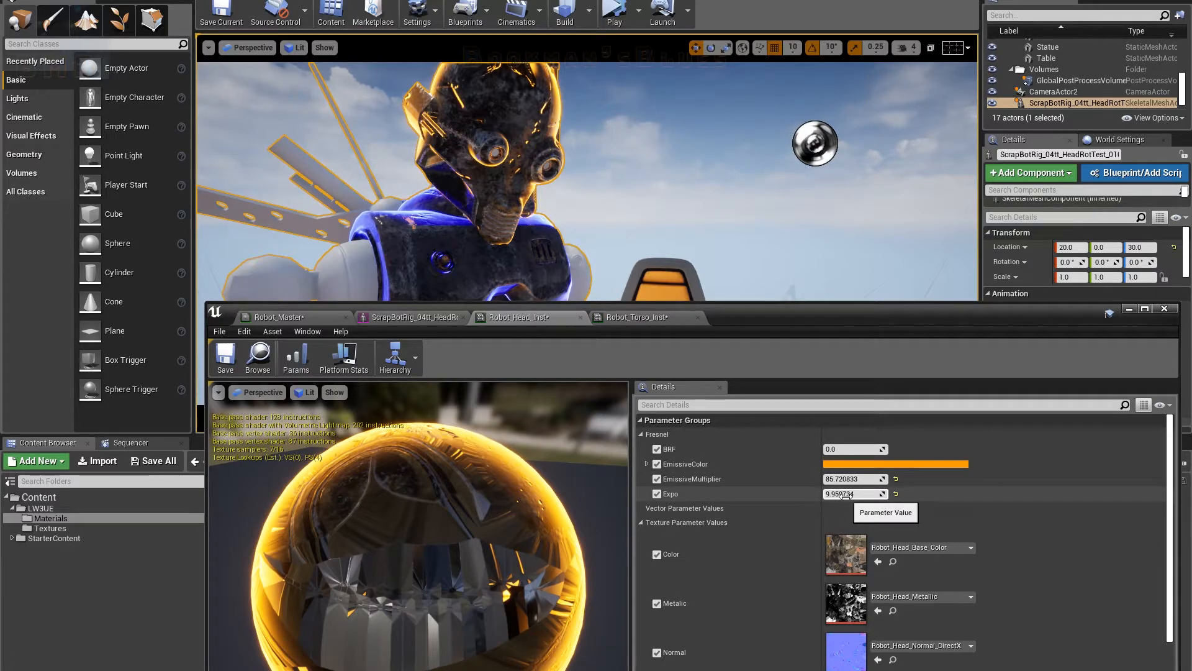
pyautogui.moveTo(854, 480); pyautogui.dragTo(885, 480)
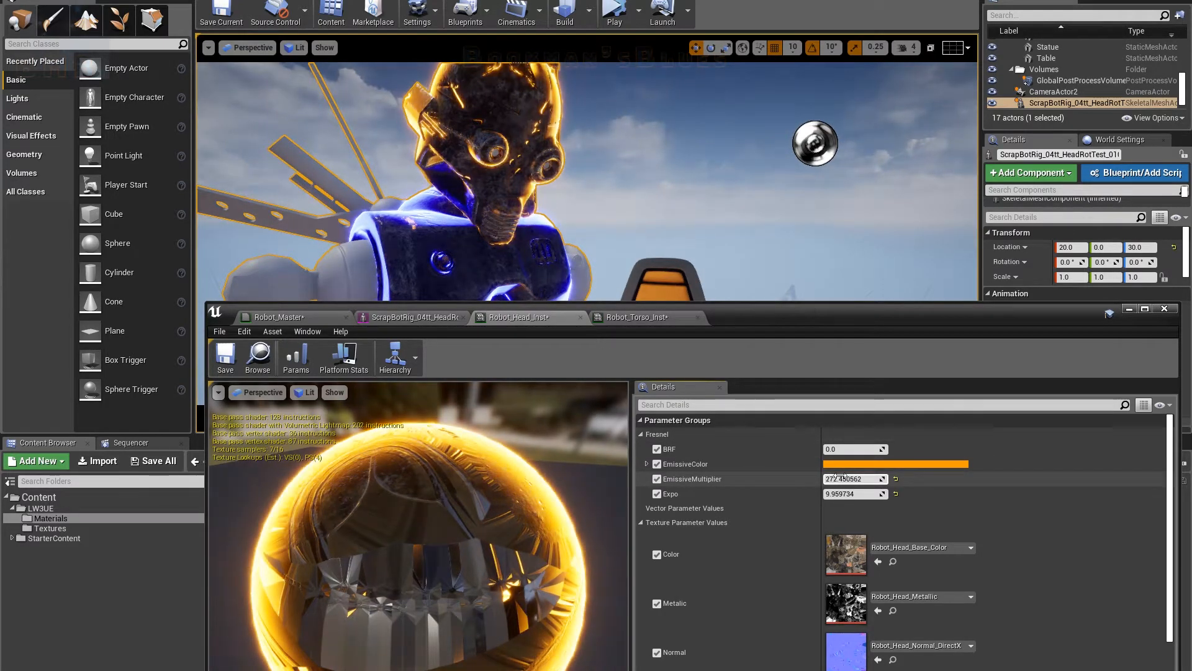
pyautogui.click(884, 464)
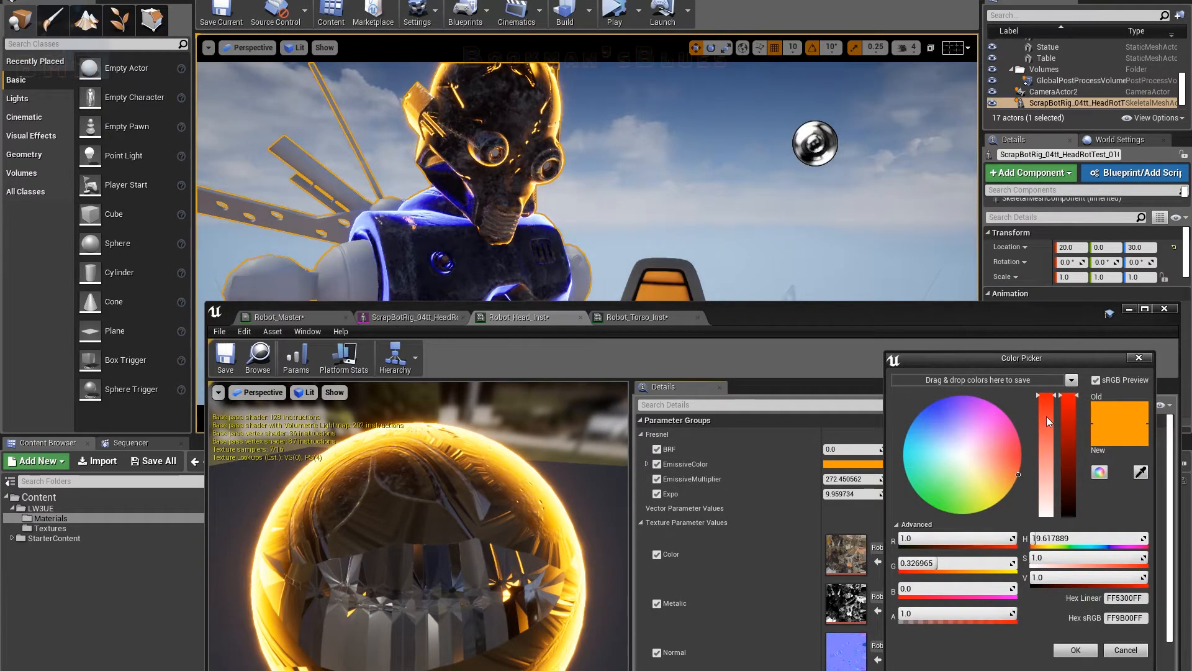
pyautogui.moveTo(1017, 474); pyautogui.dragTo(935, 500)
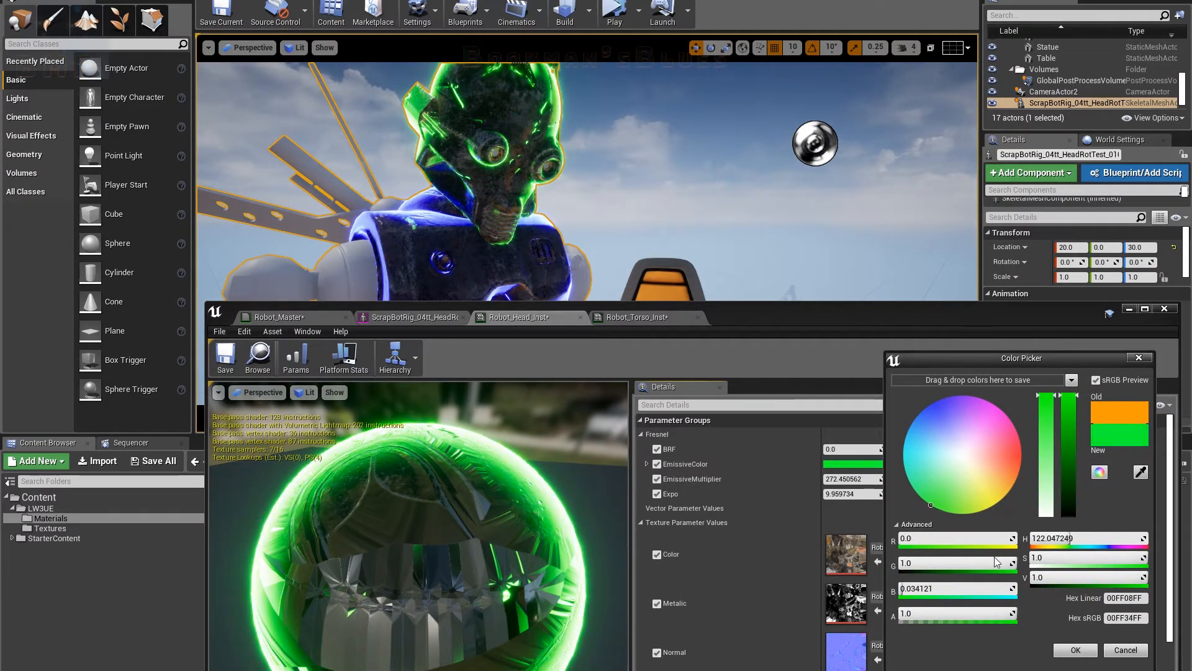
pyautogui.click(1075, 649)
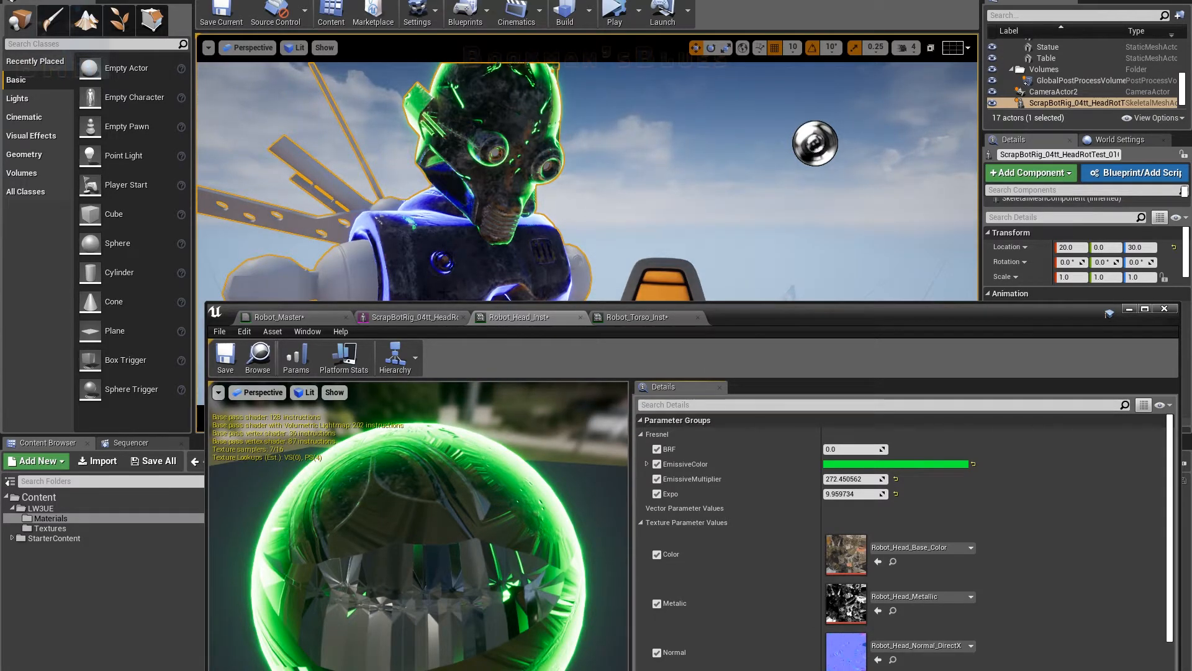
# - Disable the EmissiveColor override in Robot_Torso_Inst
pyautogui.click(647, 316)
pyautogui.click(657, 464)
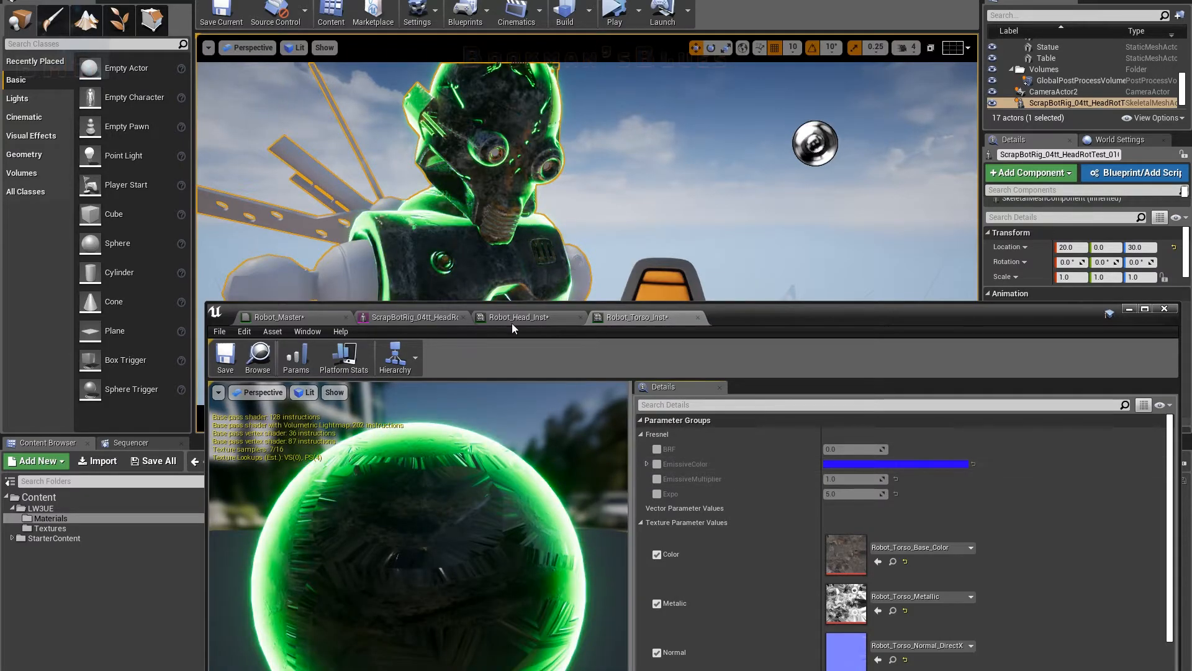
pyautogui.click(657, 464)
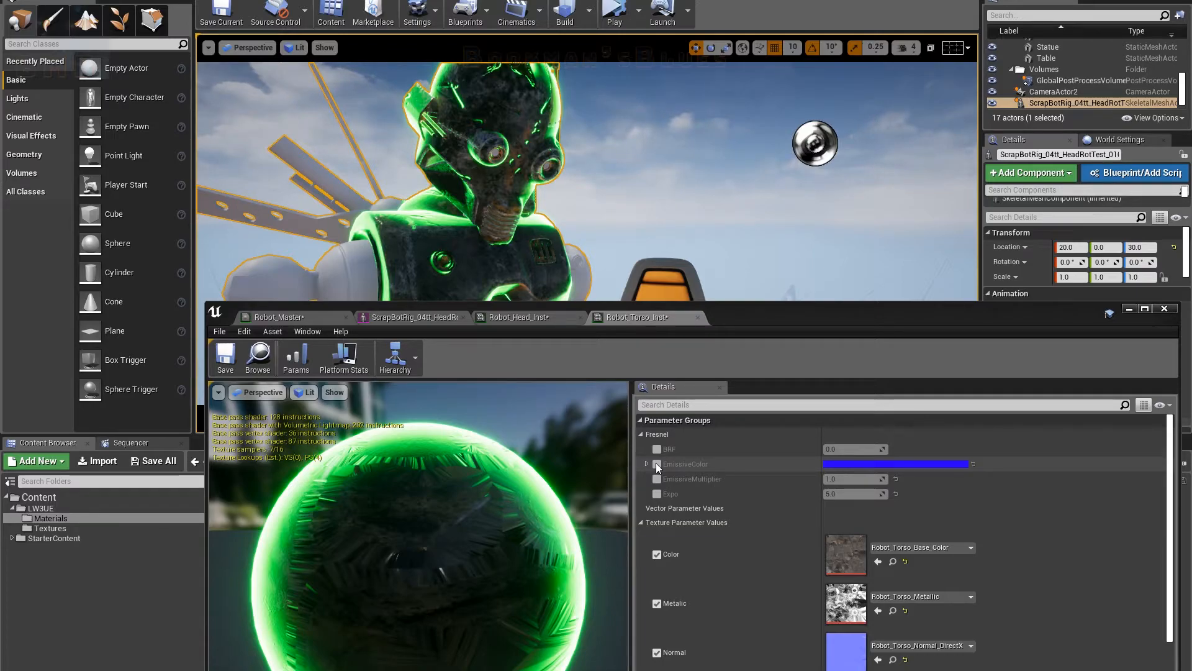
# - In Robot_Master, shift all the Fresnel emissive nodes slightly down and to the left and wrap them in a comment titled Emissive
pyautogui.click(297, 318)
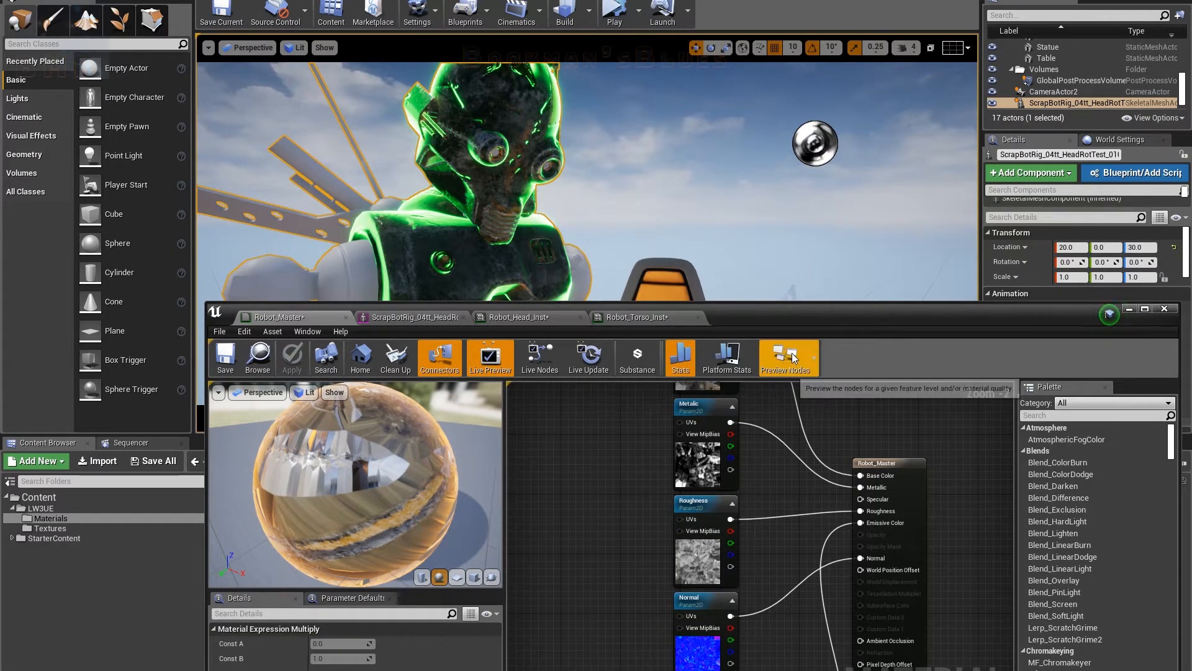
pyautogui.doubleClick(813, 317)
pyautogui.moveTo(637, 261); pyautogui.dragTo(802, 97, button='right')
pyautogui.moveTo(513, 190); pyautogui.dragTo(856, 365)
pyautogui.moveTo(839, 291); pyautogui.dragTo(804, 375)
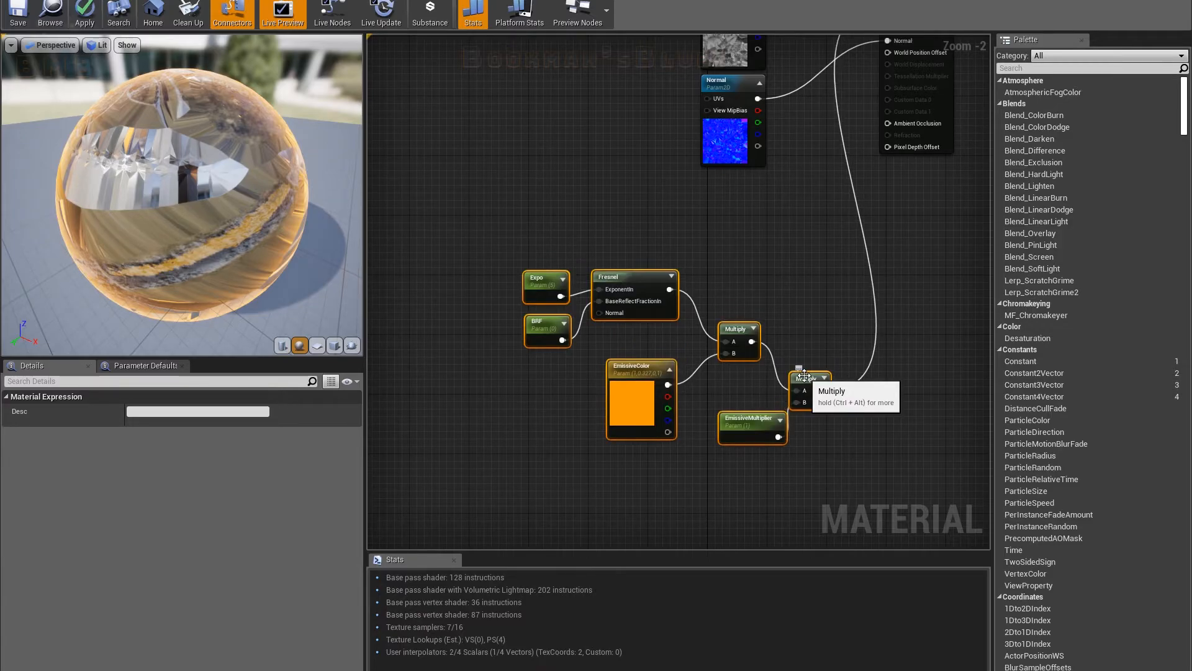
pyautogui.press('c')
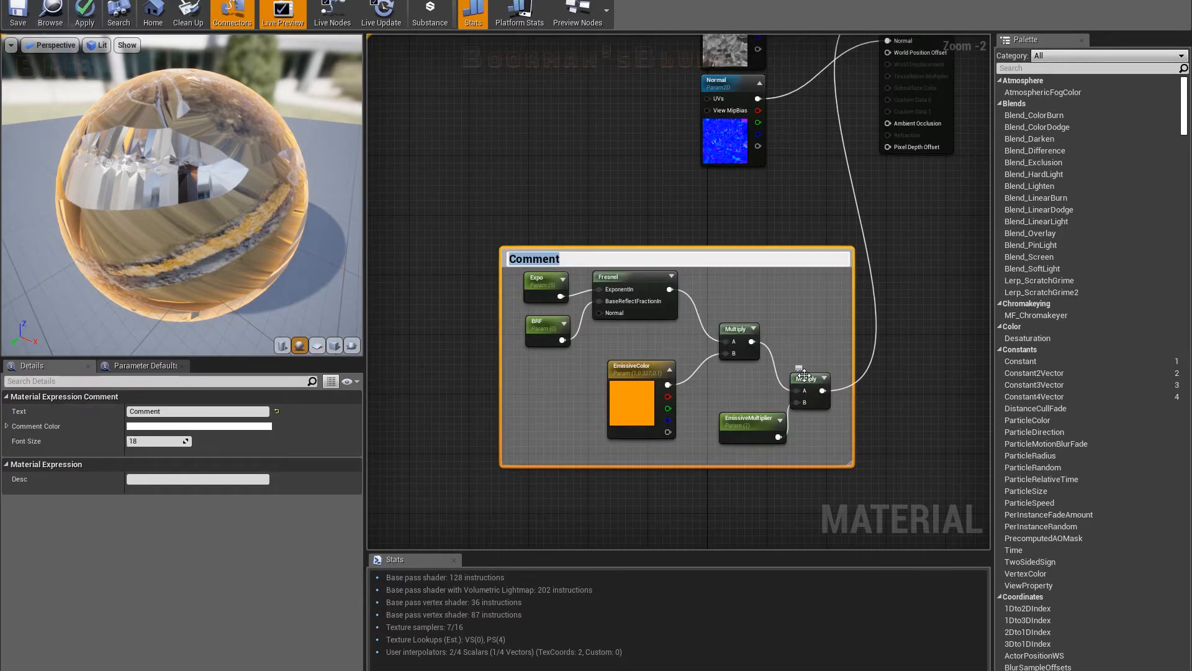
pyautogui.write('Emissive')
pyautogui.press('Return')
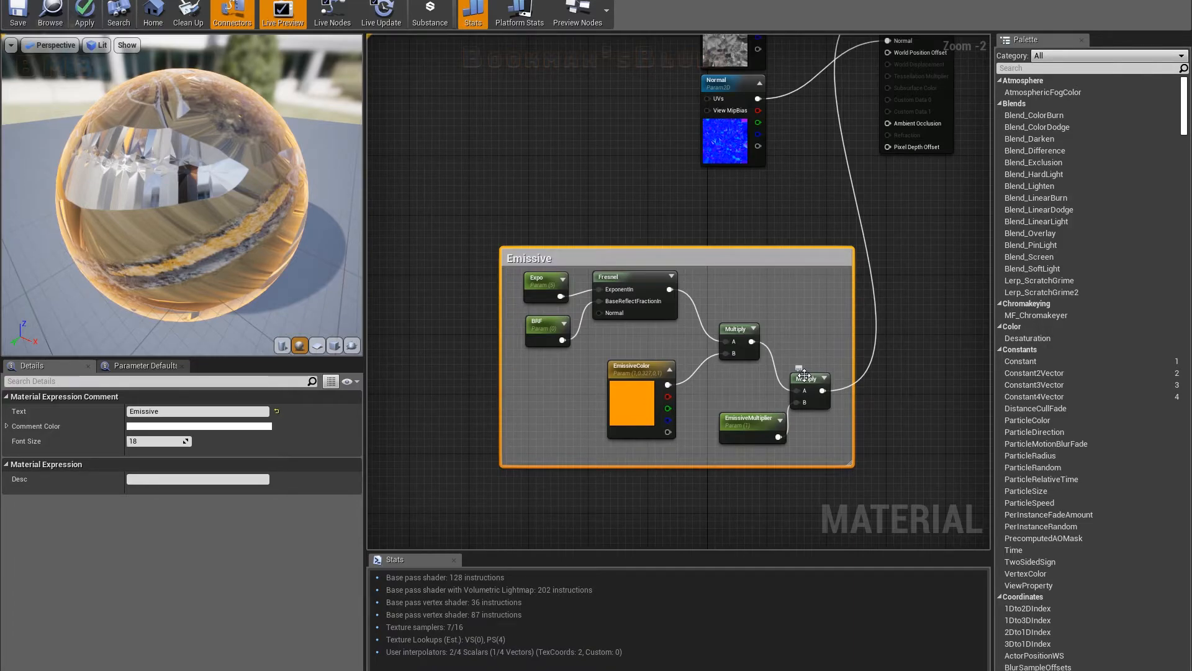
# - Move the Normal texture node left, clear of the other texture nodes in the Robot_Master graph
pyautogui.moveTo(649, 240); pyautogui.dragTo(618, 507, button='right')
pyautogui.moveTo(601, 69); pyautogui.dragTo(704, 397)
pyautogui.click(602, 414)
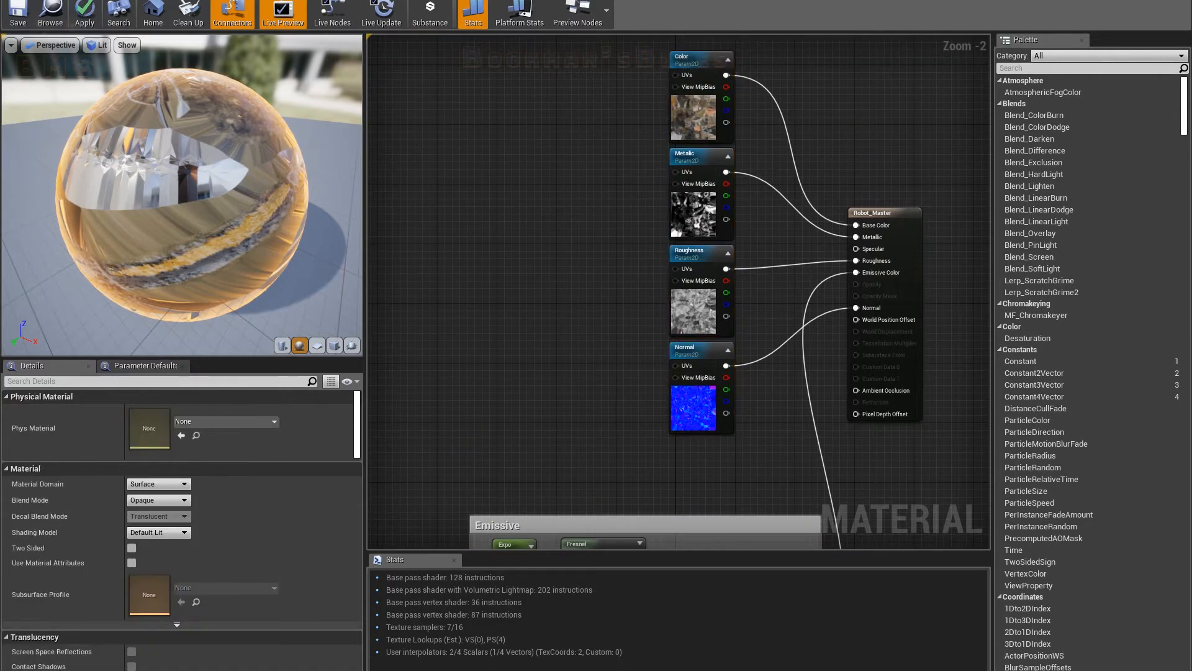
pyautogui.moveTo(601, 419); pyautogui.dragTo(643, 311, button='right')
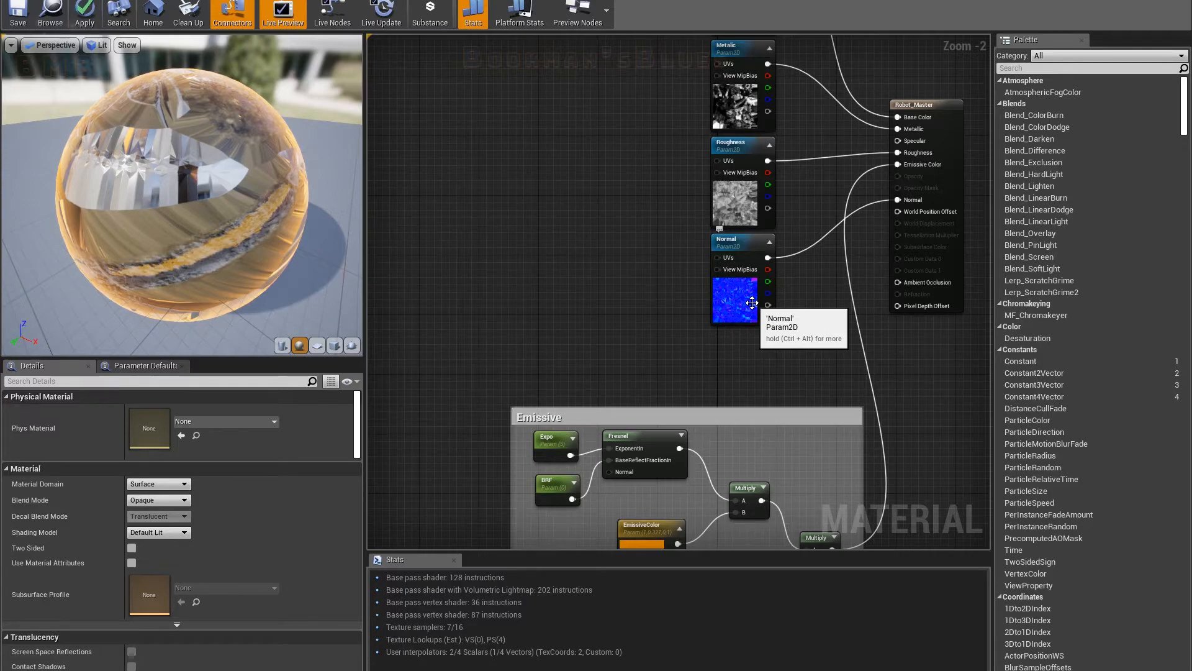
pyautogui.moveTo(752, 302); pyautogui.dragTo(578, 319)
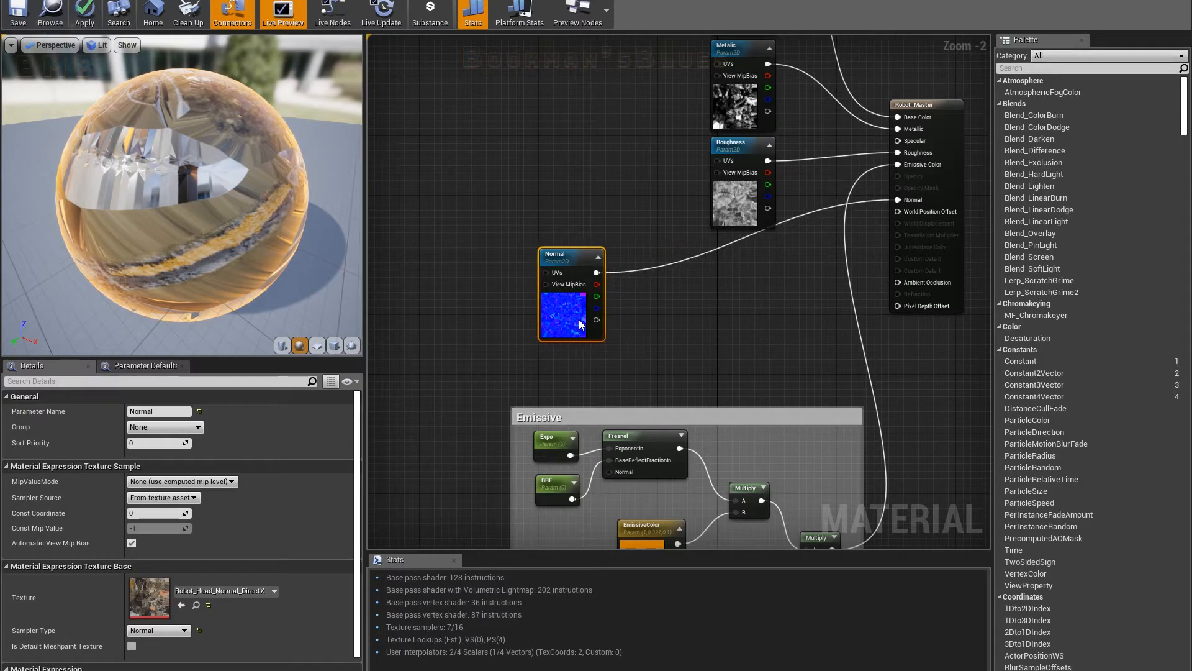
pyautogui.click(665, 307)
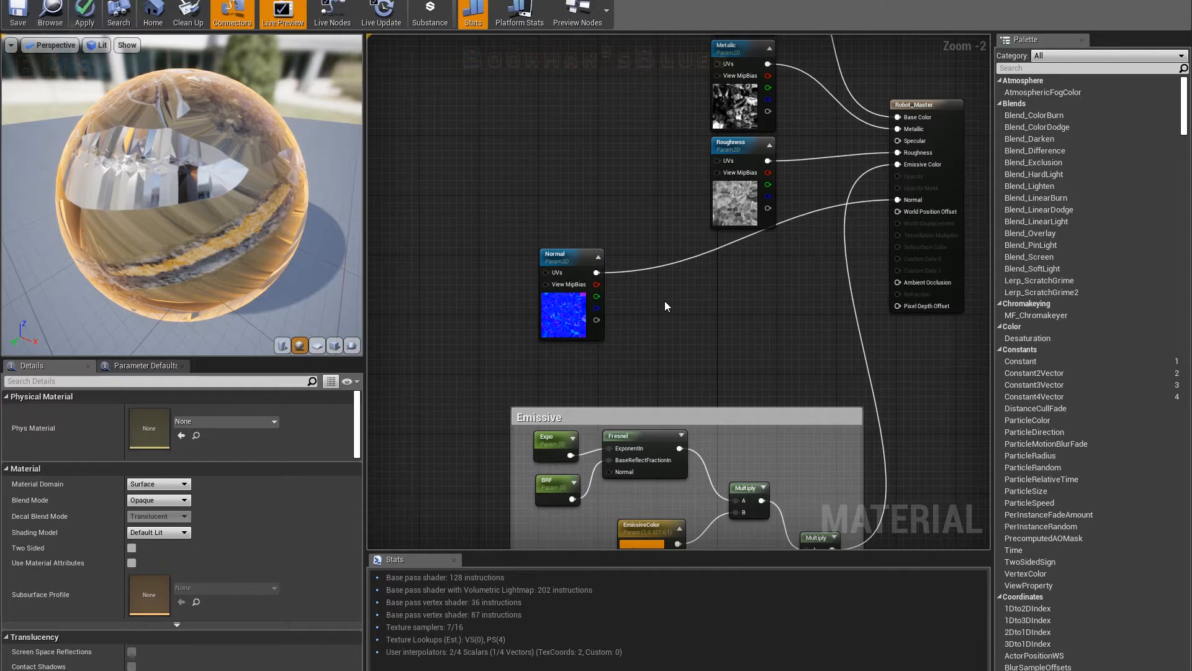
# - Add a ComponentMask node fed by the Normal texture's output and limit it to the R channel
pyautogui.rightClick(665, 302)
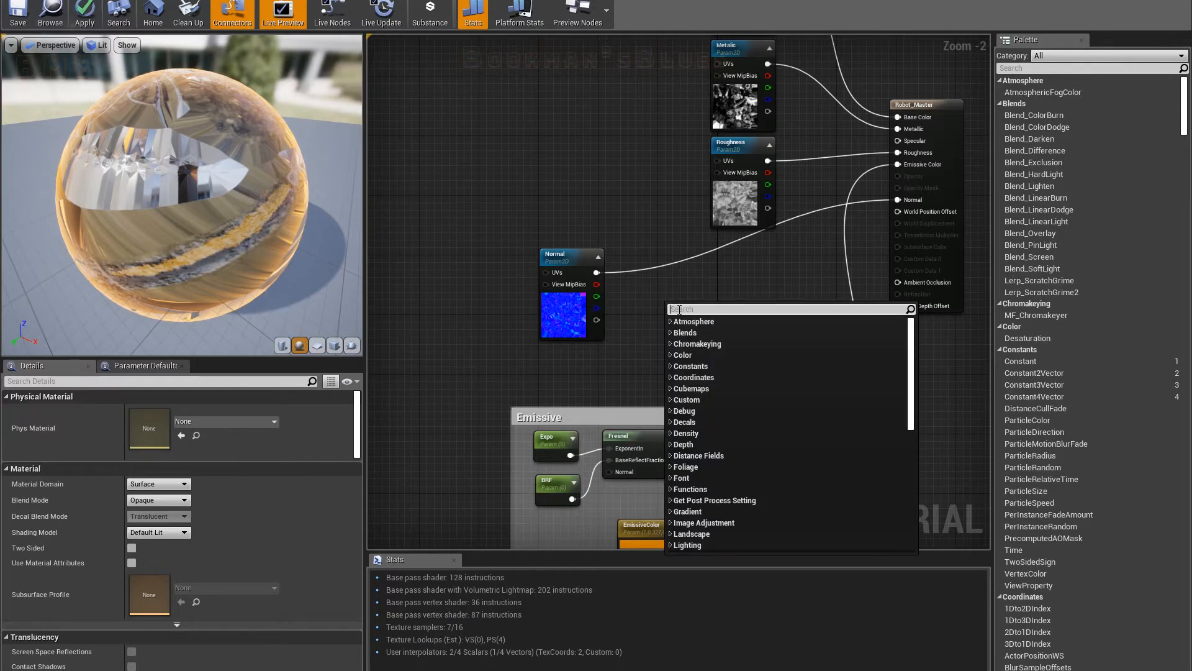
pyautogui.write('m')
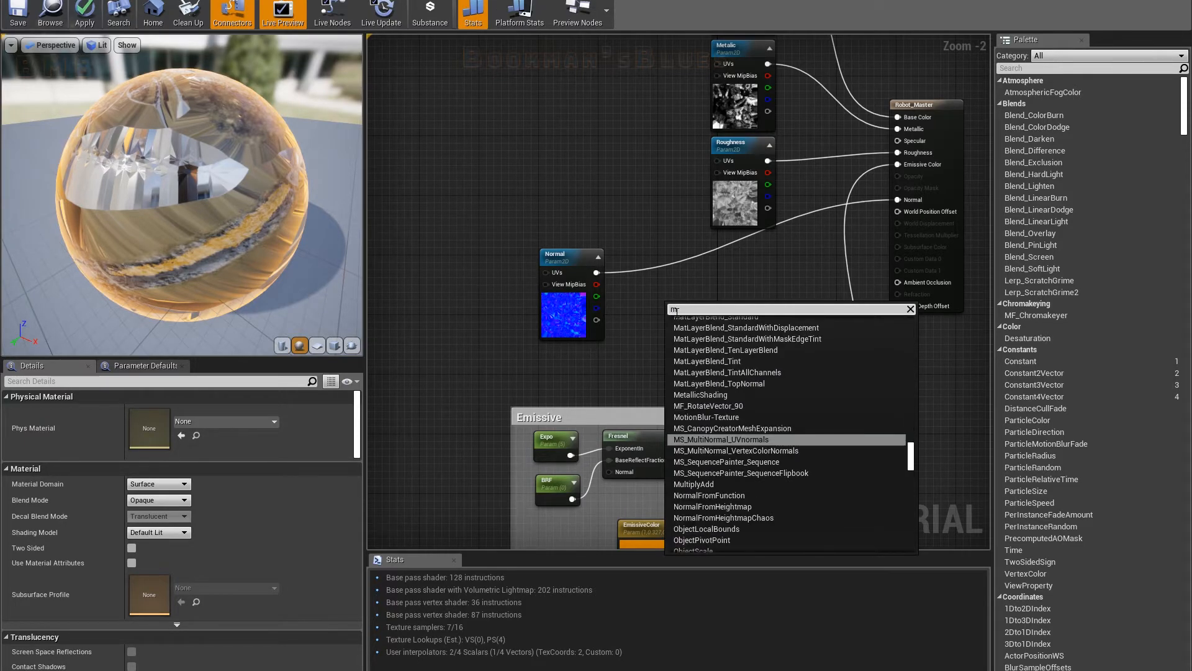
pyautogui.write('ask')
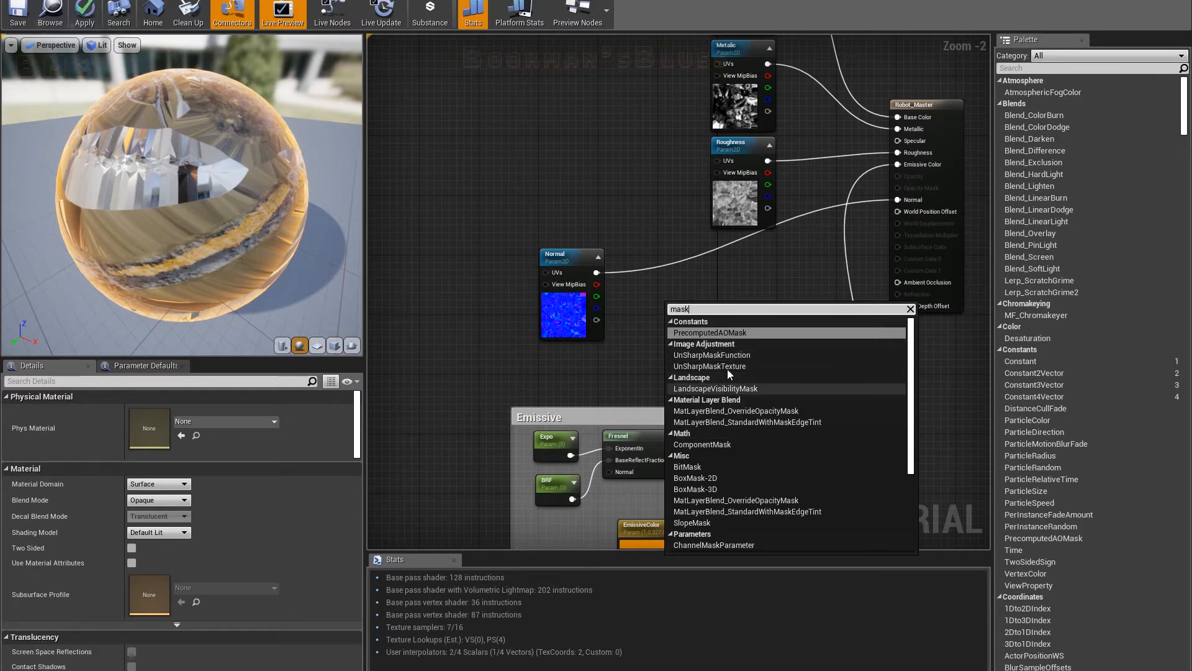
pyautogui.click(714, 443)
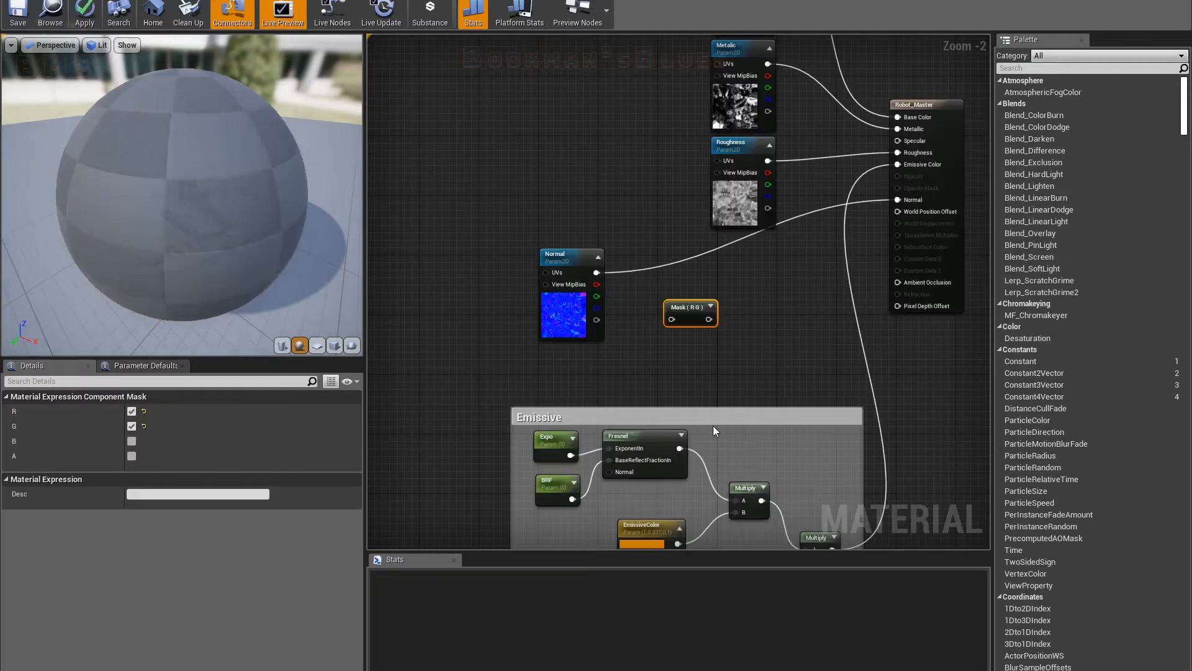
pyautogui.moveTo(674, 289)
pyautogui.mouseDown()
pyautogui.moveTo(665, 267)
pyautogui.moveTo(617, 285)
pyautogui.moveTo(657, 289)
pyautogui.moveTo(661, 269)
pyautogui.mouseUp()
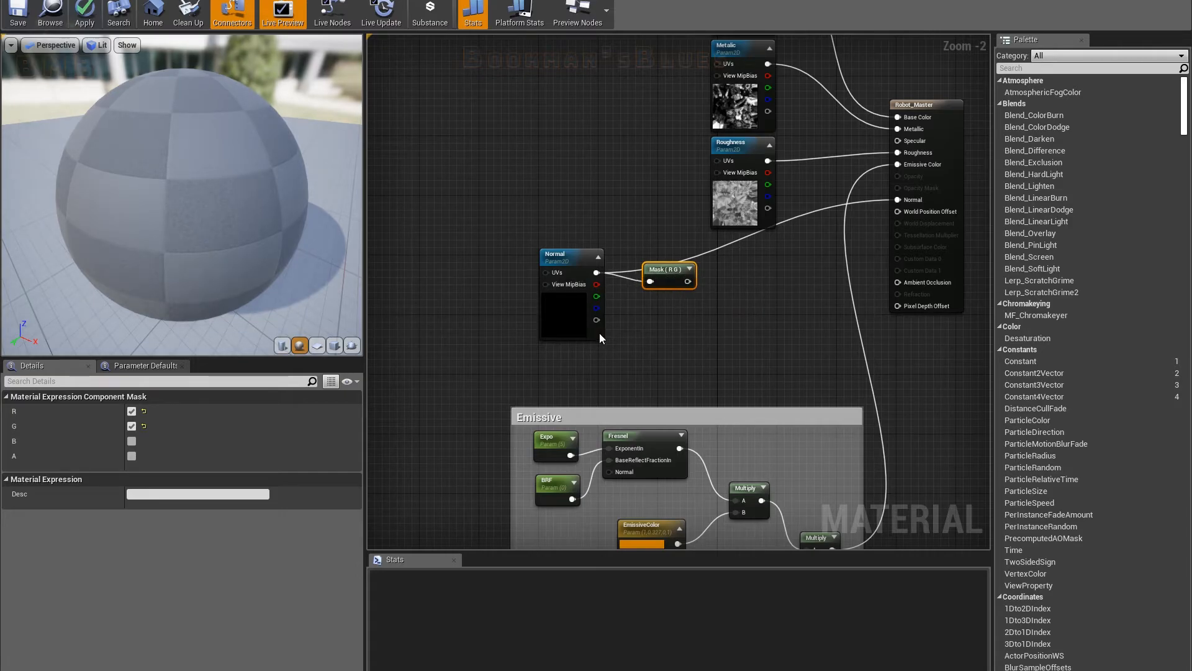
pyautogui.click(132, 426)
# - Preview the mask node with its R and G channels in turn, return it to R only, and stop previewing
pyautogui.rightClick(666, 268)
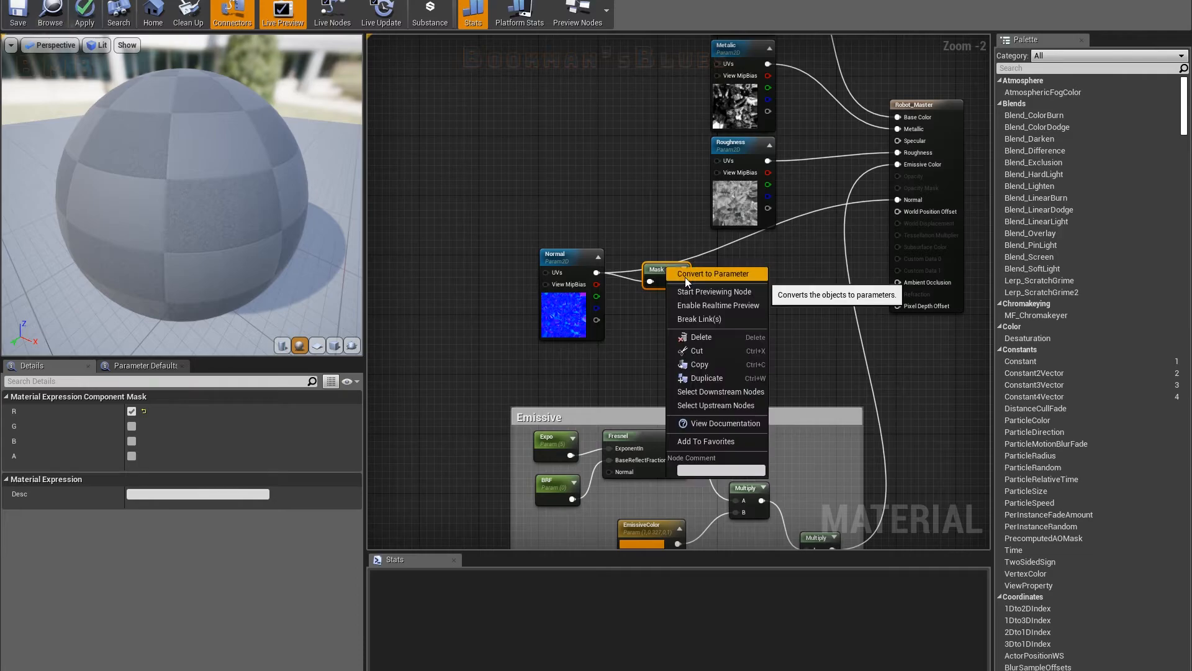
pyautogui.click(684, 292)
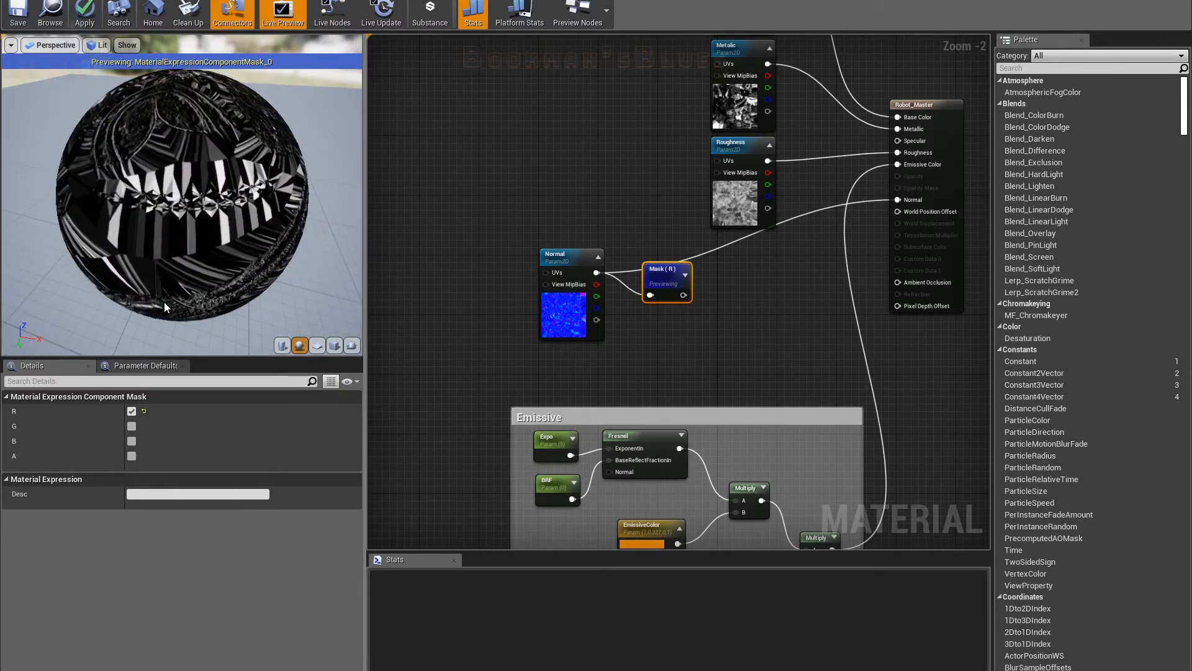
pyautogui.click(132, 426)
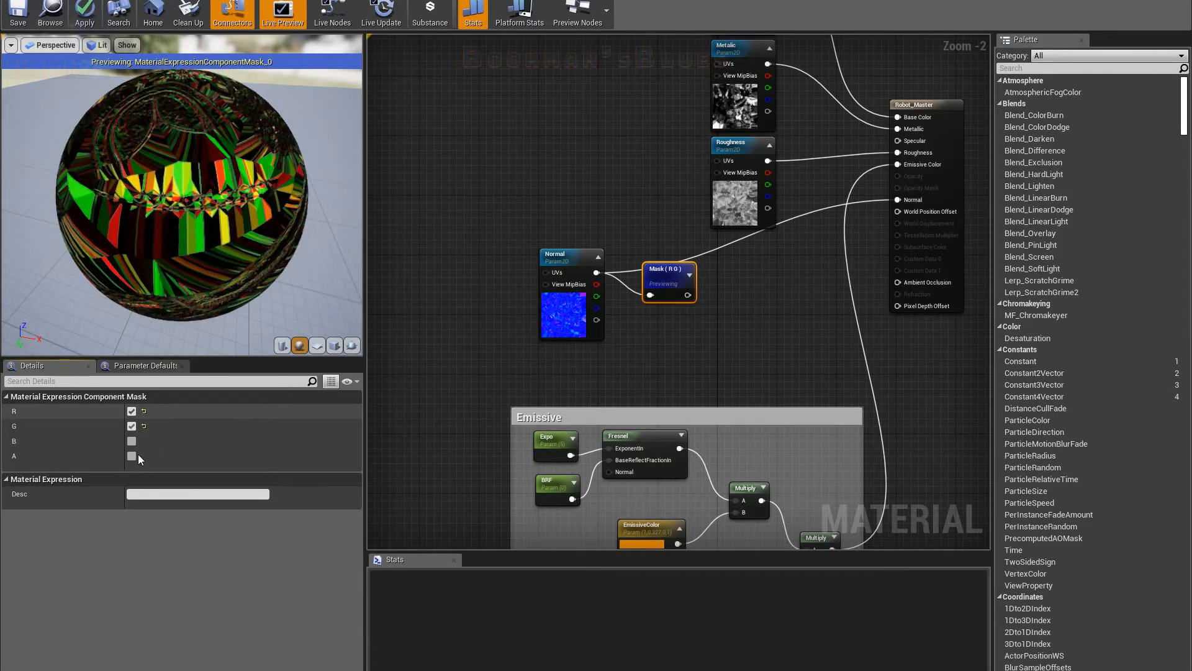
pyautogui.click(132, 411)
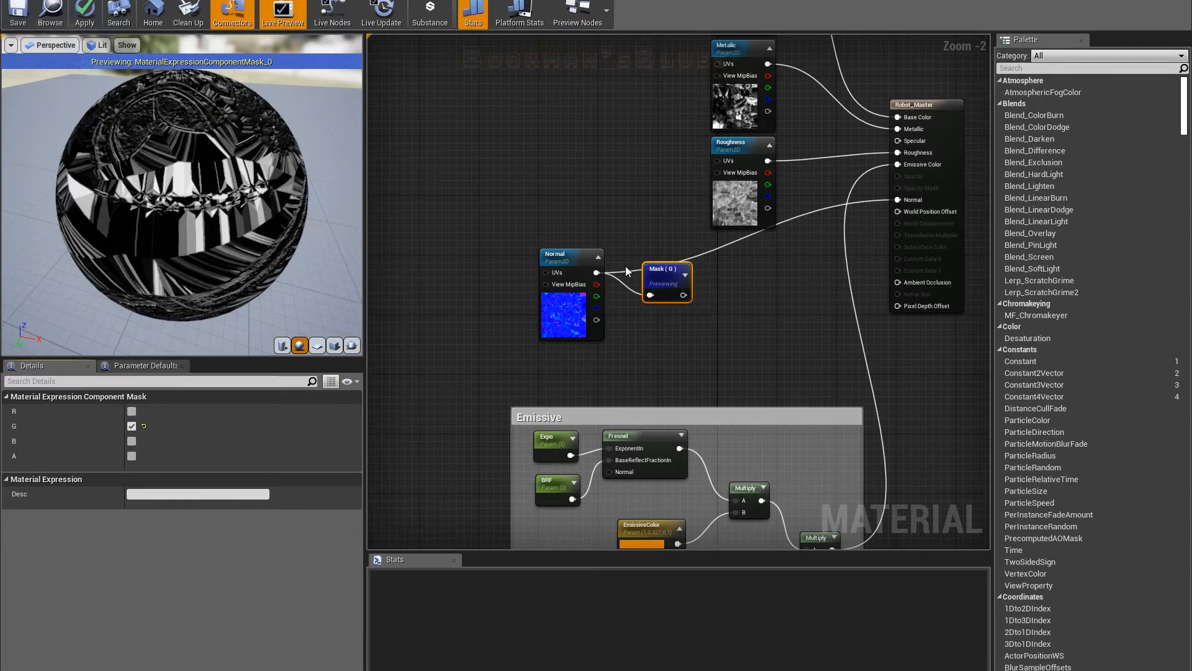
pyautogui.moveTo(656, 275); pyautogui.dragTo(664, 269)
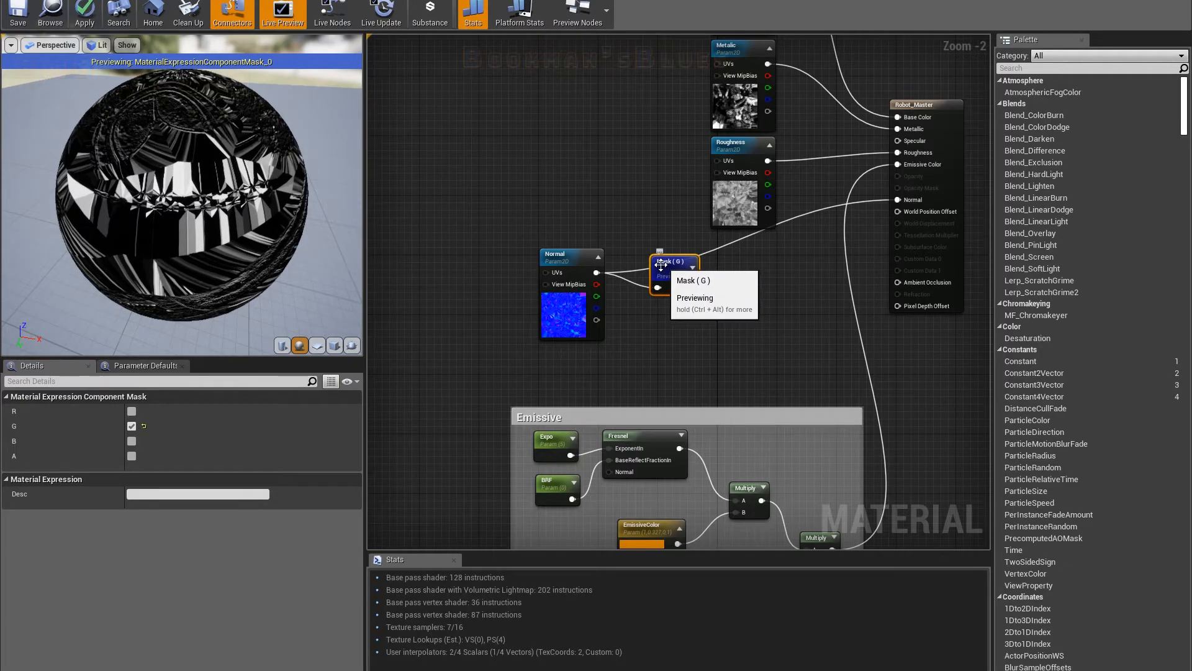
pyautogui.click(131, 411)
pyautogui.click(132, 426)
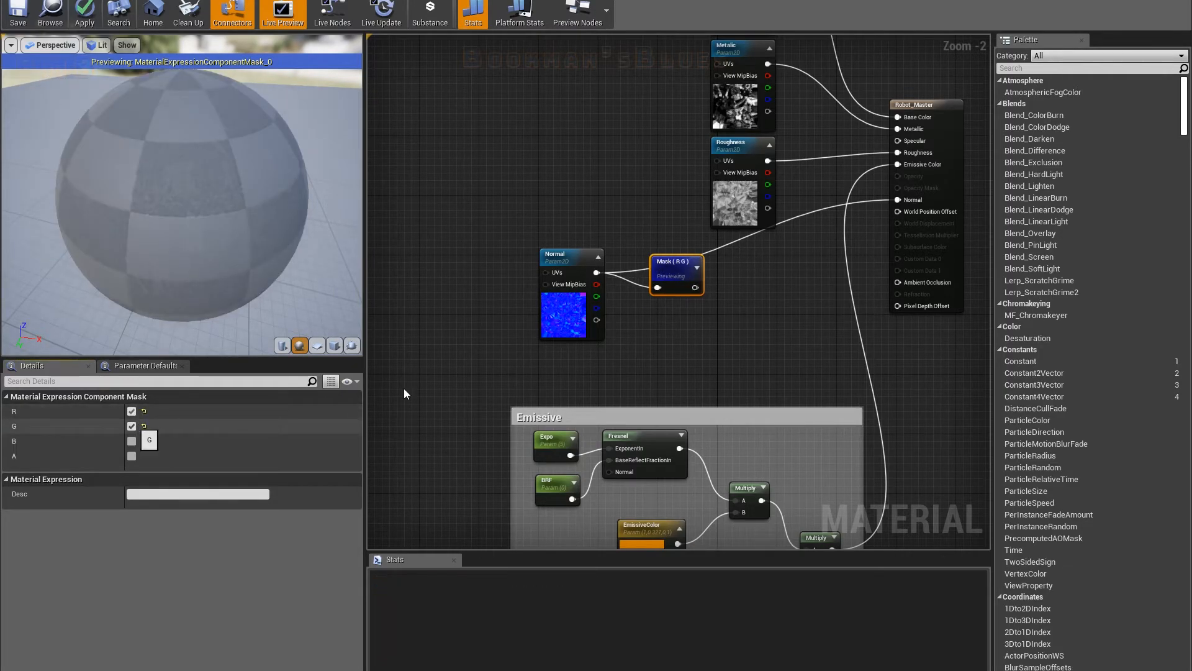
pyautogui.moveTo(680, 255); pyautogui.dragTo(681, 251)
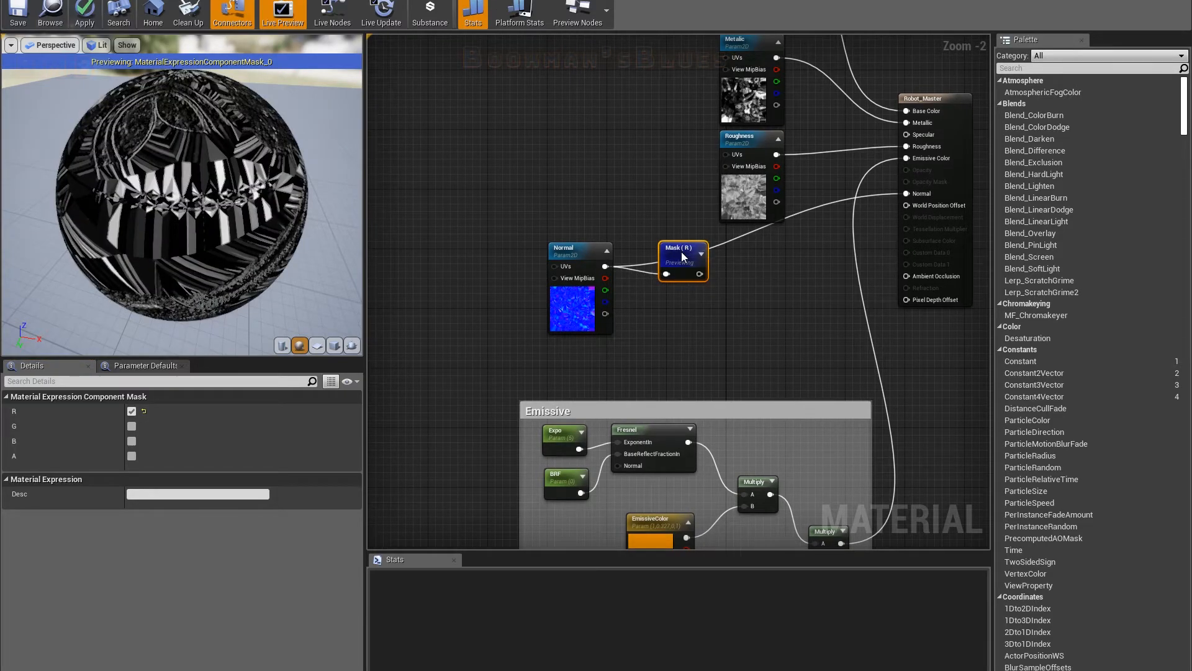
pyautogui.rightClick(681, 252)
pyautogui.click(683, 303)
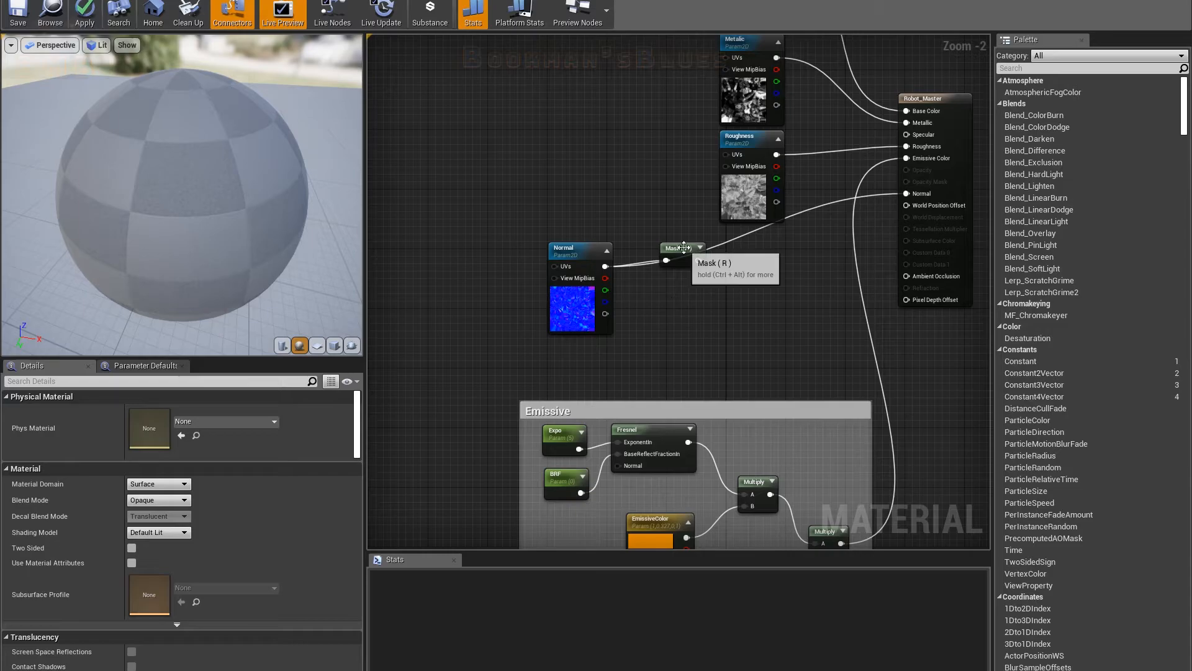
# - Duplicate the R mask below itself, switch the copy to the G channel only, and feed it from the Normal texture
pyautogui.click(681, 249)
pyautogui.click(686, 287)
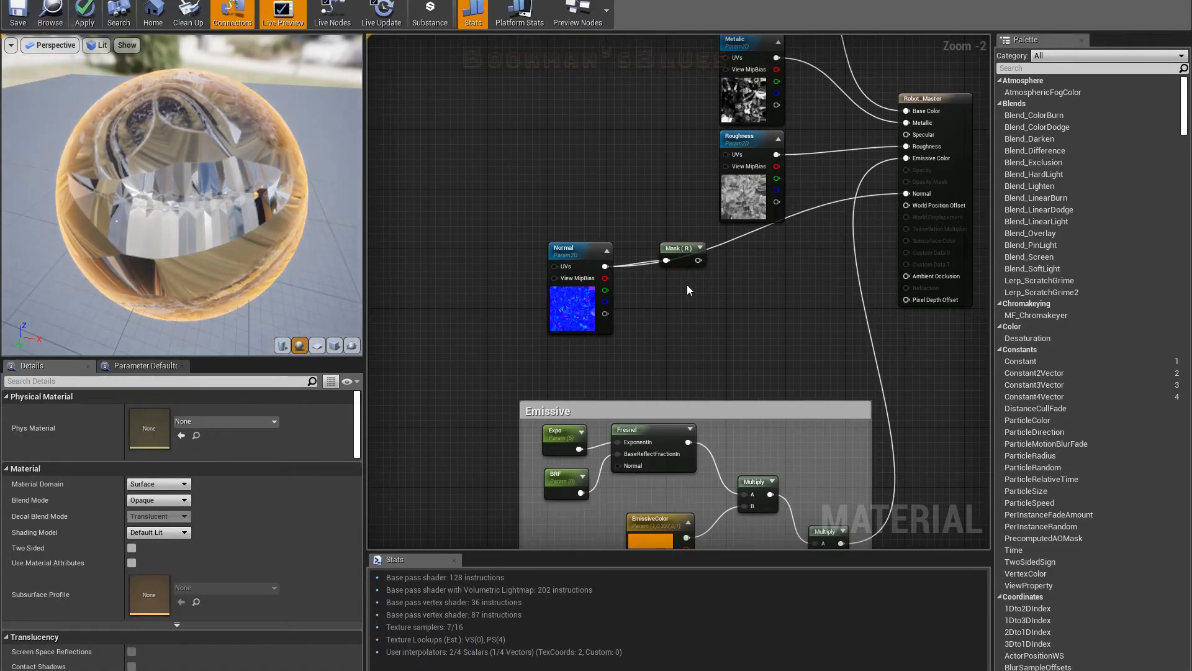
pyautogui.hotkey('ctrl', 'v')
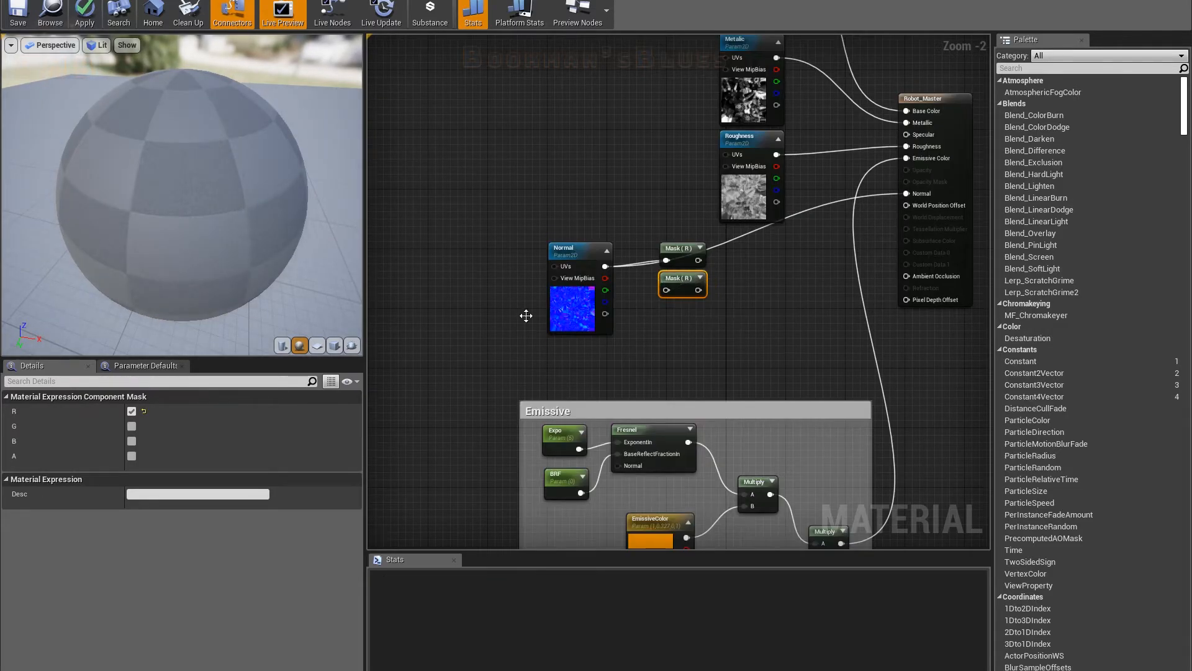
pyautogui.click(132, 426)
pyautogui.click(131, 411)
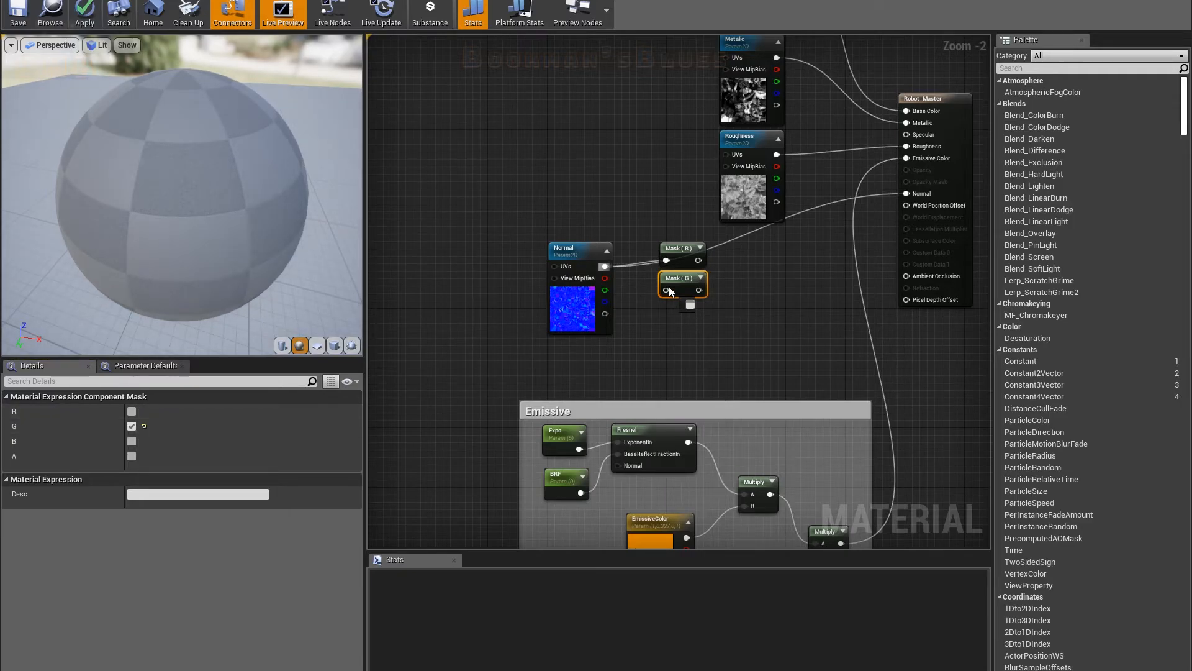
pyautogui.moveTo(669, 291); pyautogui.dragTo(668, 290)
pyautogui.click(681, 255)
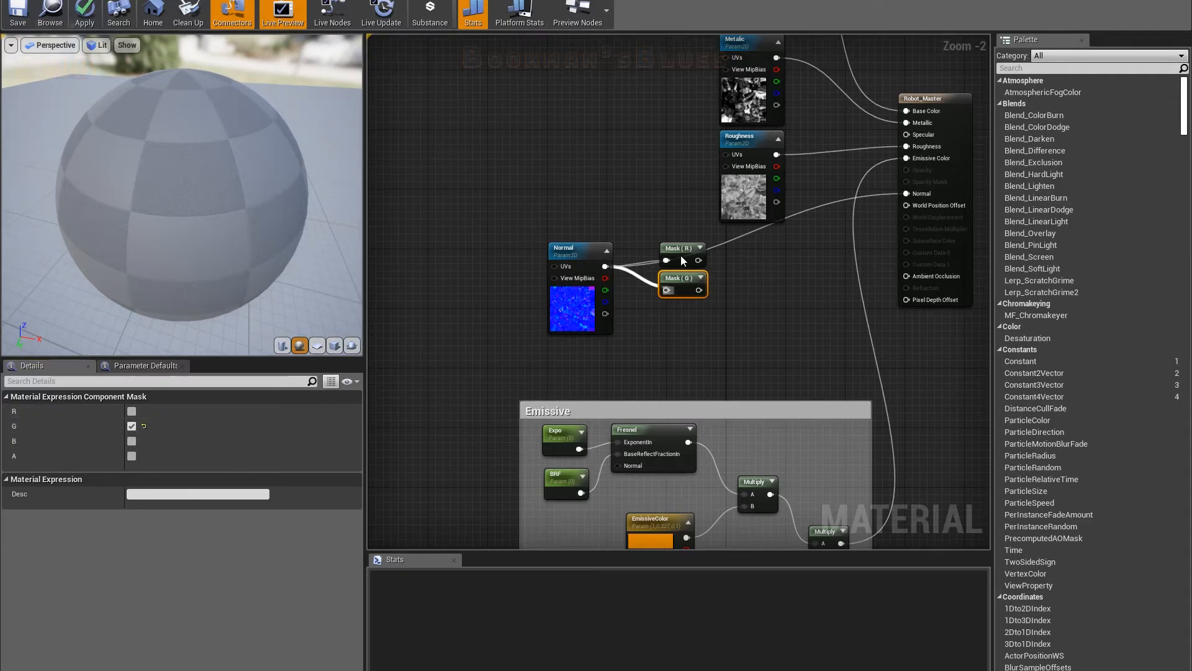
# - Add a Constant node with a value of 1 below the two masks
pyautogui.click(689, 322)
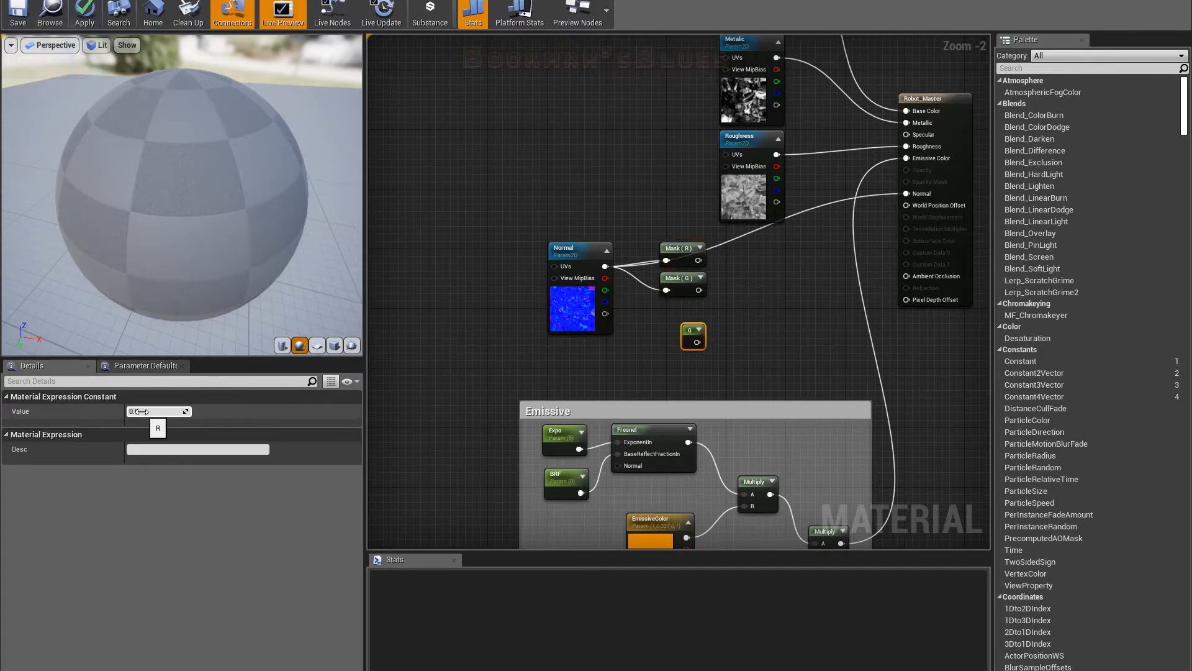
pyautogui.moveTo(140, 411); pyautogui.dragTo(162, 411)
pyautogui.click(732, 285)
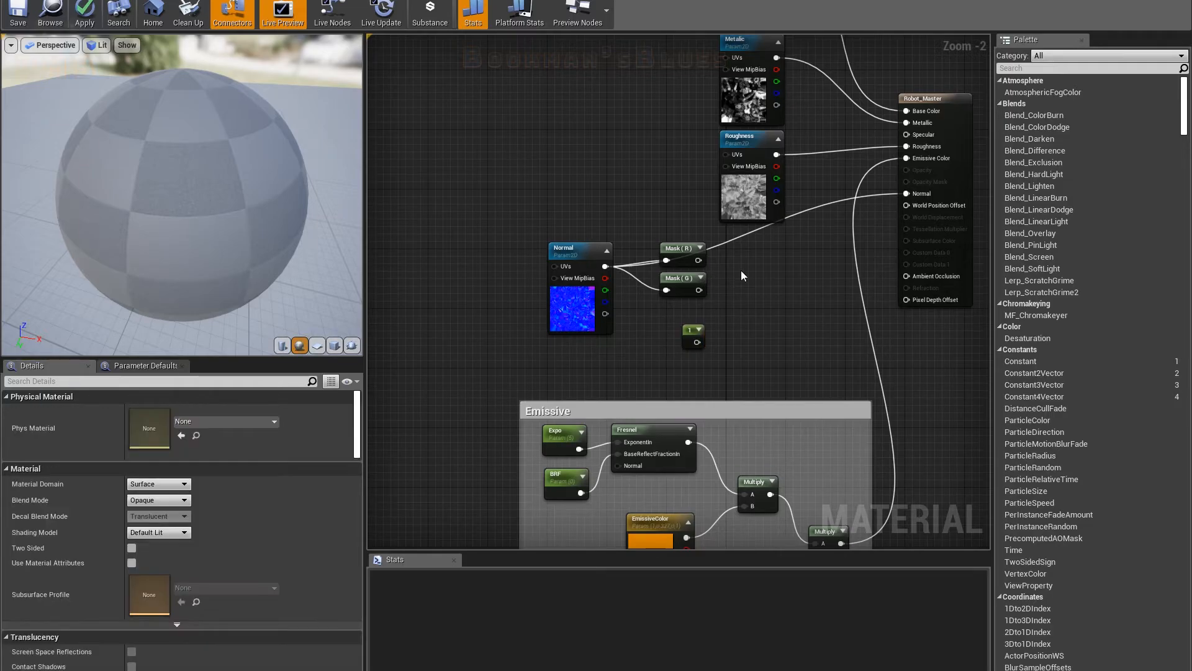
# - Add two Multiply nodes to the right of the masks, placing one beside the R mask
pyautogui.press('m')
pyautogui.click(744, 256)
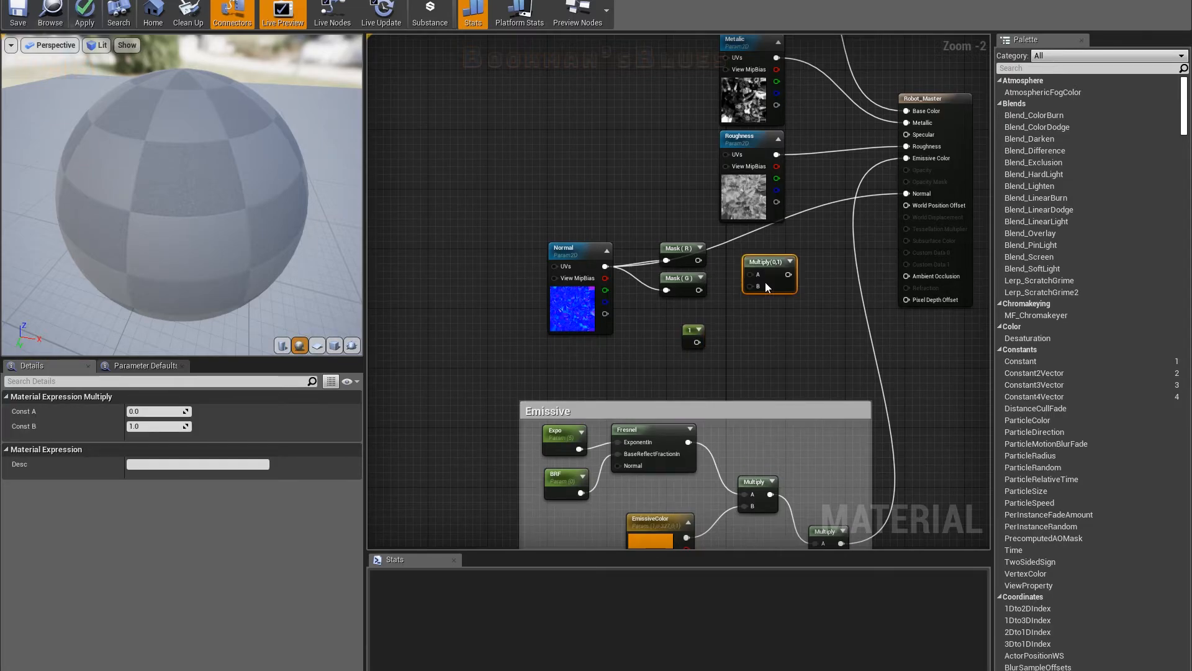
pyautogui.click(758, 316)
pyautogui.moveTo(768, 272); pyautogui.dragTo(754, 245)
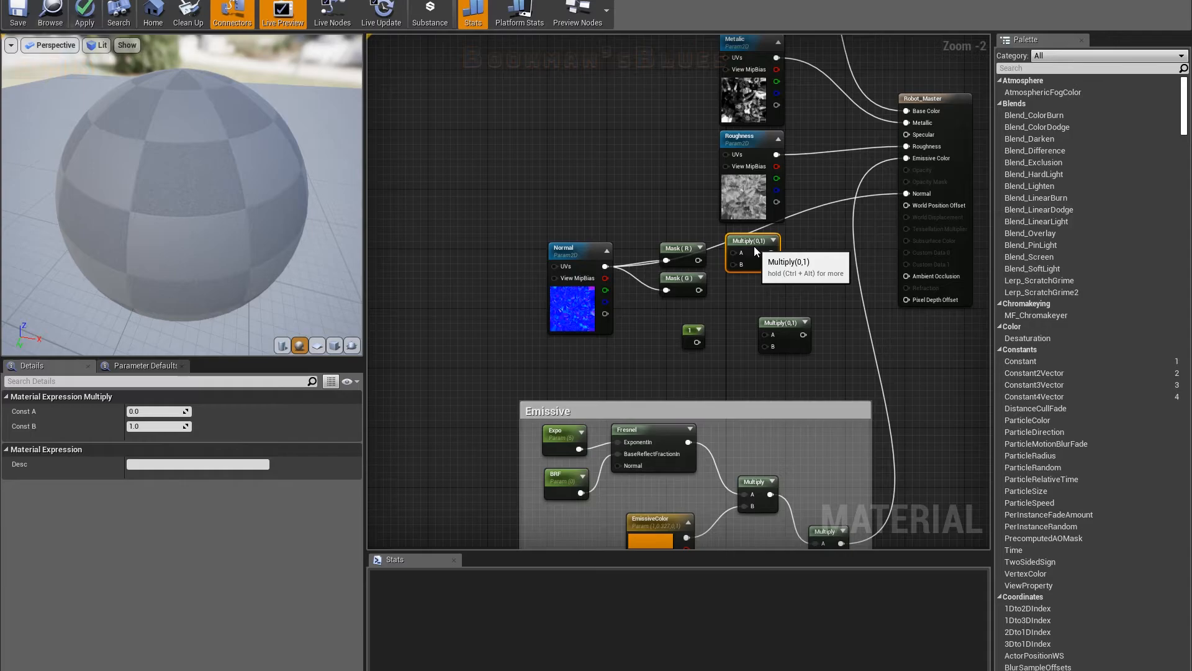
# - Connect the R and G masks to the A inputs of separate Multiply nodes and the Constant to both B inputs
pyautogui.moveTo(762, 309); pyautogui.dragTo(740, 253)
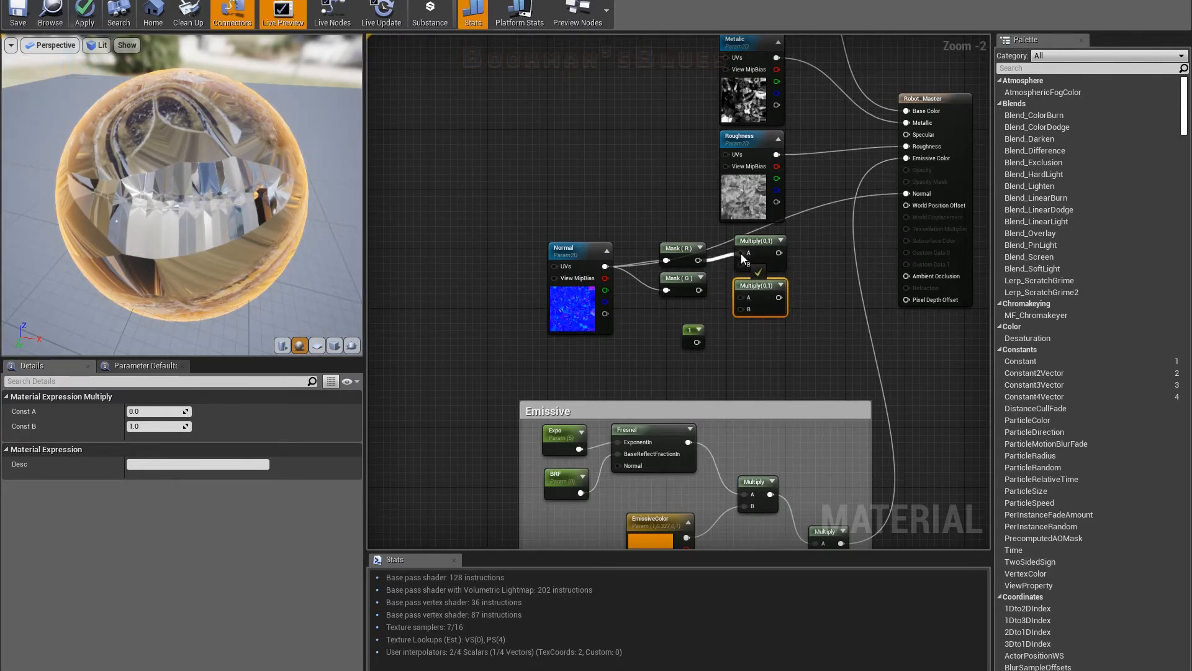
pyautogui.moveTo(698, 290); pyautogui.dragTo(740, 297)
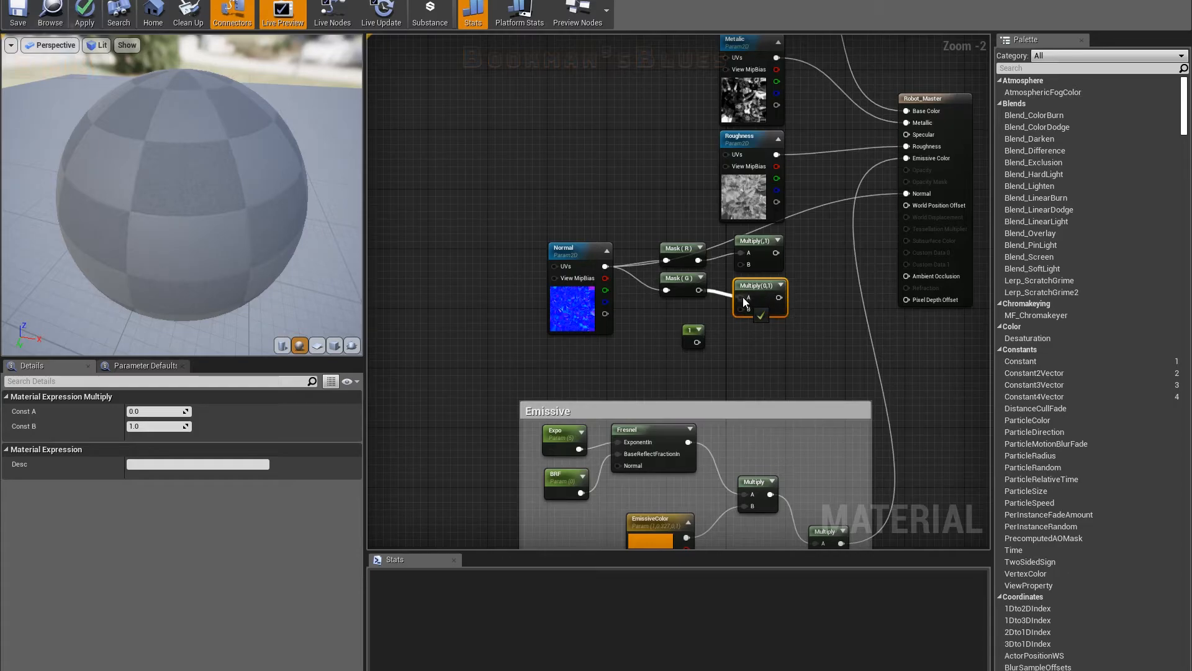
pyautogui.moveTo(695, 342); pyautogui.dragTo(740, 265)
pyautogui.moveTo(695, 343)
pyautogui.mouseDown()
pyautogui.moveTo(743, 307)
pyautogui.moveTo(687, 329)
pyautogui.mouseUp()
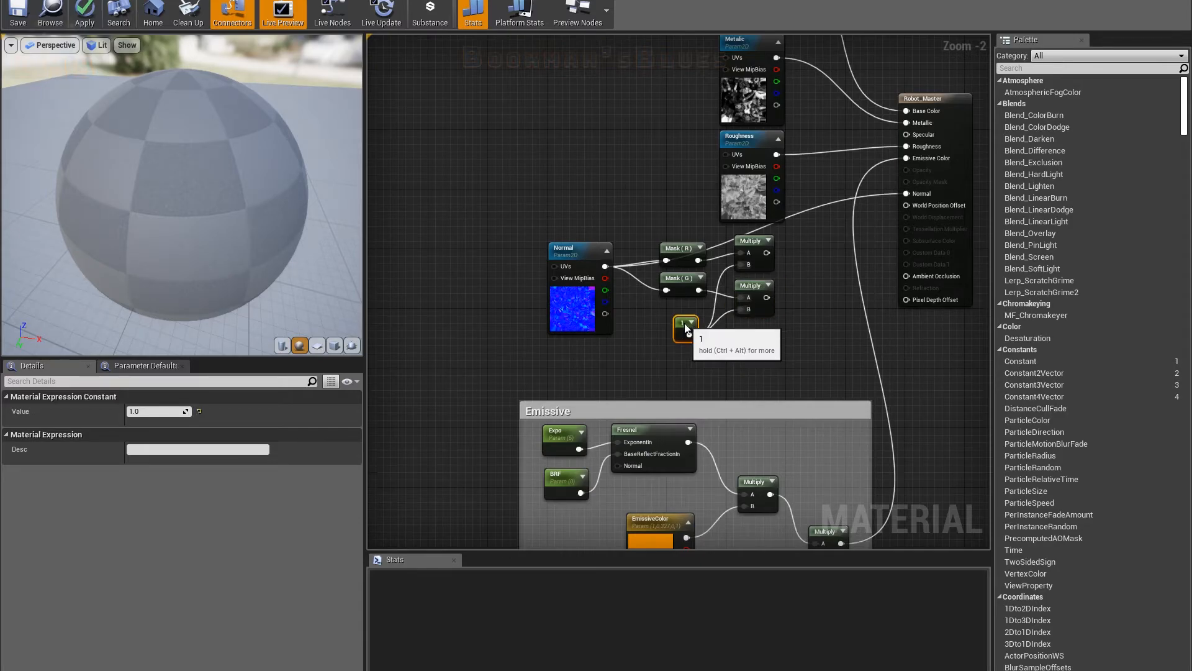
# - Add an AppendVector node and connect the R-channel Multiply to its A input and the G-channel Multiply to B
pyautogui.rightClick(801, 264)
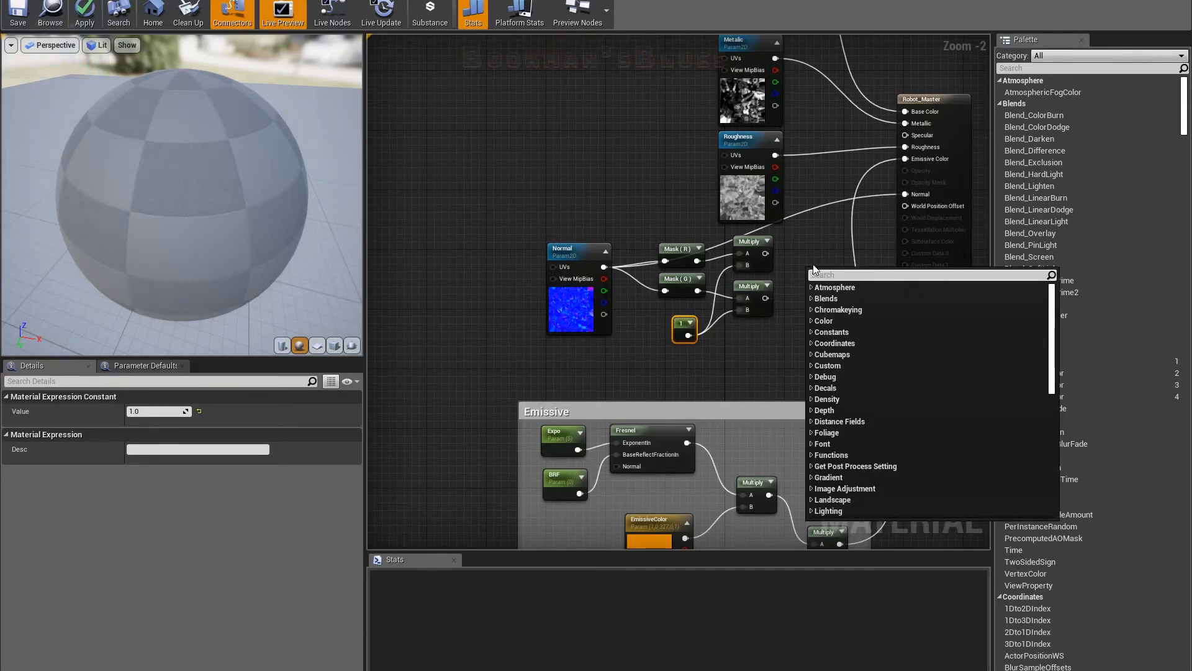
pyautogui.write('ap')
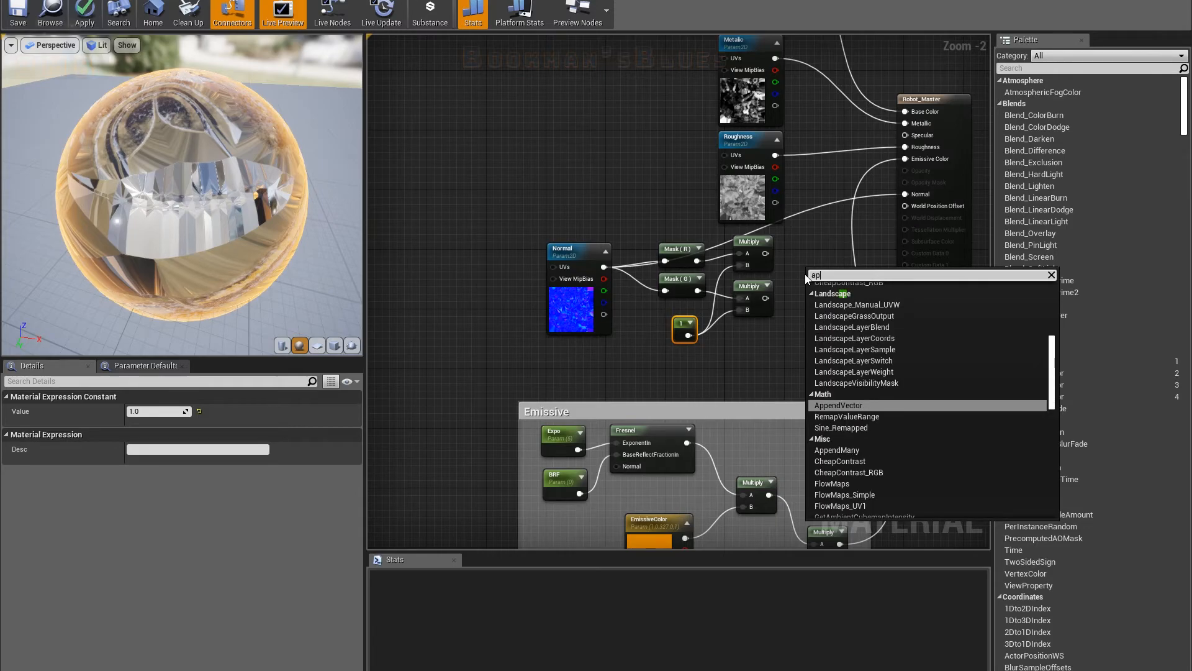
pyautogui.write('p')
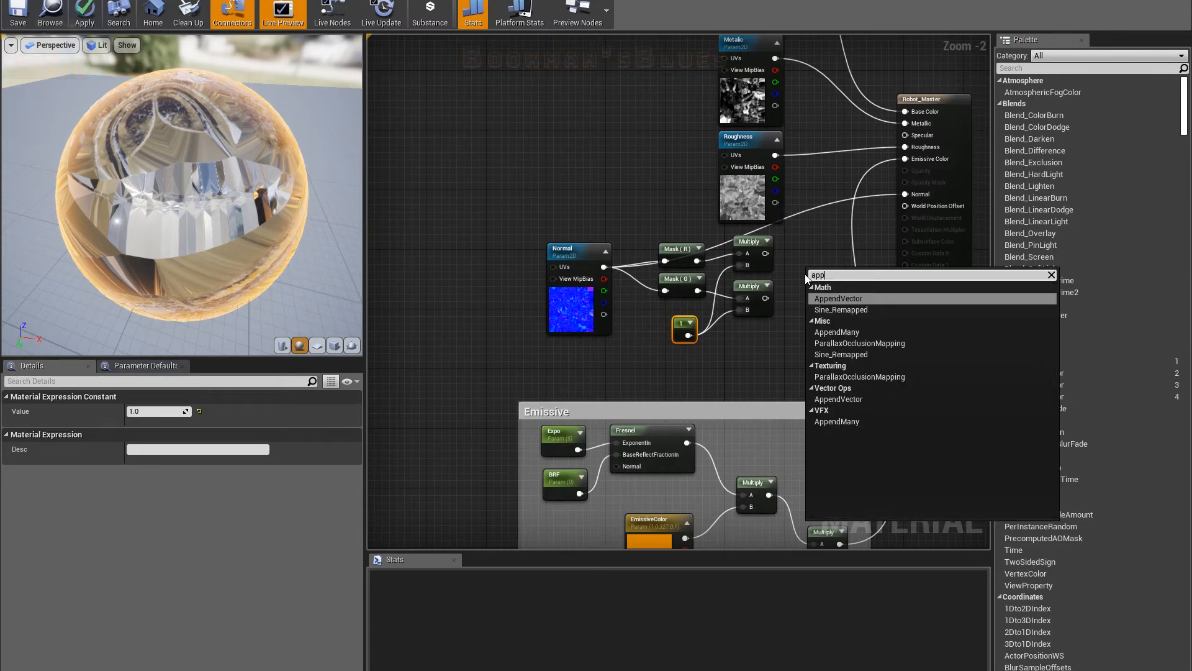
pyautogui.click(841, 297)
pyautogui.moveTo(818, 272)
pyautogui.mouseDown()
pyautogui.moveTo(812, 255)
pyautogui.moveTo(787, 289)
pyautogui.moveTo(812, 281)
pyautogui.moveTo(804, 271)
pyautogui.mouseUp()
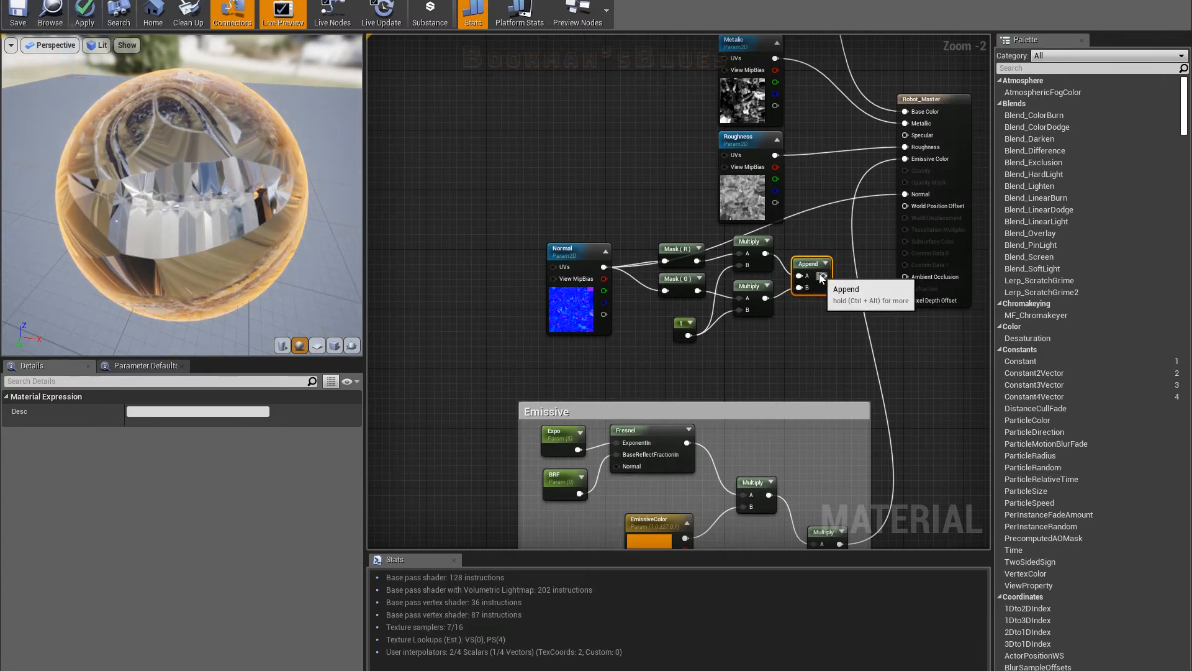
# - Add a second AppendVector node beyond the first Append and connect the first Append's output to its A input
pyautogui.click(828, 316)
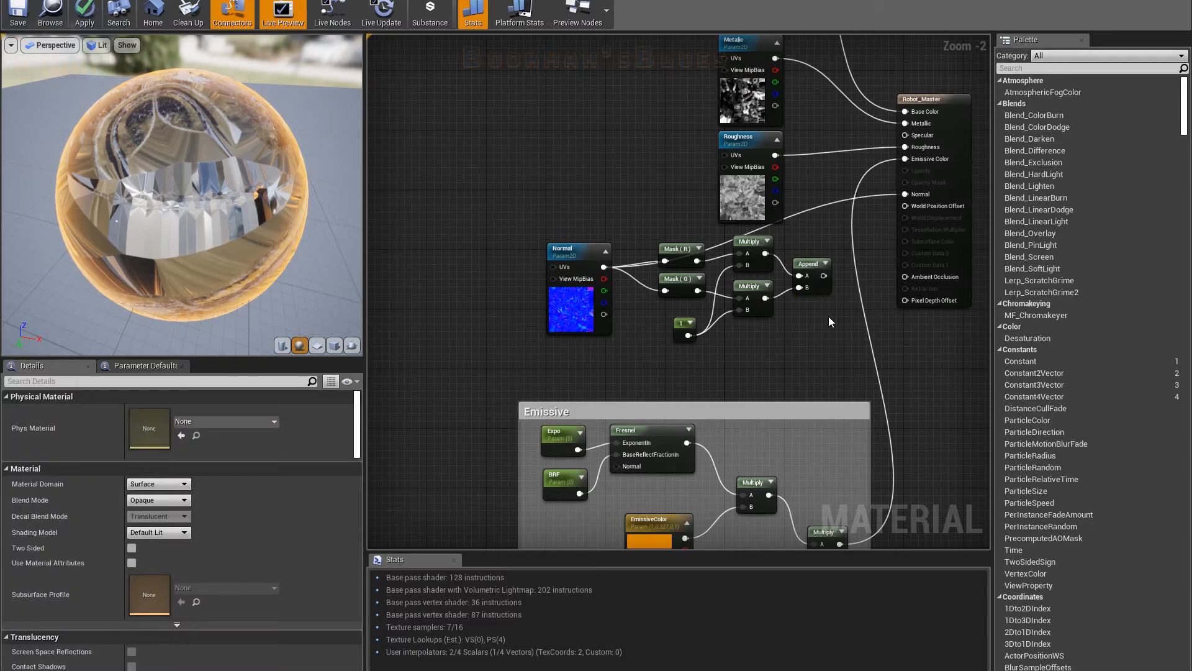
pyautogui.hotkey('ctrl', 'v')
pyautogui.moveTo(824, 276); pyautogui.dragTo(850, 295)
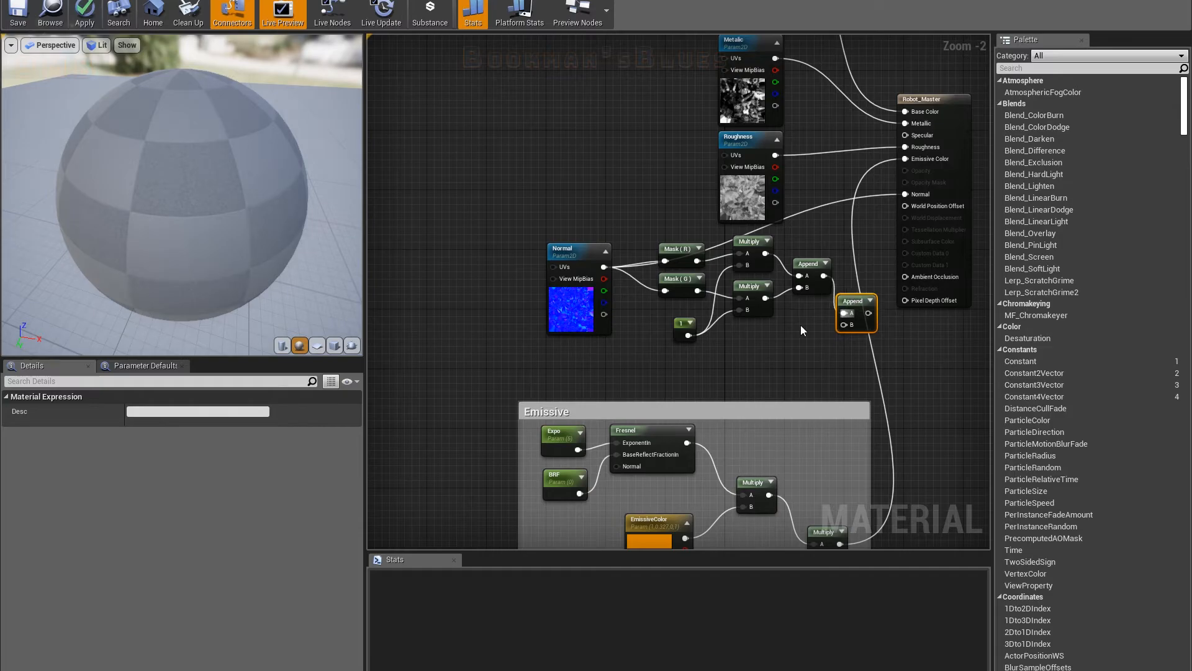
# - Add a Constant node below the first Append, connect it to the second Append's B input and set its value to 1
pyautogui.click(799, 325)
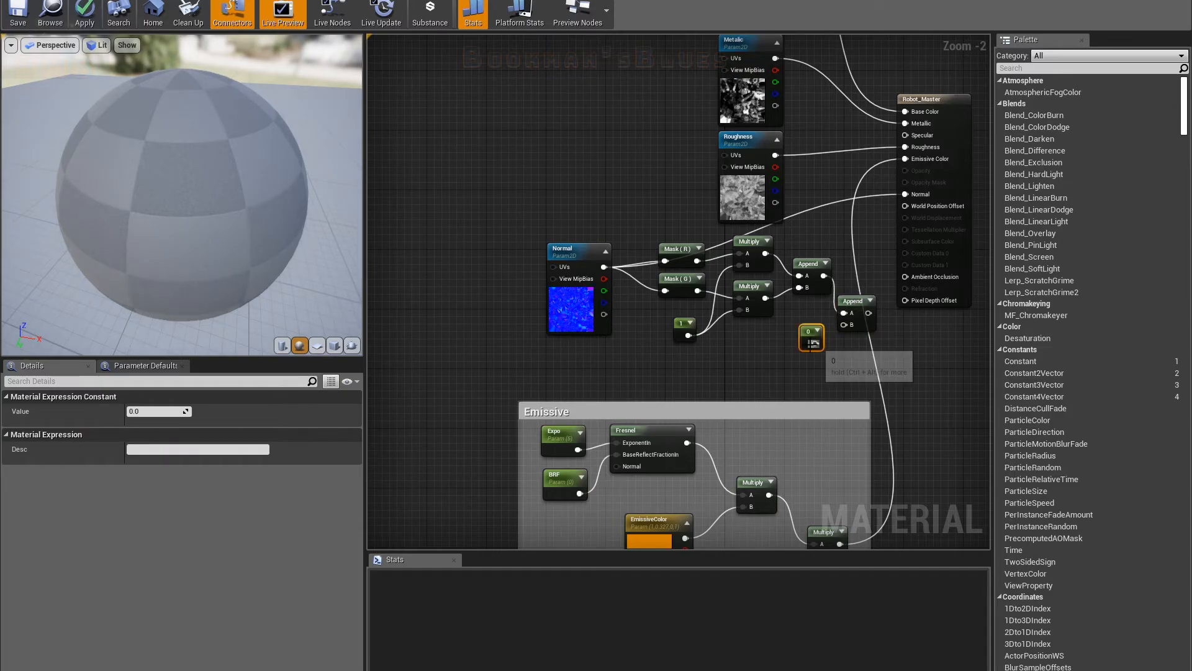
pyautogui.moveTo(814, 343); pyautogui.dragTo(845, 325)
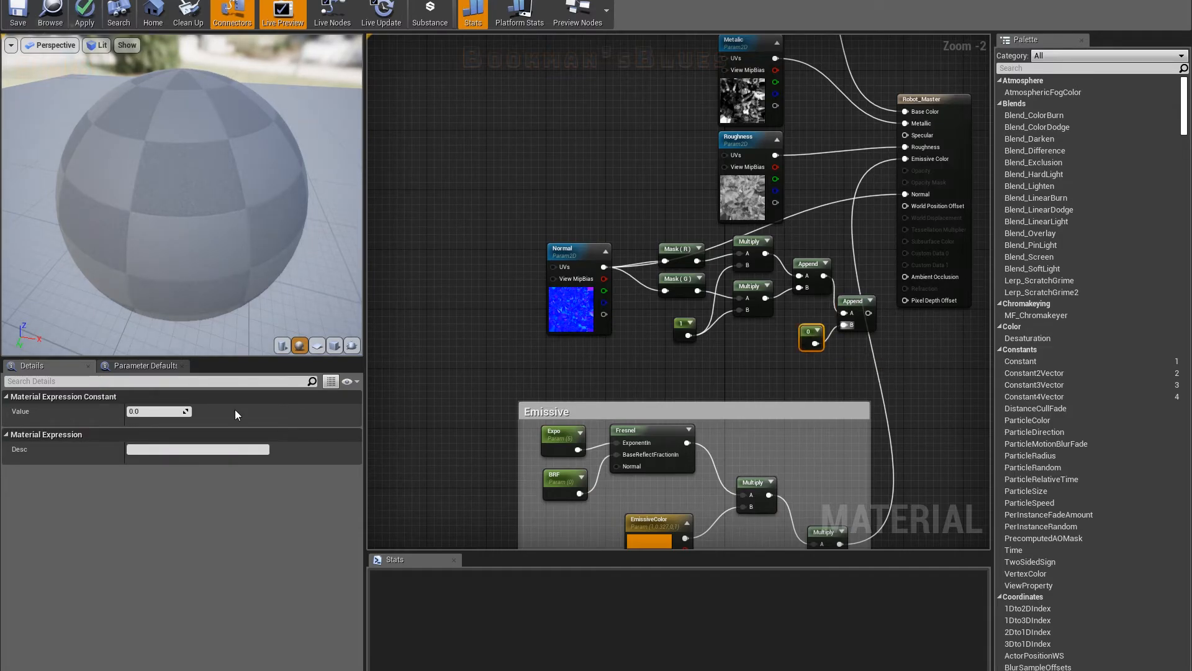
pyautogui.write('1')
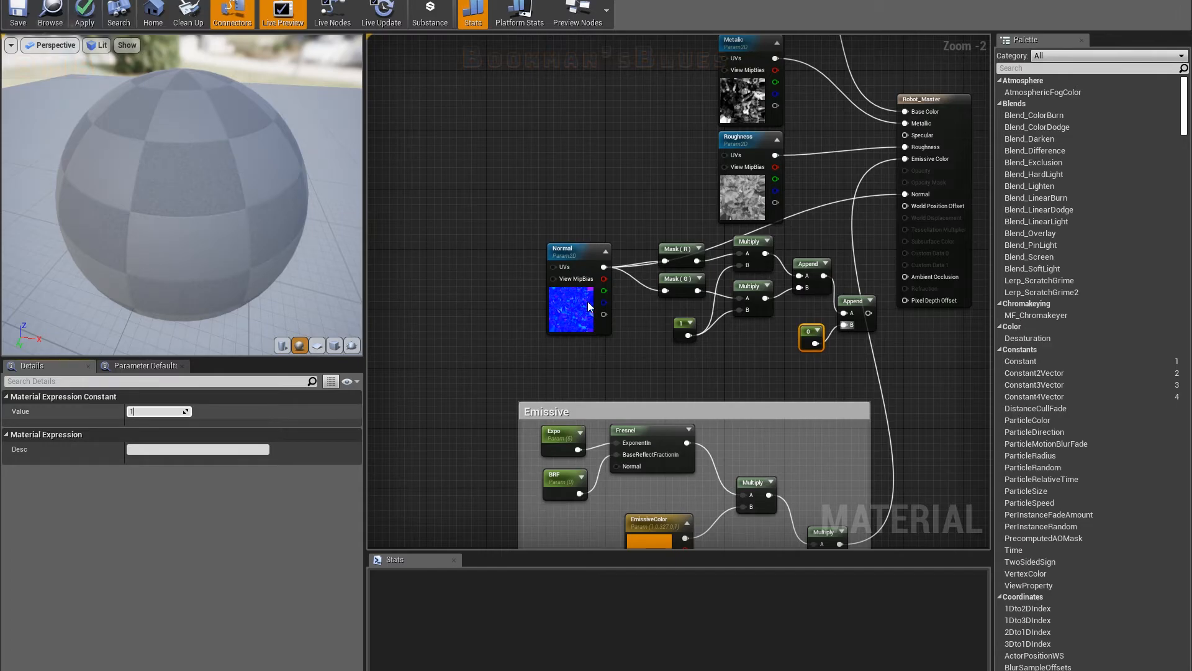
# - Connect the second Append's output to the Normal input of Robot_Master and check the result on the preview sphere
pyautogui.click(856, 303)
pyautogui.moveTo(866, 255); pyautogui.dragTo(796, 289, button='right')
pyautogui.moveTo(798, 346); pyautogui.dragTo(836, 229)
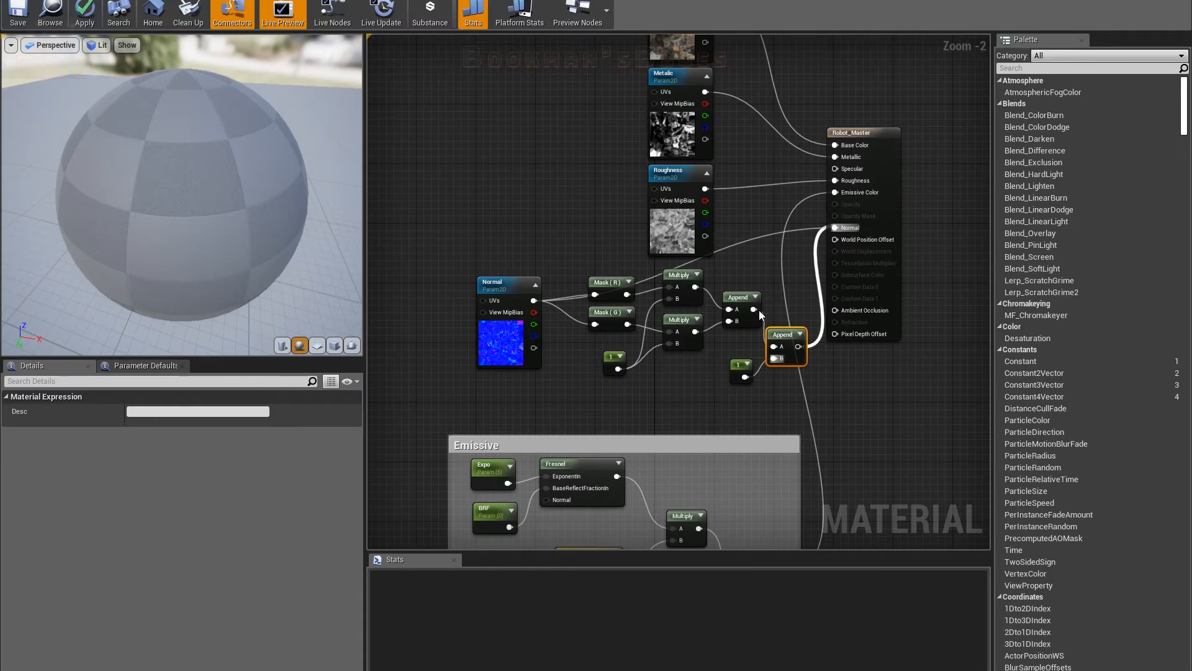
pyautogui.moveTo(581, 250); pyautogui.dragTo(612, 327)
pyautogui.click(606, 236)
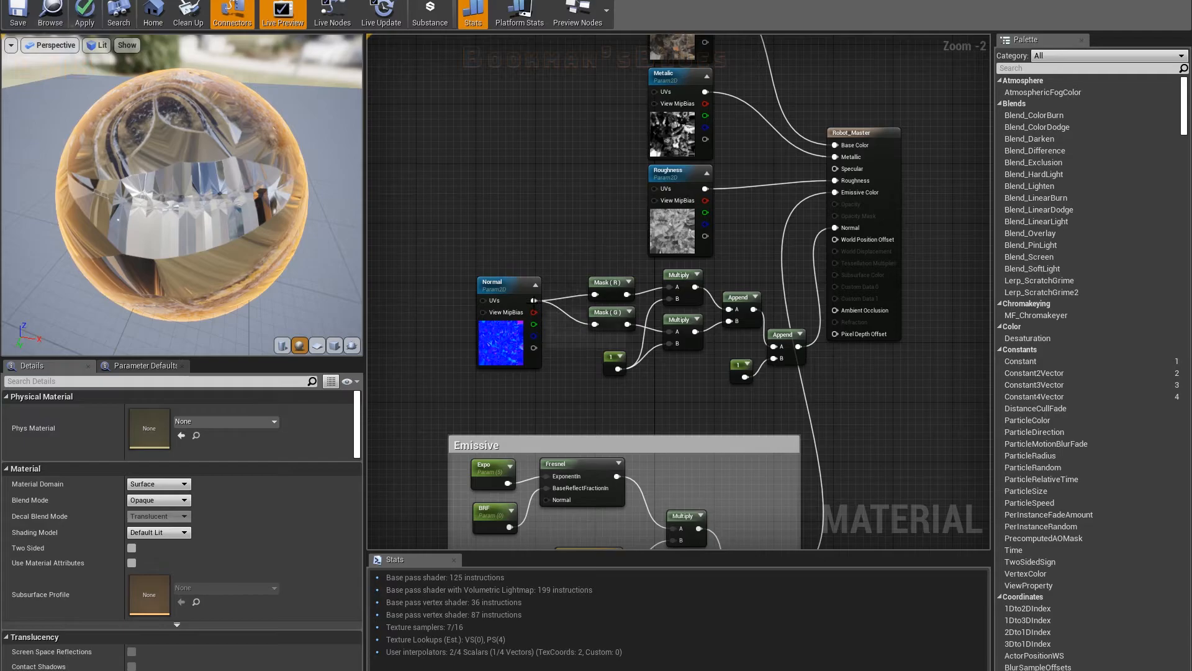
pyautogui.moveTo(534, 311); pyautogui.dragTo(590, 244)
pyautogui.moveTo(186, 144); pyautogui.dragTo(74, 145)
pyautogui.scroll(6, 186, 144)
pyautogui.scroll(-6, 189, 147)
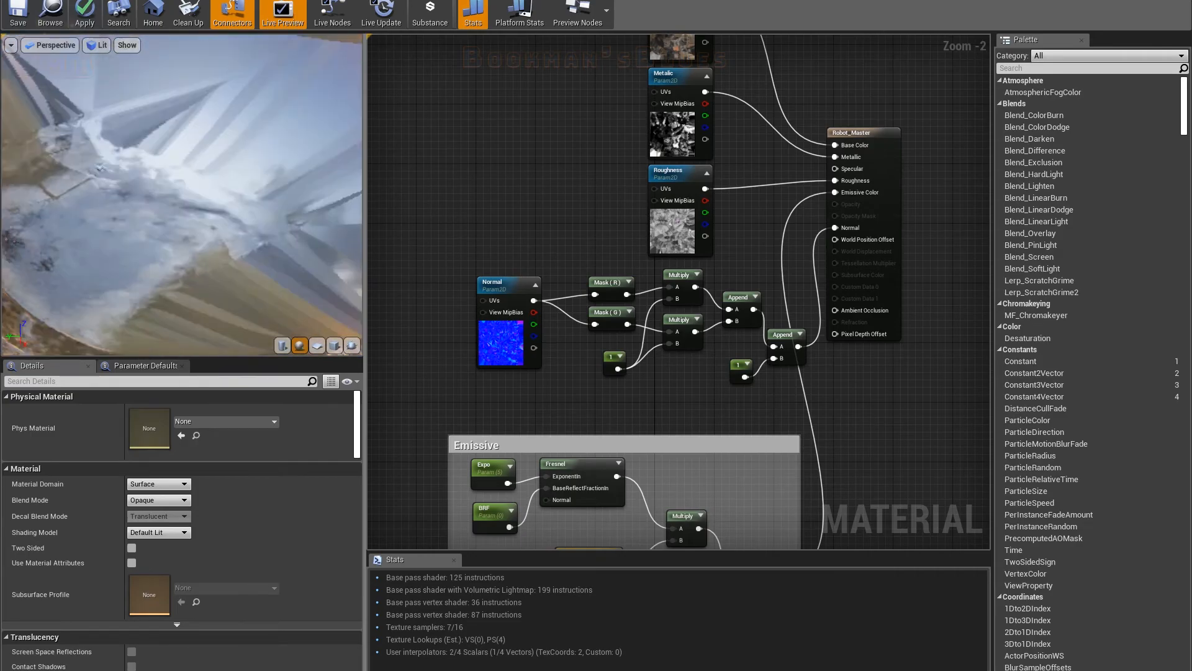
# - Convert the Constant feeding both Multiply nodes to a scalar parameter named NormalIntenstiy
pyautogui.rightClick(612, 359)
pyautogui.click(621, 365)
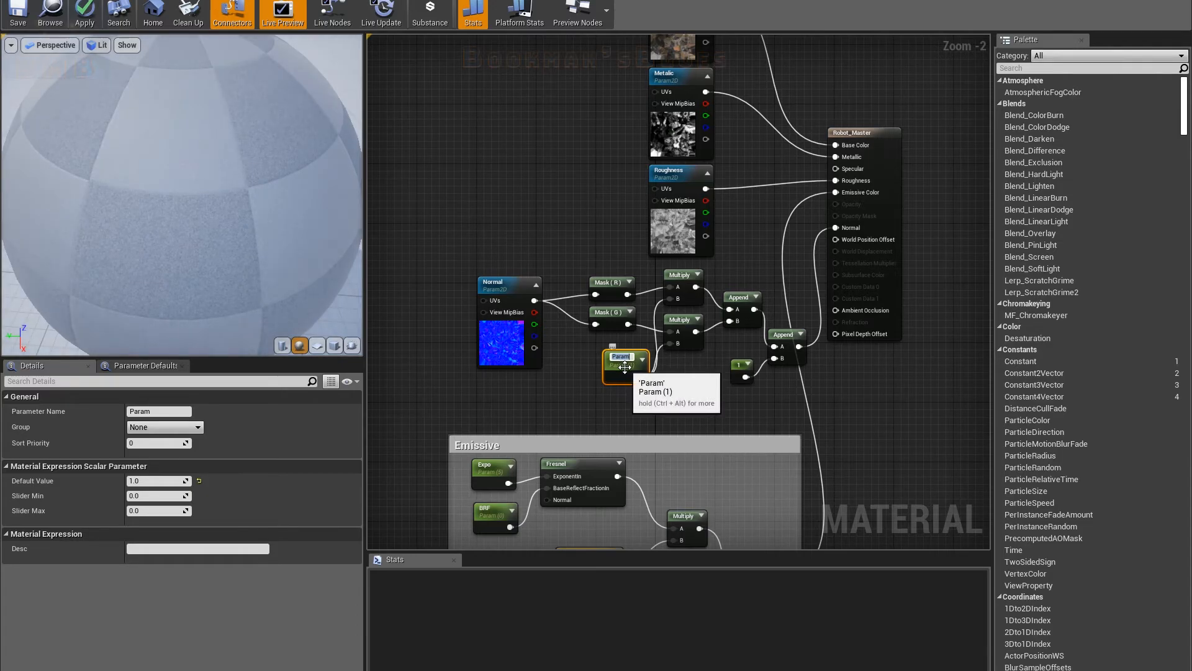
pyautogui.write('NormalInt')
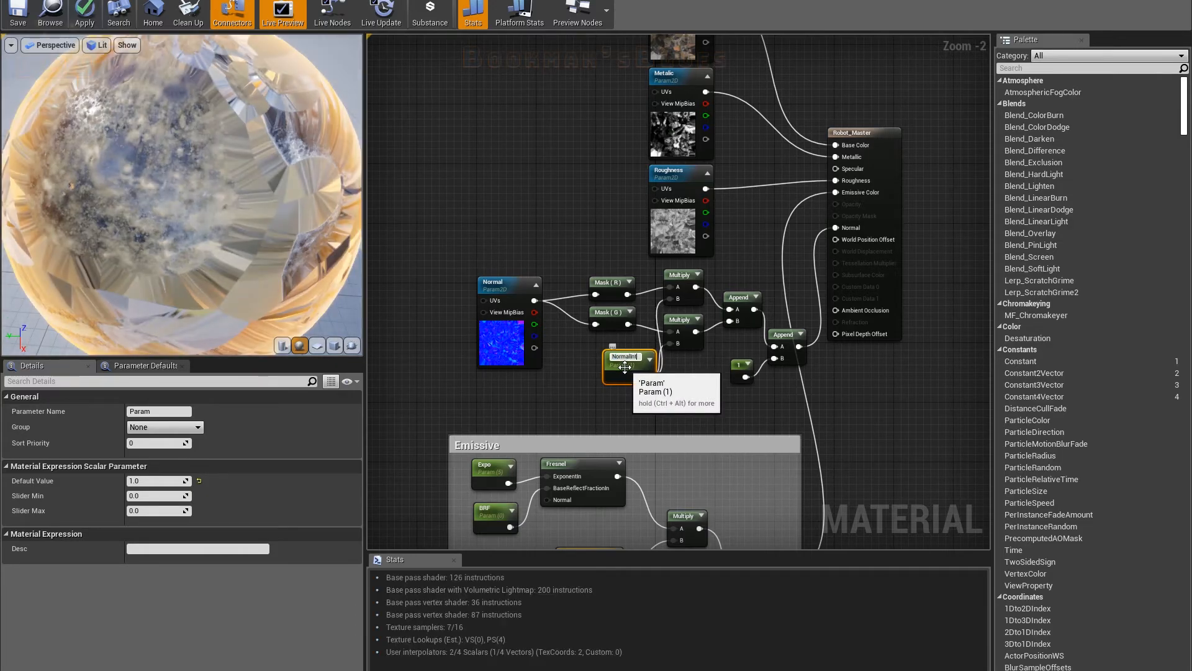
pyautogui.write('enstiy')
pyautogui.press('Return')
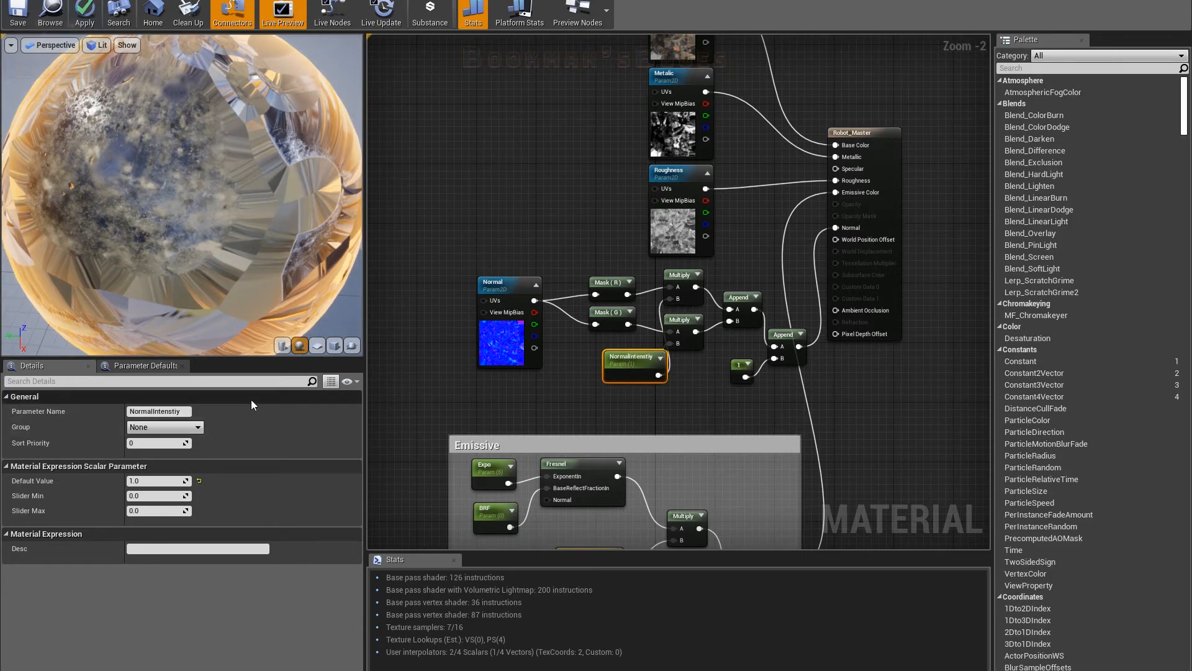
# - Assign the NormalIntenstiy parameter to a group named Normal
pyautogui.click(188, 426)
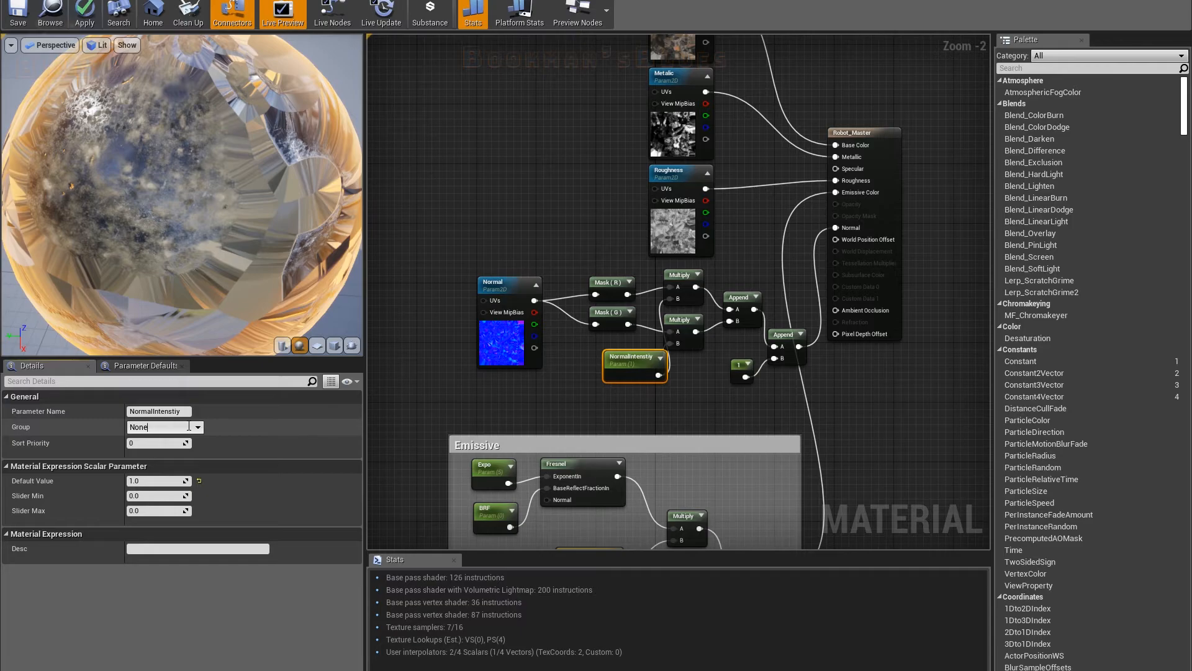
pyautogui.doubleClick(187, 426)
pyautogui.write('Normal')
pyautogui.press('Return')
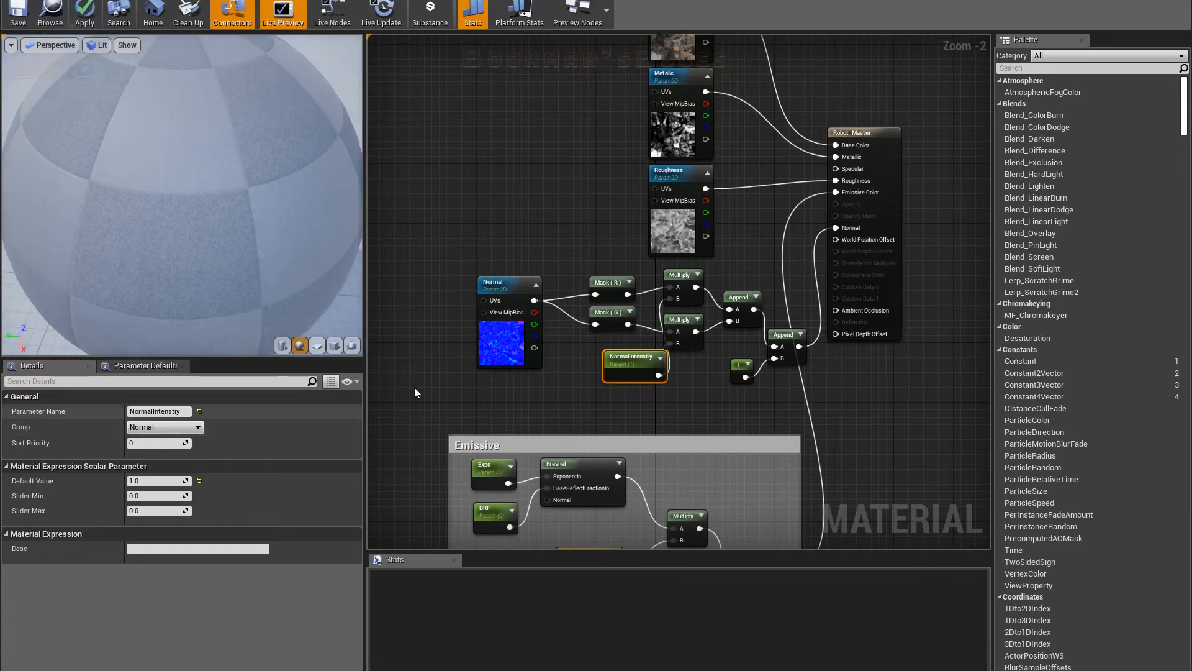
pyautogui.click(679, 427)
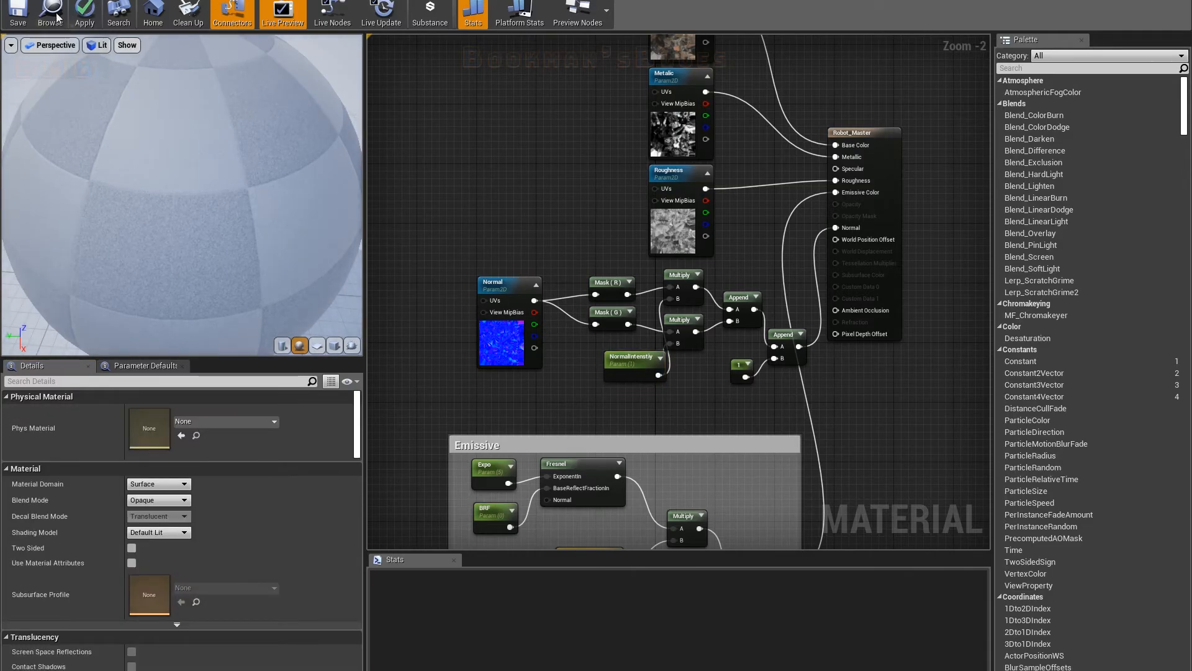
# - Apply the Robot_Master changes and enable the NormalIntenstiy override in Robot_Torso_Inst
pyautogui.click(84, 12)
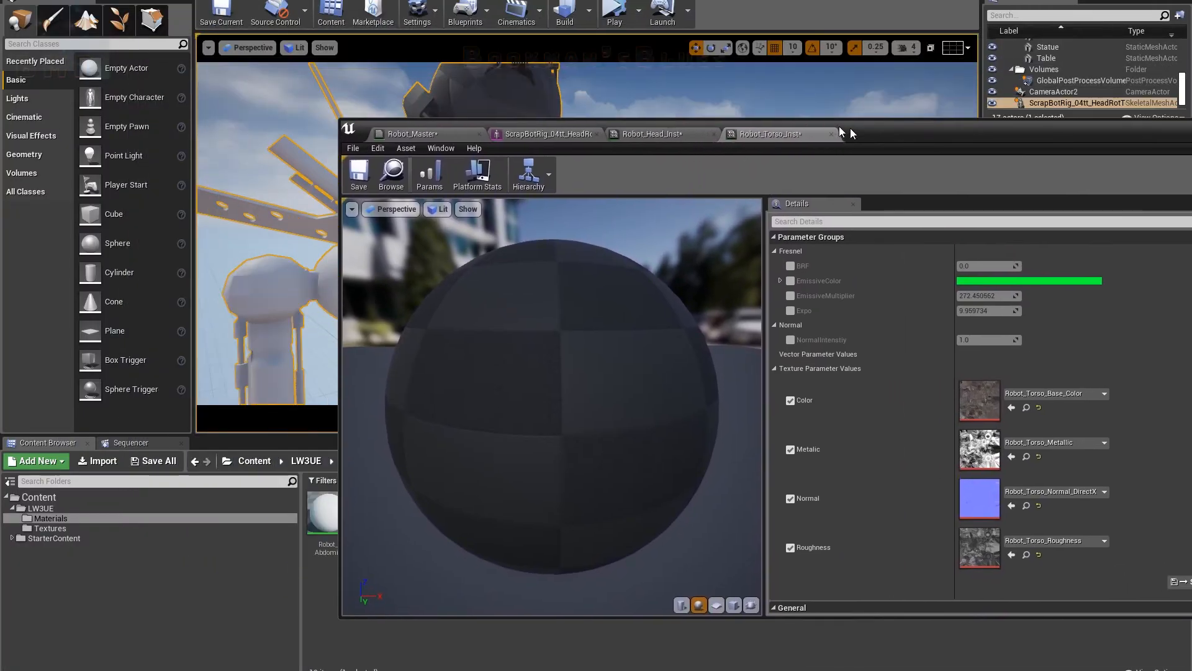
pyautogui.moveTo(840, 128); pyautogui.dragTo(618, 281)
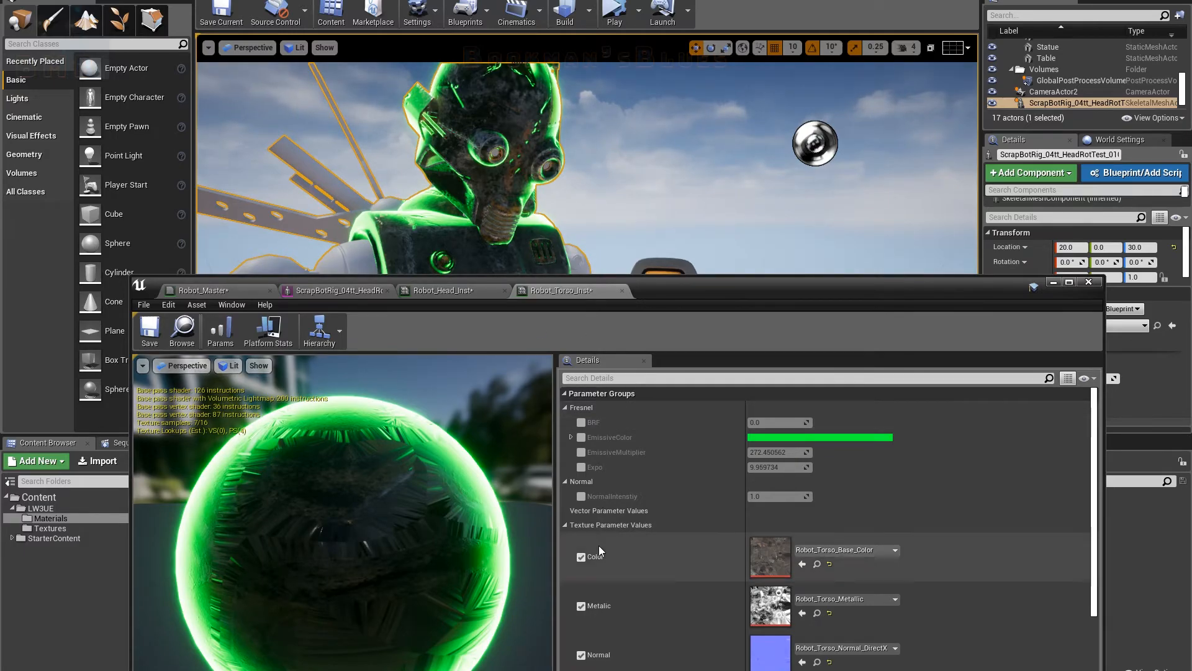
pyautogui.click(582, 498)
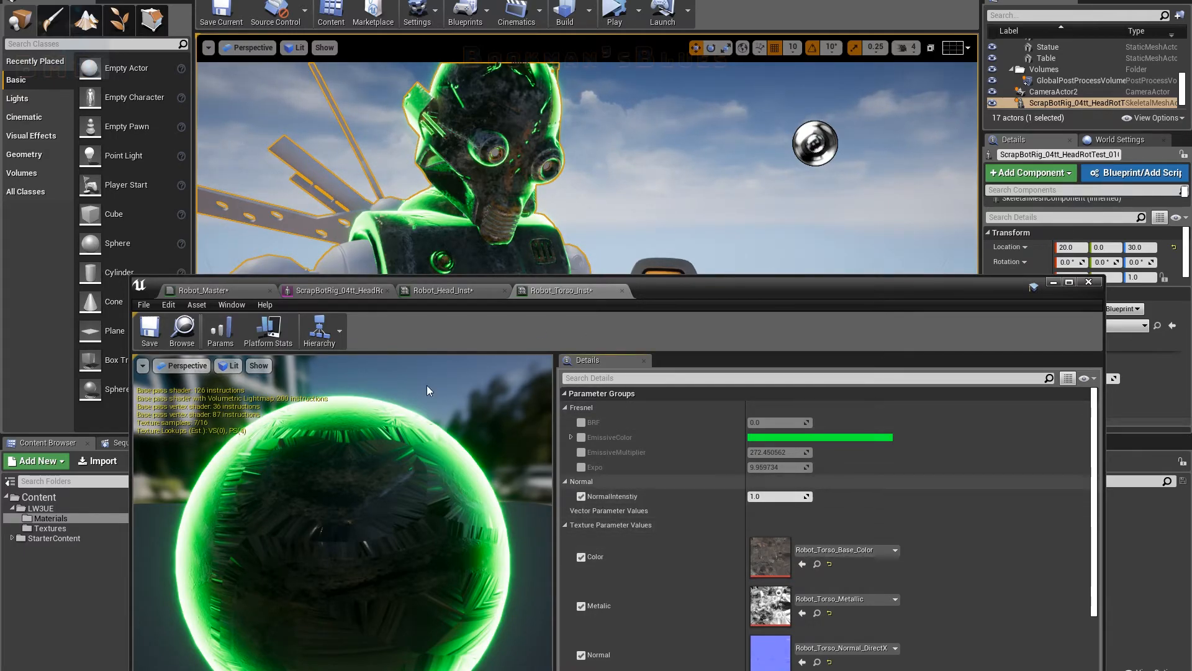
# - Override the torso instance's EmissiveColor with a bright blue, about R 0, G 0.49, B 1
pyautogui.click(582, 438)
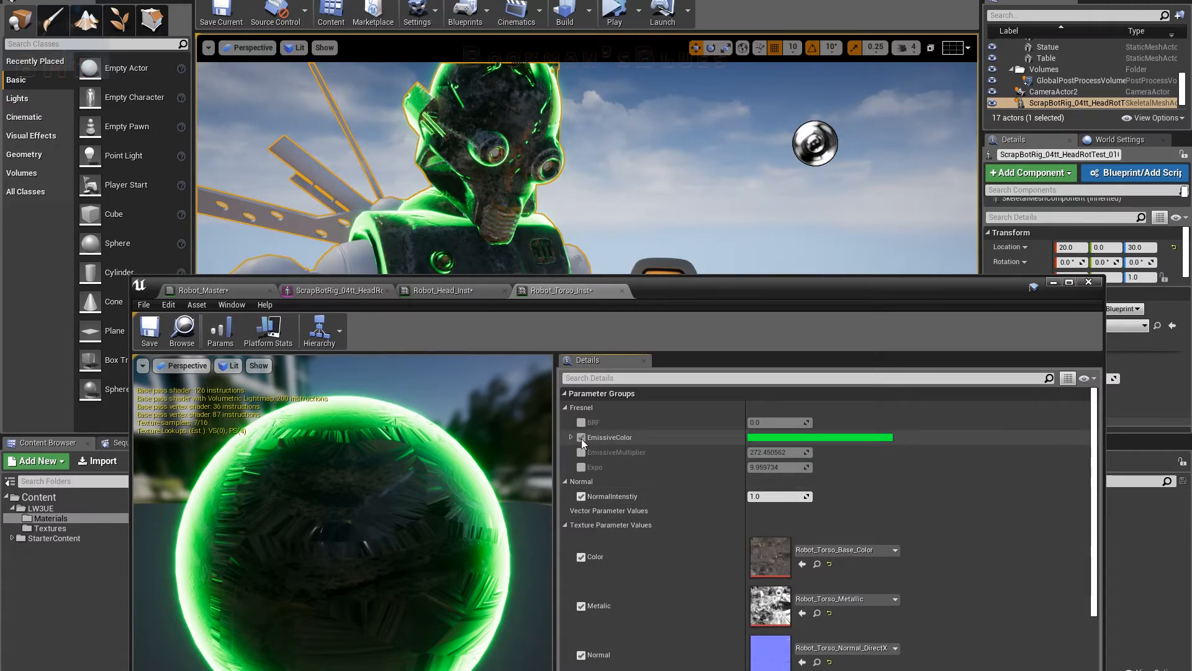
pyautogui.click(758, 436)
pyautogui.click(787, 424)
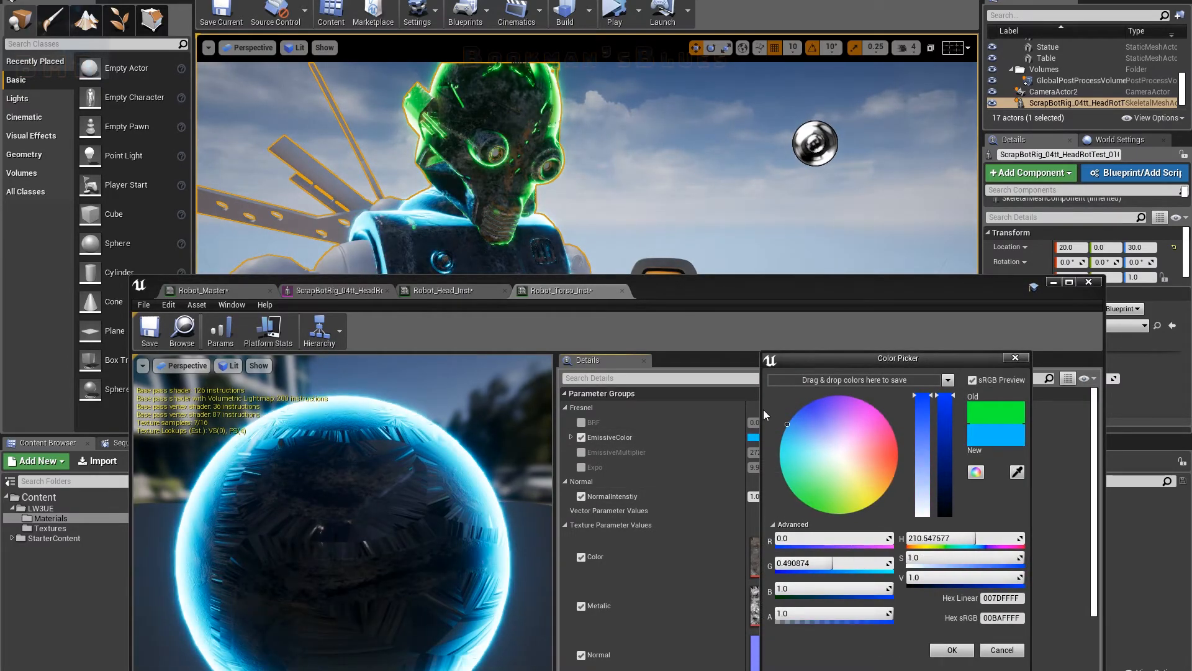
pyautogui.click(952, 649)
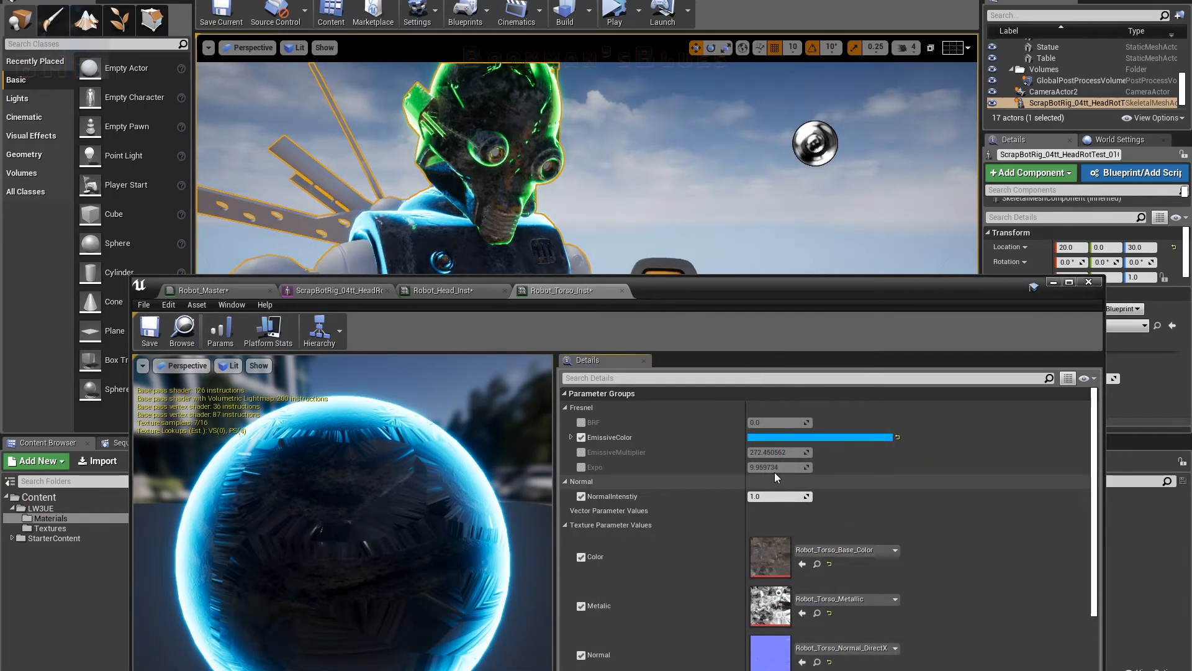
# - Override the torso instance's EmissiveMultiplier and set it to 0
pyautogui.click(581, 452)
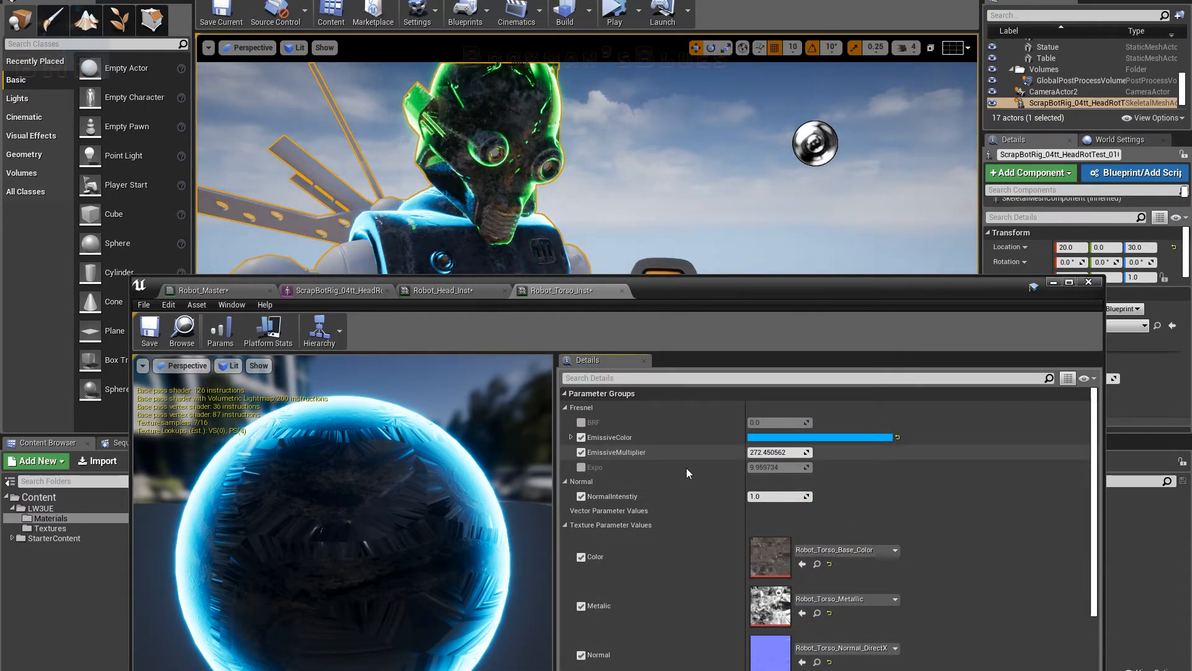
pyautogui.moveTo(789, 456); pyautogui.dragTo(750, 456)
pyautogui.click(789, 452)
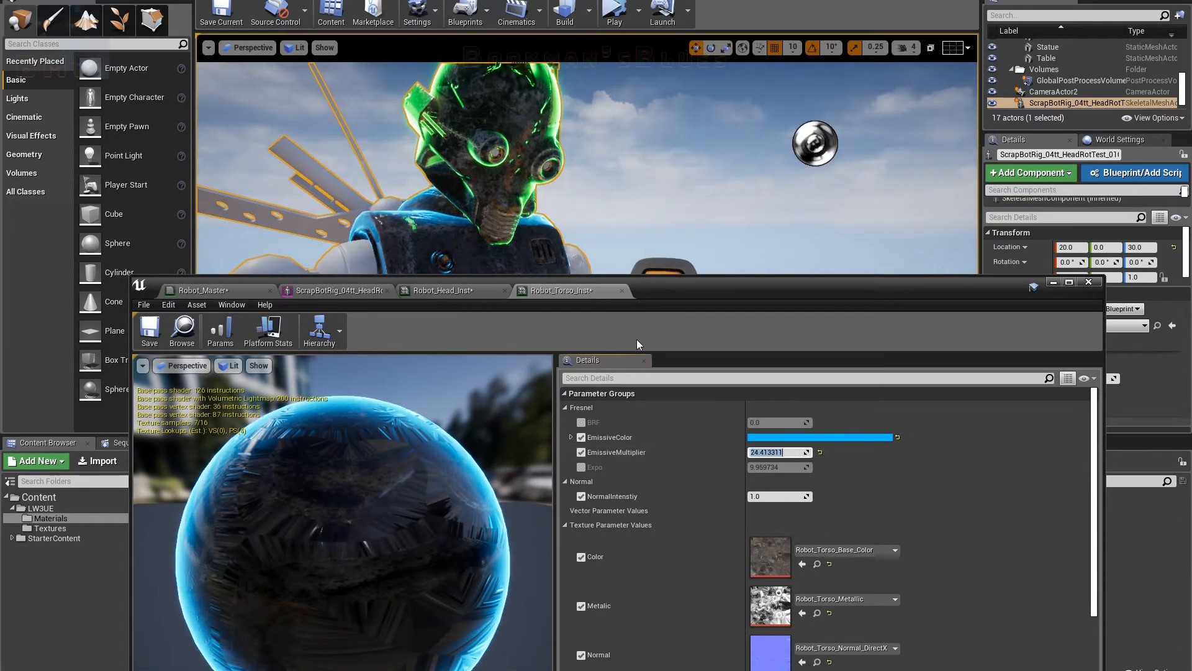
pyautogui.click(821, 451)
pyautogui.click(785, 453)
pyautogui.write('0')
pyautogui.press('Return')
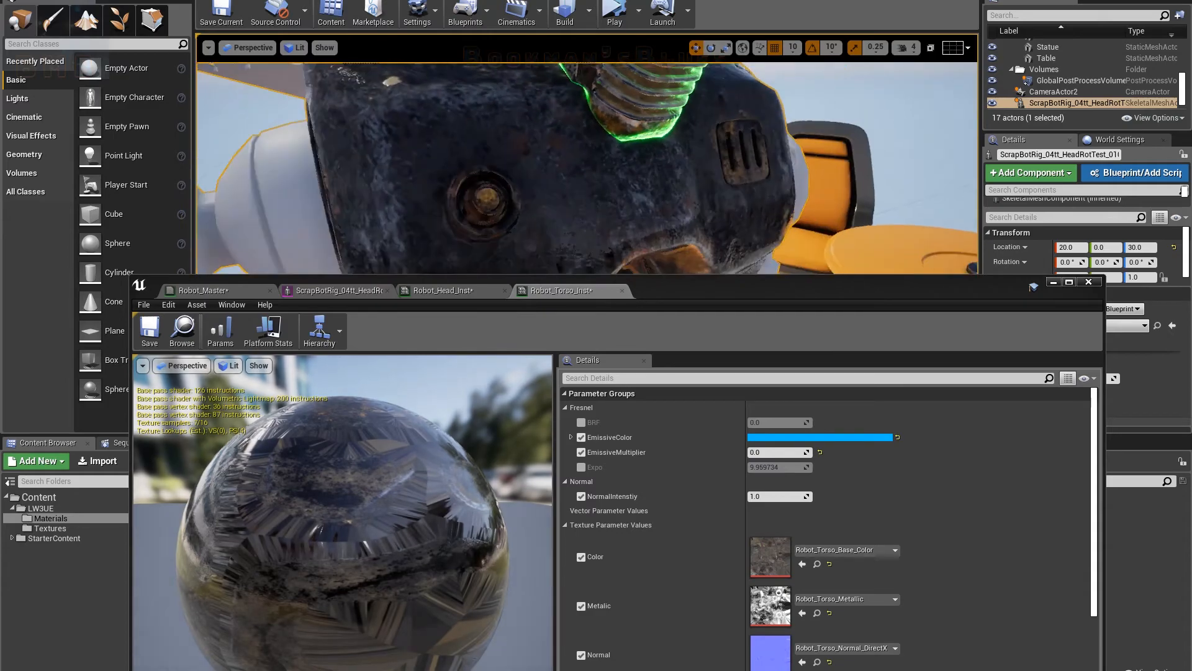
# - Try a range of NormalIntenstiy values on the torso, down to about 0.083, and reset the parameter to its default
pyautogui.moveTo(760, 499); pyautogui.dragTo(822, 500)
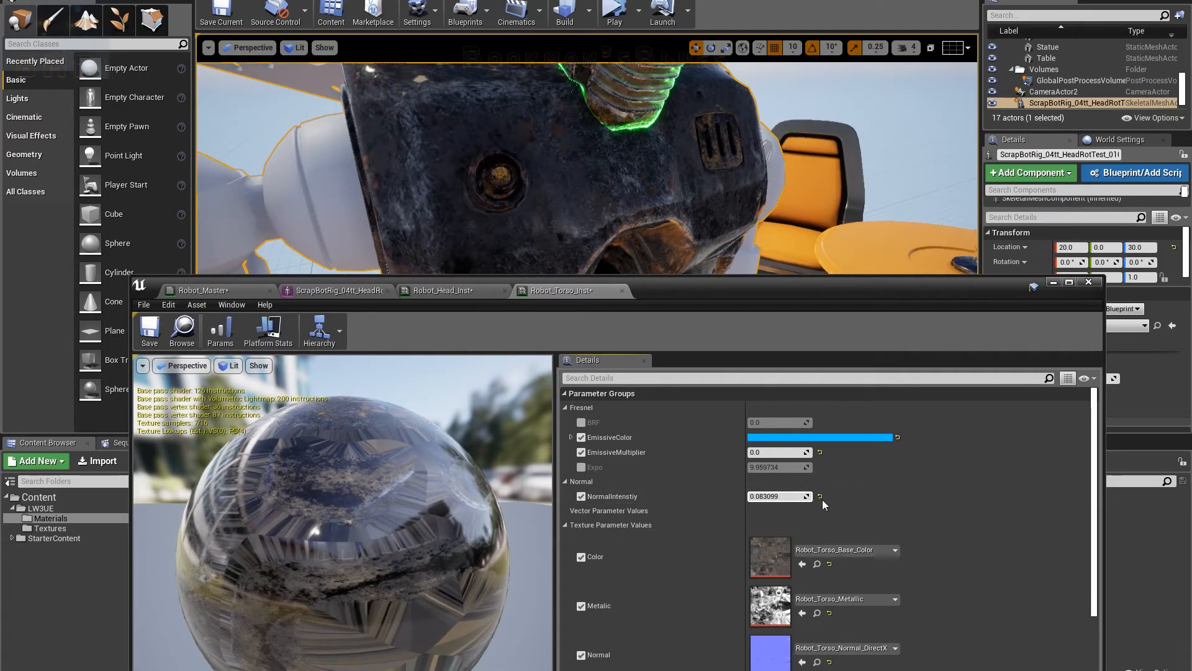
pyautogui.click(819, 496)
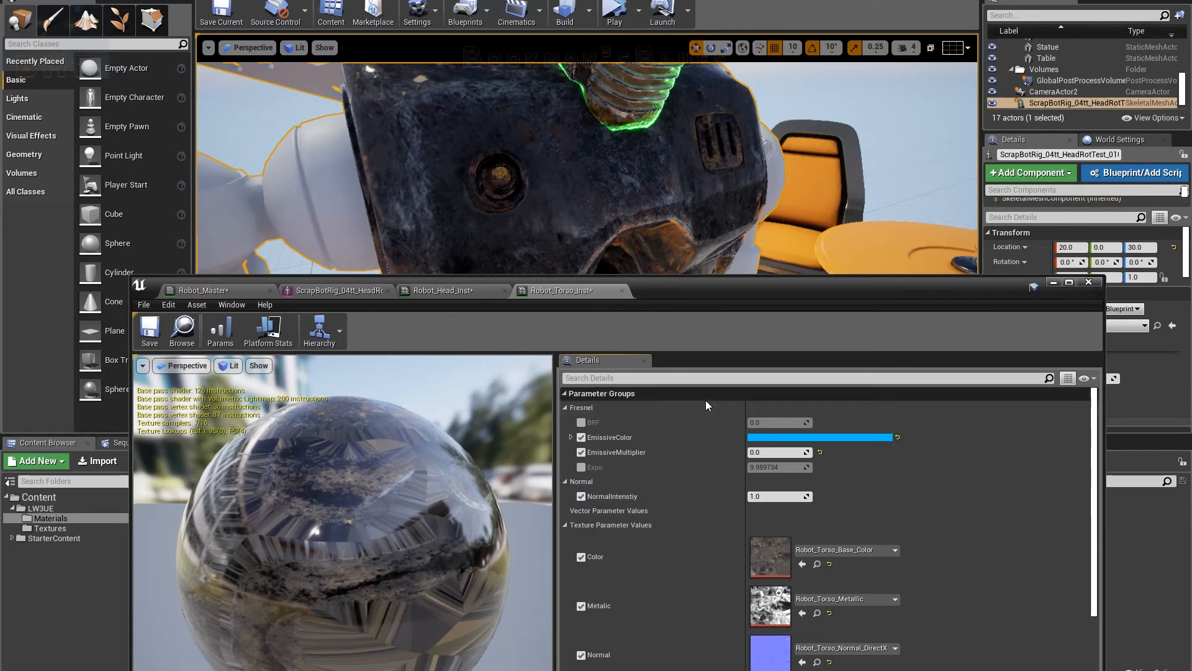